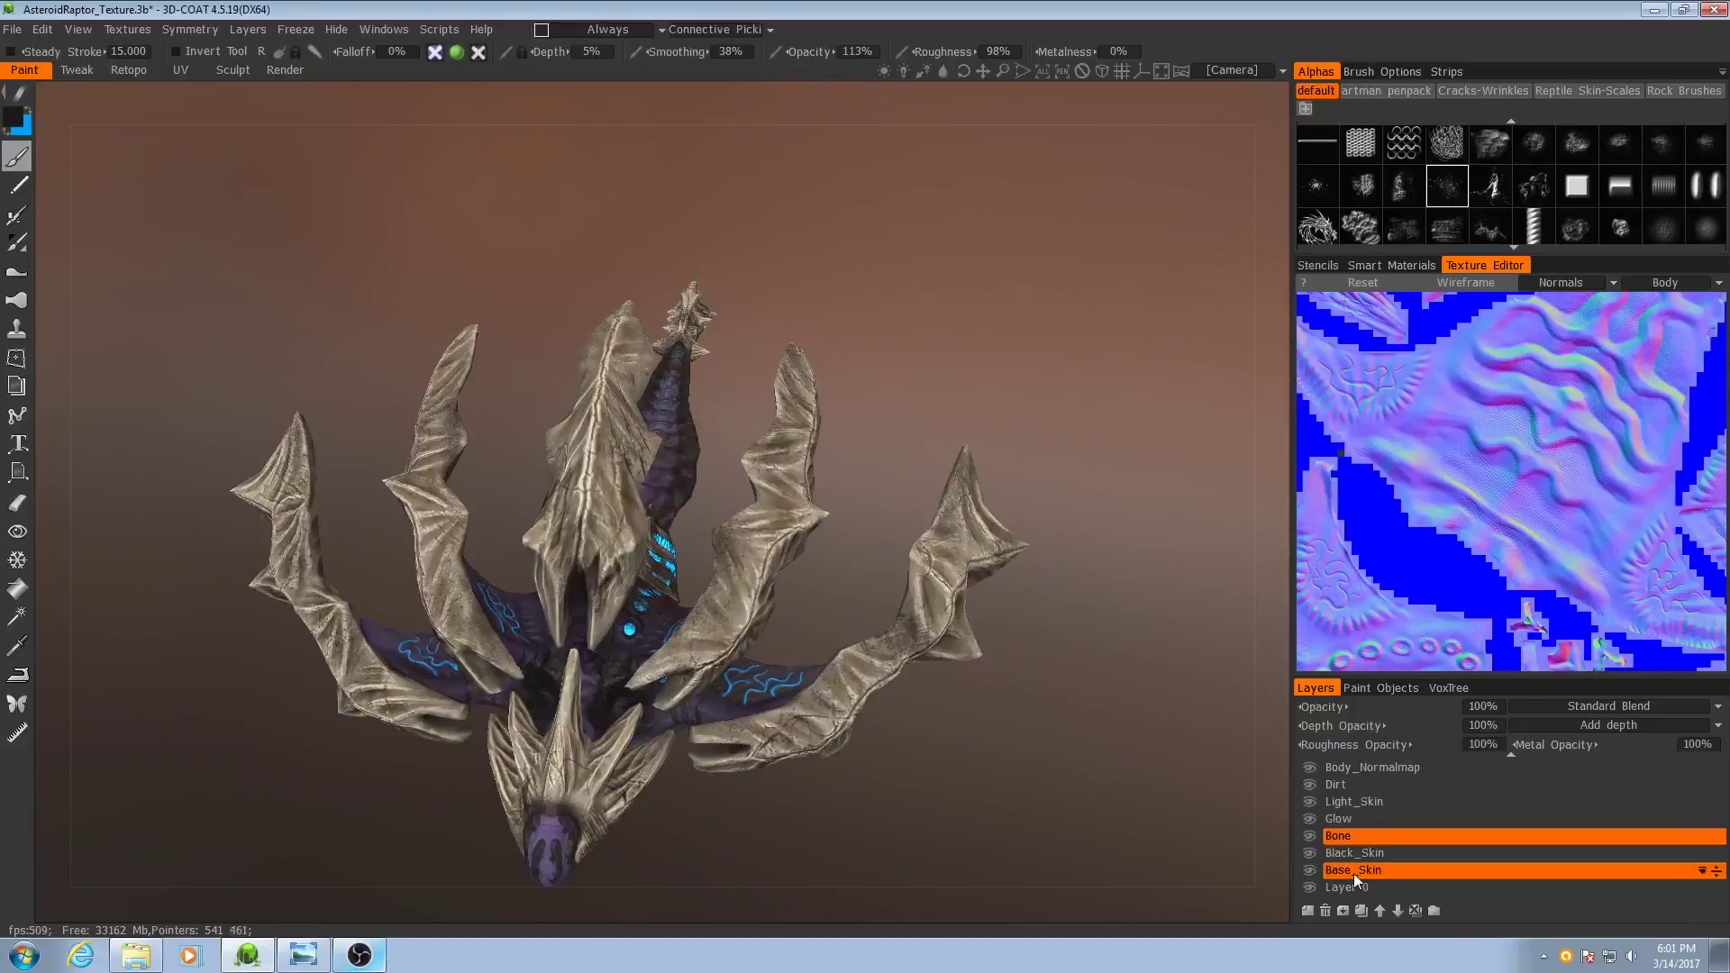
Activate the dark streaked stencil at the end of the default set and a soft round brush alpha for painting on the Base_Skin layer.
middle_click_drag(855, 599, 661, 734)
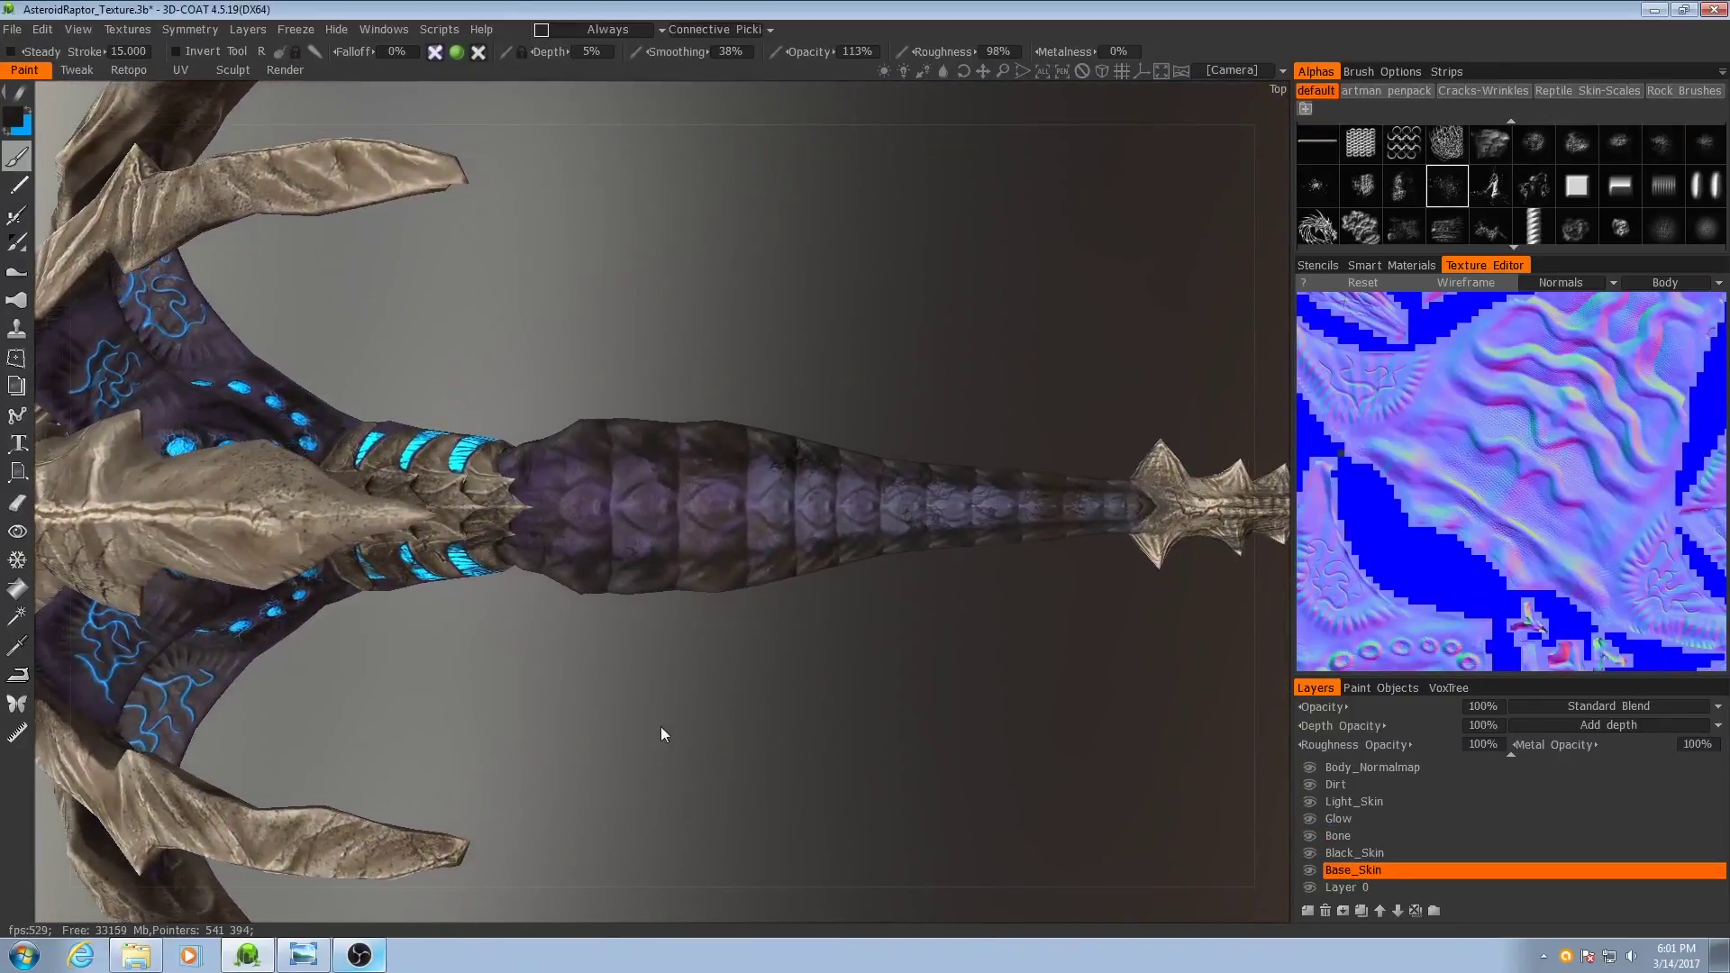
left_click(1318, 267)
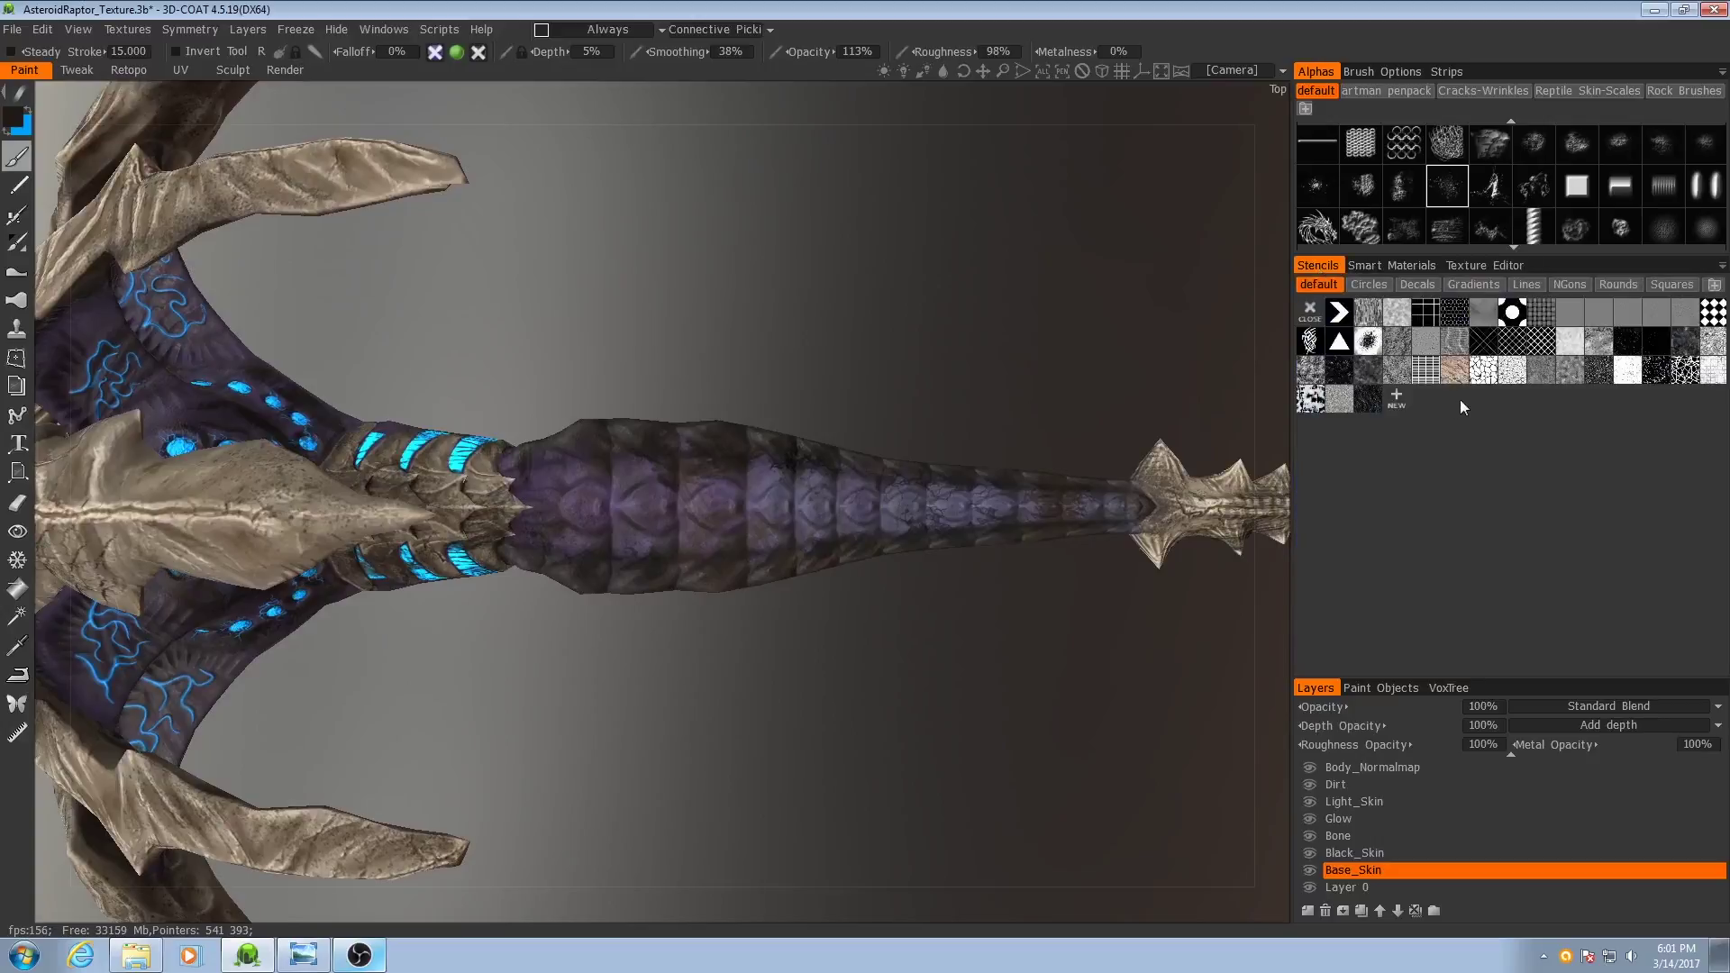
left_click(1368, 399)
right_click_drag(894, 550, 871, 471, "alt")
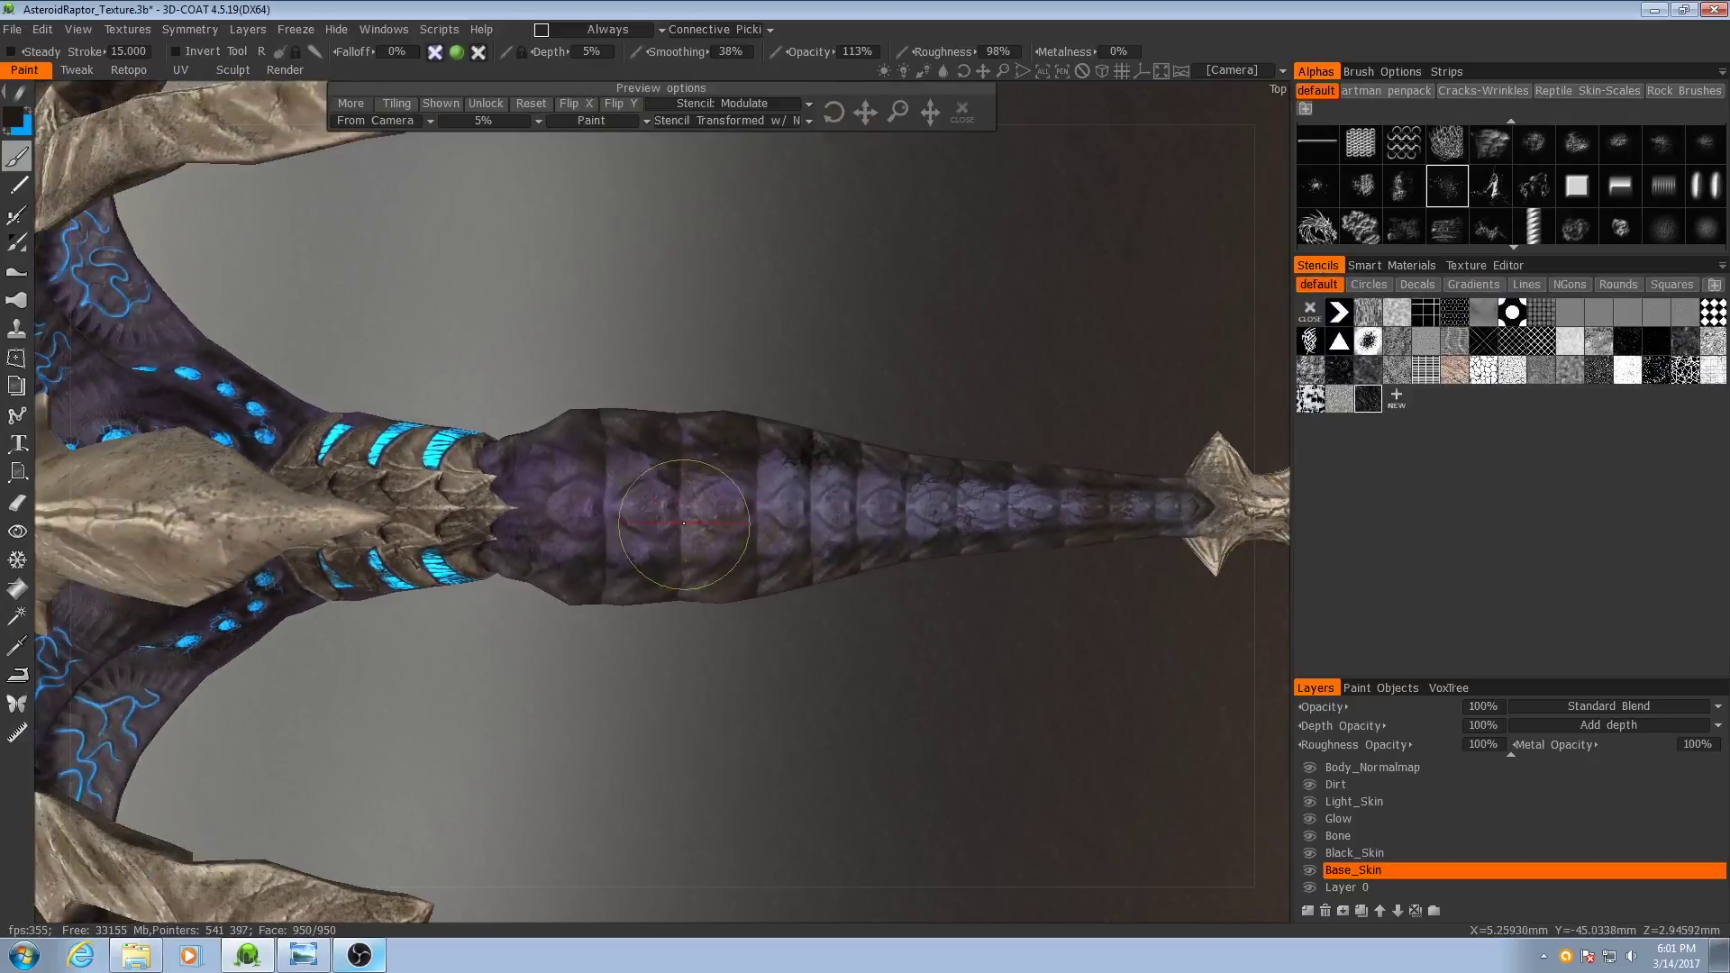
scroll(1440, 180, "up", 3)
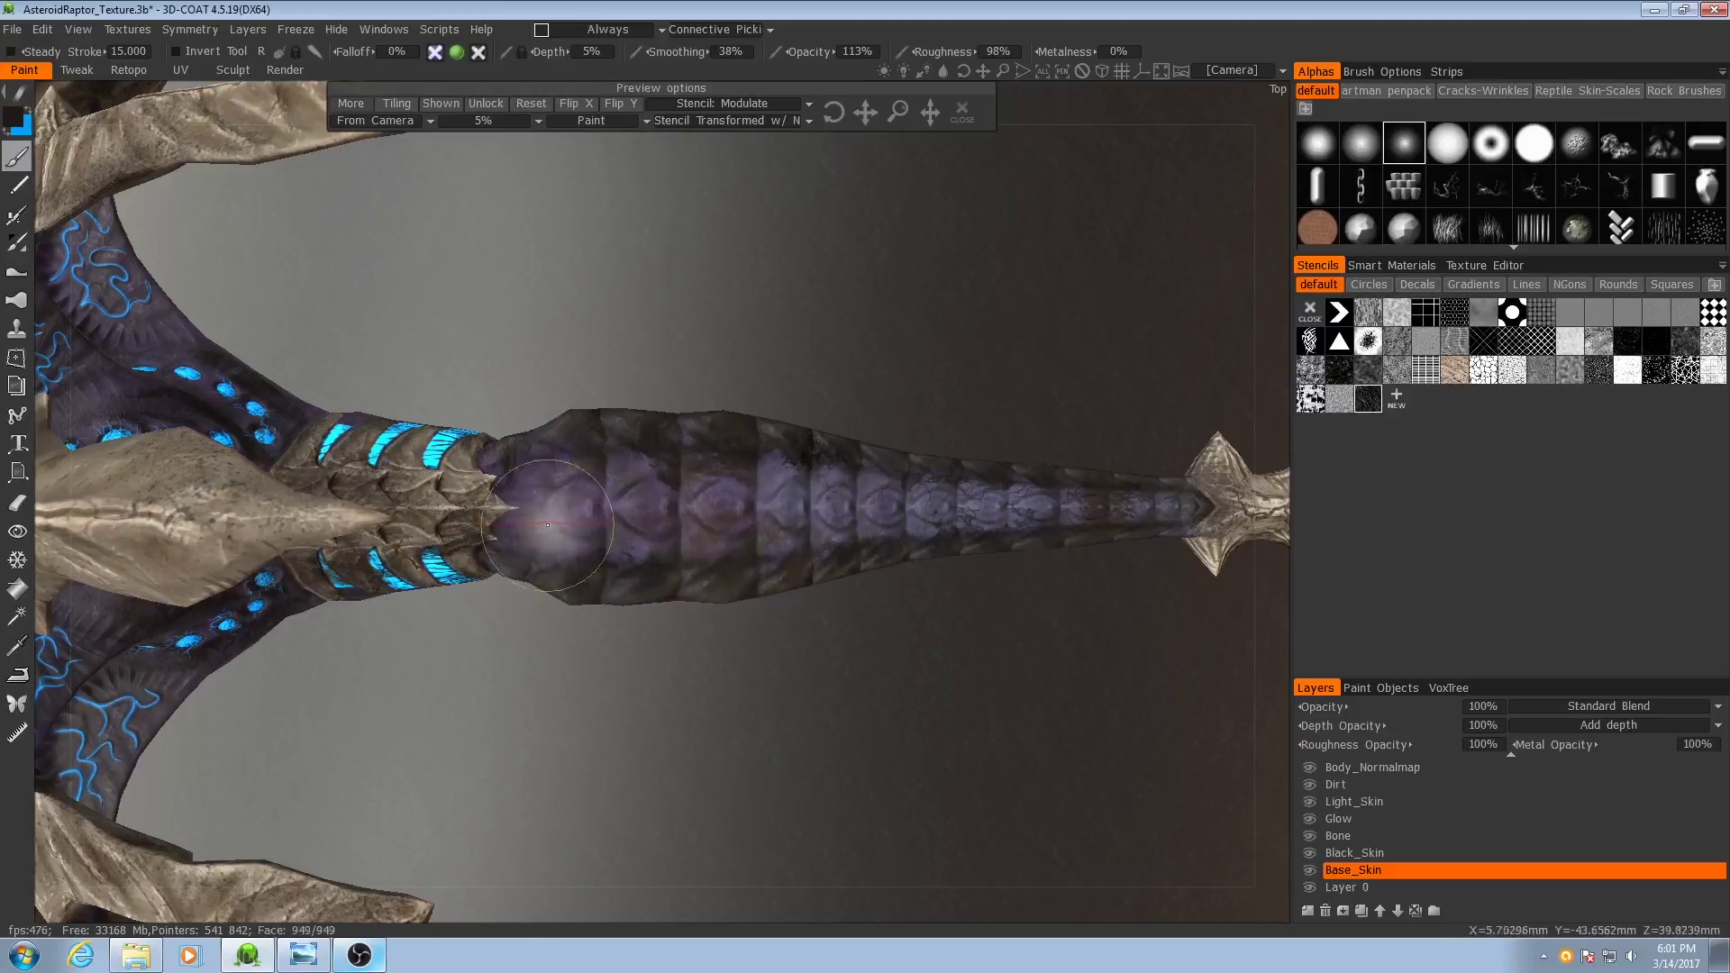
Adjust the stencil's placement over the tail with a 30% preview, return the preview to 5%, and close the stencil.
right_click_drag(730, 509, 721, 508, "alt")
left_click_drag(721, 509, 708, 507, "alt")
right_click_drag(707, 508, 661, 456, "alt")
left_click_drag(661, 456, 749, 276, "alt")
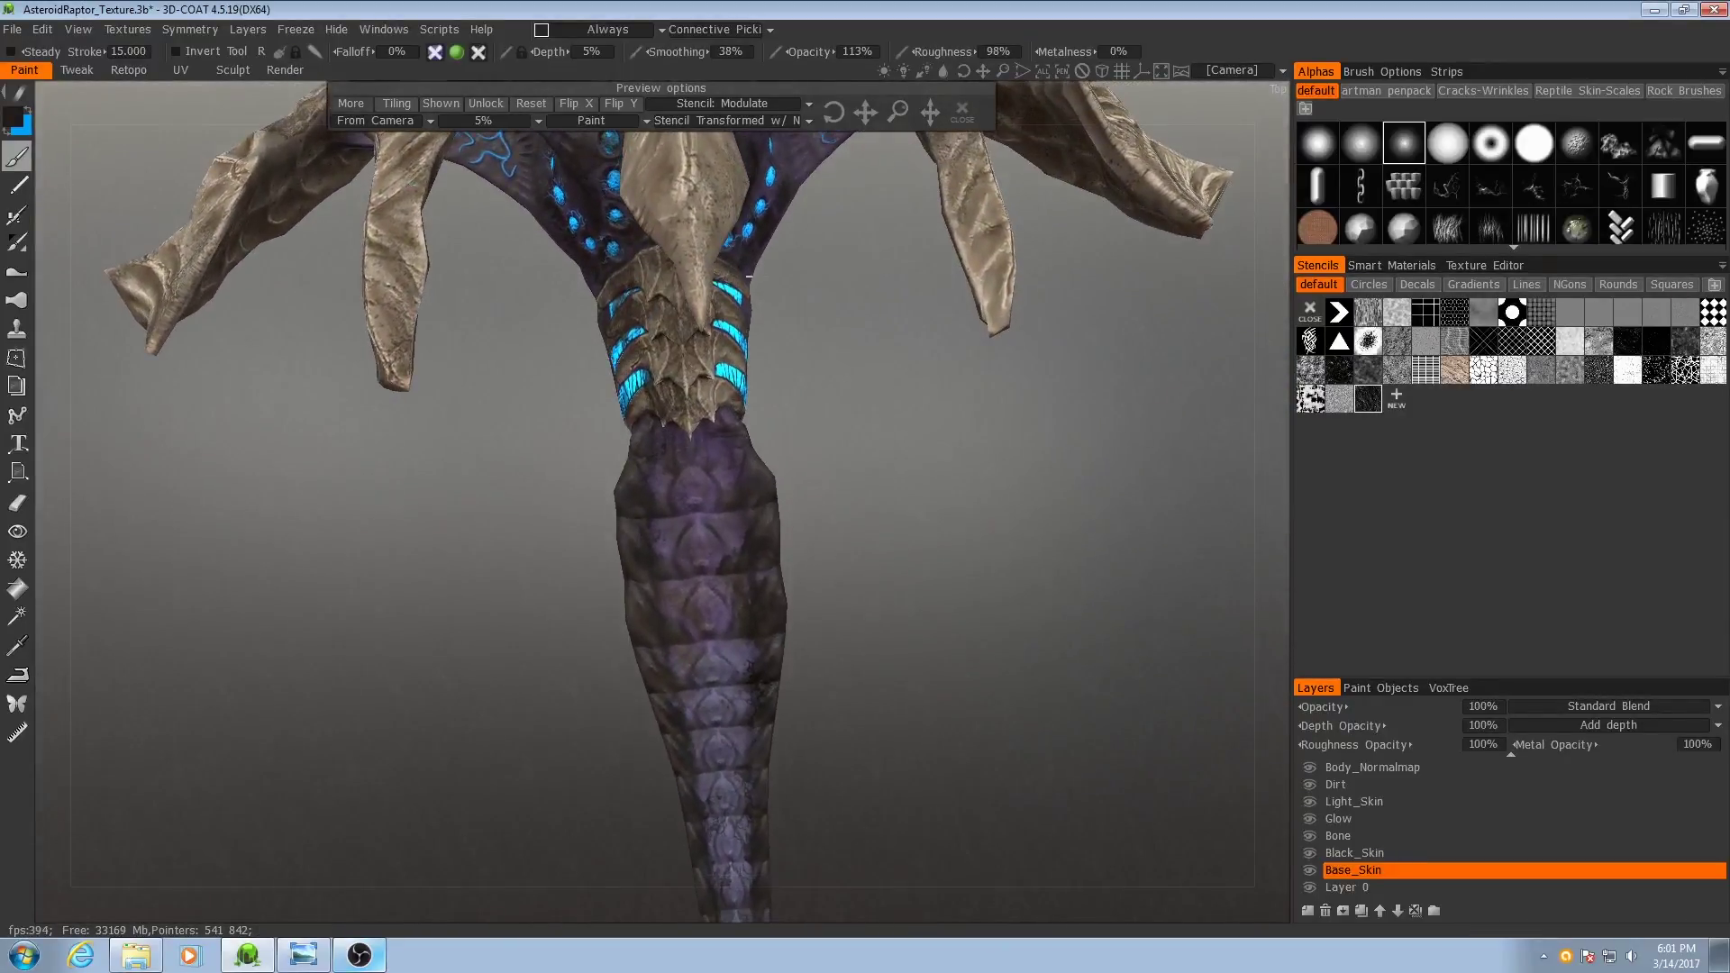
left_click(523, 122)
left_click(471, 214)
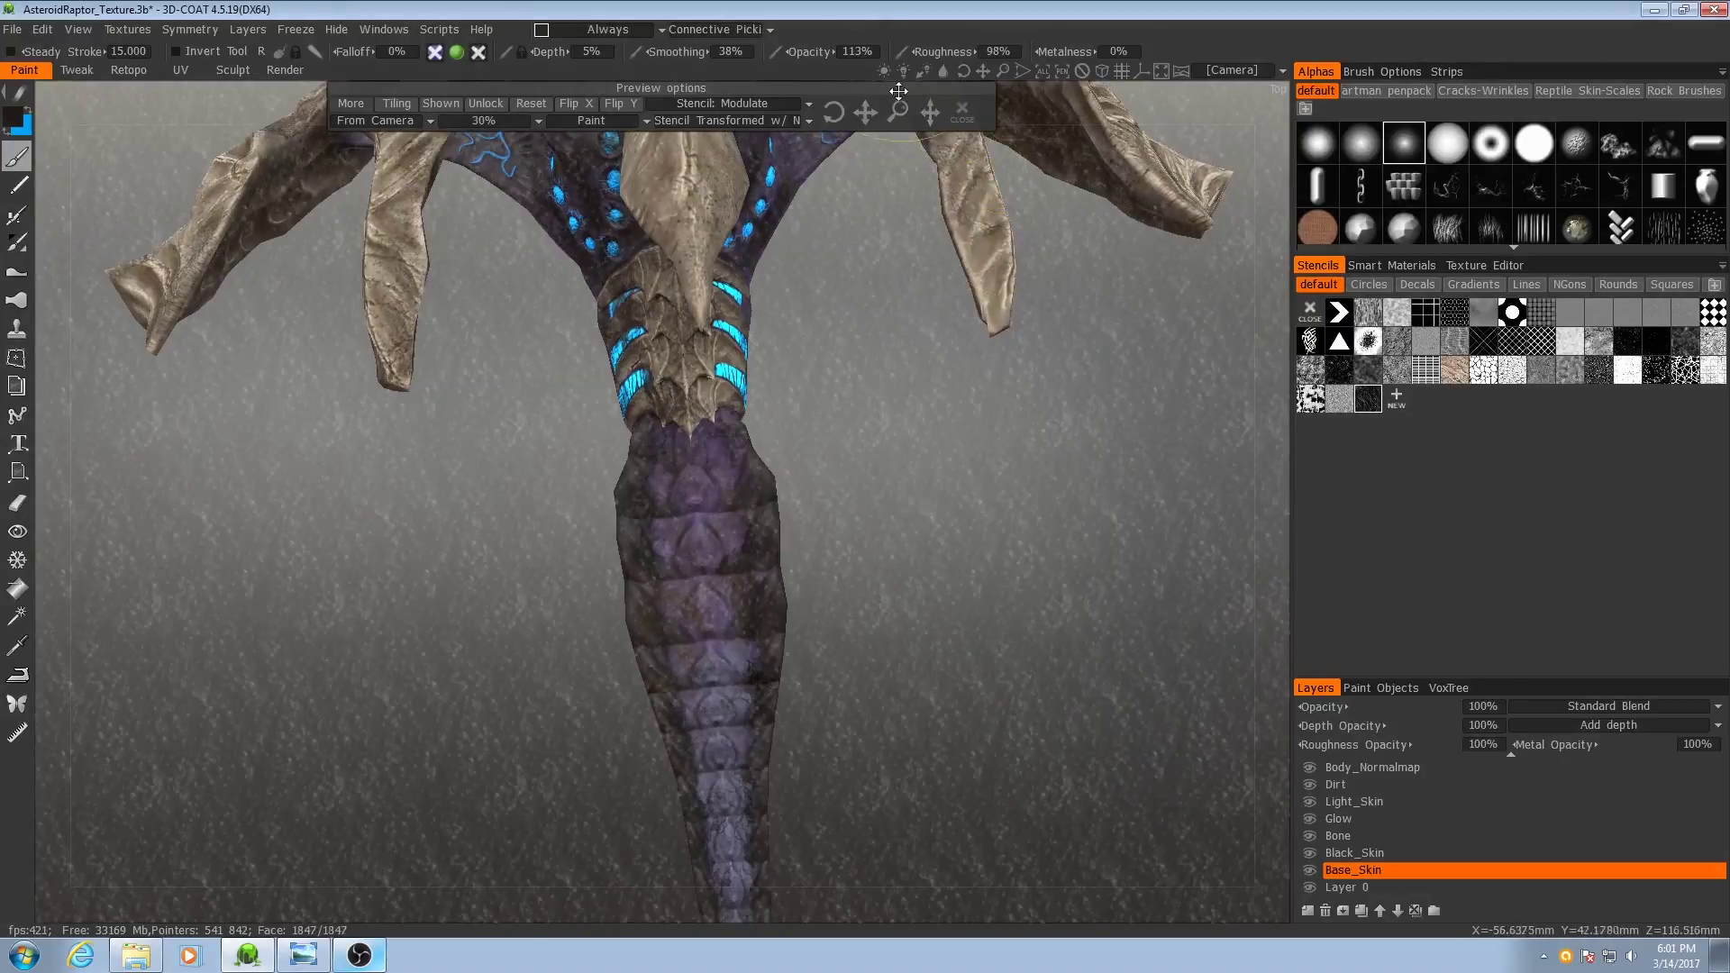
left_click_drag(826, 112, 865, 112)
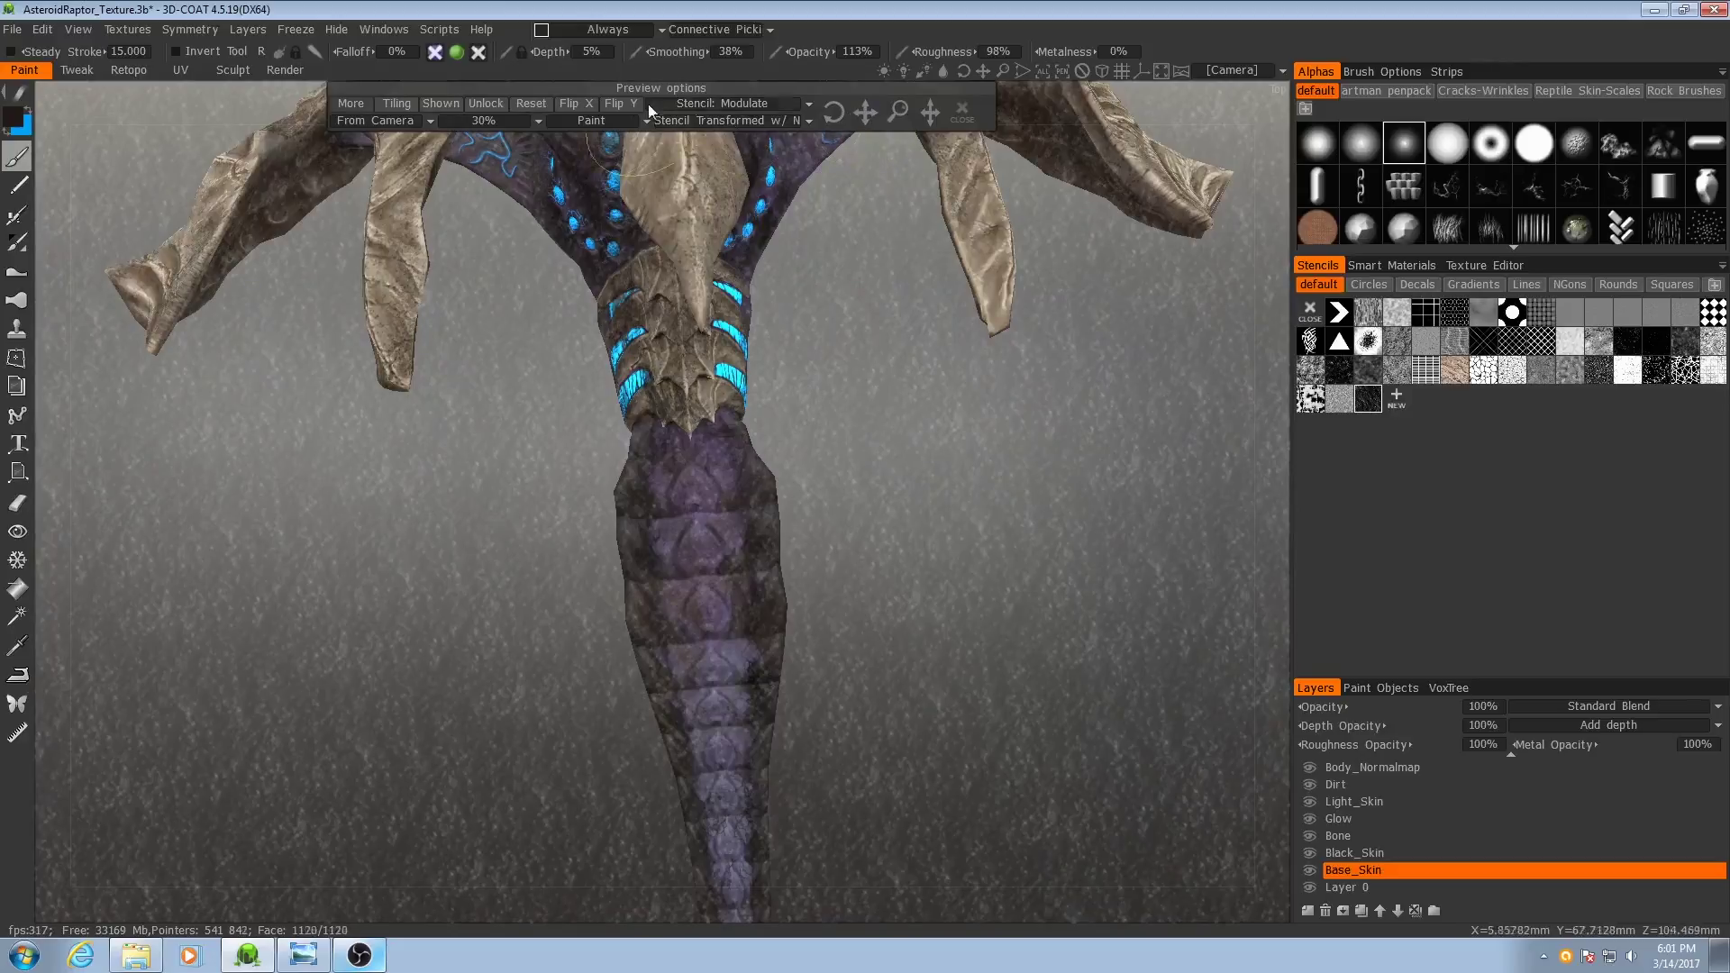
left_click(513, 126)
left_click(500, 139)
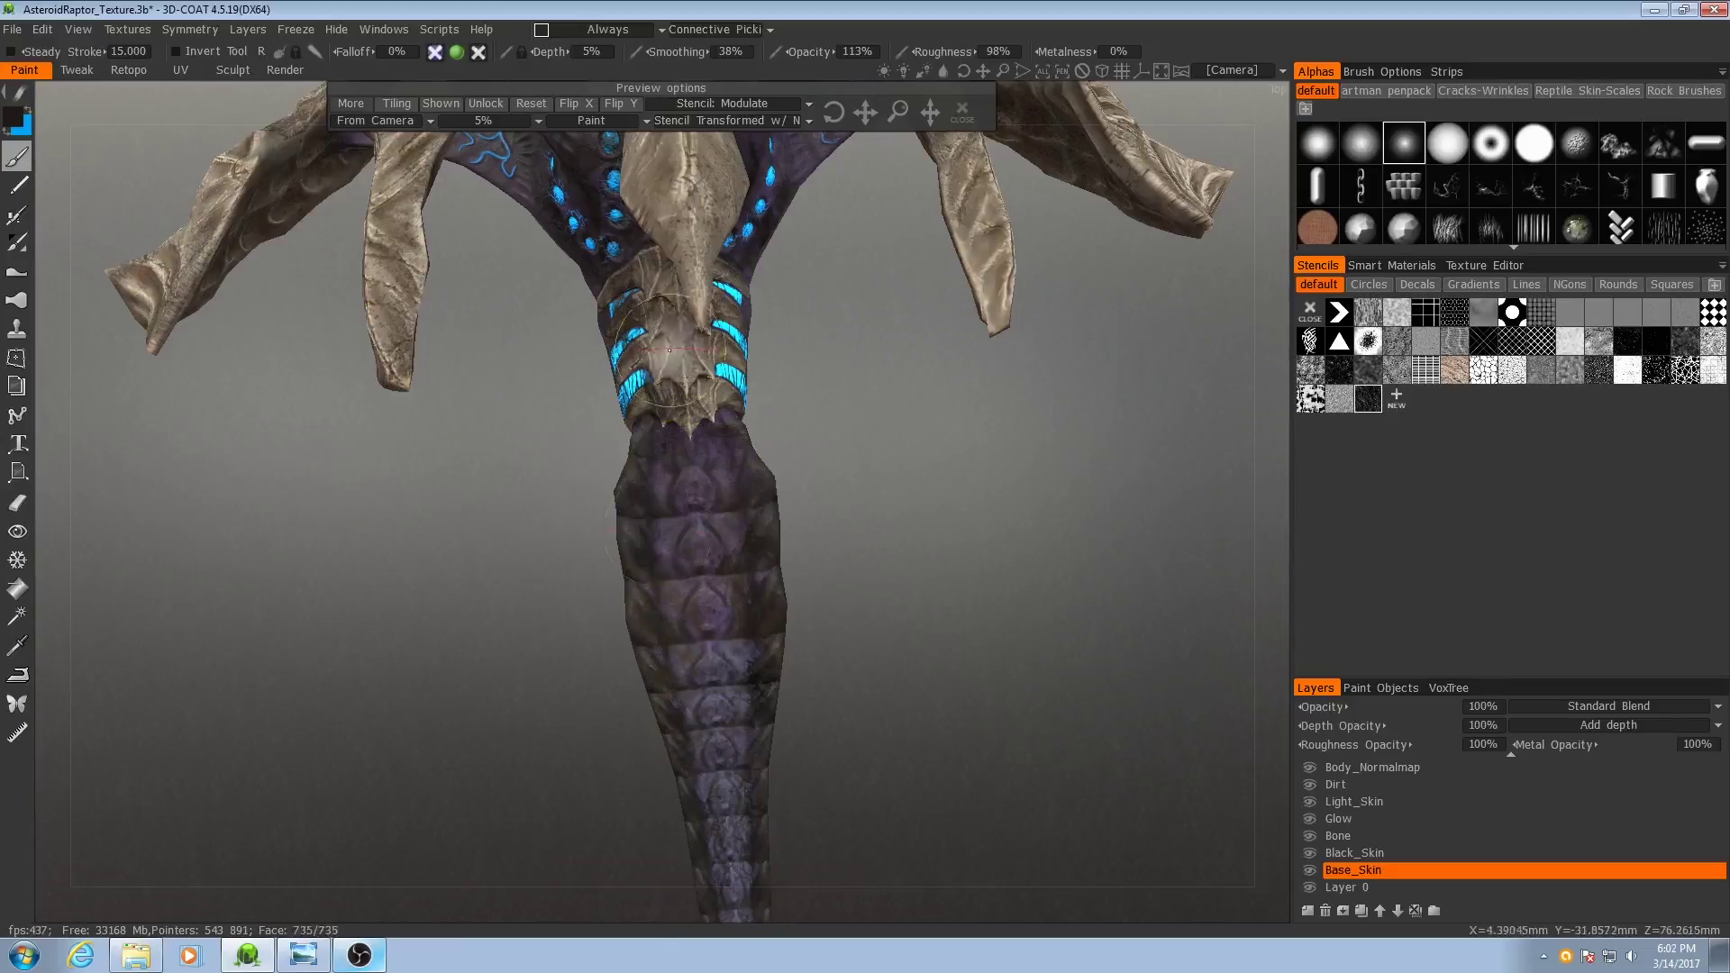
left_click(963, 113)
Examine the tail's skin texture from near and far, comparing it with the Dirt layer hidden and shown.
mouse_move(902, 388)
left_mouse_down("alt")
mouse_move(743, 660)
mouse_move(838, 718)
mouse_move(695, 637)
left_mouse_up("alt")
right_click_drag(695, 637, 779, 705, "alt")
middle_click_drag(529, 544, 715, 552, "alt")
right_click_drag(714, 553, 726, 606, "alt")
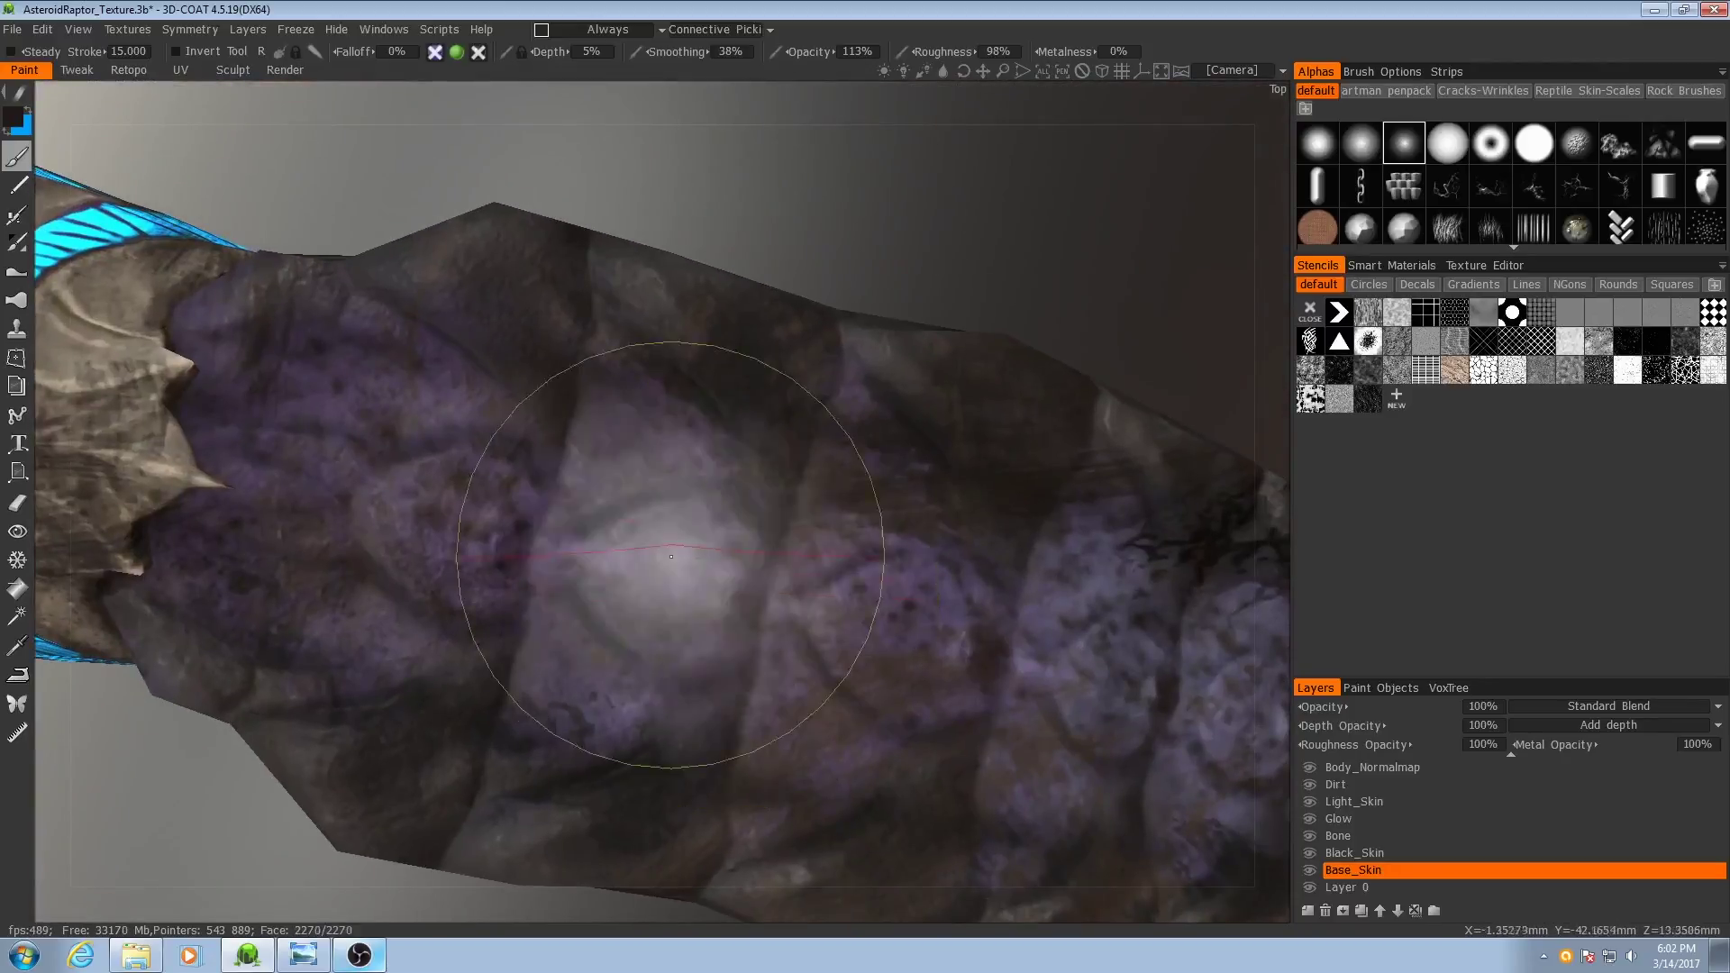
left_click(1310, 785)
mouse_move(1261, 784)
left_mouse_down()
mouse_move(997, 722)
mouse_move(835, 573)
left_mouse_up()
right_click_drag(836, 573, 927, 626, "alt")
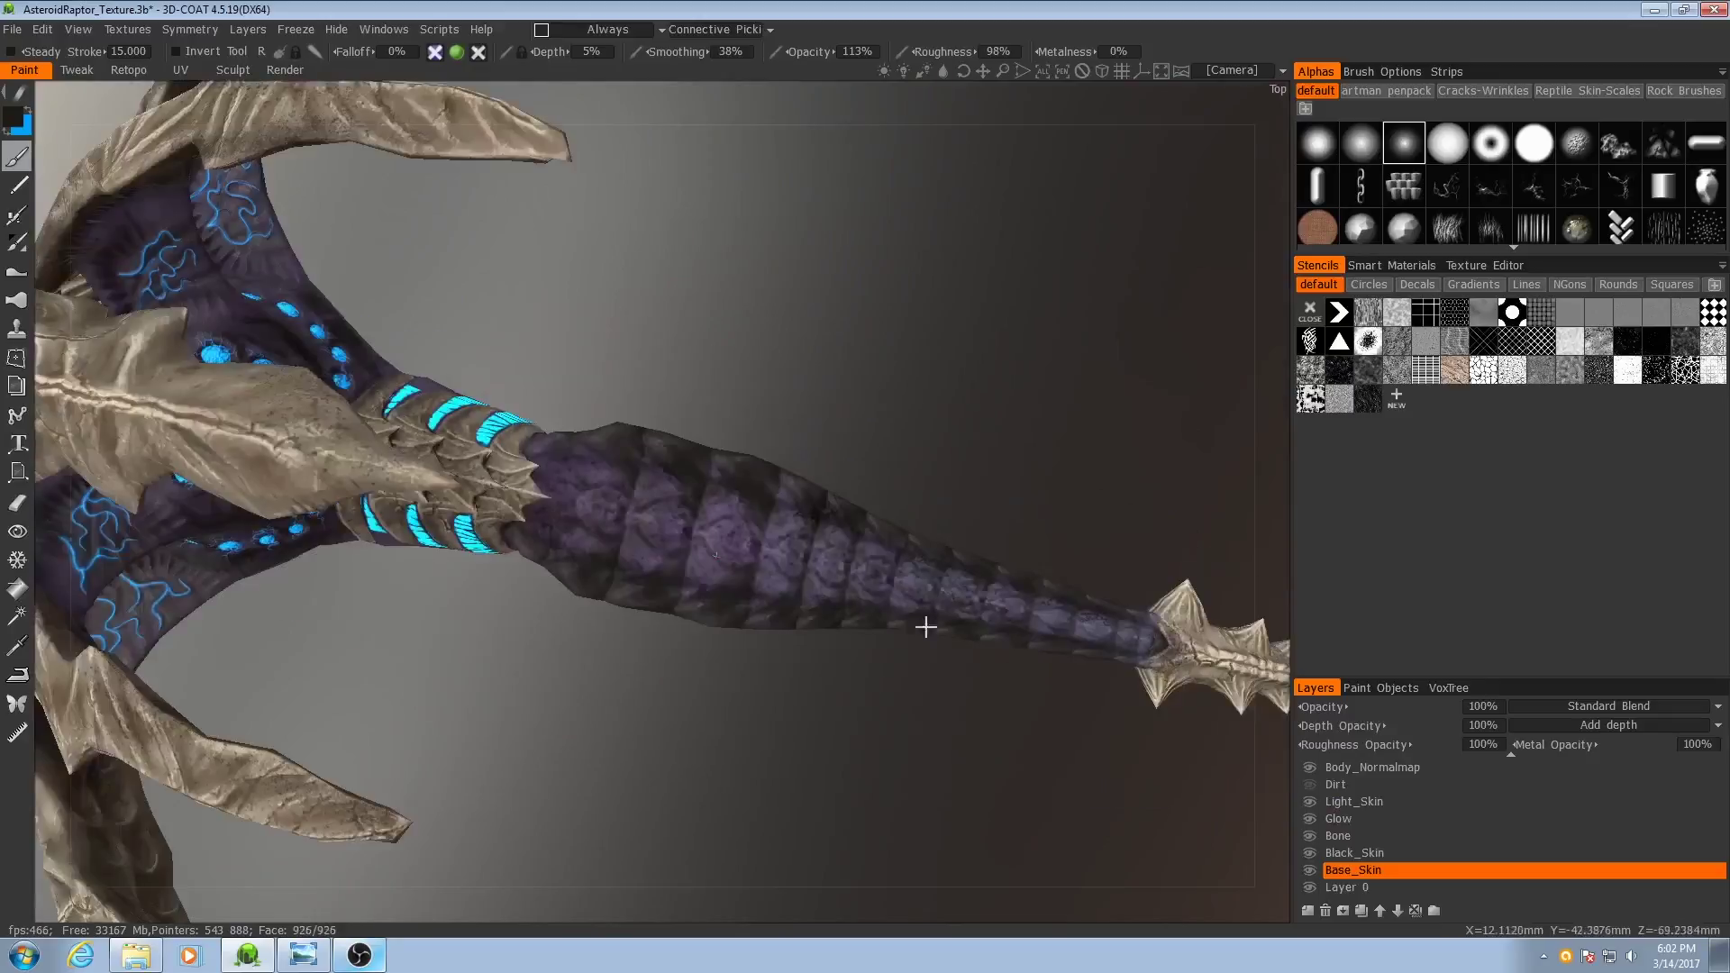
left_click_drag(928, 625, 879, 631, "alt")
left_click(1312, 786)
mouse_move(929, 712)
left_mouse_down("alt")
mouse_move(871, 715)
mouse_move(827, 676)
left_mouse_up("alt")
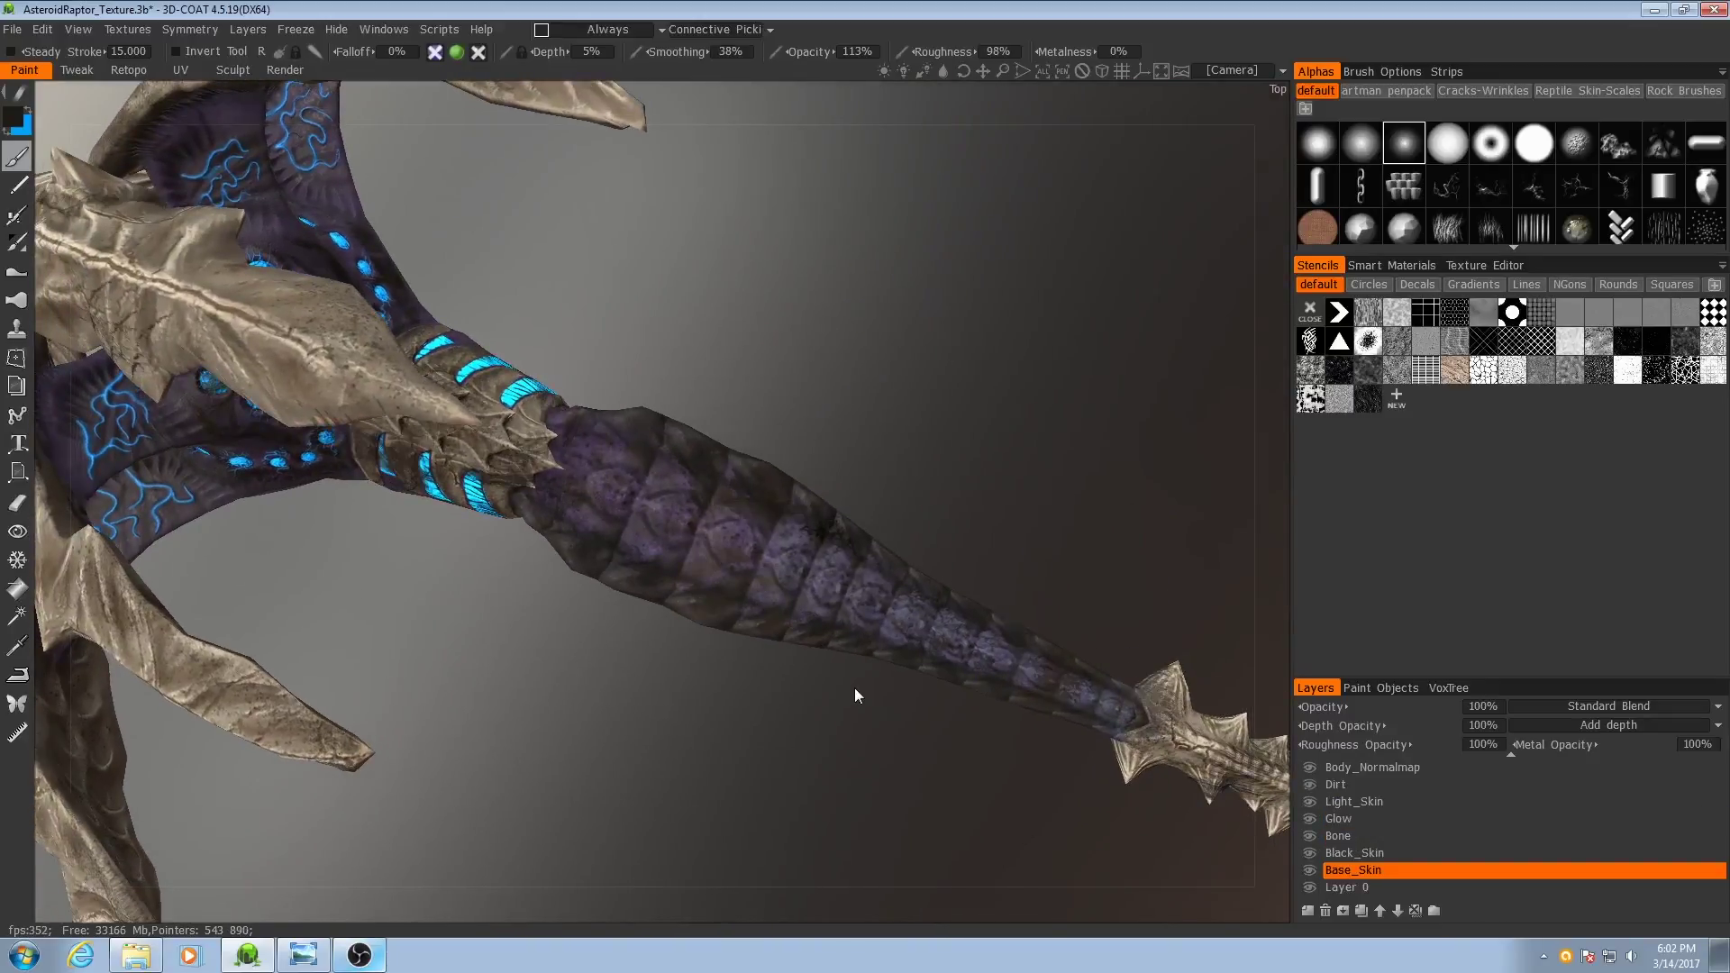
left_click_drag(855, 689, 869, 678)
right_click_drag(869, 678, 840, 673, "alt")
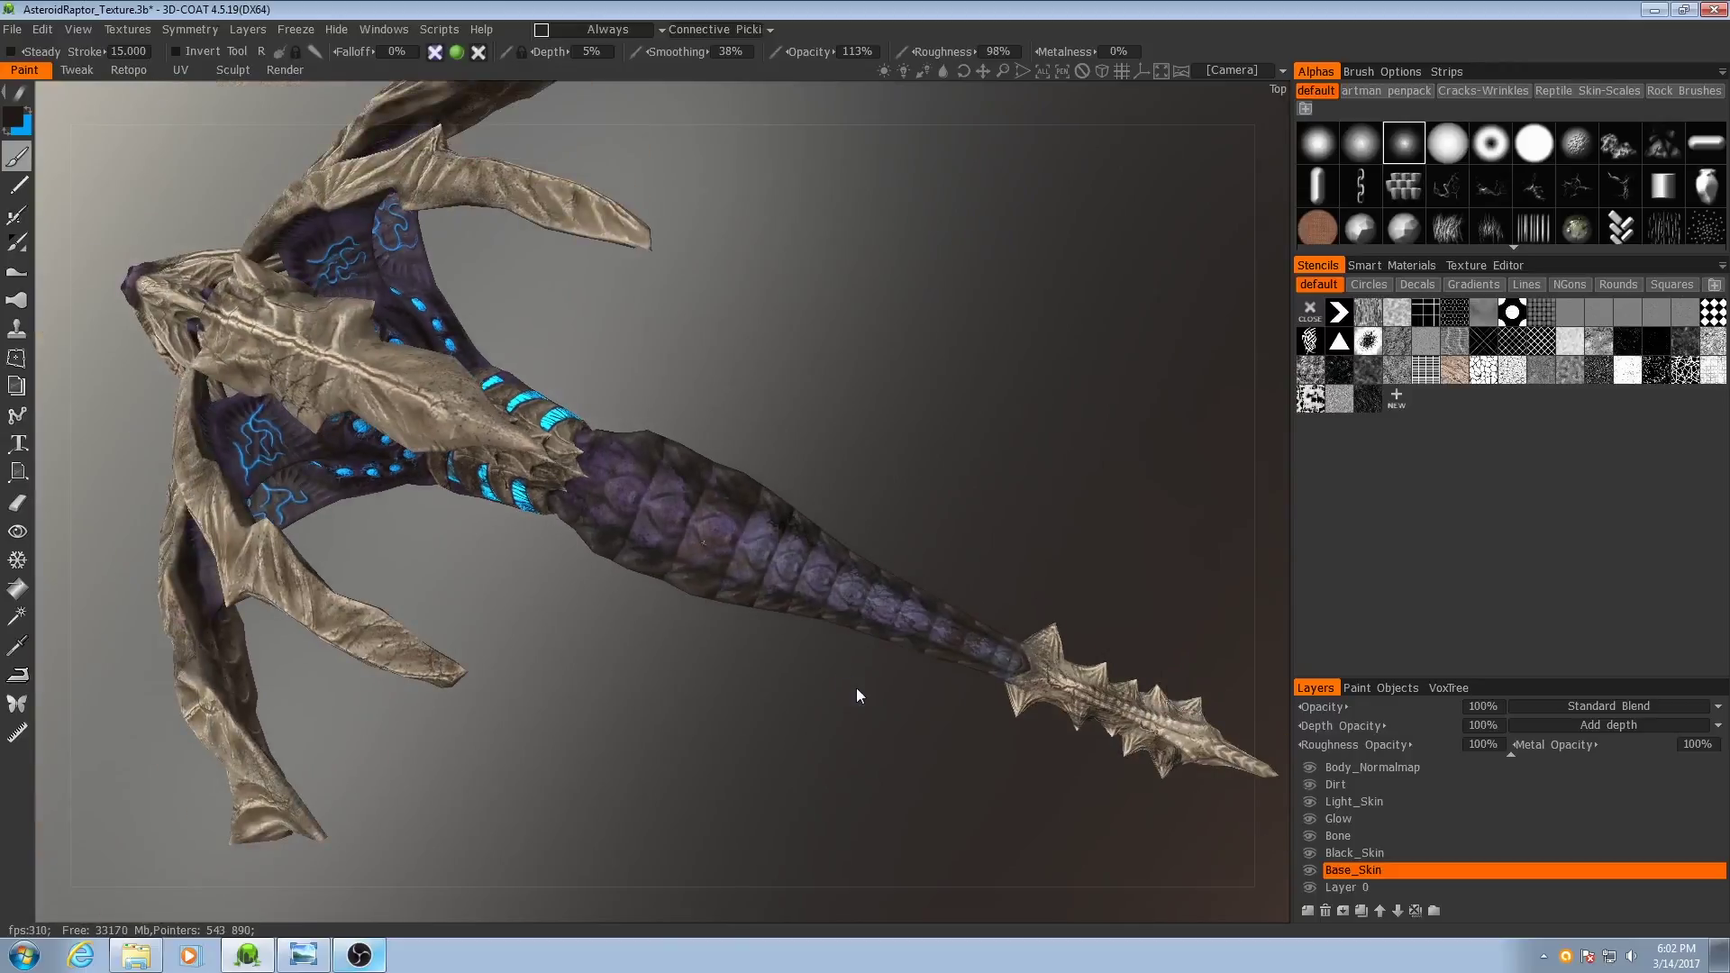
left_click_drag(856, 689, 829, 681, "alt")
right_click_drag(829, 680, 893, 622, "alt")
Reactivate the dark streaked stencil and set the foreground paint colour to a dark green.
left_click(1370, 403)
left_click_drag(1073, 559, 885, 516)
left_click(12, 126)
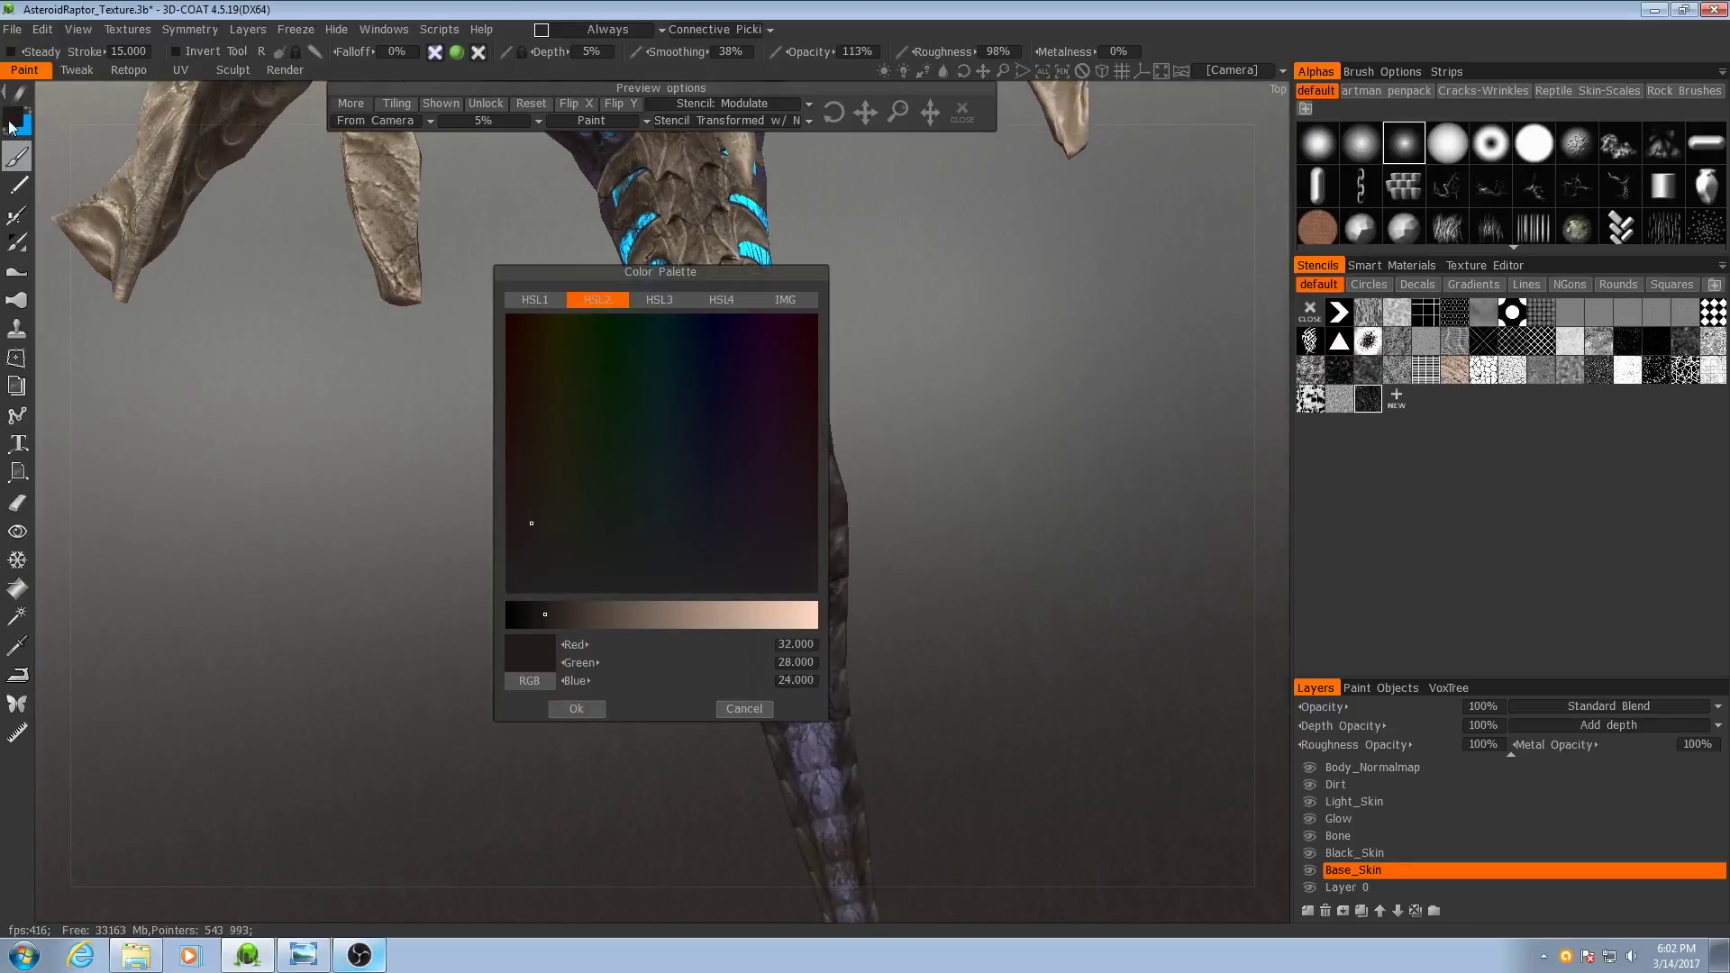
left_click(591, 478)
left_click_drag(552, 620, 568, 620)
left_click(566, 712)
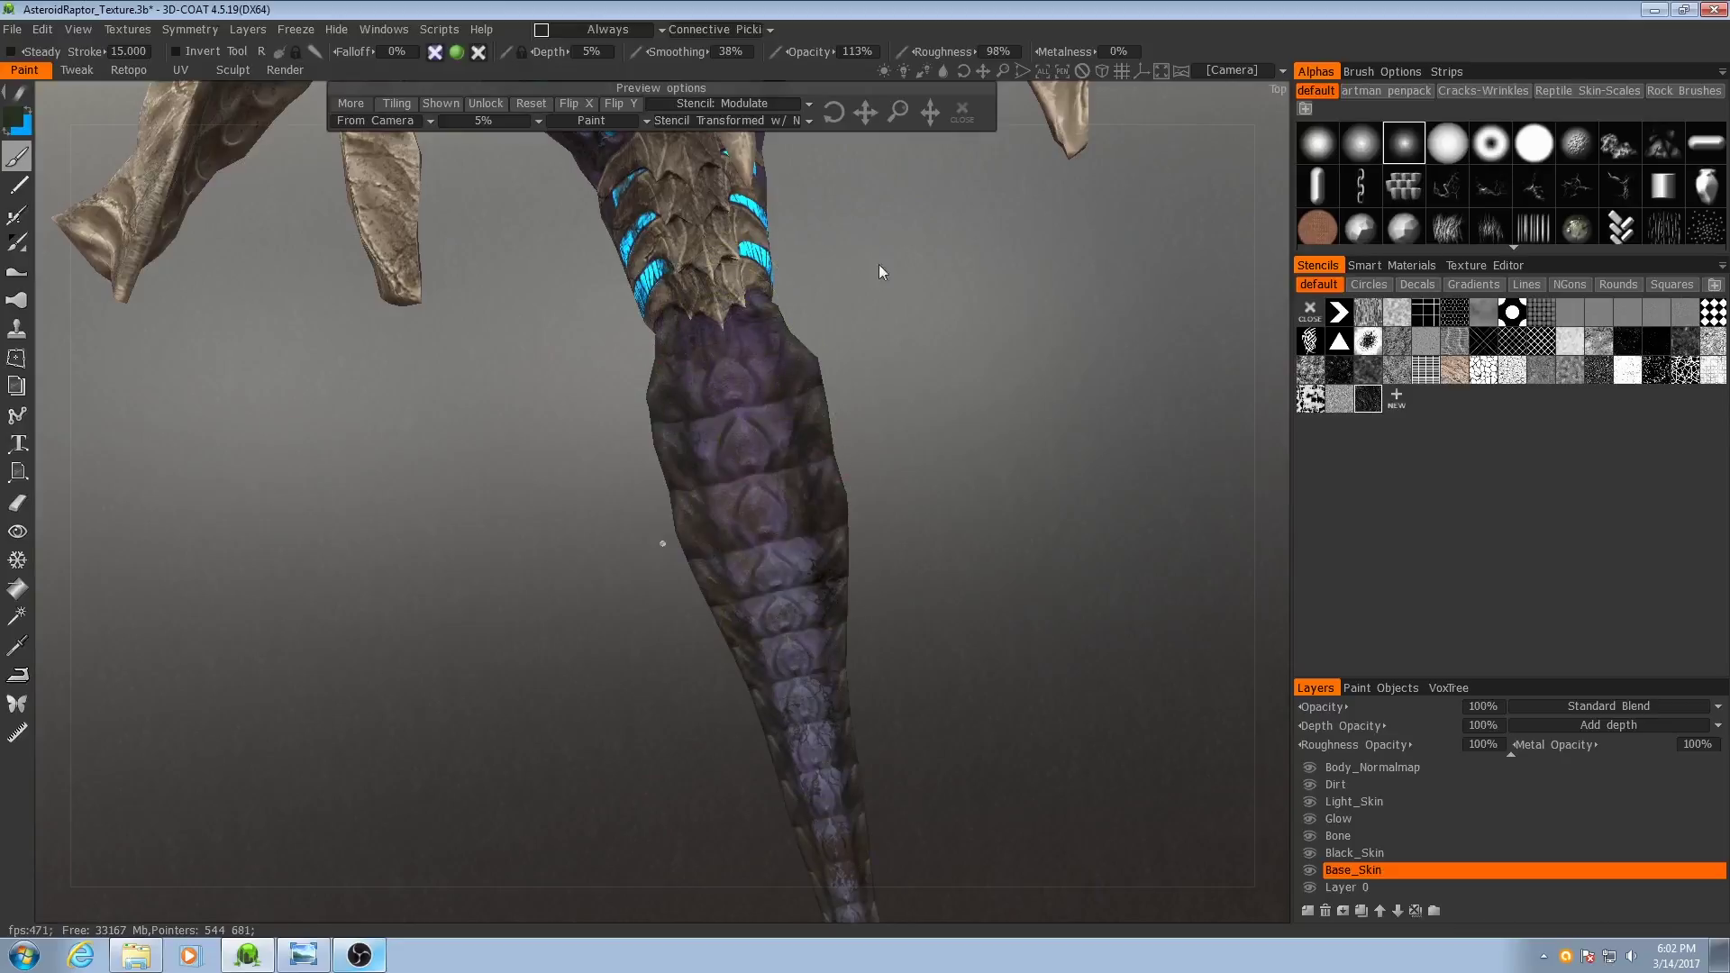
Realign the stencil along the side of the tail with a 30% preview, return the preview to 5%, and close the stencil.
mouse_move(819, 362)
left_mouse_down("alt")
mouse_move(849, 376)
mouse_move(838, 435)
mouse_move(895, 344)
left_mouse_up("alt")
right_click_drag(895, 344, 846, 128)
left_click(538, 121)
left_click(523, 200)
left_click_drag(834, 115, 936, 116)
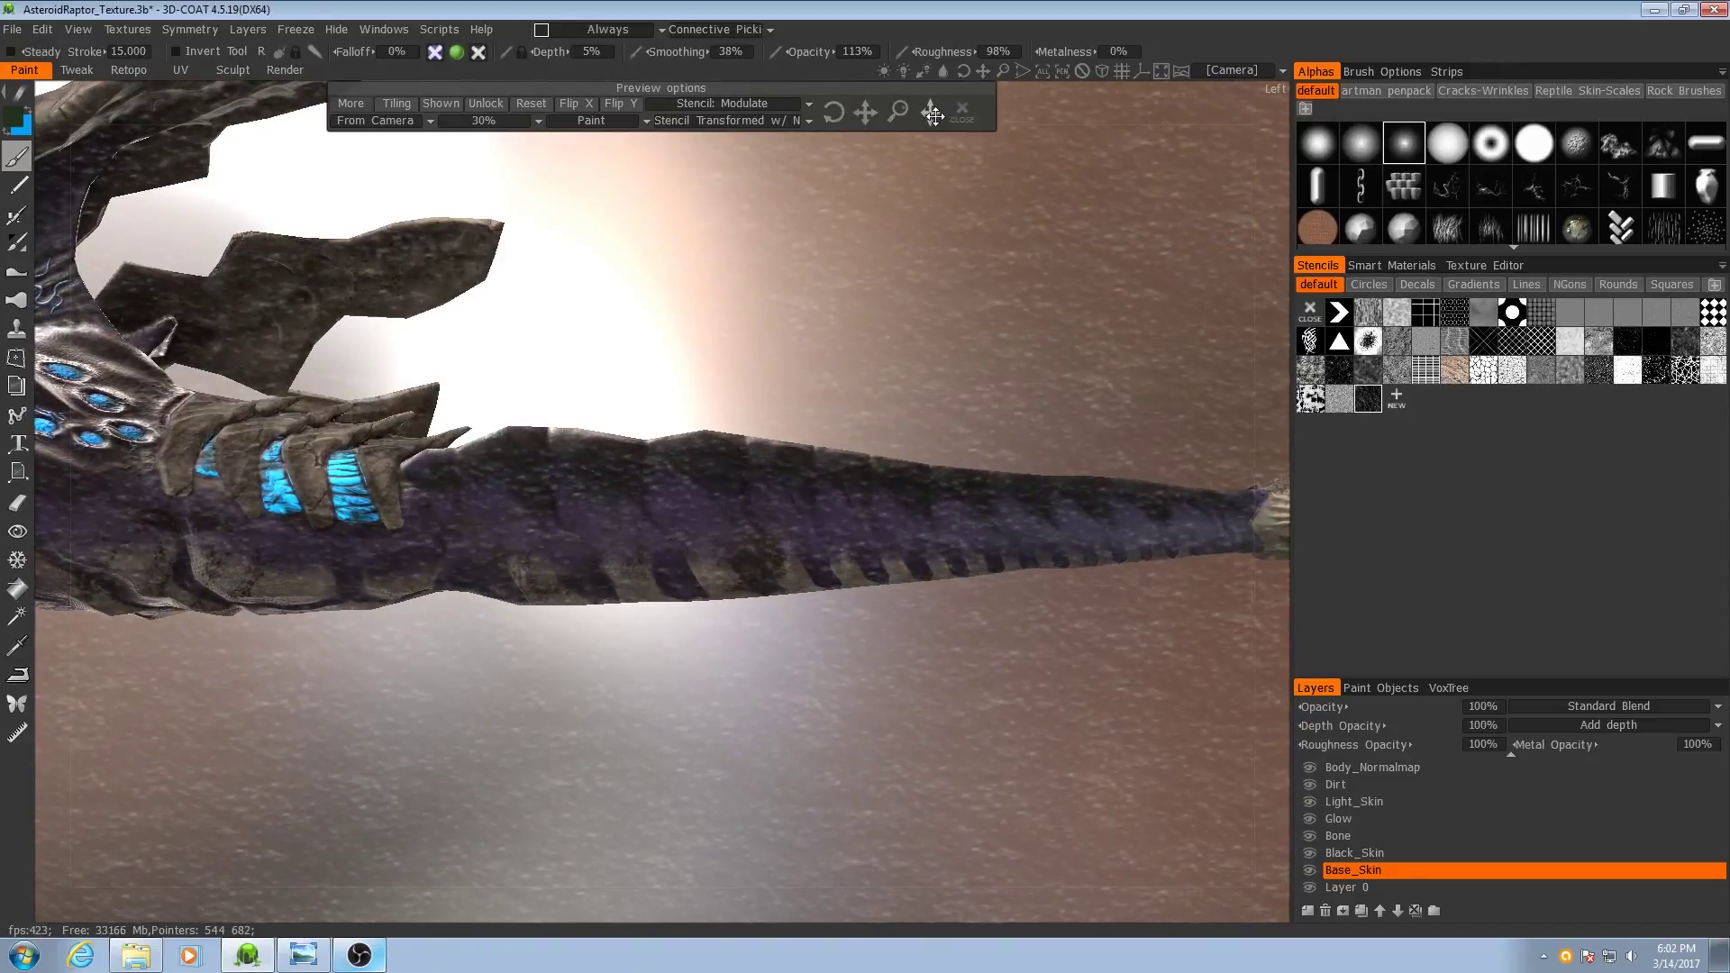
left_click(427, 121)
left_click(419, 137)
left_click_drag(898, 111, 906, 112)
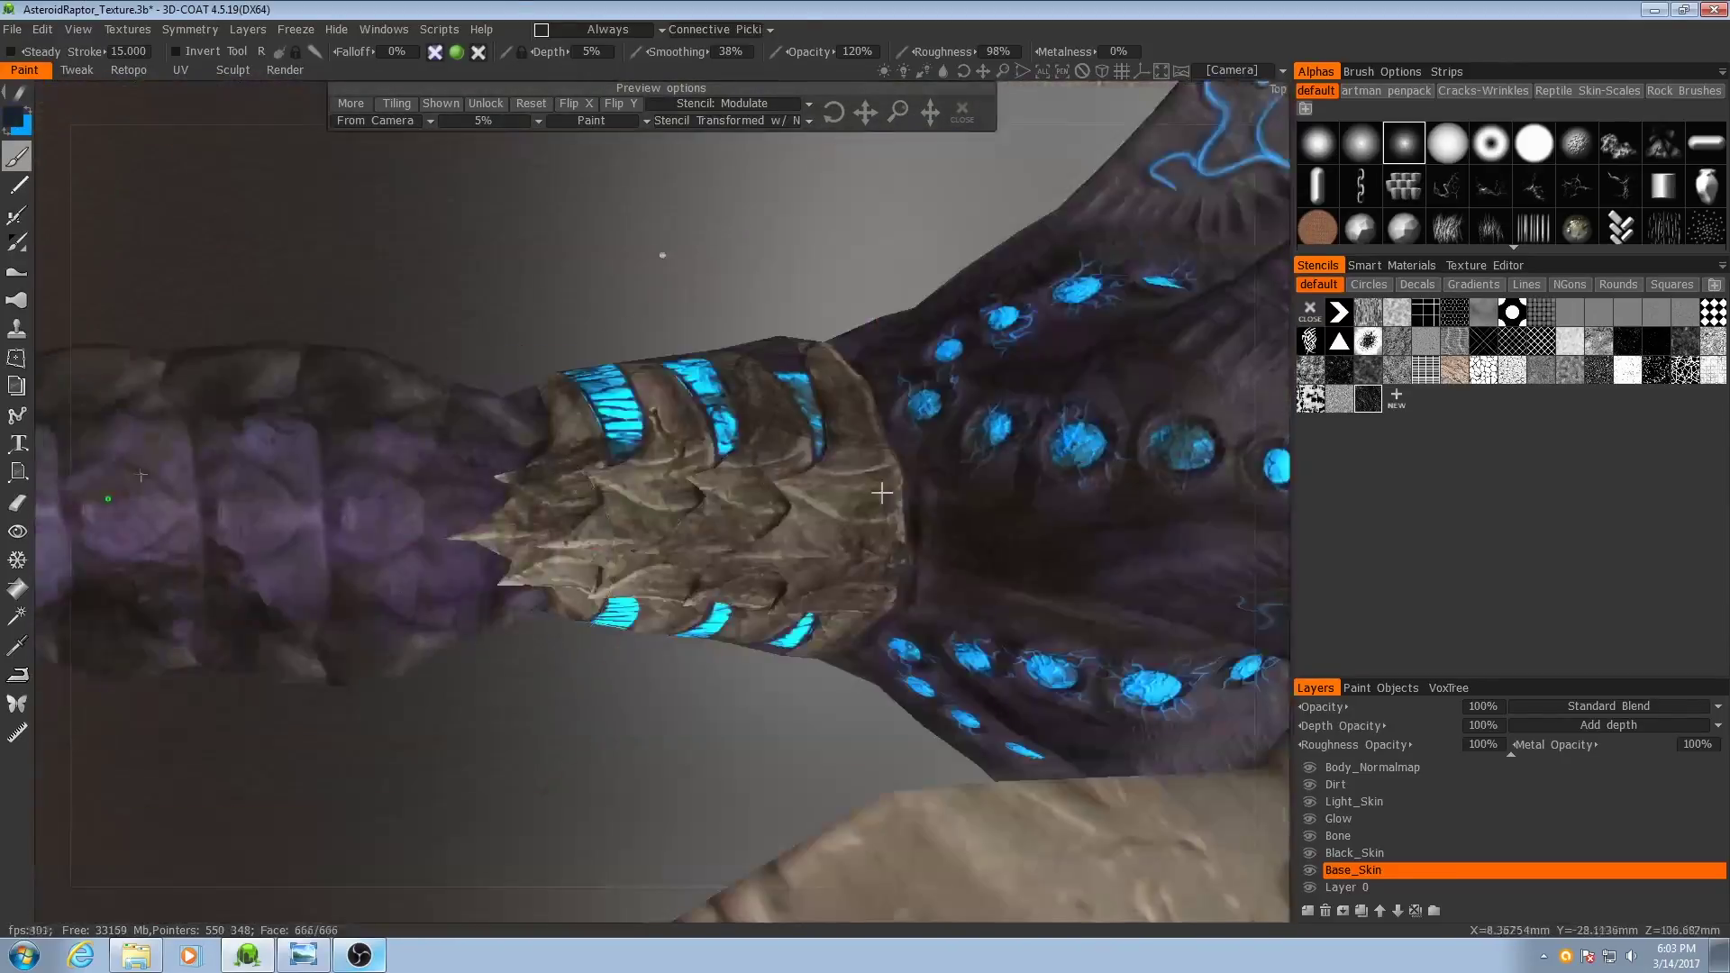
left_click(963, 111)
Inspect the creature's bone plates, purple skin and glowing details from several angles and distances.
left_click_drag(429, 522, 734, 571)
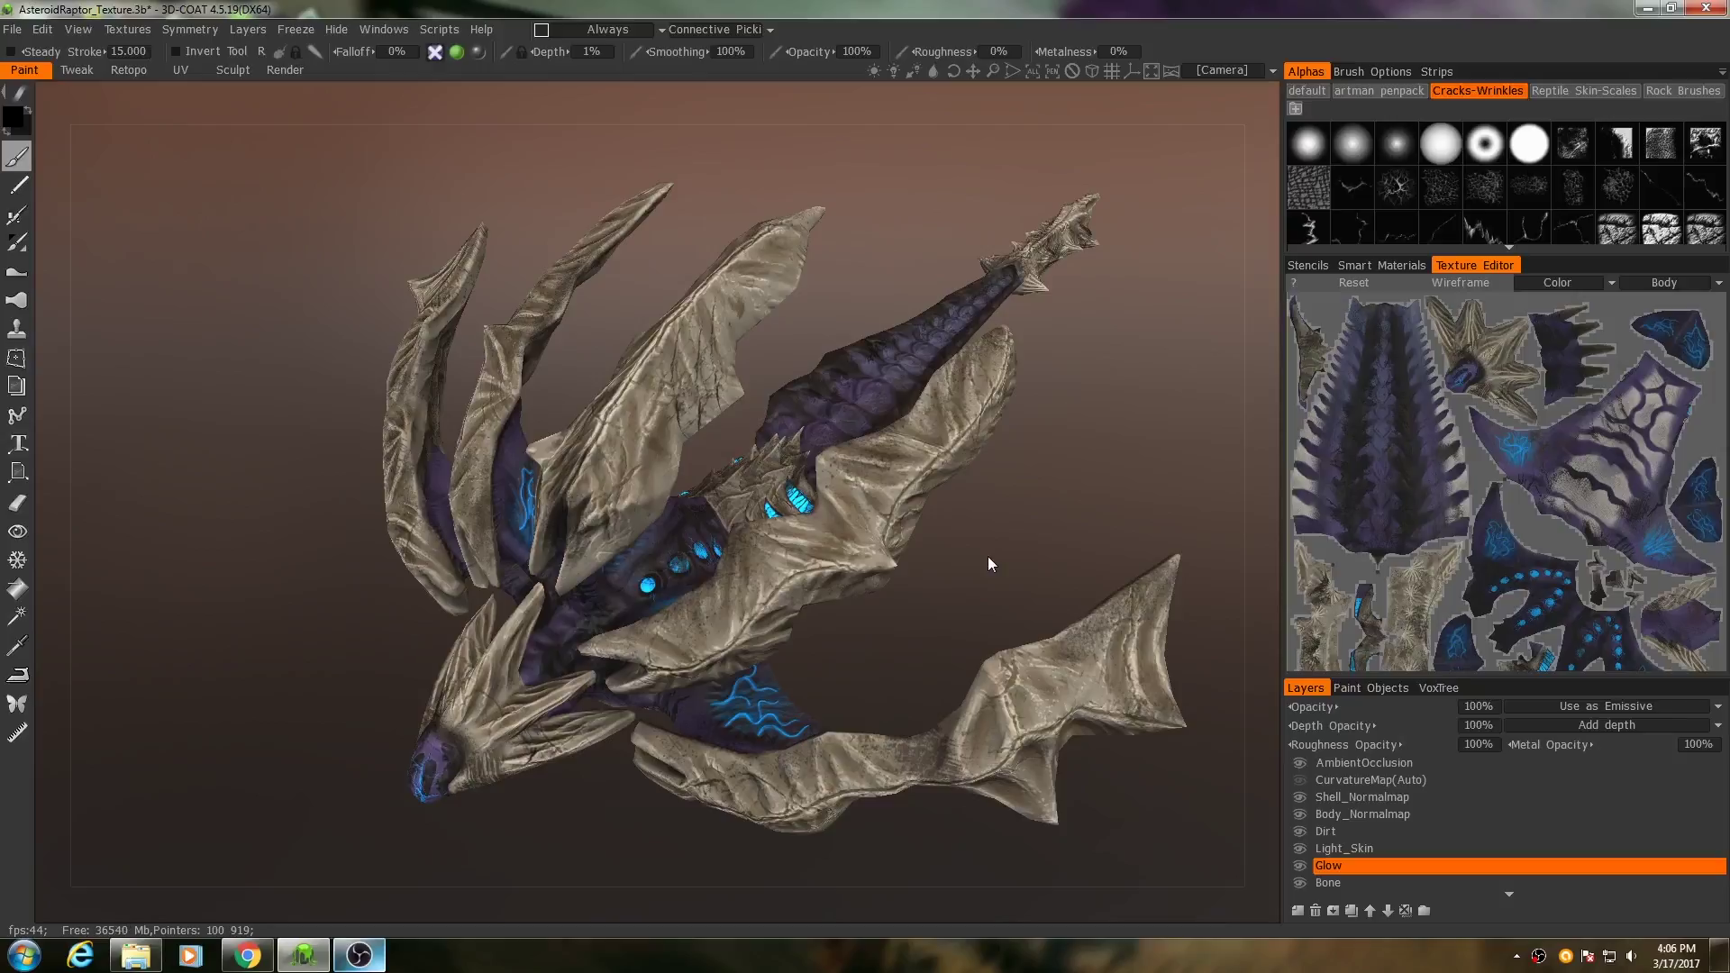
left_click_drag(948, 586, 923, 560)
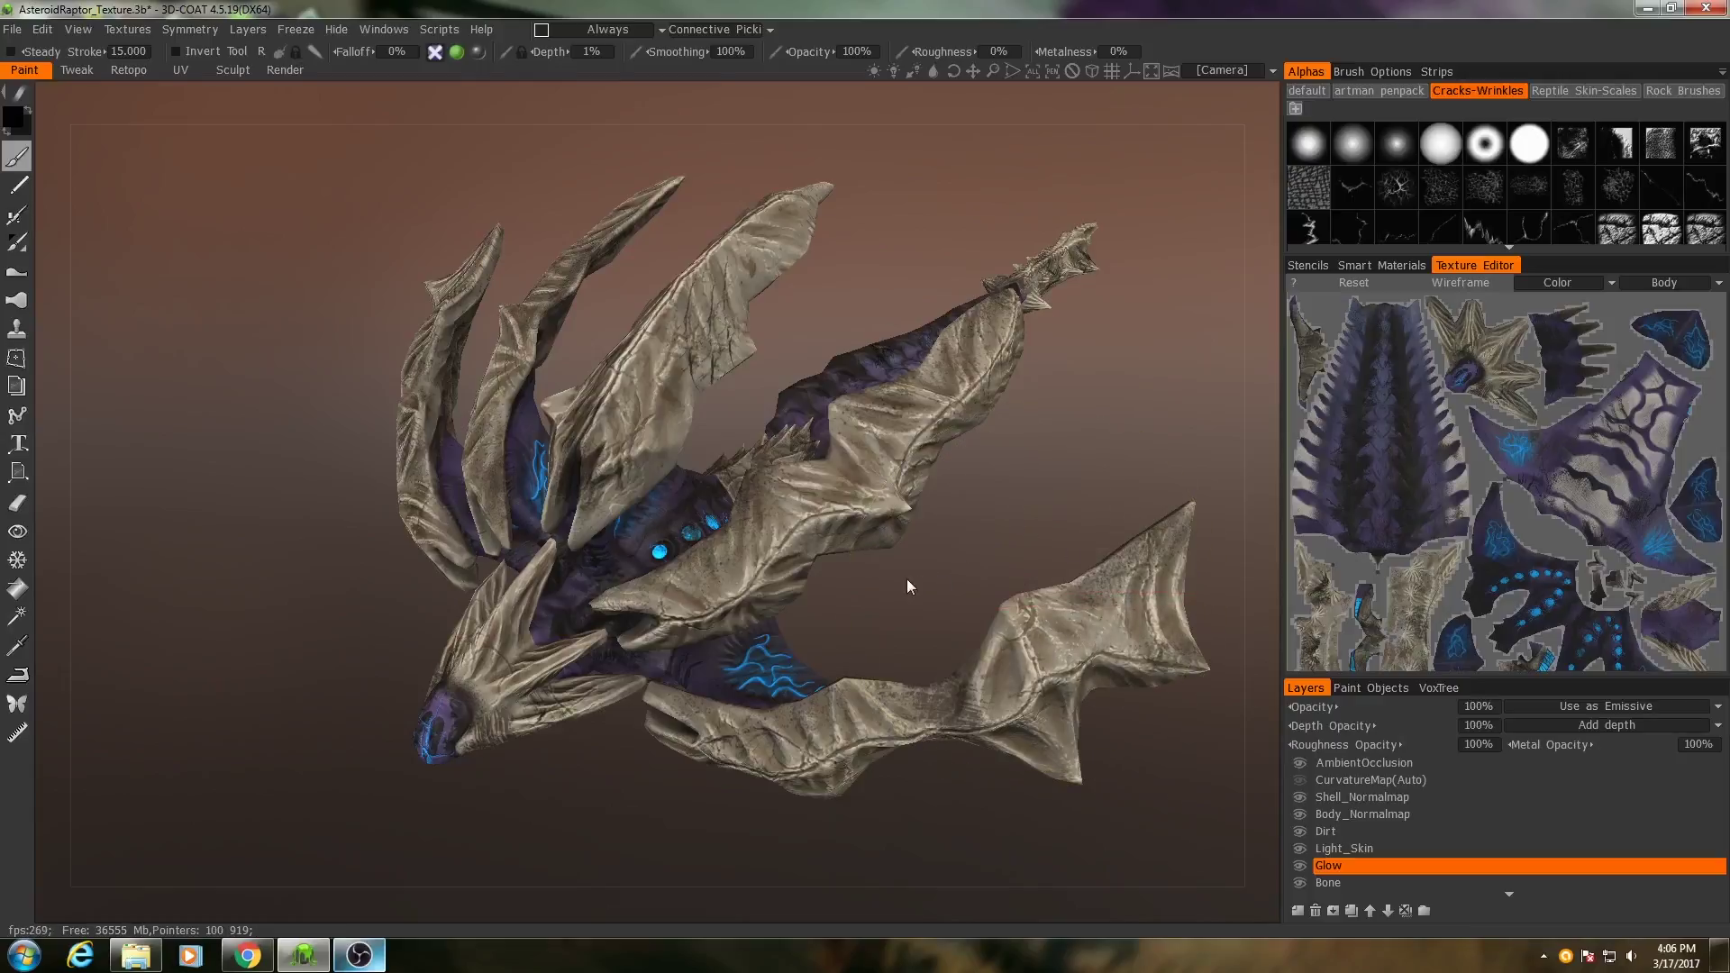
left_click_drag(862, 598, 824, 519)
scroll(862, 514, "up", 4)
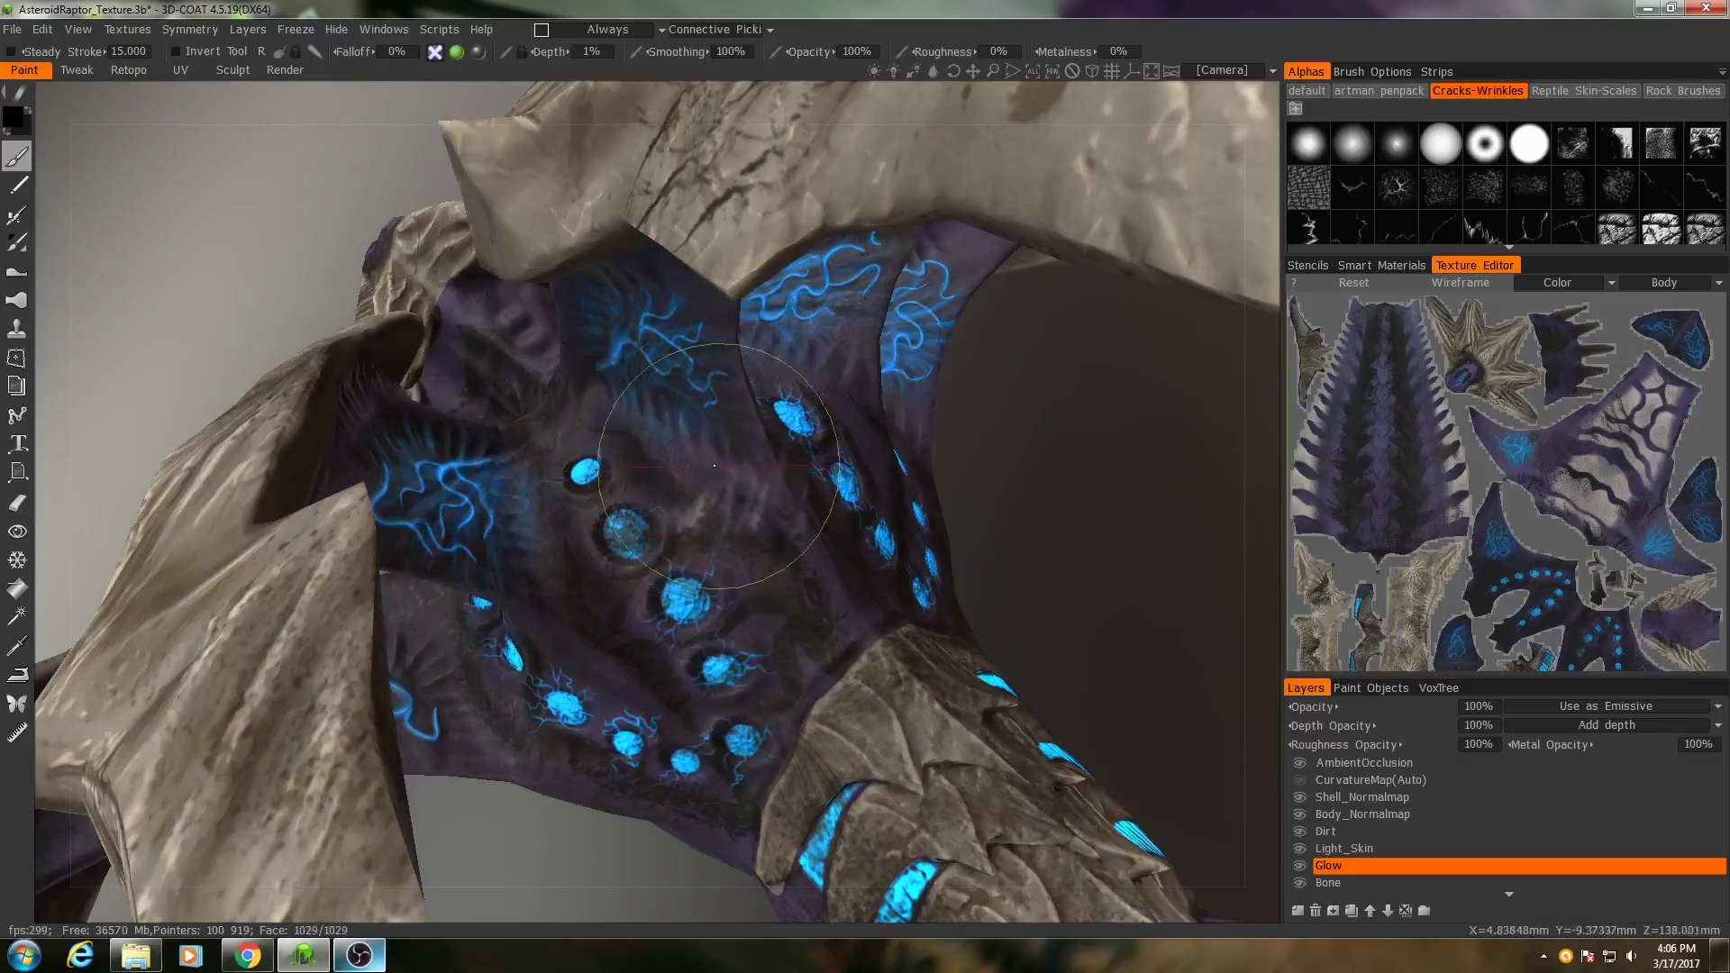
mouse_move(619, 496)
left_mouse_down("alt")
mouse_move(668, 598)
mouse_move(739, 450)
mouse_move(753, 491)
left_mouse_up("alt")
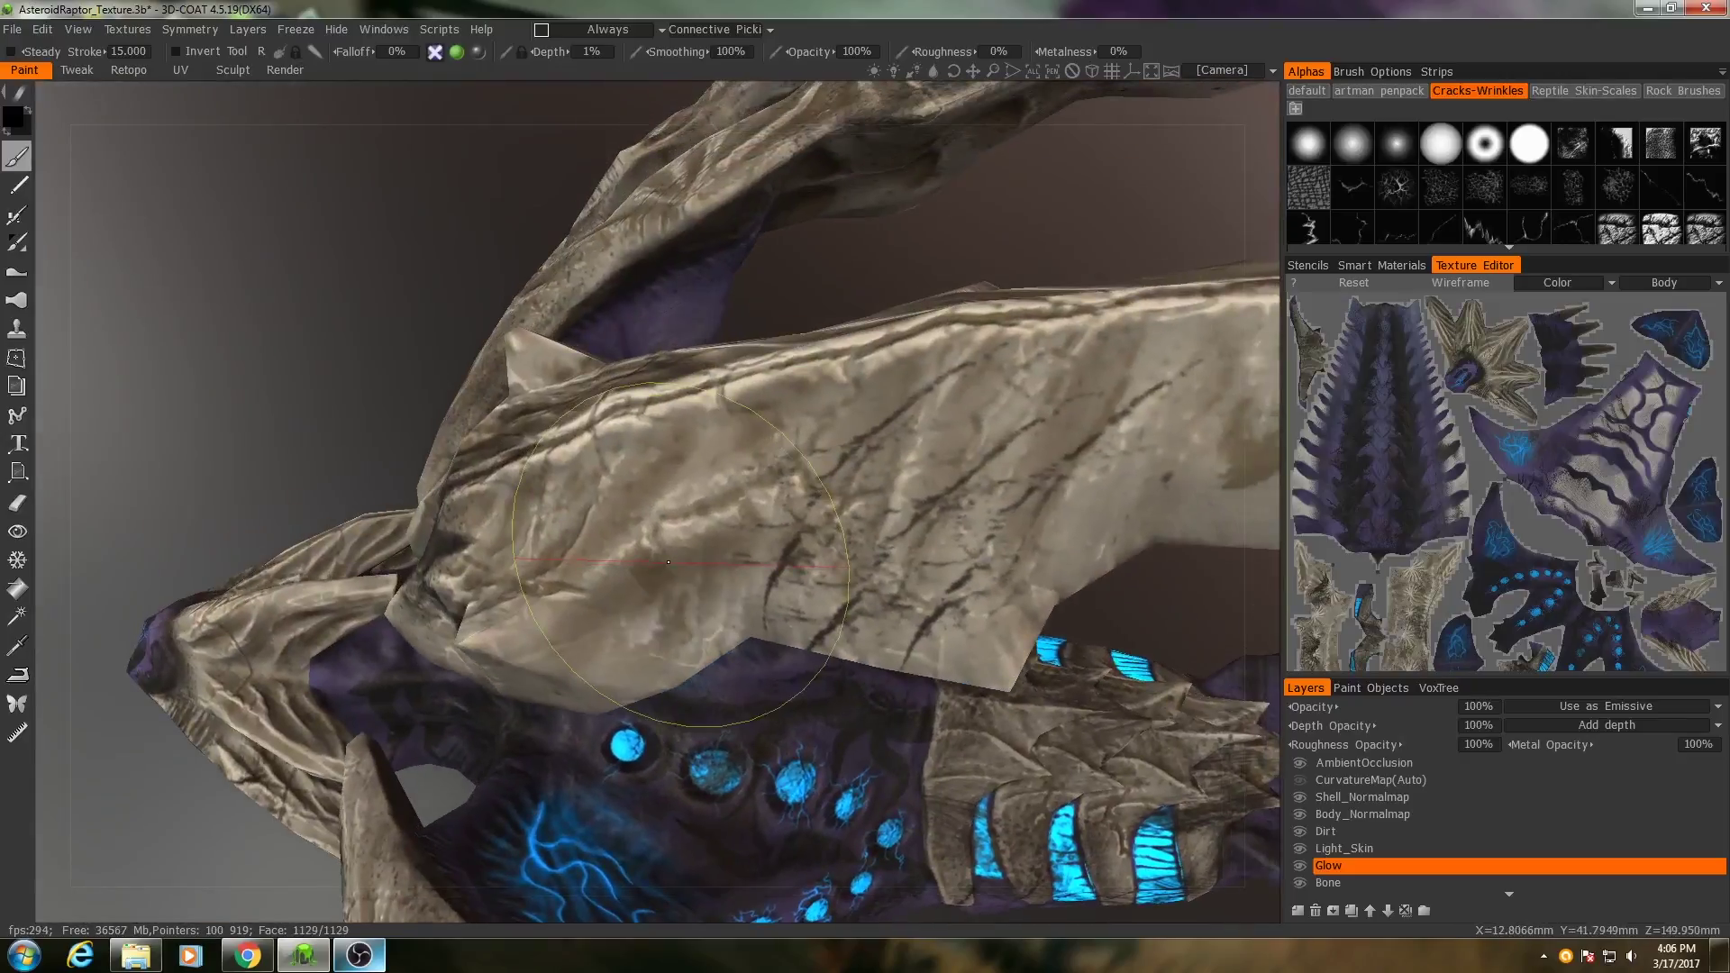
mouse_move(857, 581)
right_mouse_down()
mouse_move(823, 615)
mouse_move(848, 602)
right_mouse_up()
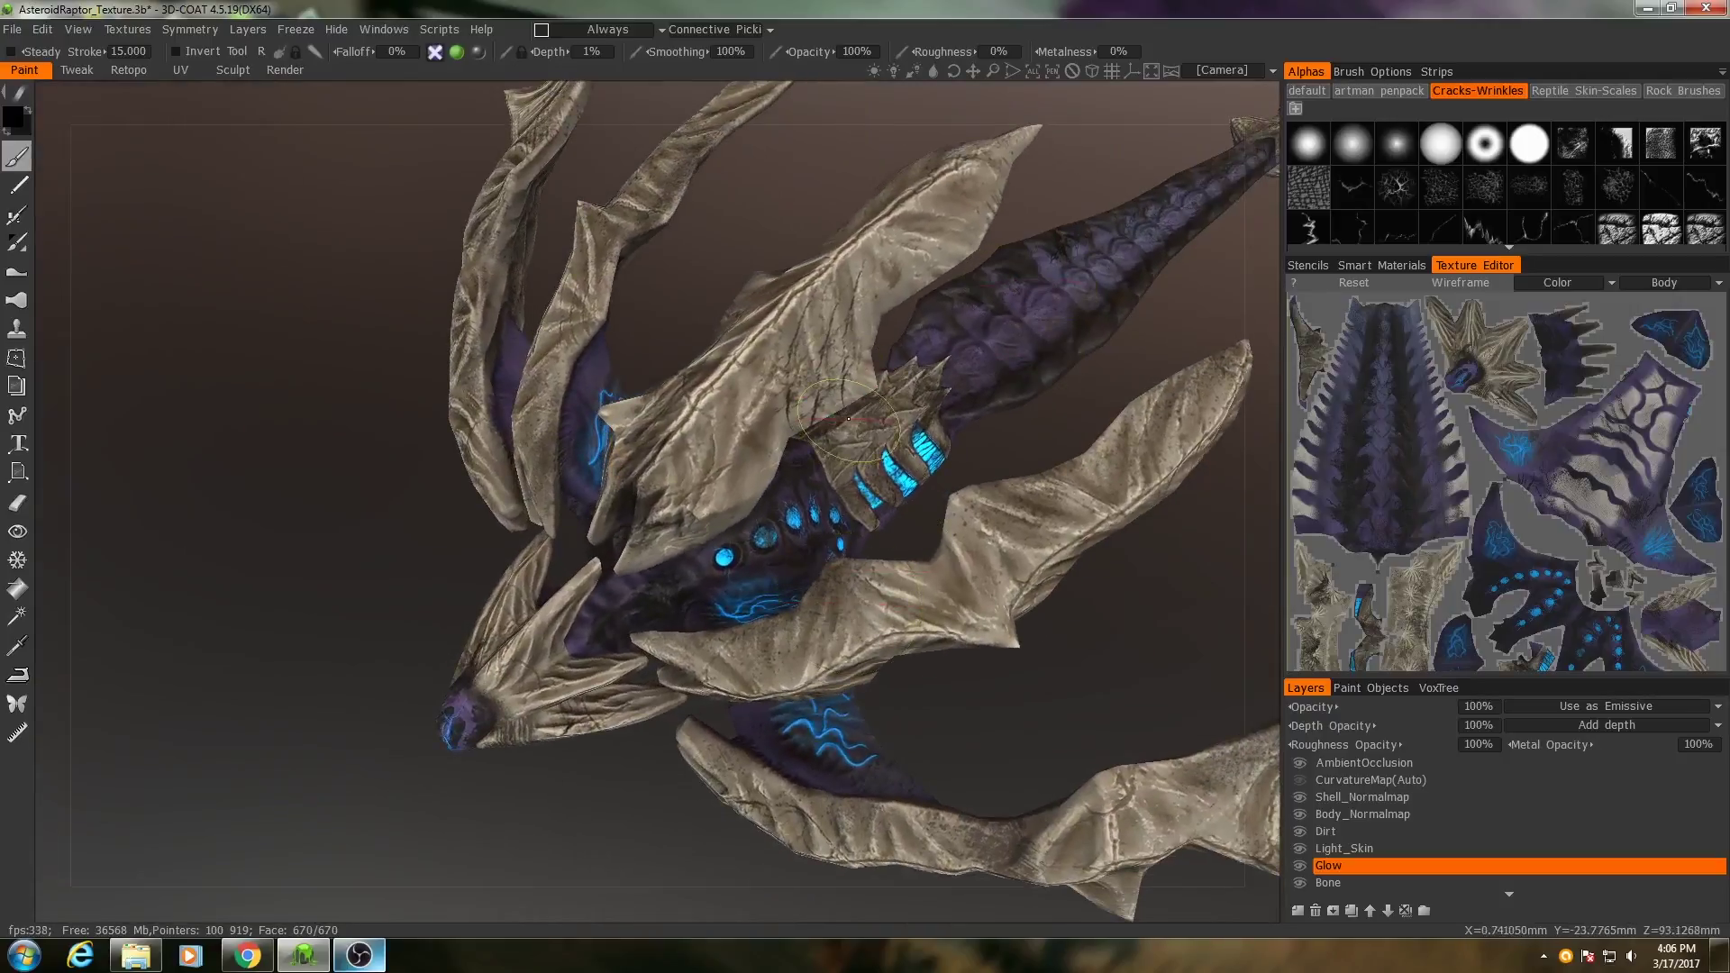
right_click_drag(961, 717, 1022, 640)
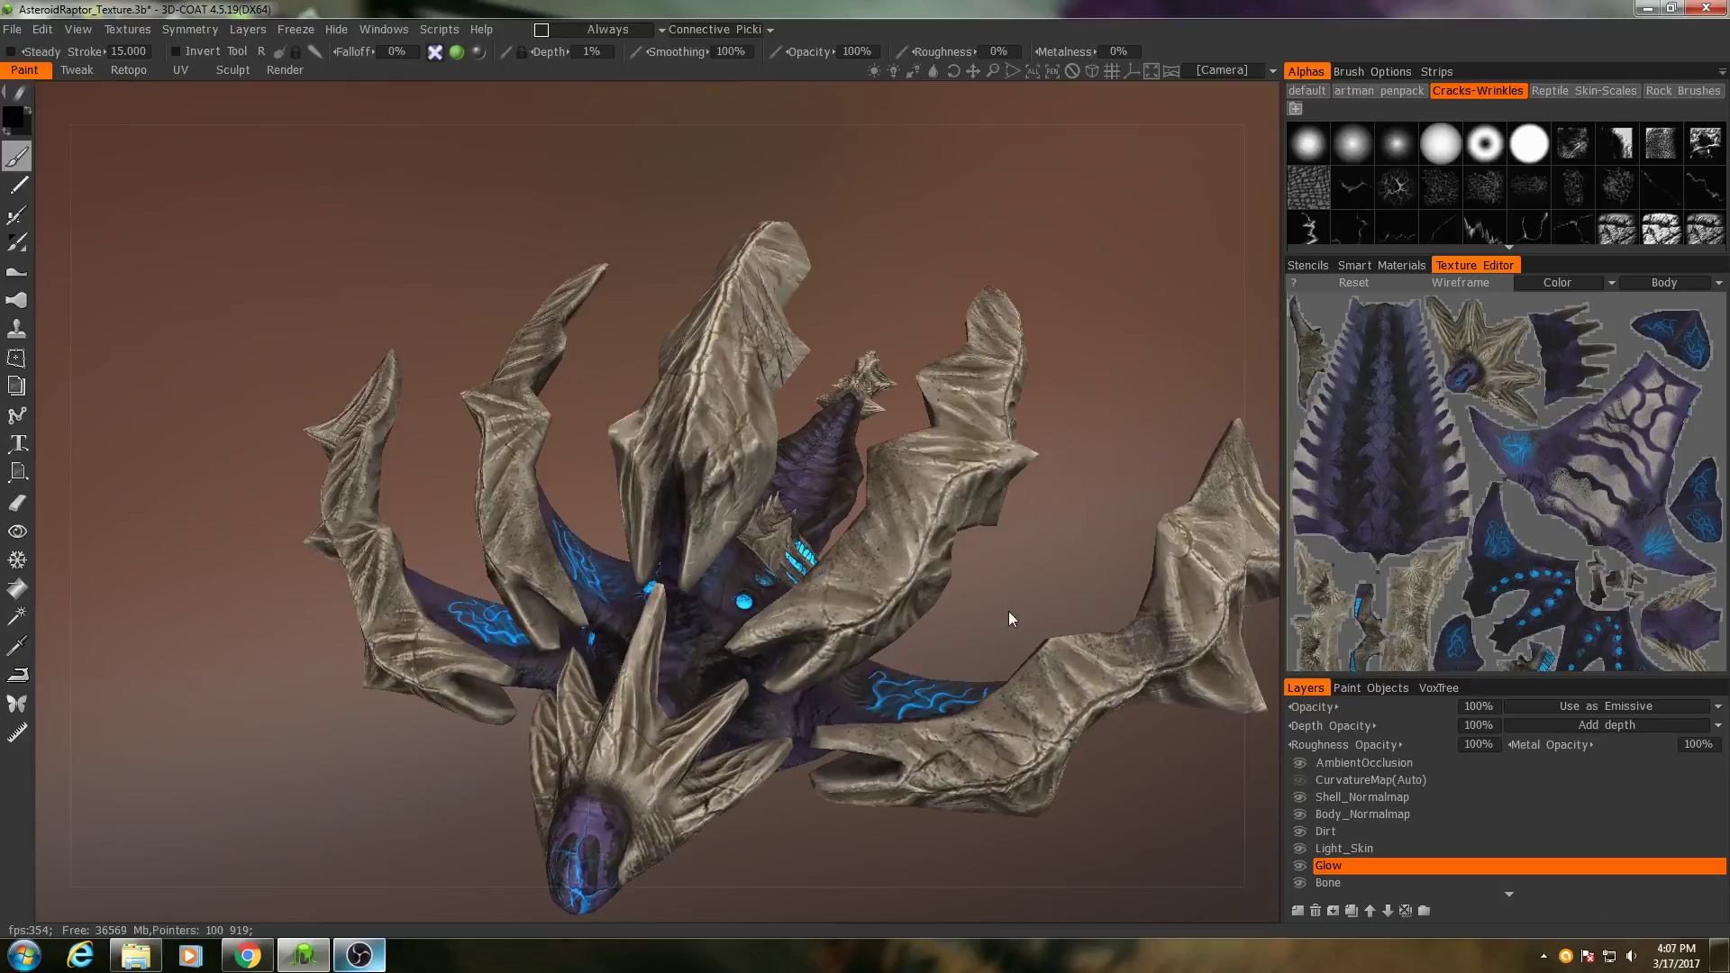
right_click_drag(1067, 501, 901, 519)
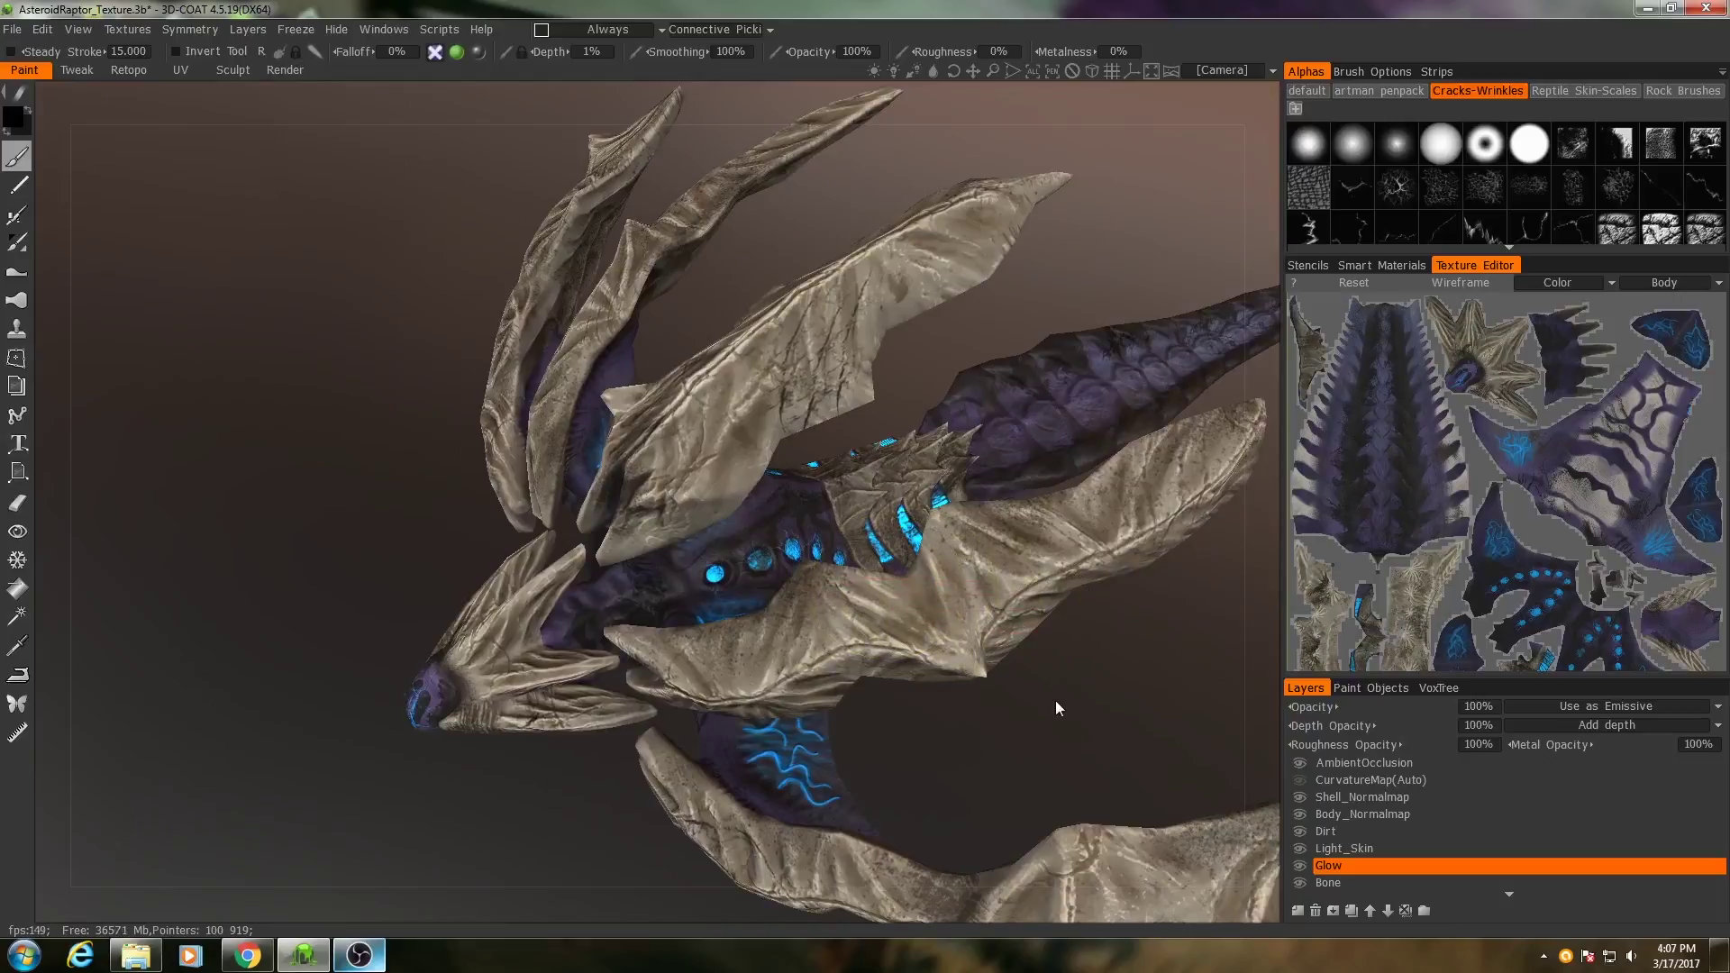
mouse_move(910, 748)
right_mouse_down()
mouse_move(989, 745)
mouse_move(937, 730)
right_mouse_up()
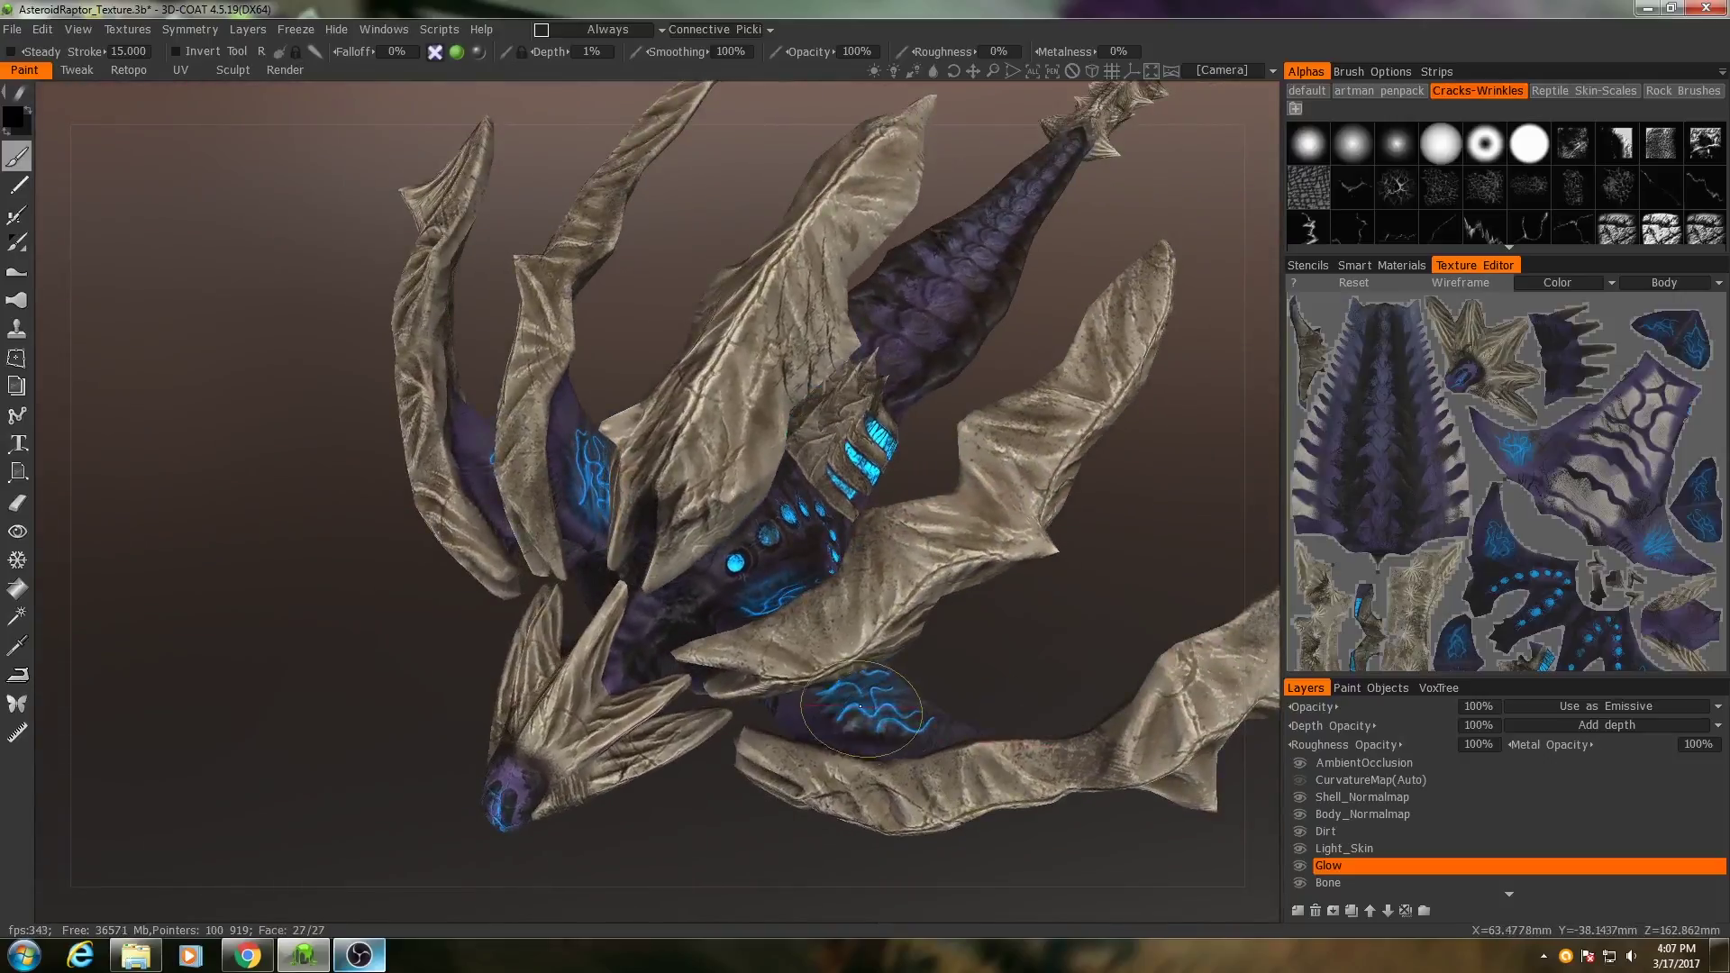
right_click_drag(1024, 592, 991, 671)
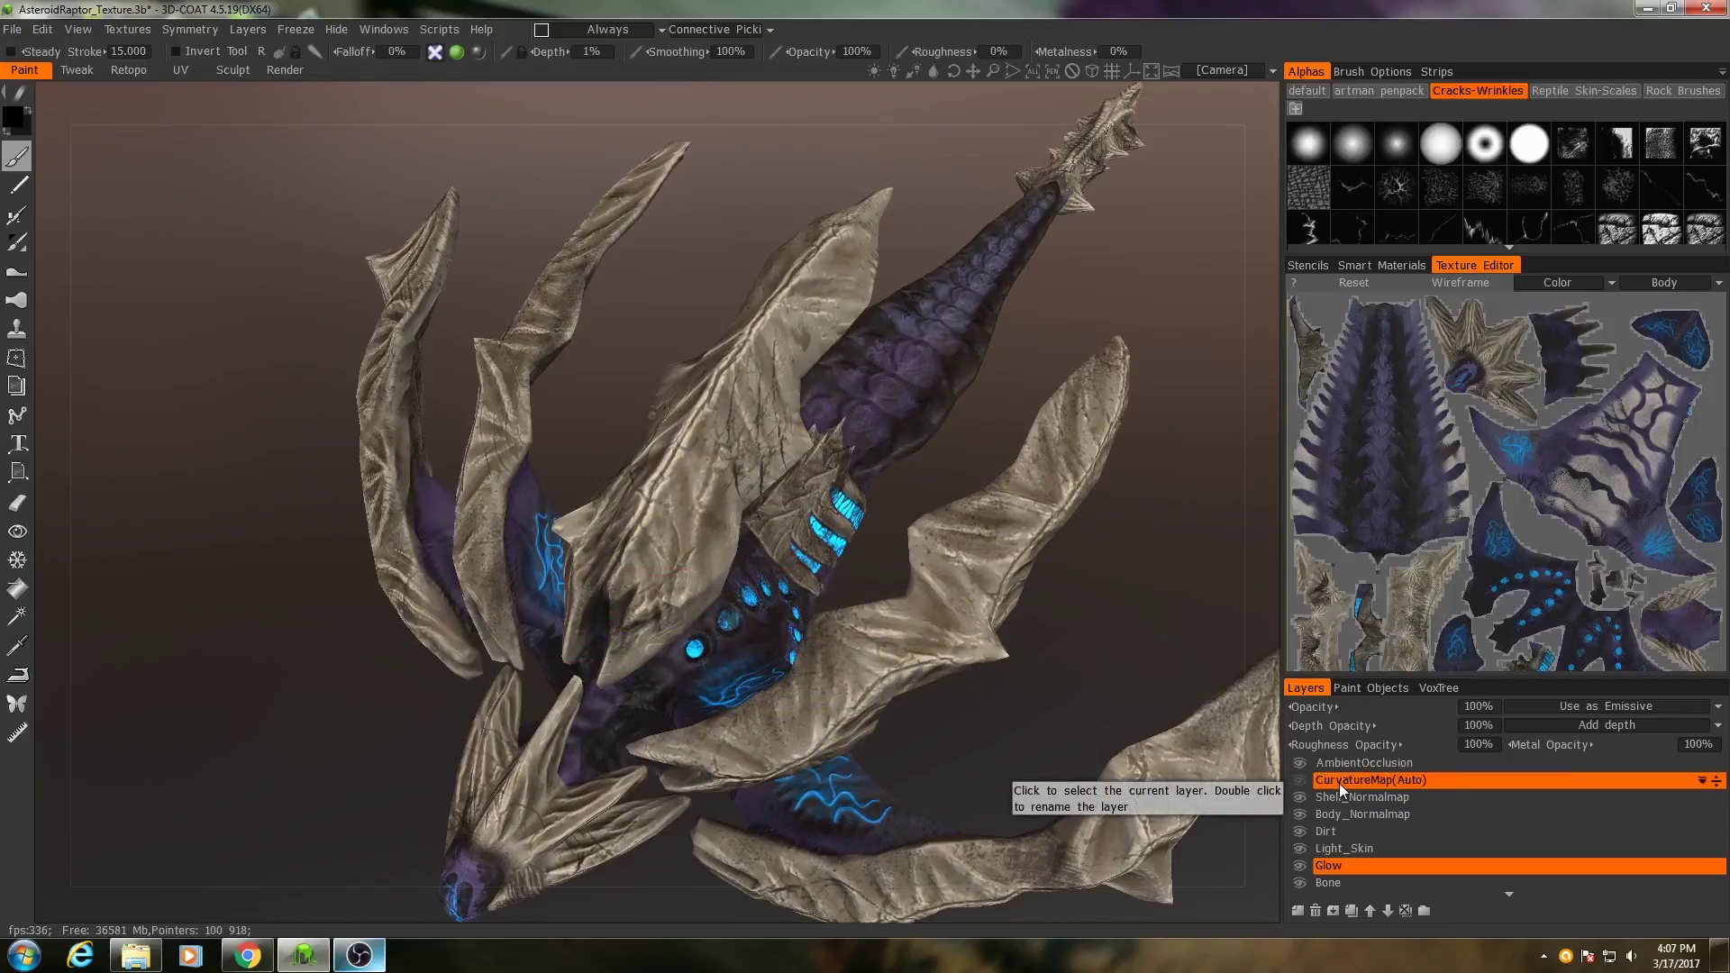
Add a layer directly above Dirt and rename it SSS.
left_click(1325, 831)
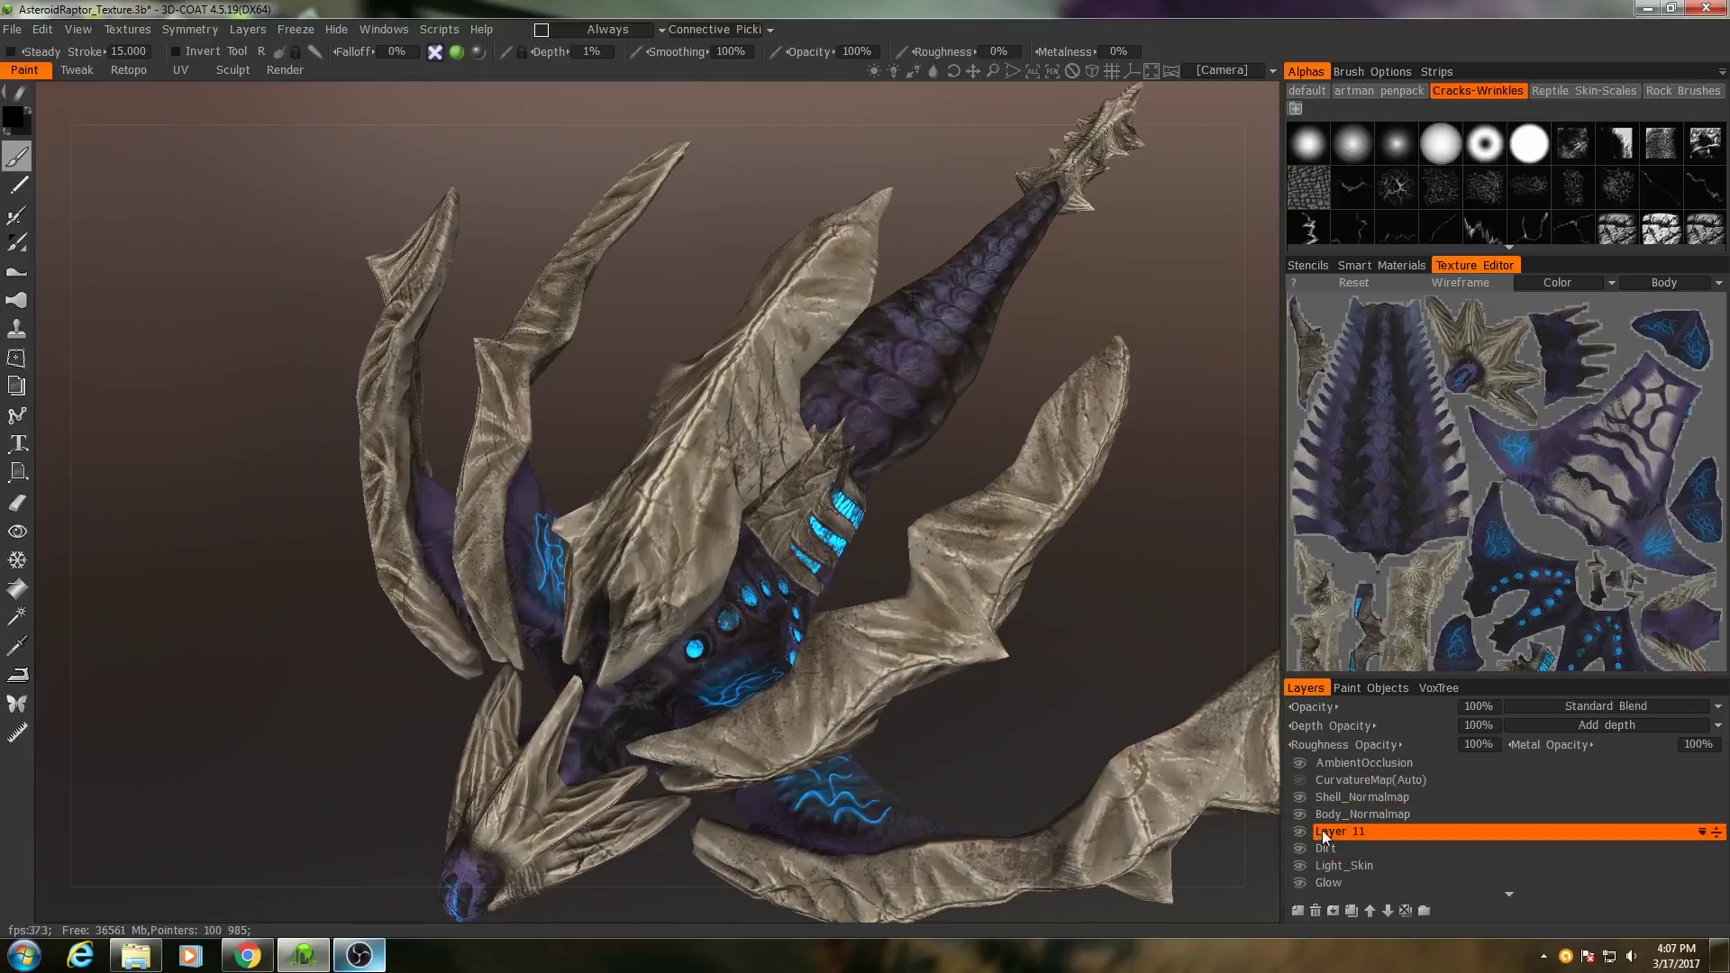
double_click(1325, 833)
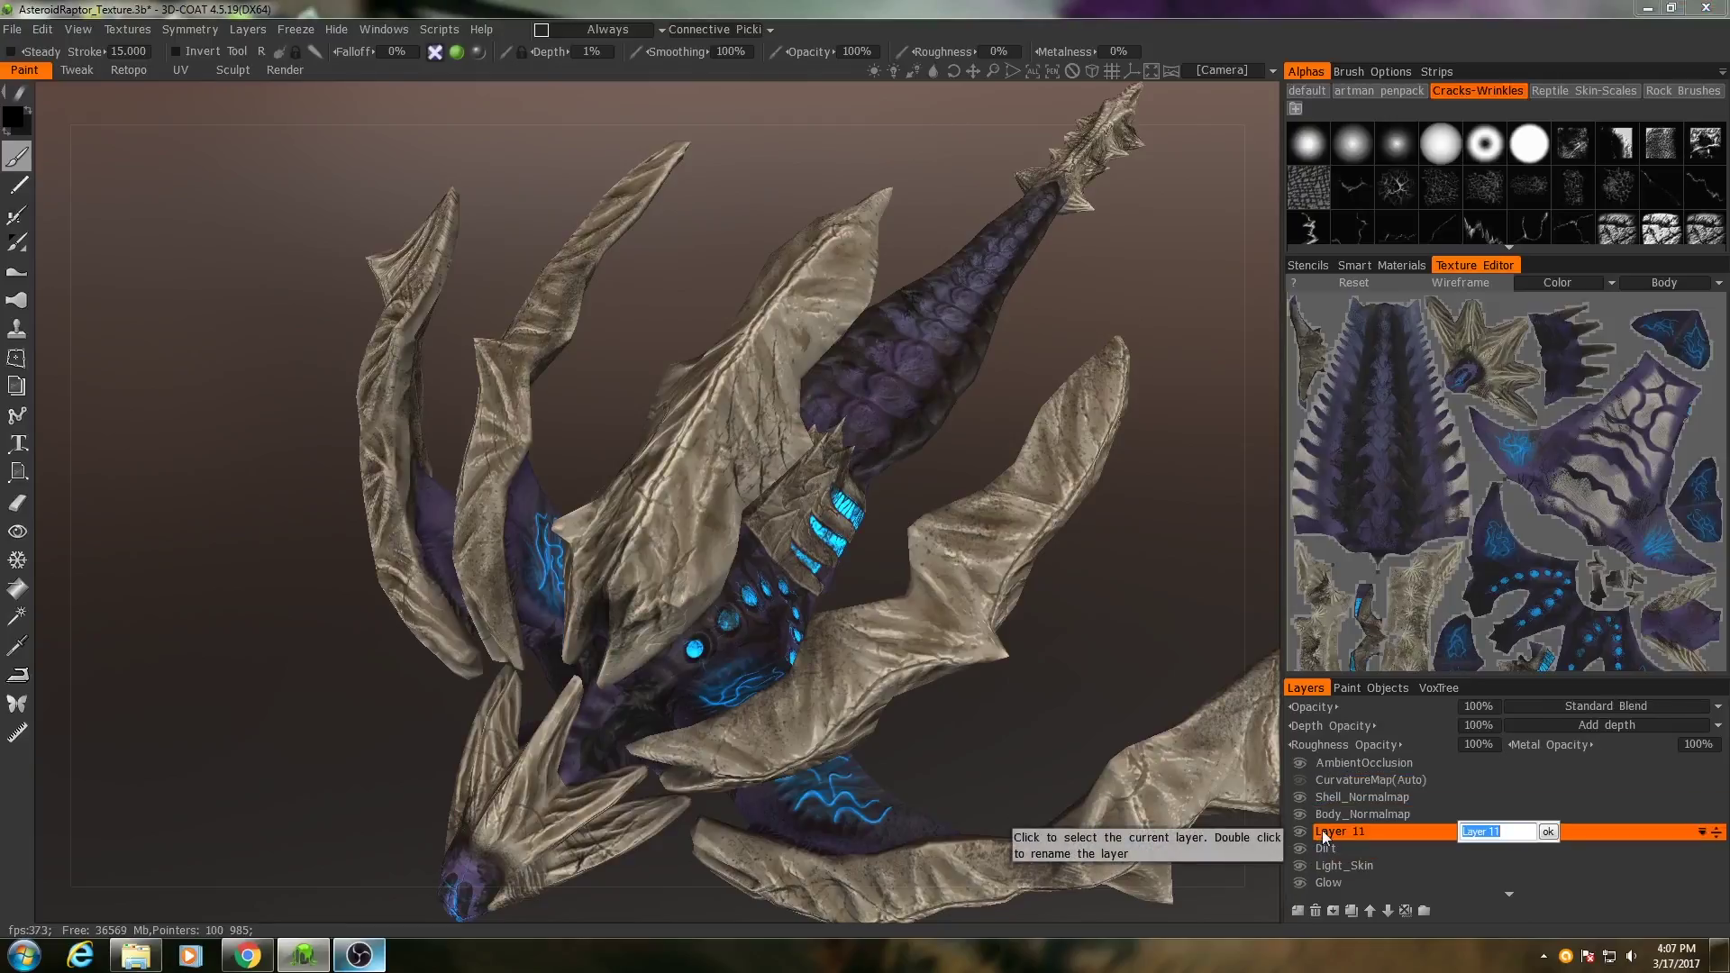
type("SSS")
key("Return")
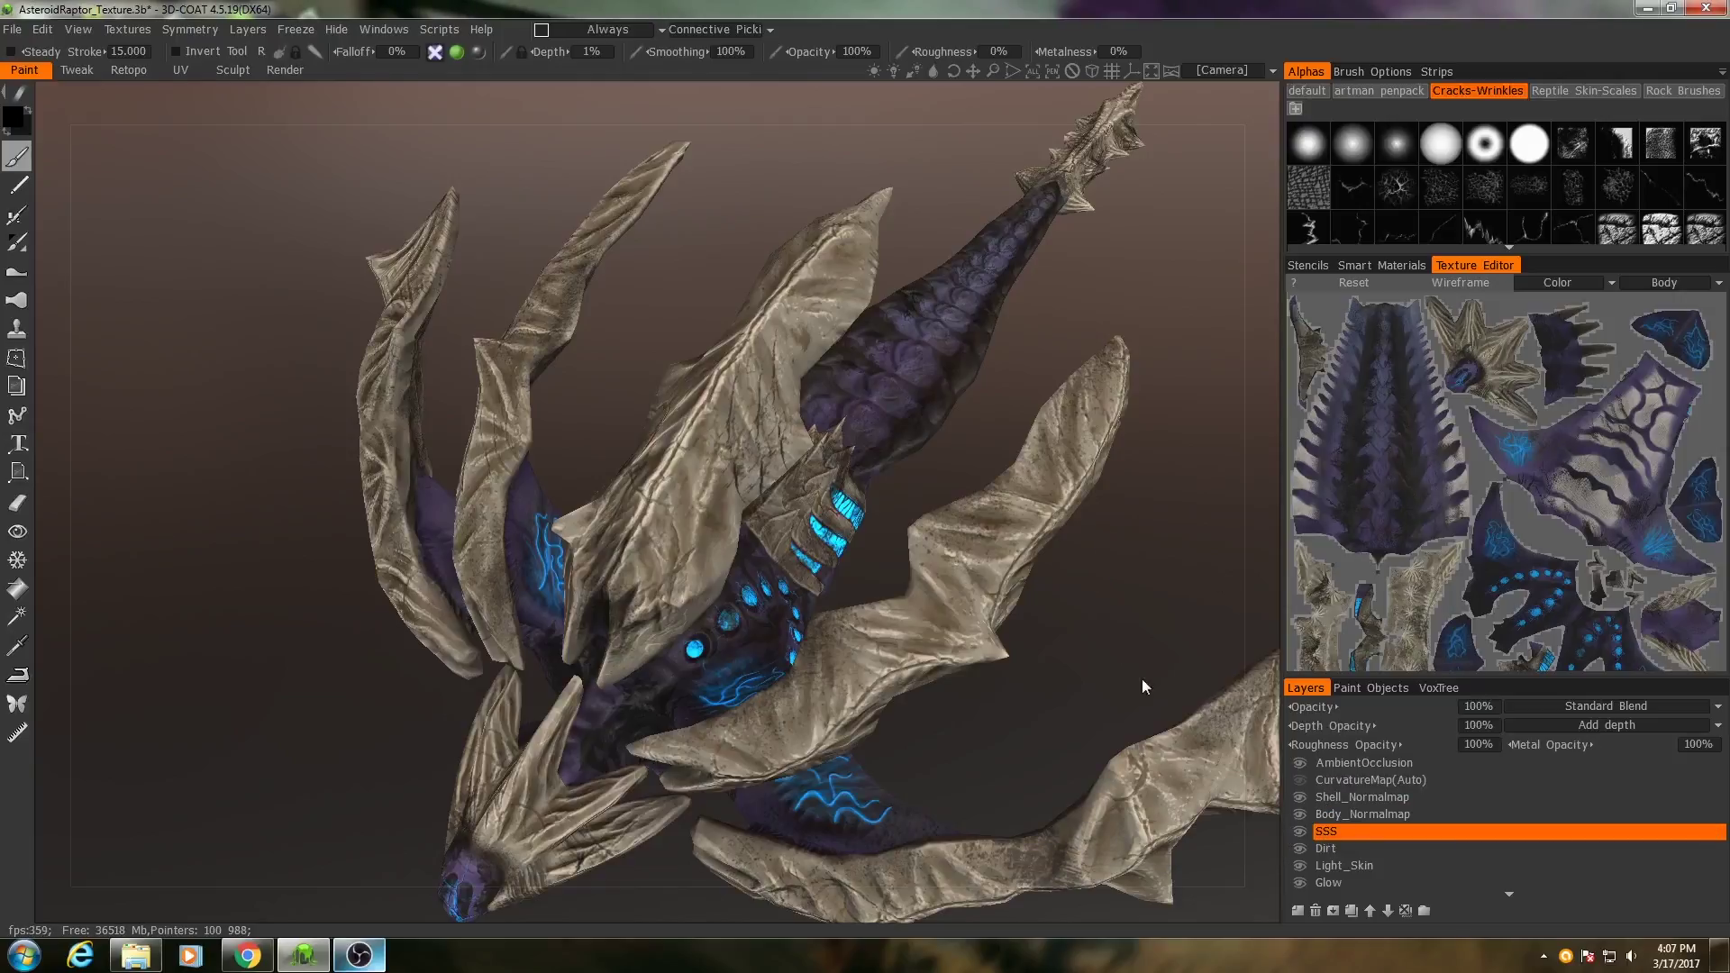
Freeze the painted pixels of the Bone layer and invert the freeze so only the bone areas stay paintable.
mouse_move(1141, 673)
left_mouse_down()
mouse_move(1116, 688)
mouse_move(1136, 703)
left_mouse_up()
scroll(1352, 825, "down", 3)
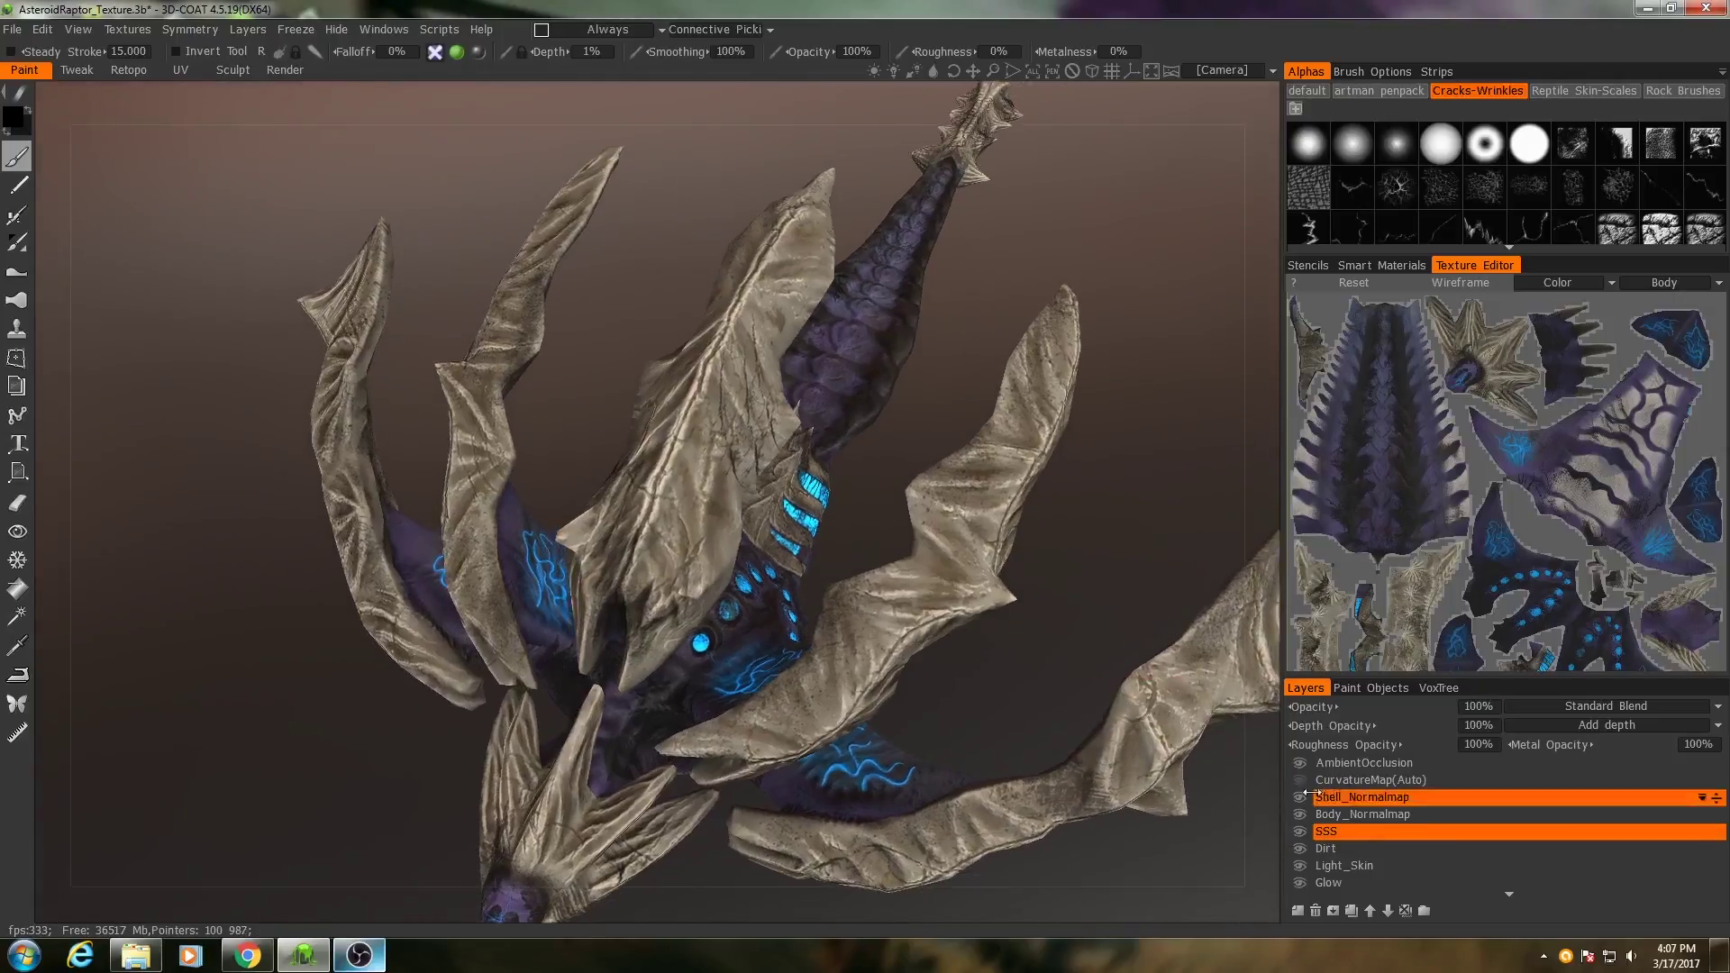
left_click(1349, 840)
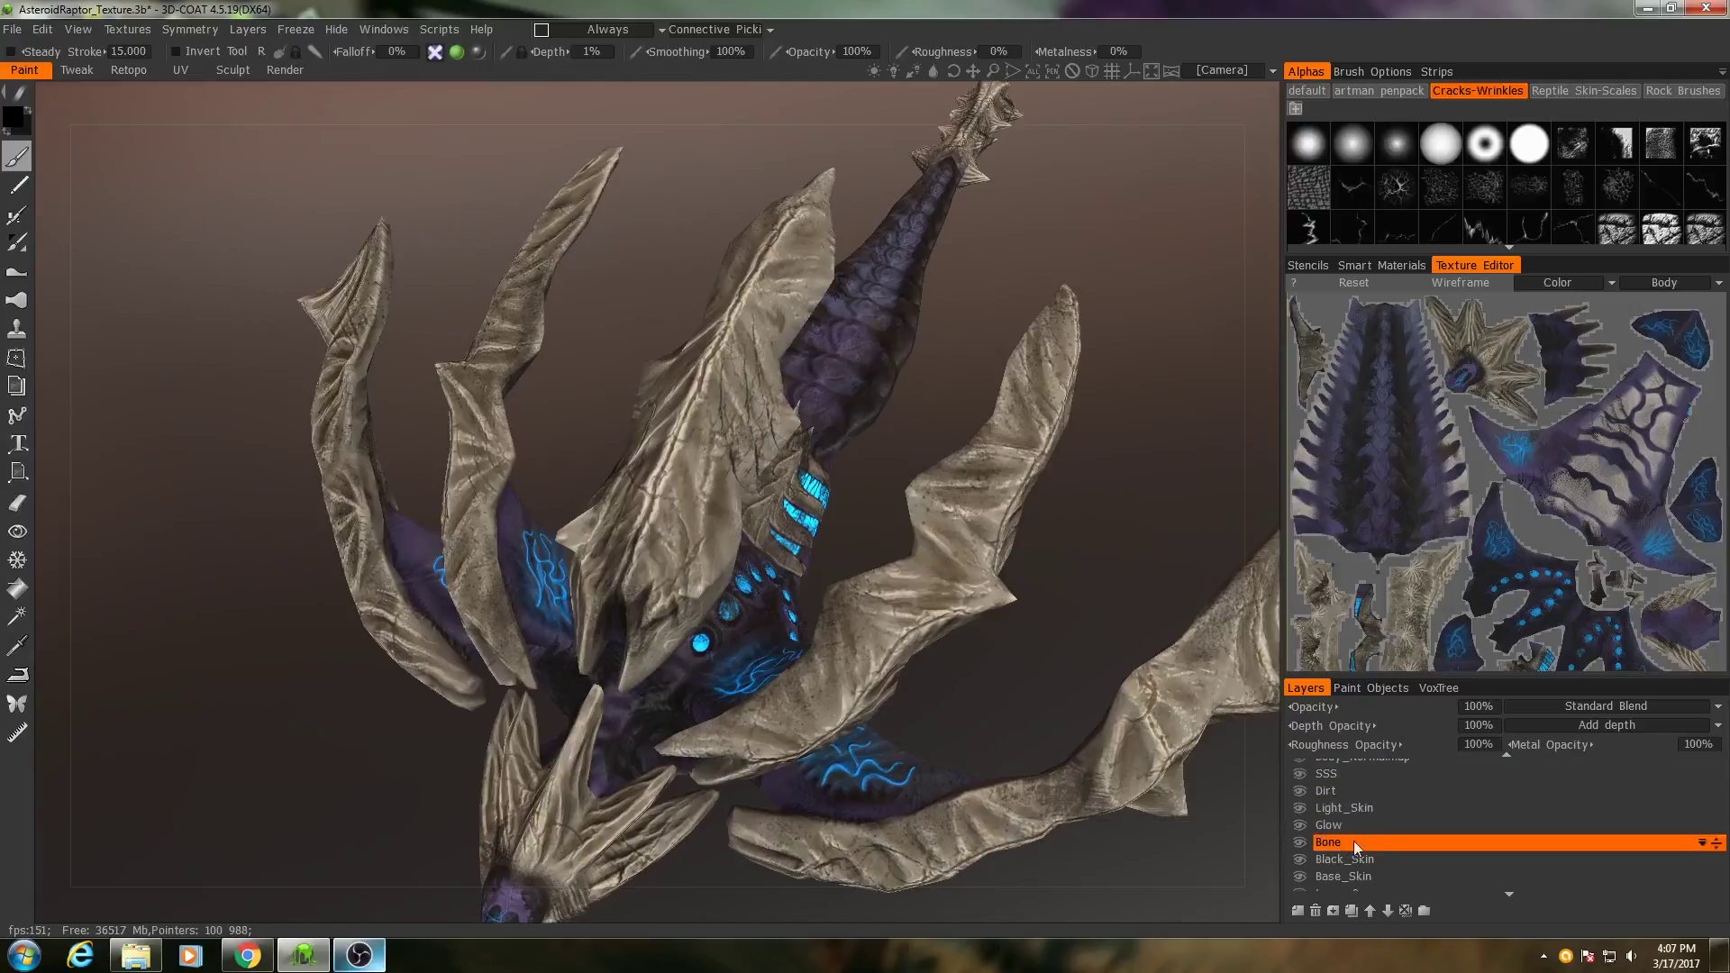
left_click(248, 29)
left_click(296, 30)
left_click(296, 31)
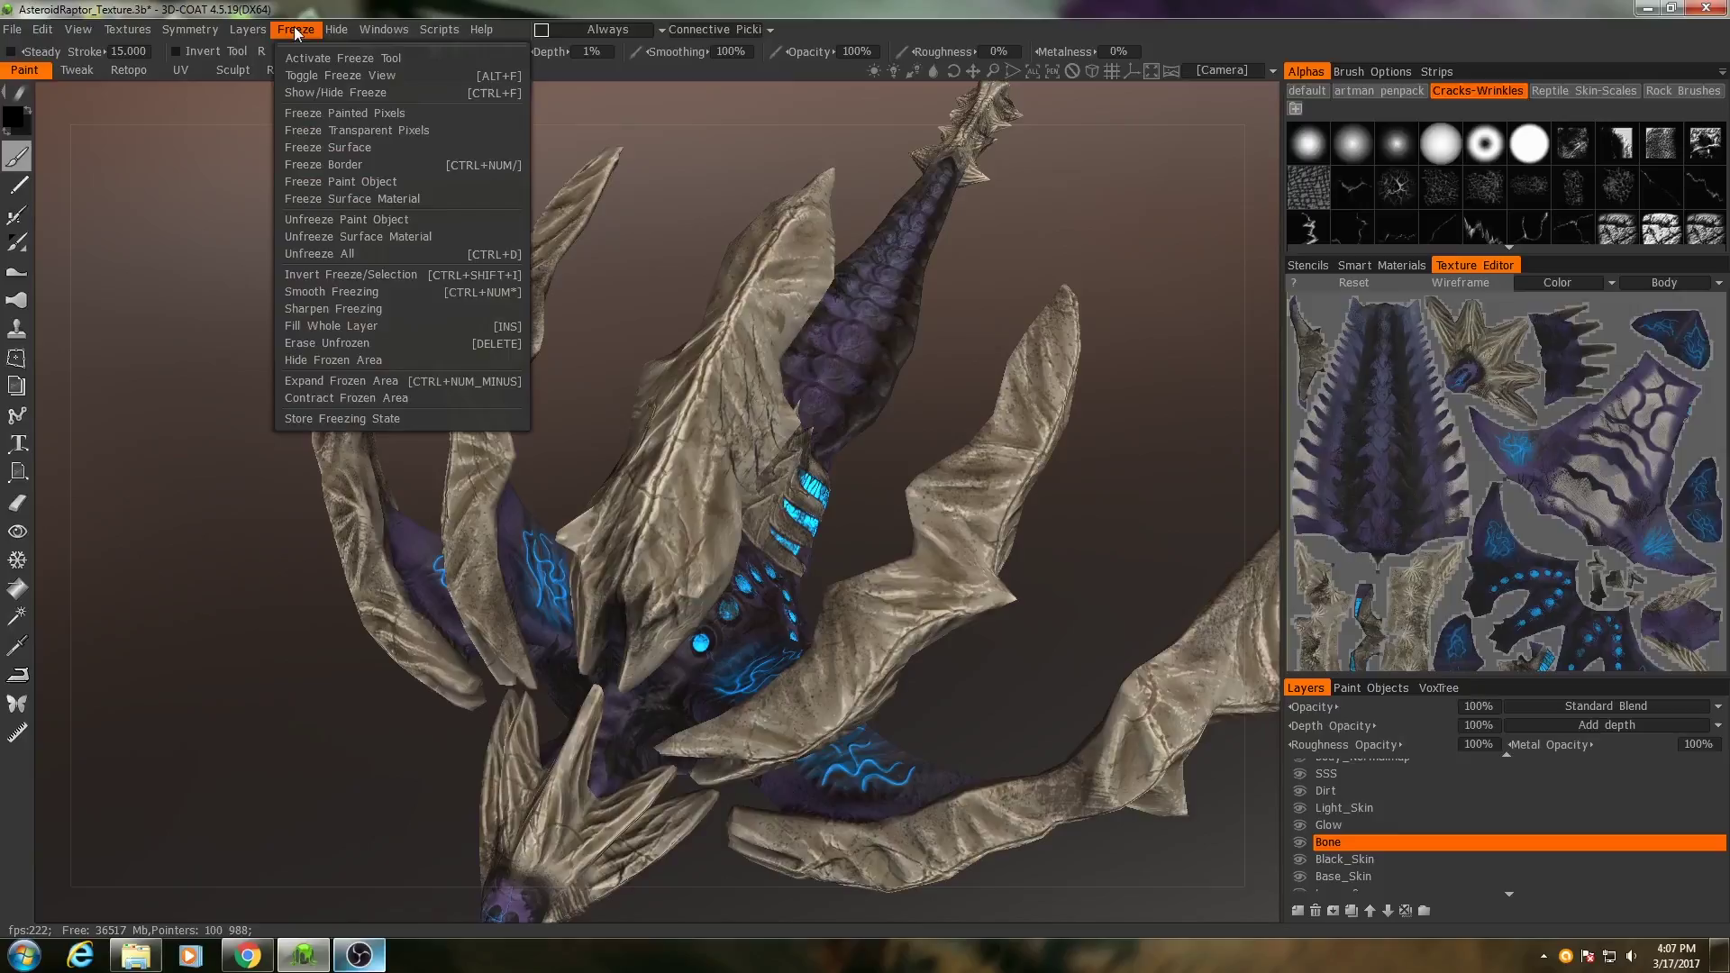
left_click(339, 114)
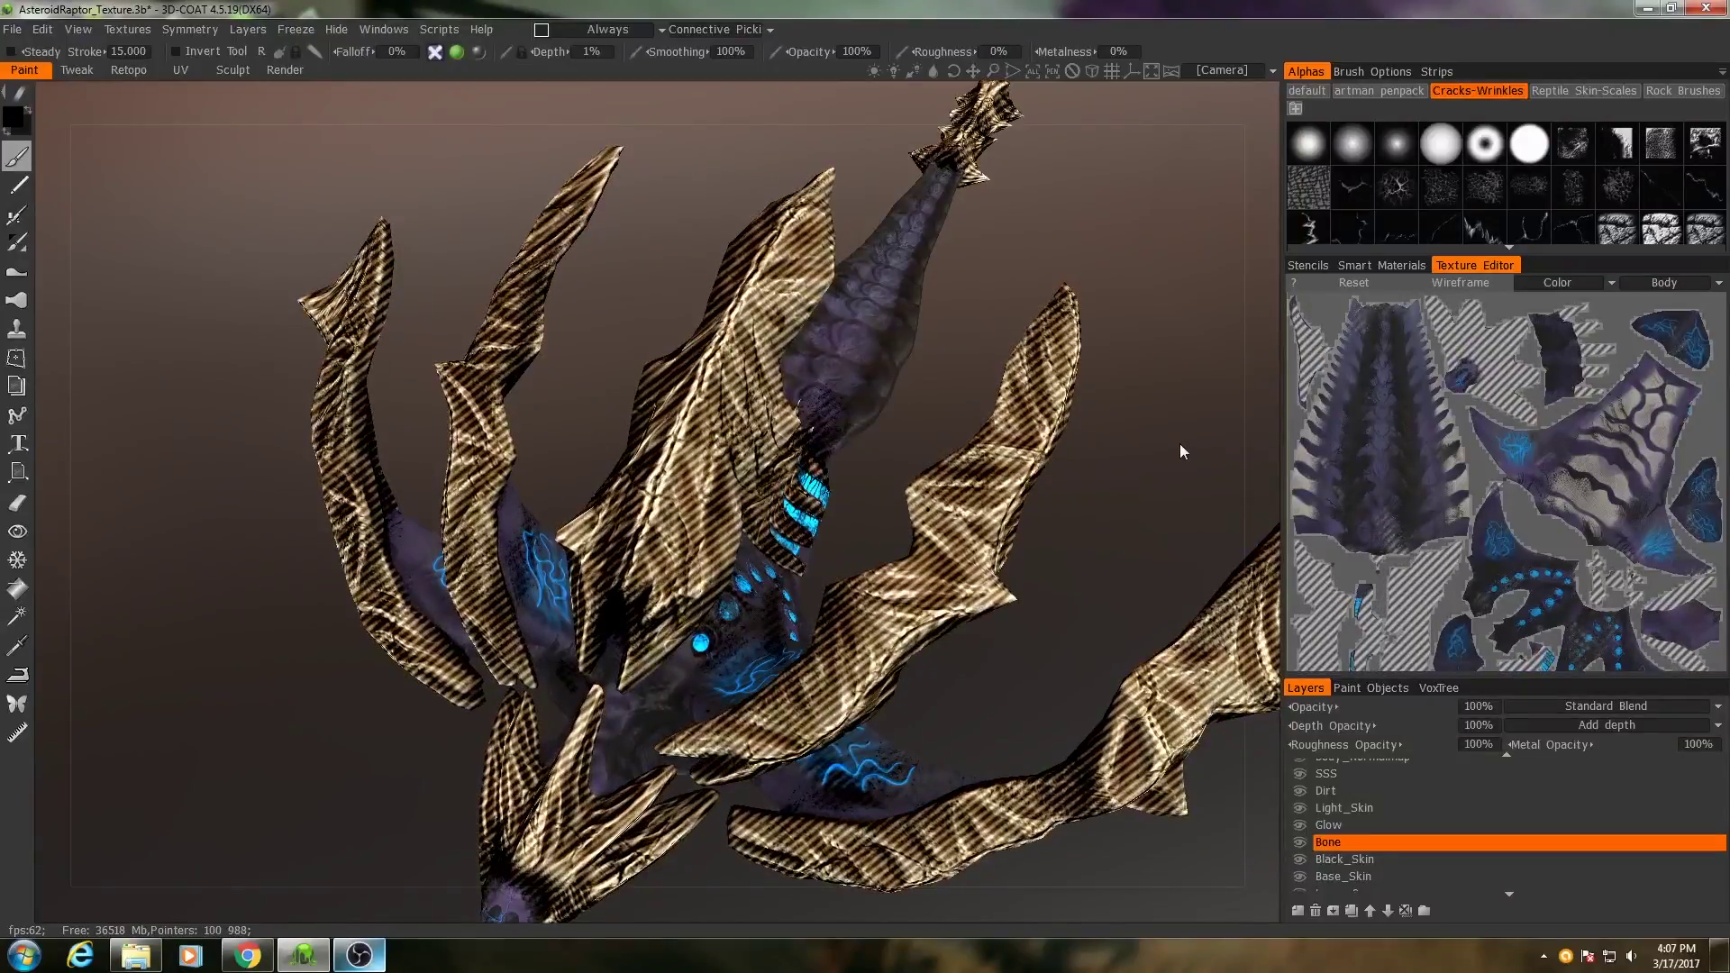
key("ctrl+shift+i")
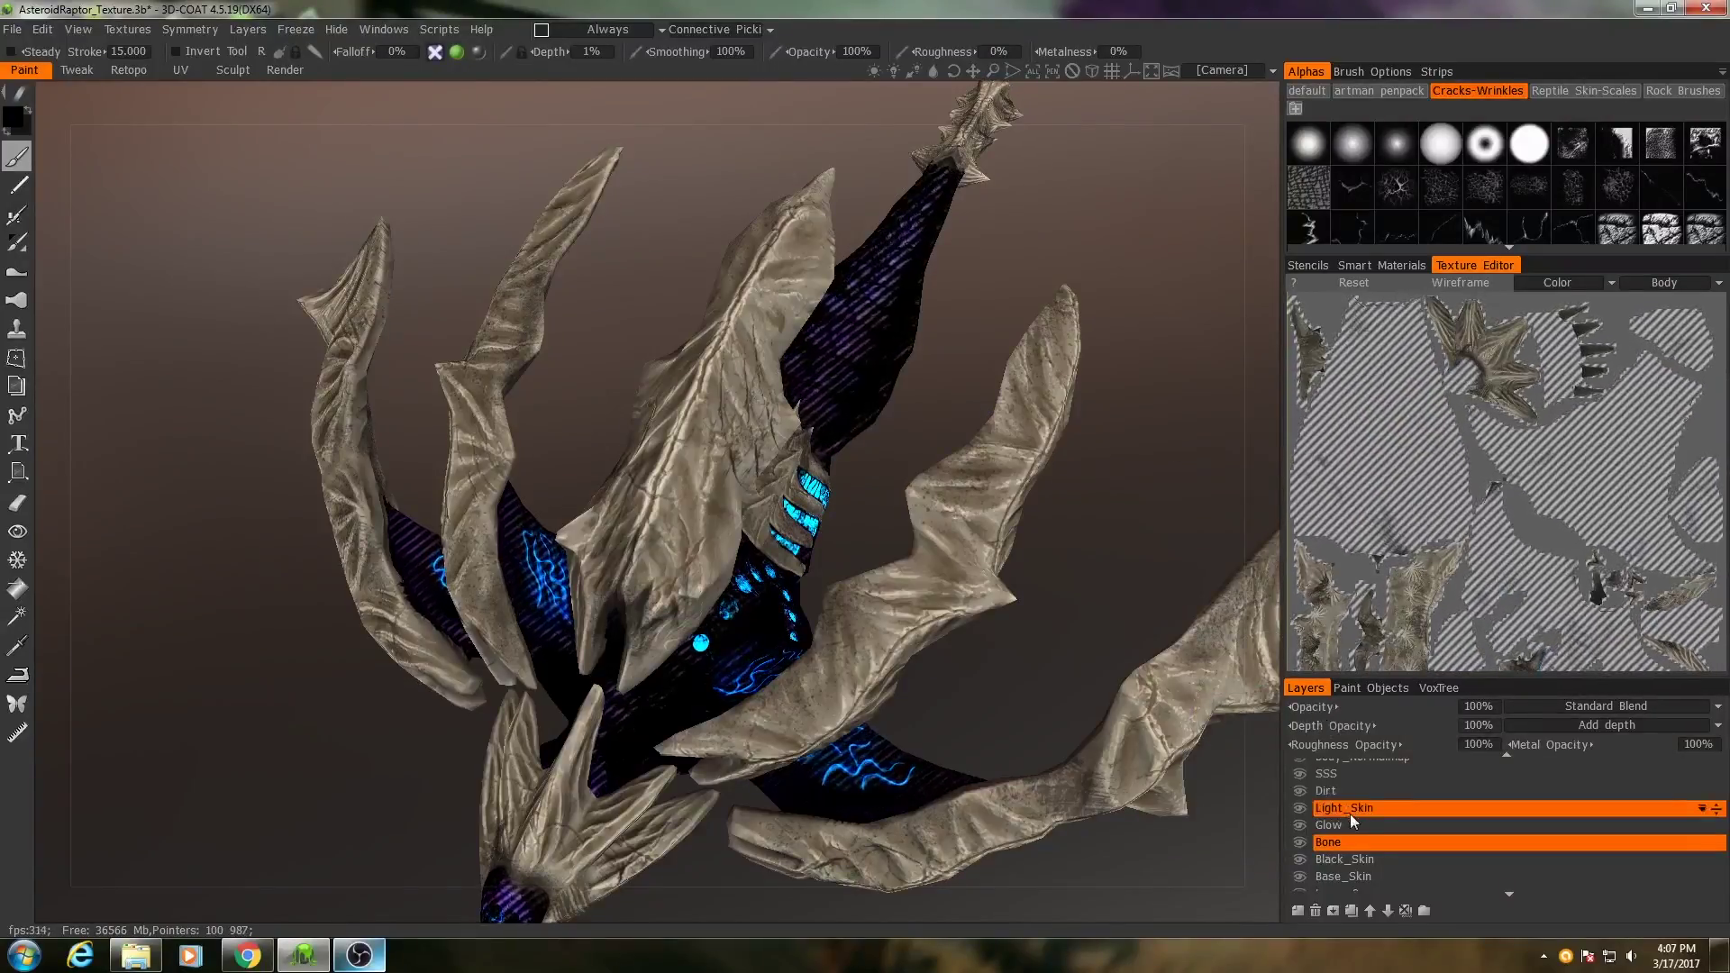
Fill the unfrozen bone areas with black on the SSS layer and collapse the Smart Material Preview.
left_click(1336, 777)
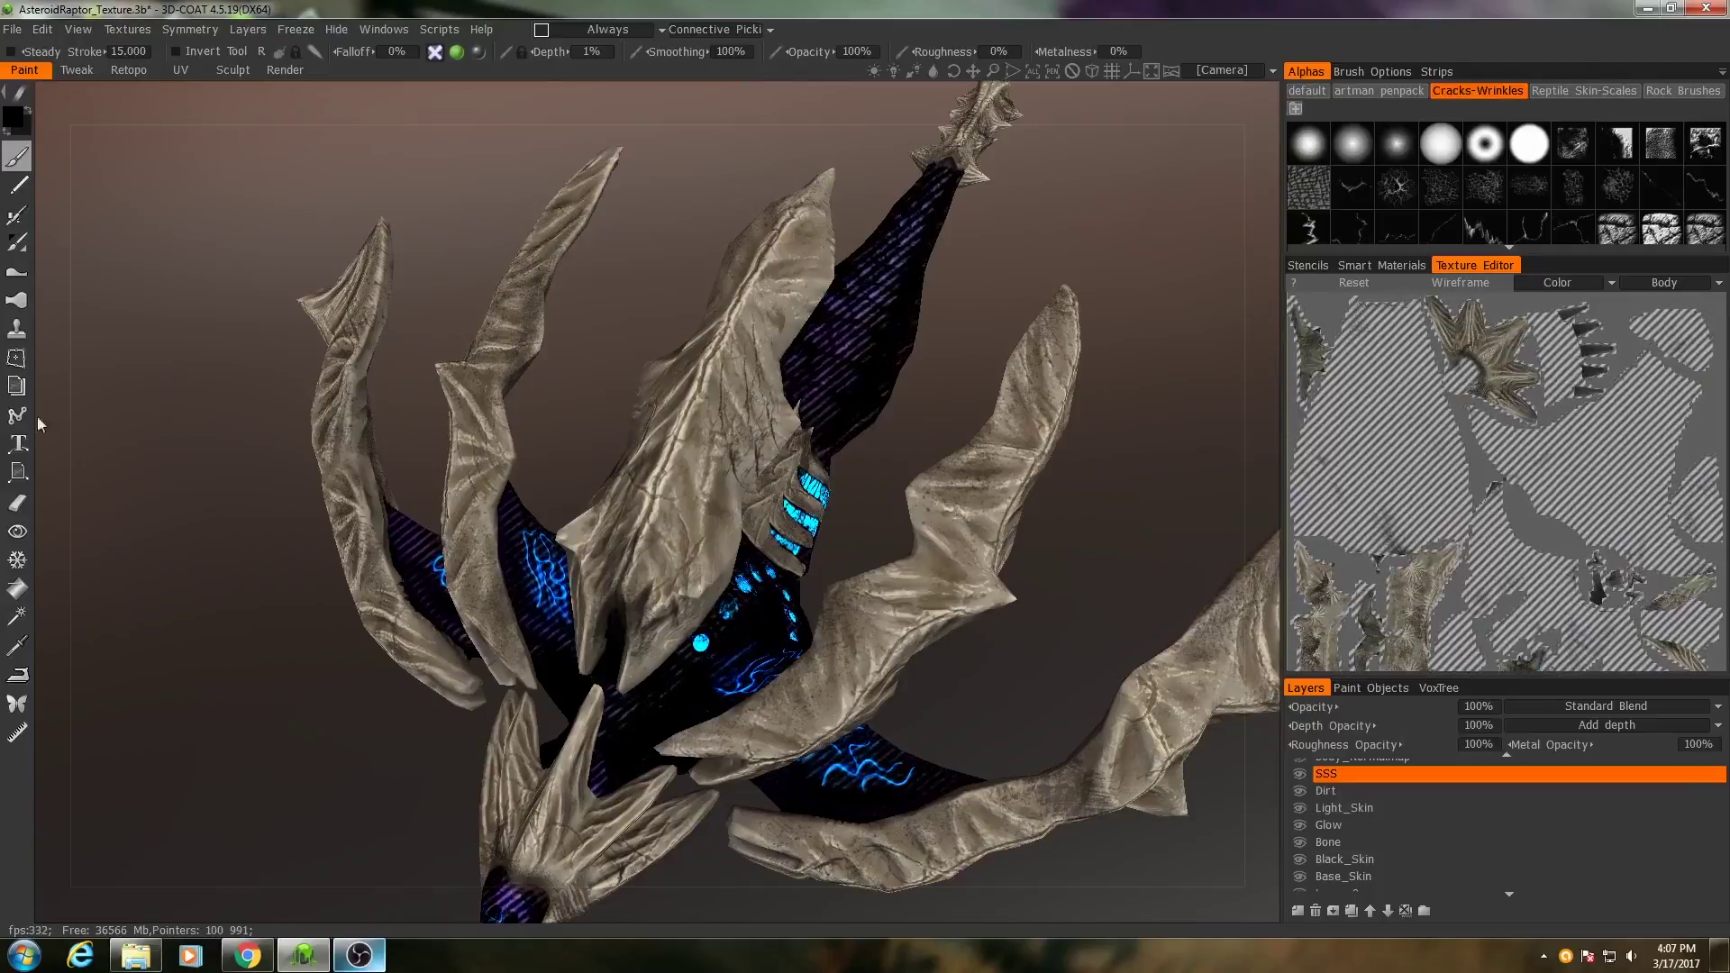
left_click(16, 591)
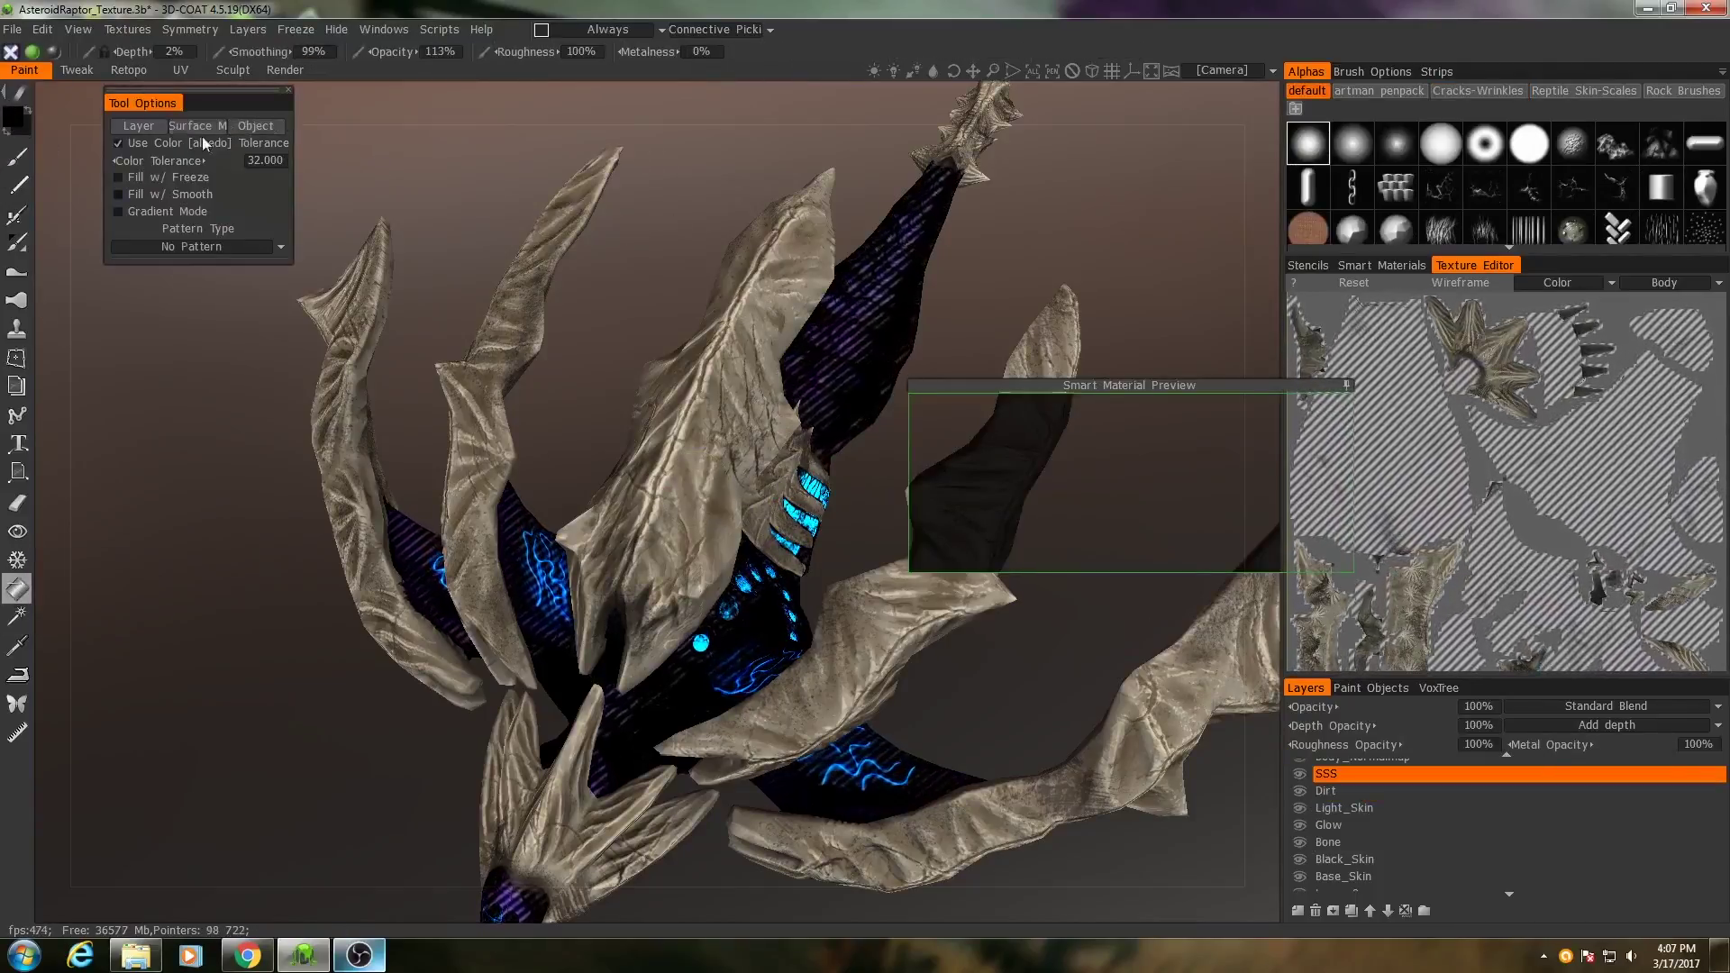
left_click(140, 126)
left_click(550, 533)
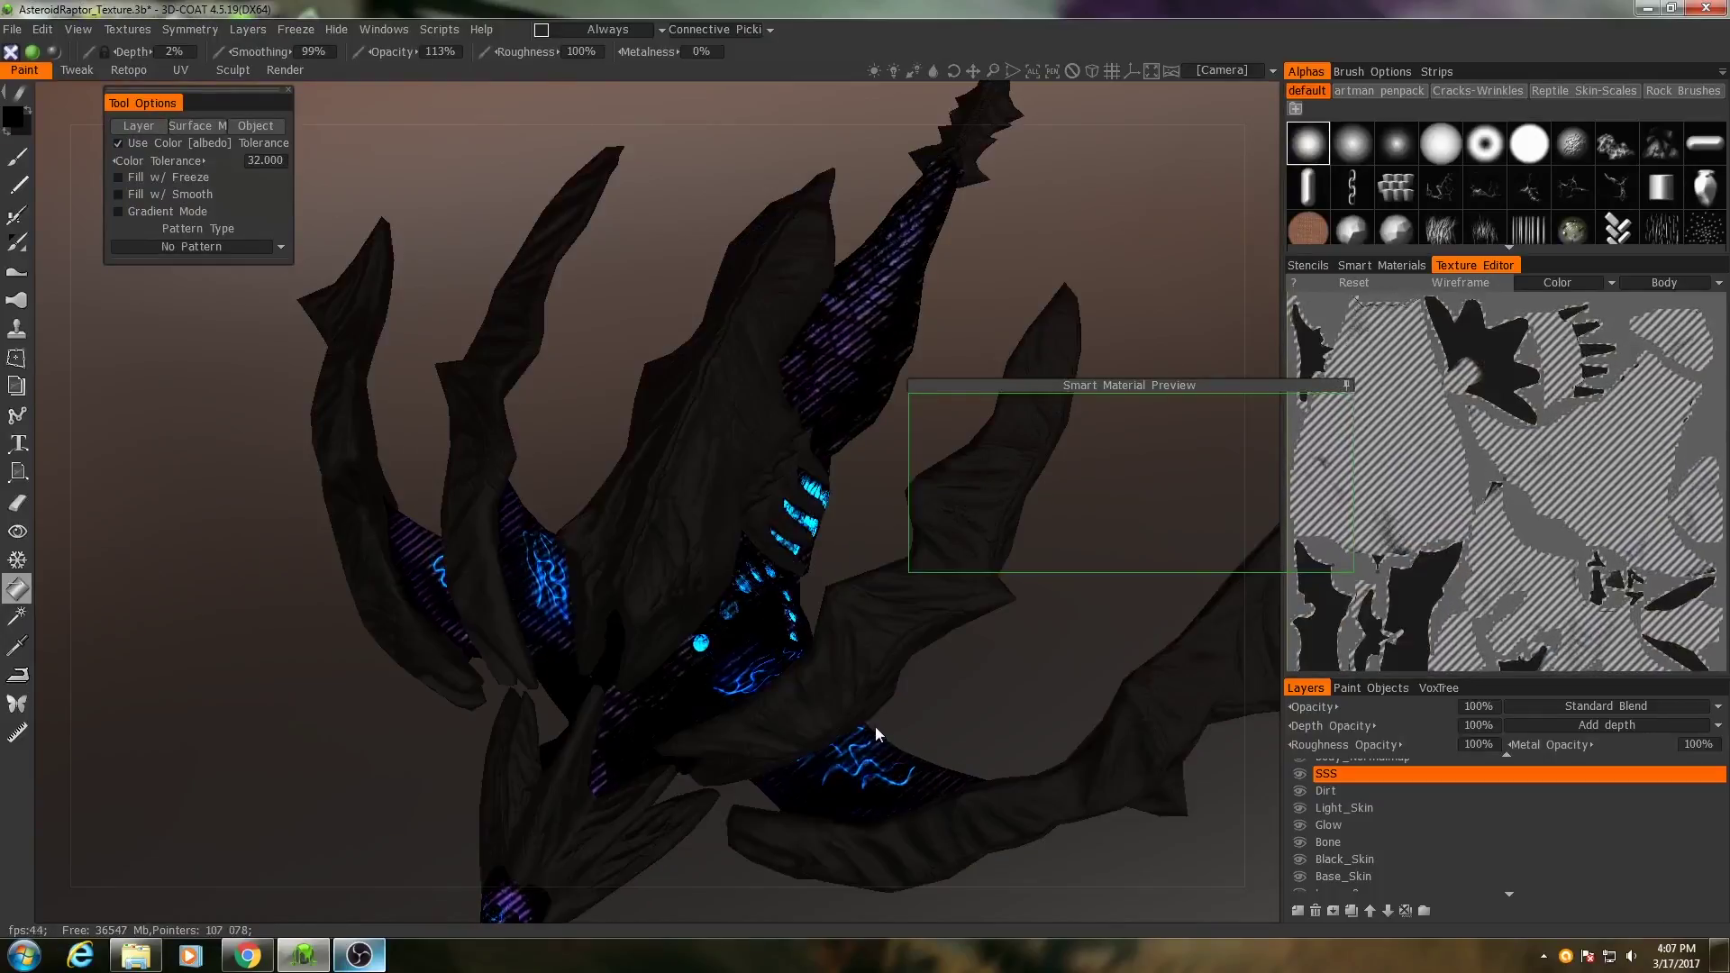
left_click_drag(933, 686, 754, 610)
left_click(1348, 386)
mouse_move(730, 523)
left_mouse_down("alt")
mouse_move(714, 625)
mouse_move(733, 560)
mouse_move(749, 578)
left_mouse_up("alt")
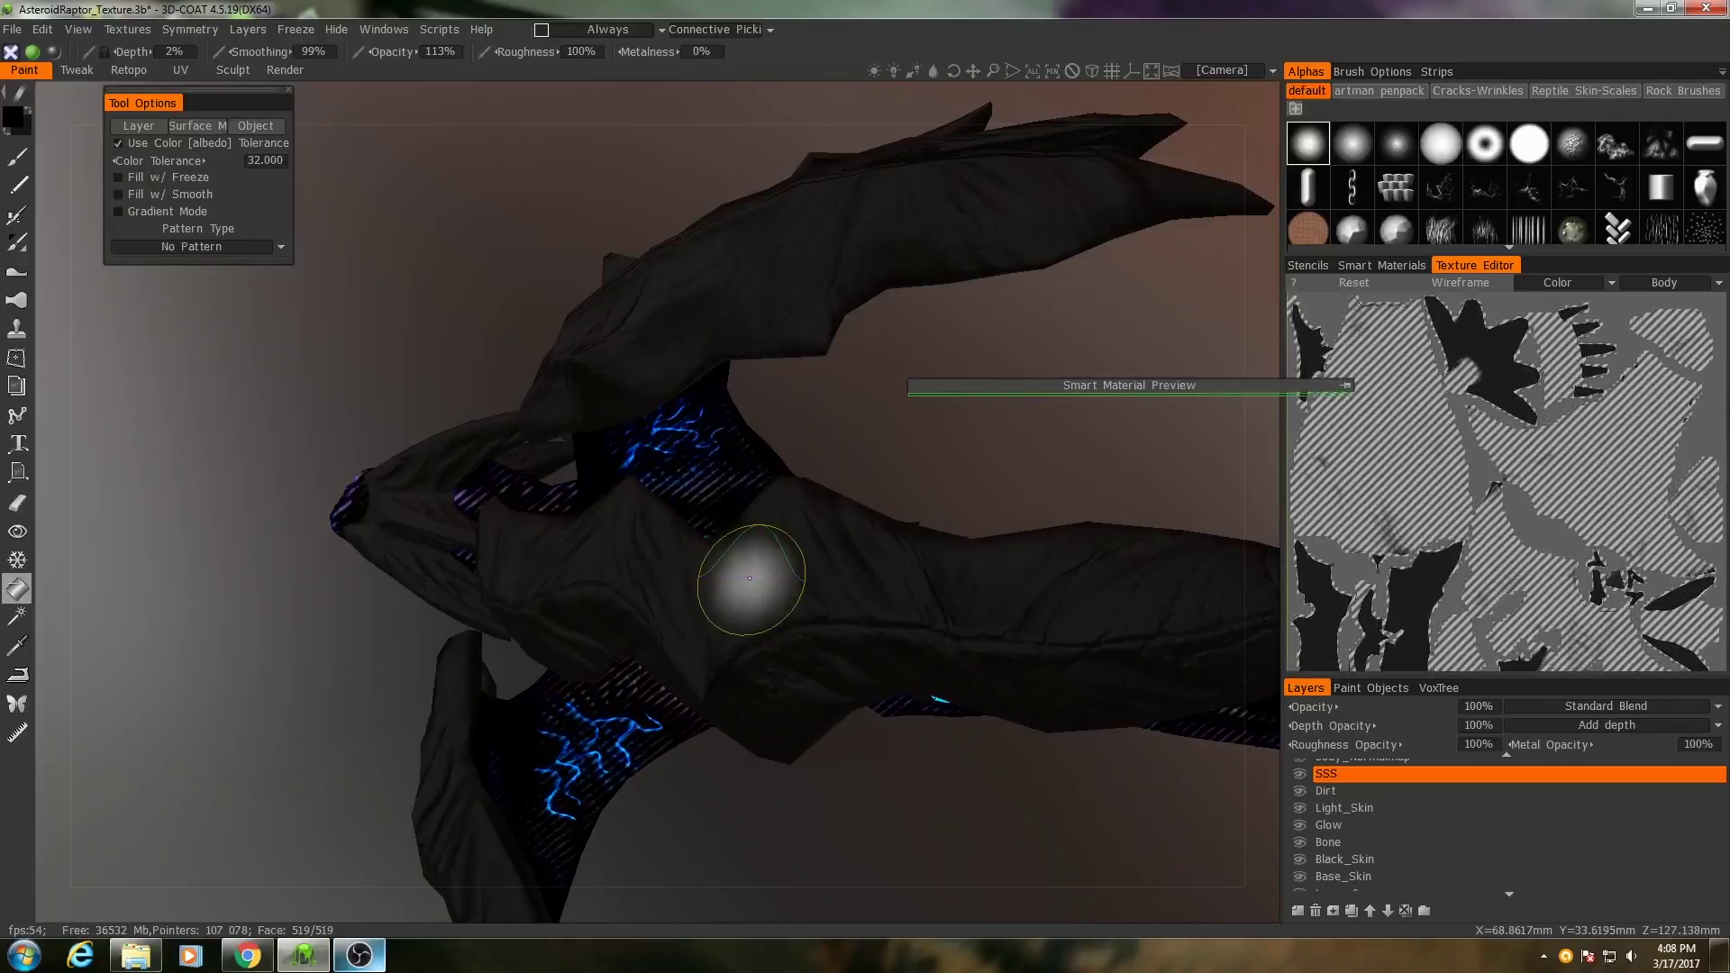
Invert the freeze to expose the skin, set the fill color to dark grey (RGB about 79), and fill the SSS layer.
left_click(750, 577)
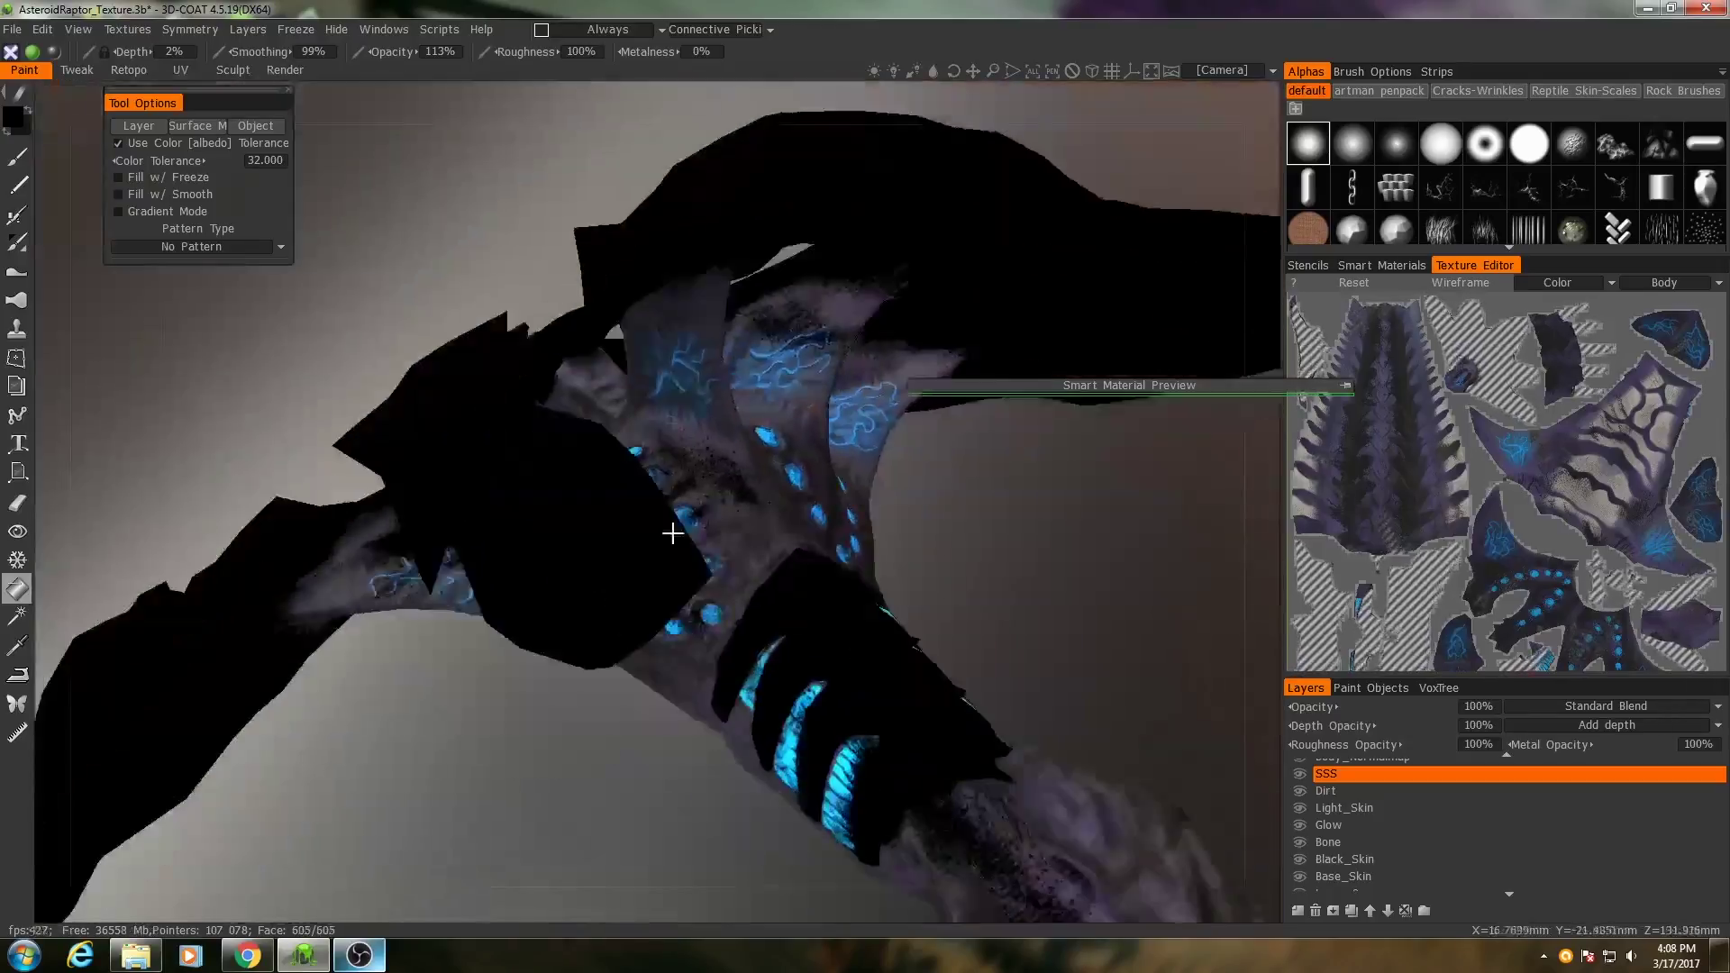
left_click_drag(674, 534, 559, 523, "alt")
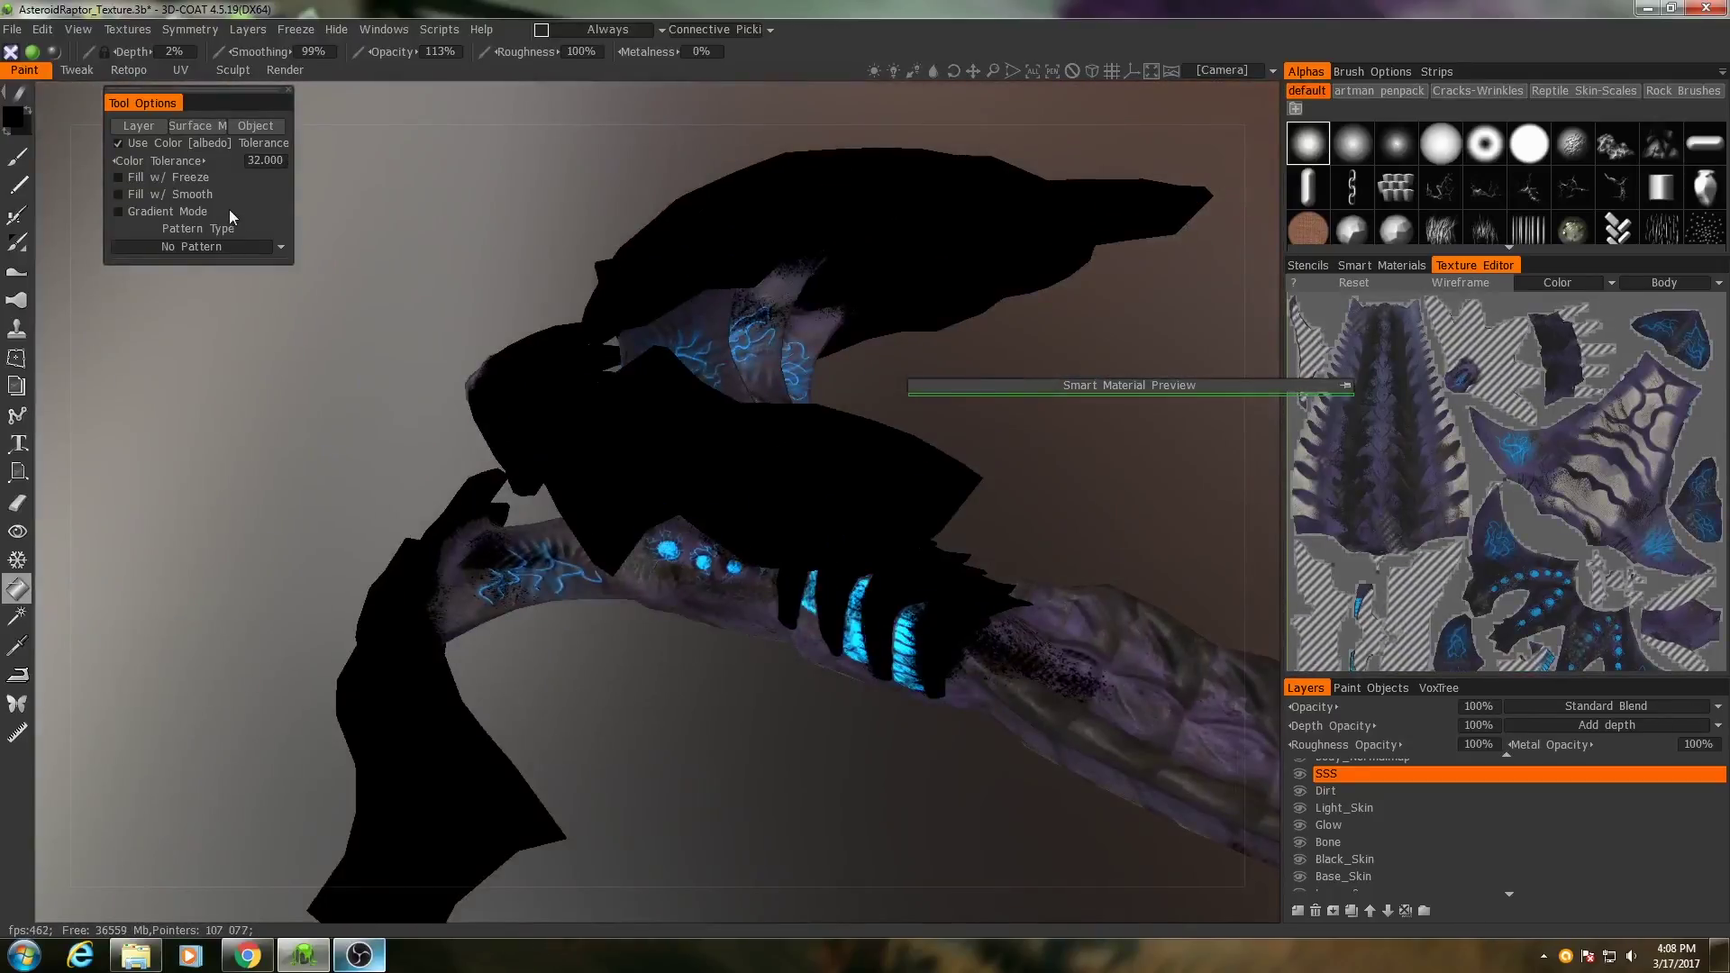
left_click(9, 121)
left_click_drag(643, 622, 674, 622)
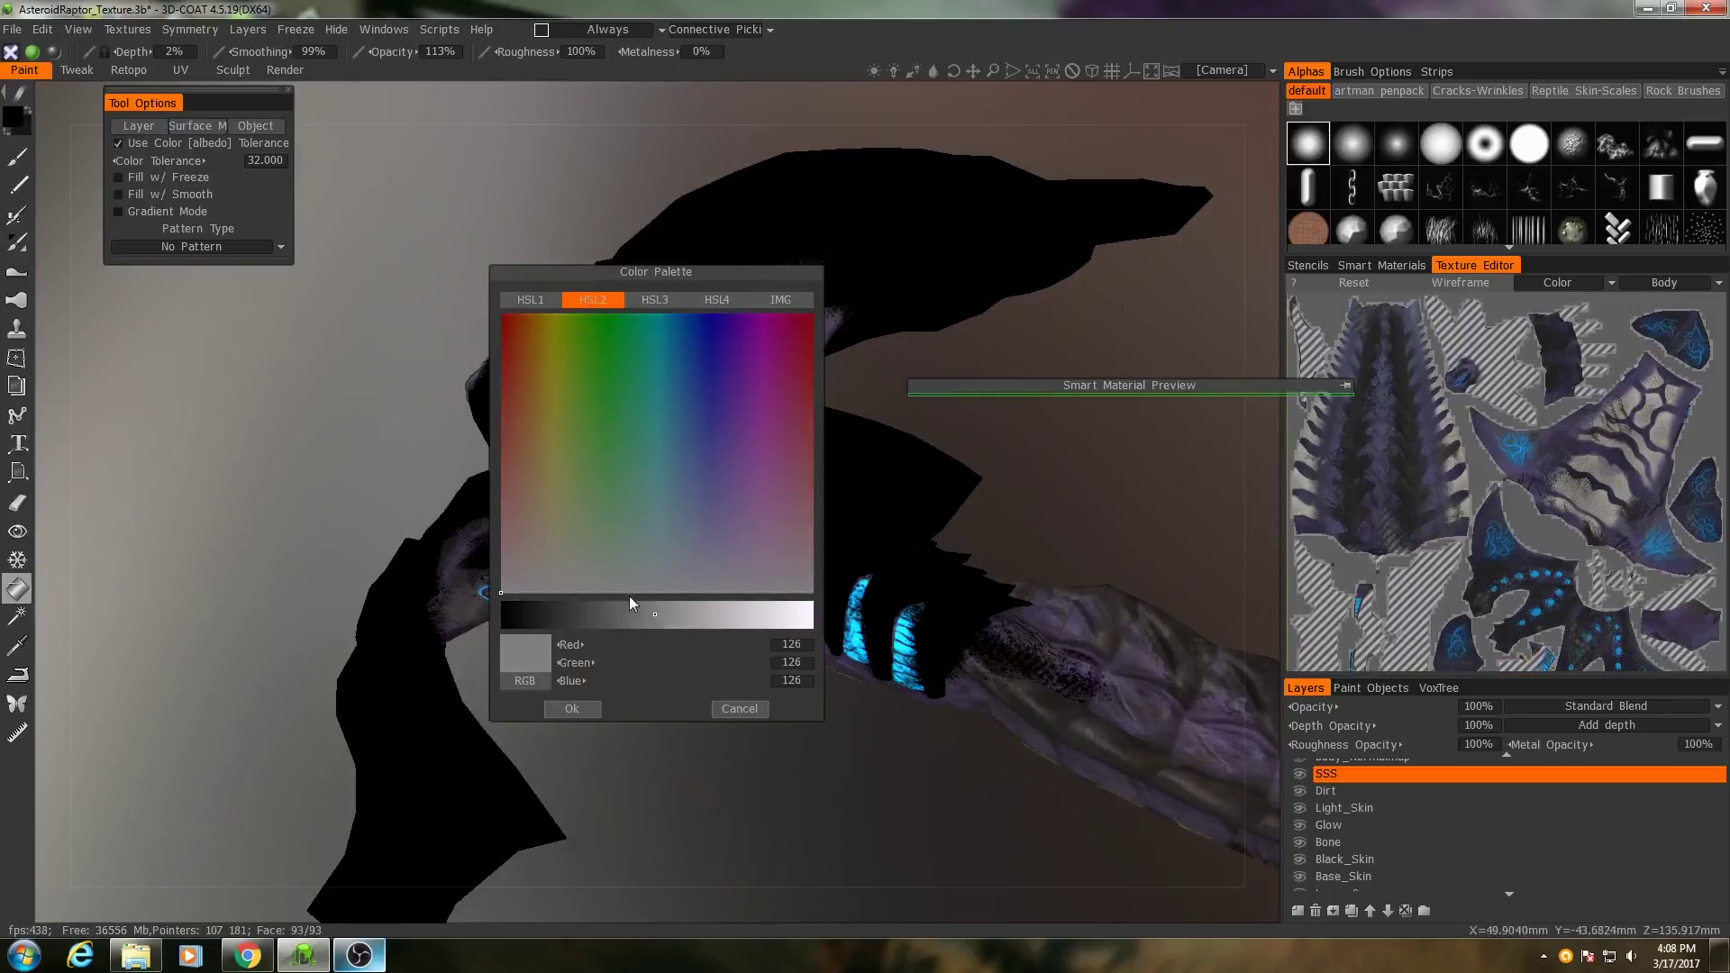
left_click_drag(628, 617, 603, 614)
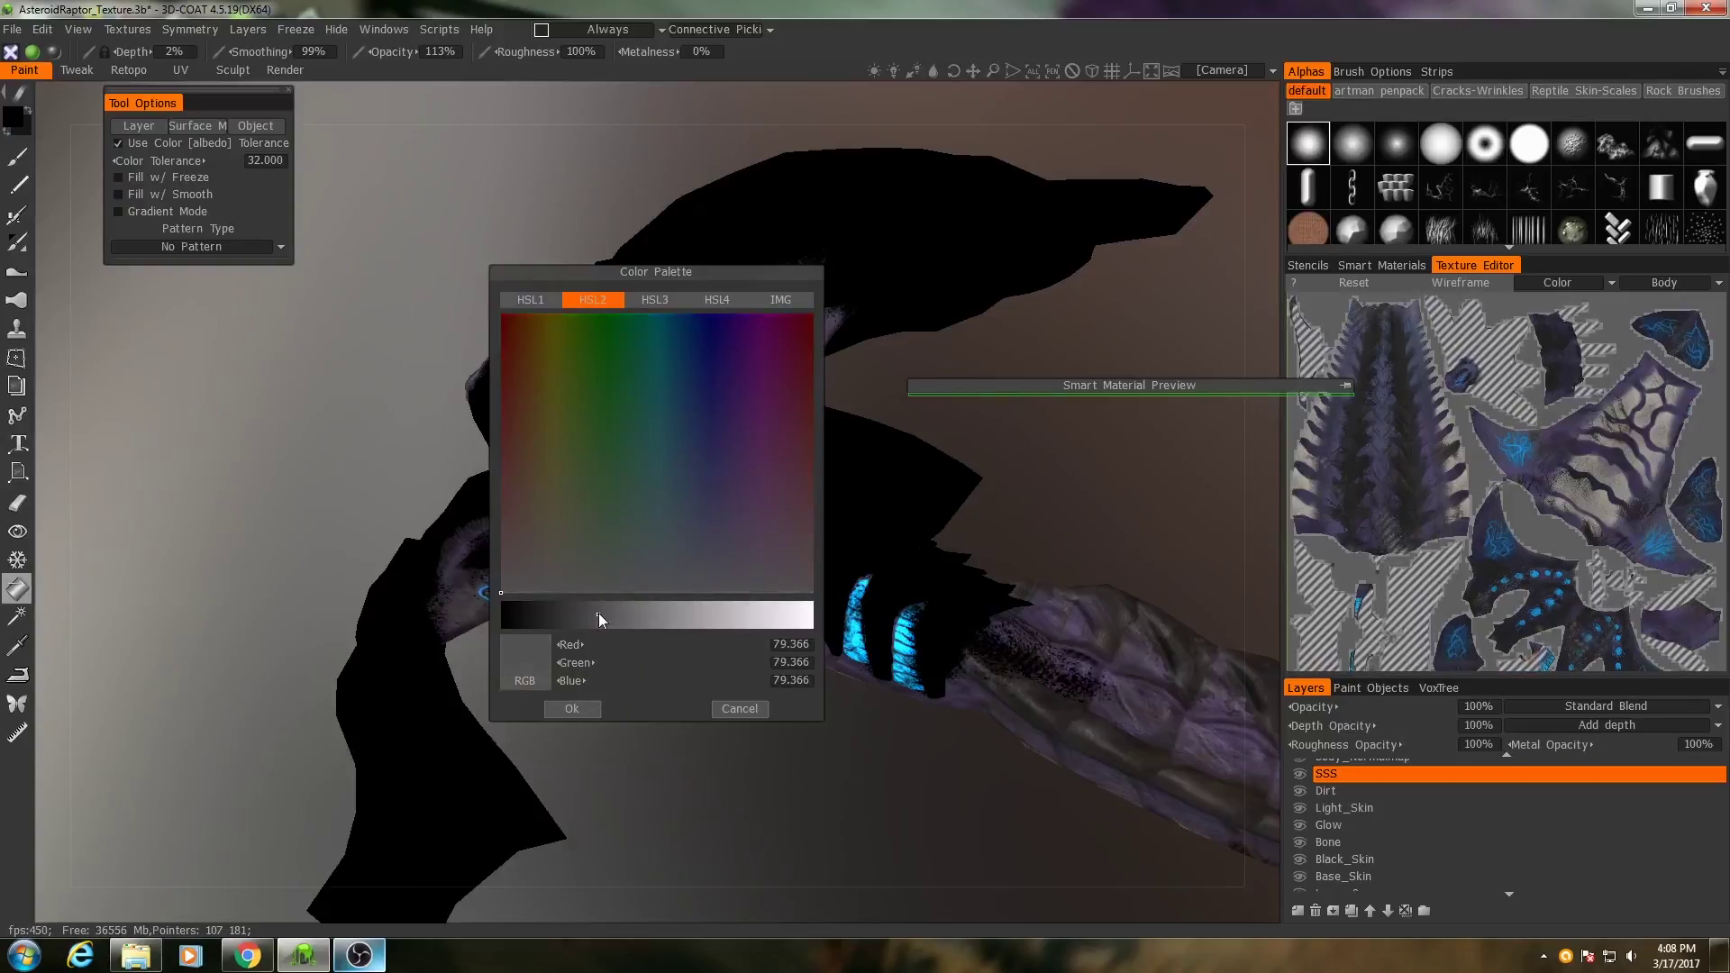
left_click(571, 708)
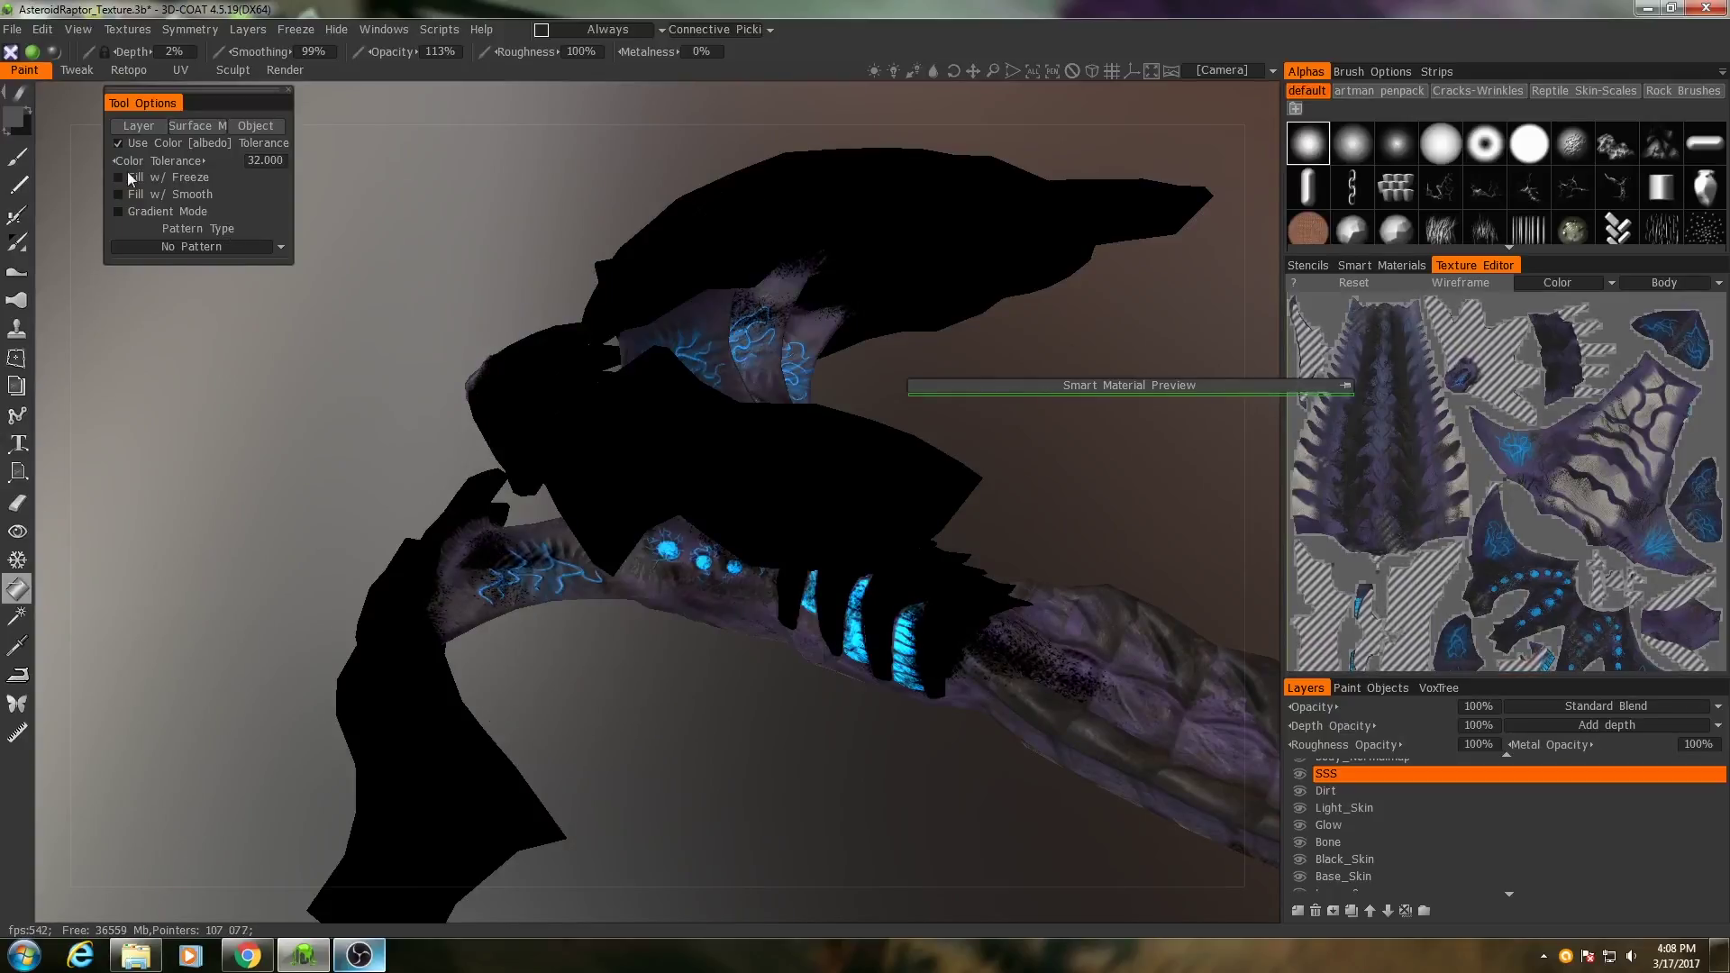
left_click(145, 124)
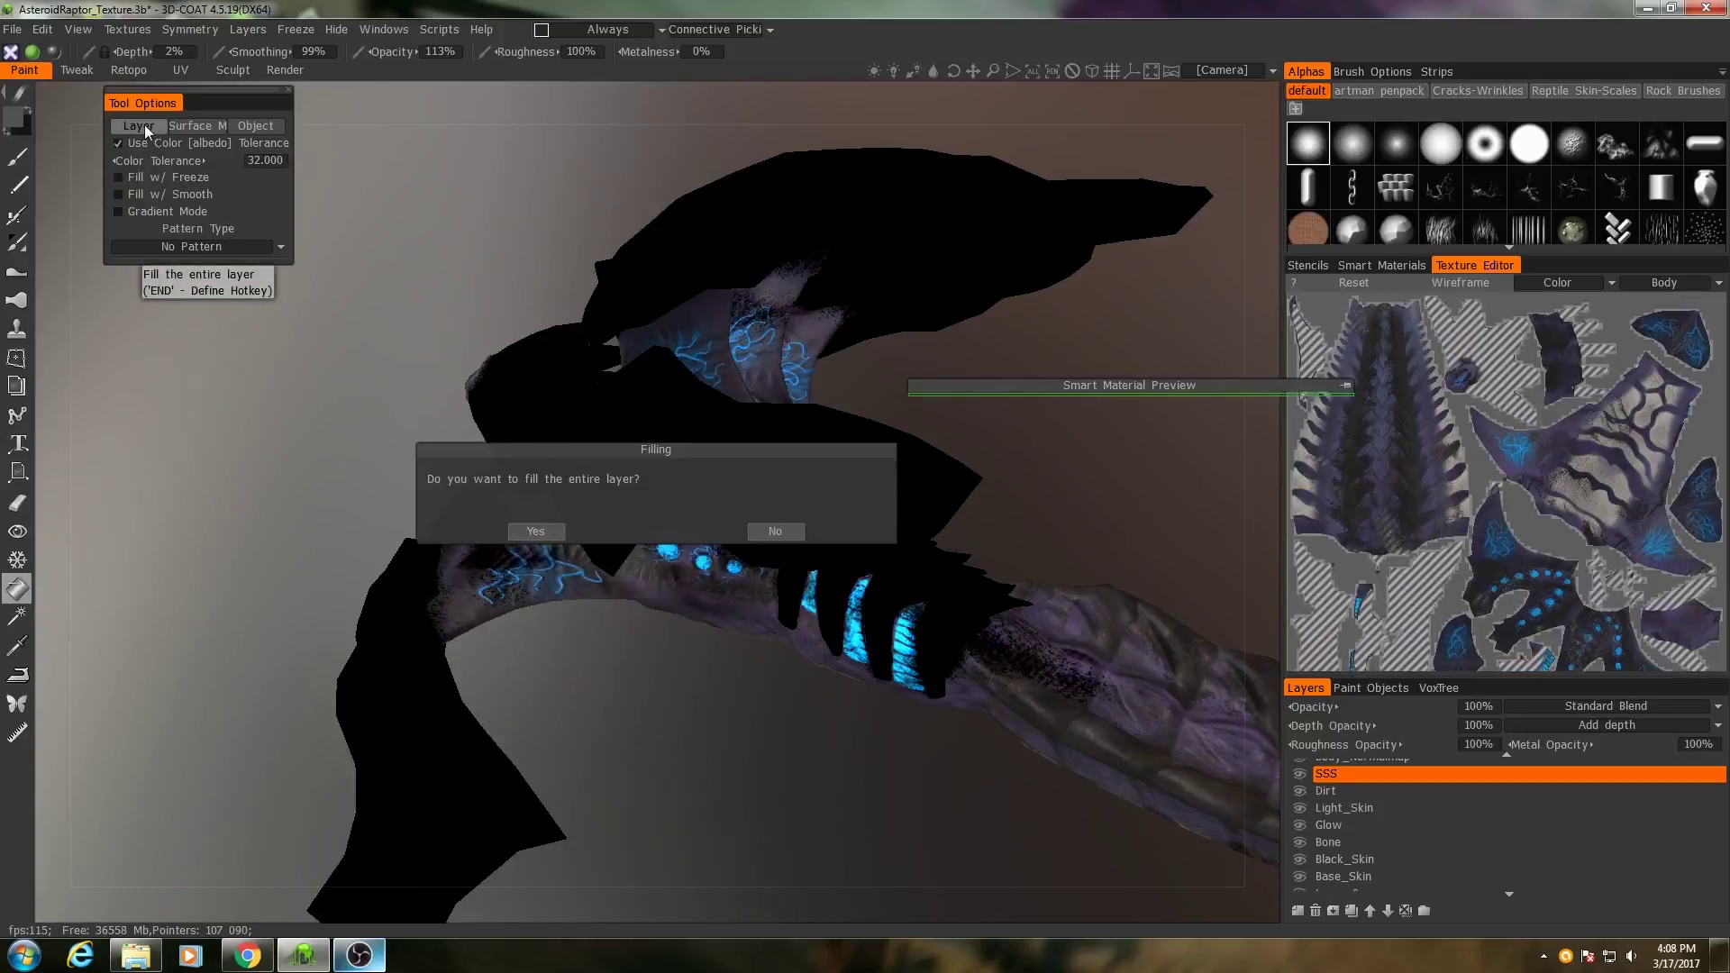
left_click(527, 528)
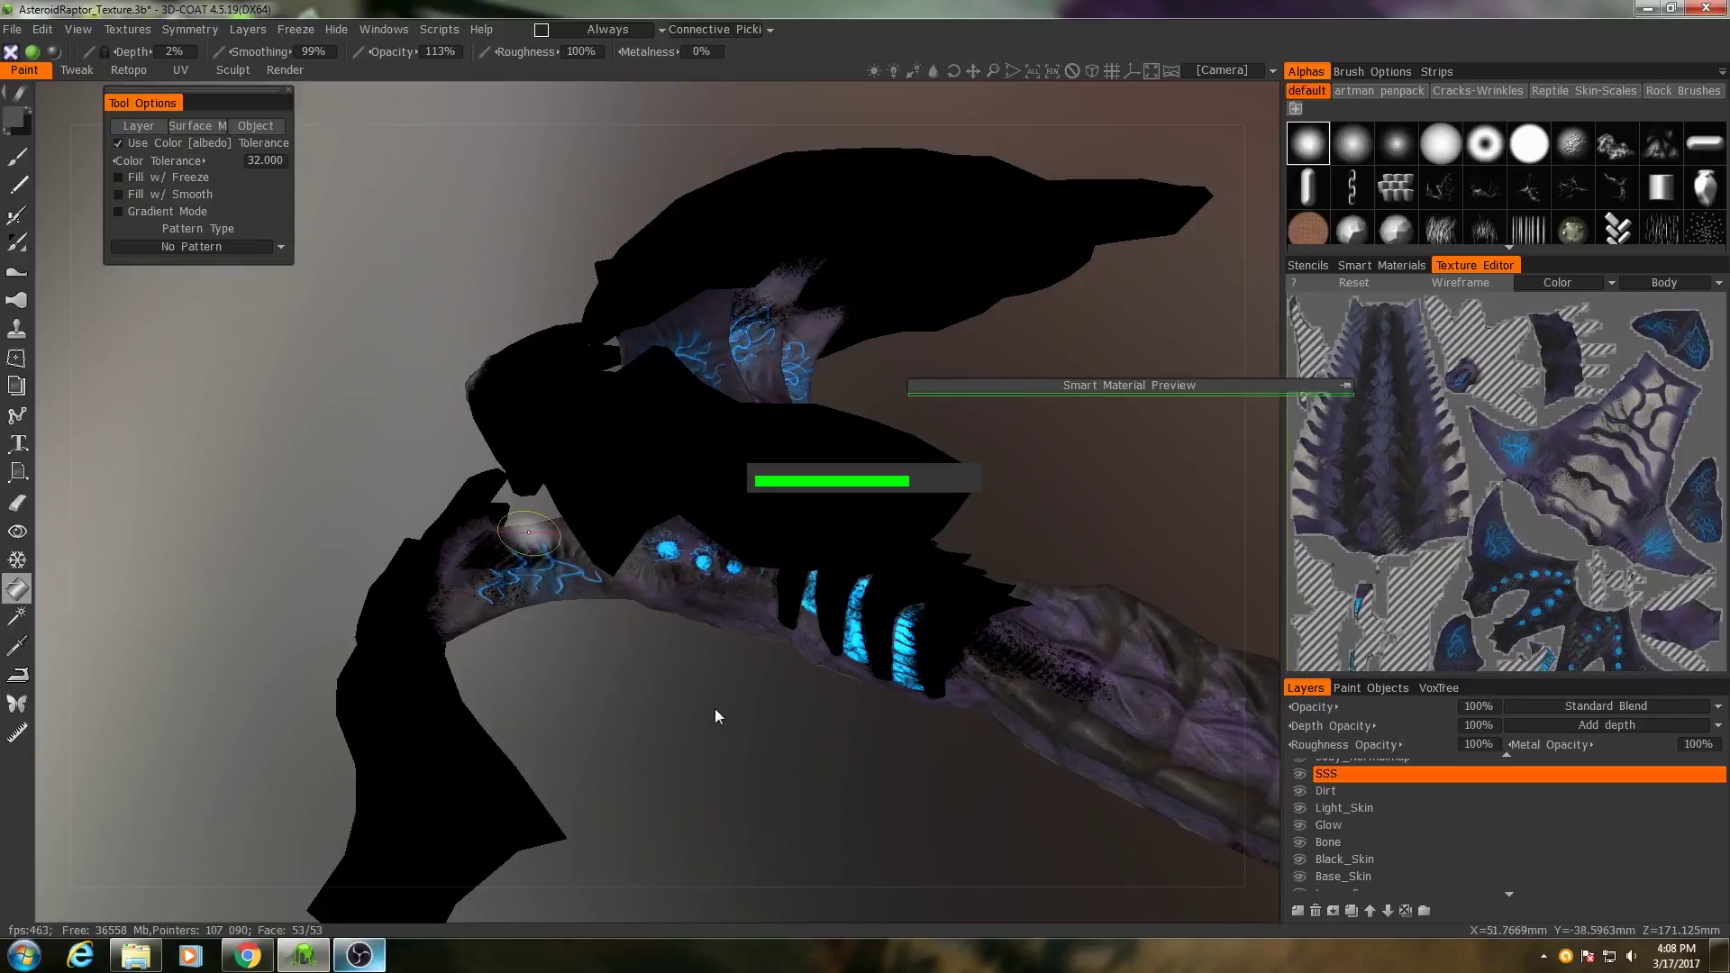
Clear the freeze from the whole creature and hide the Glow layer.
mouse_move(629, 658)
left_mouse_down()
mouse_move(710, 638)
mouse_move(703, 618)
left_mouse_up()
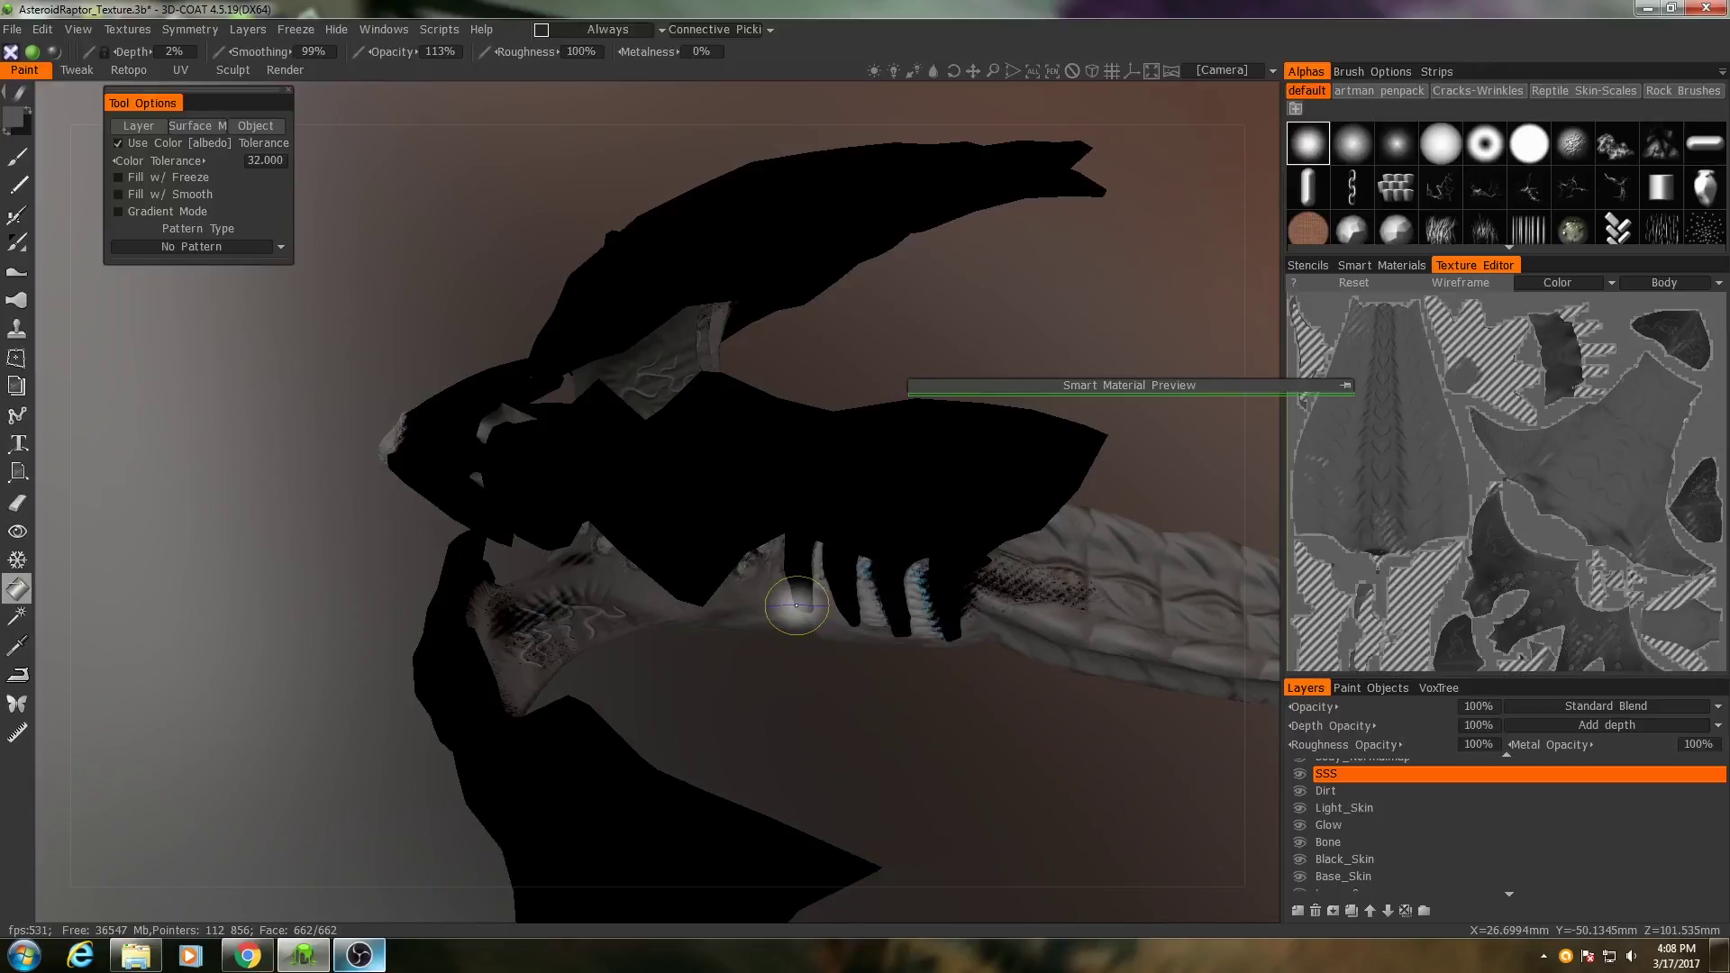
left_click_drag(796, 605, 411, 620)
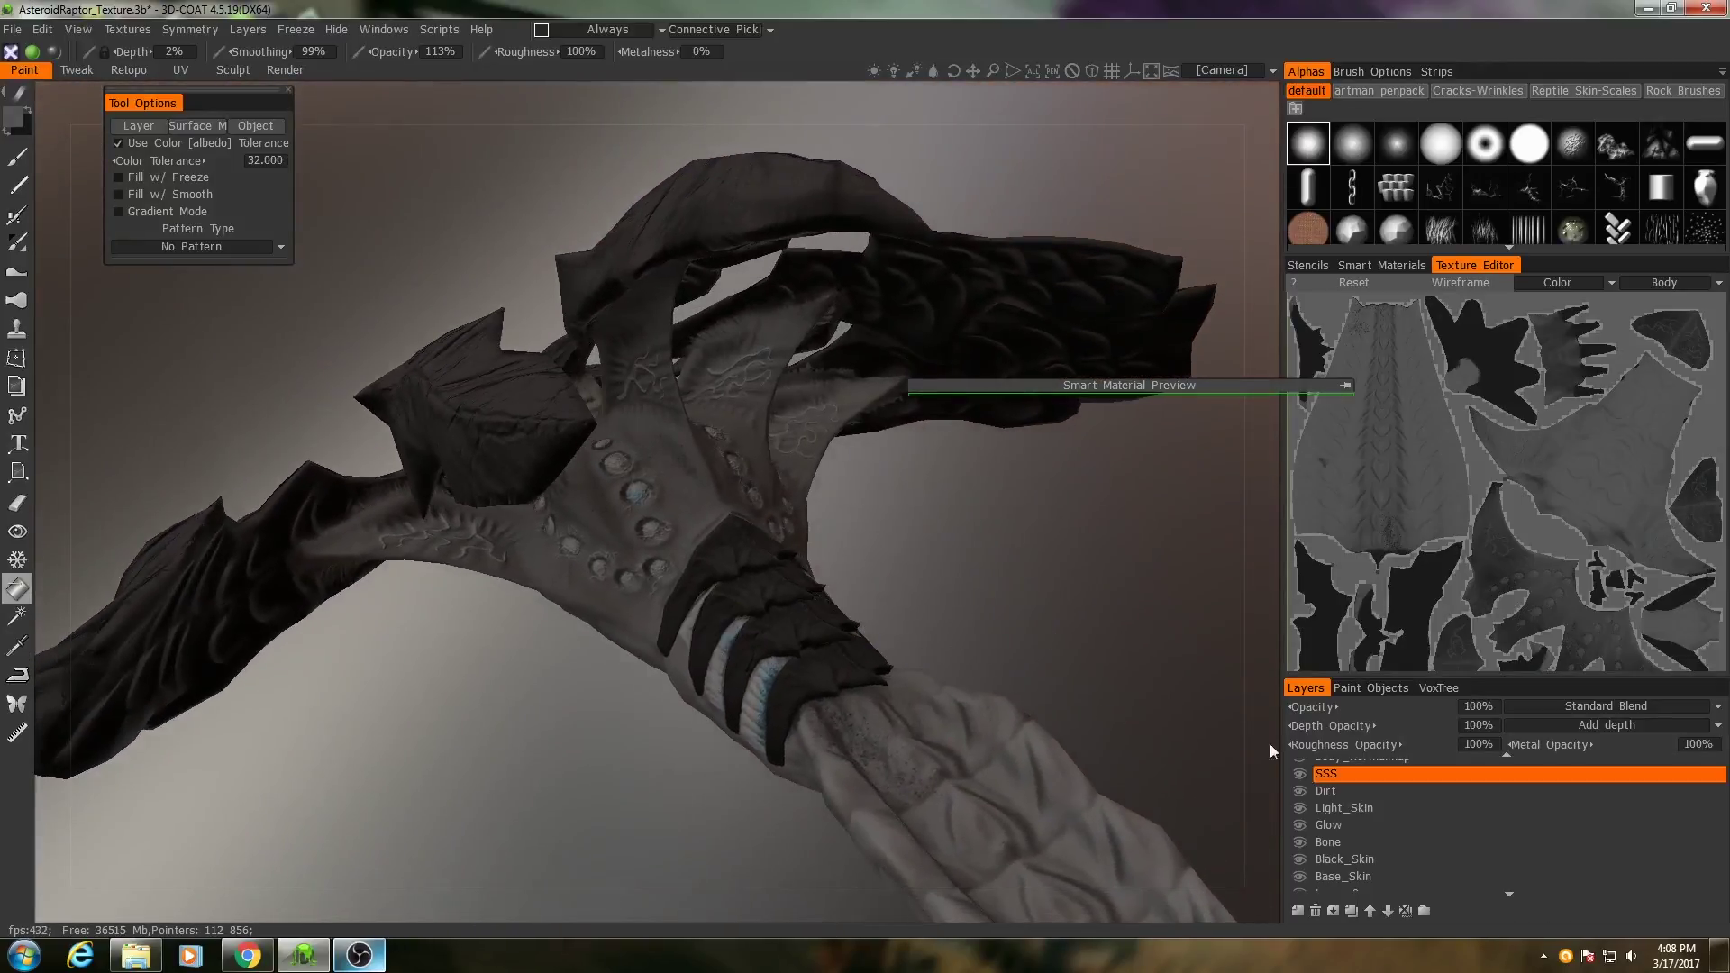
scroll(1359, 801, "down", 1)
scroll(1343, 803, "up", 2)
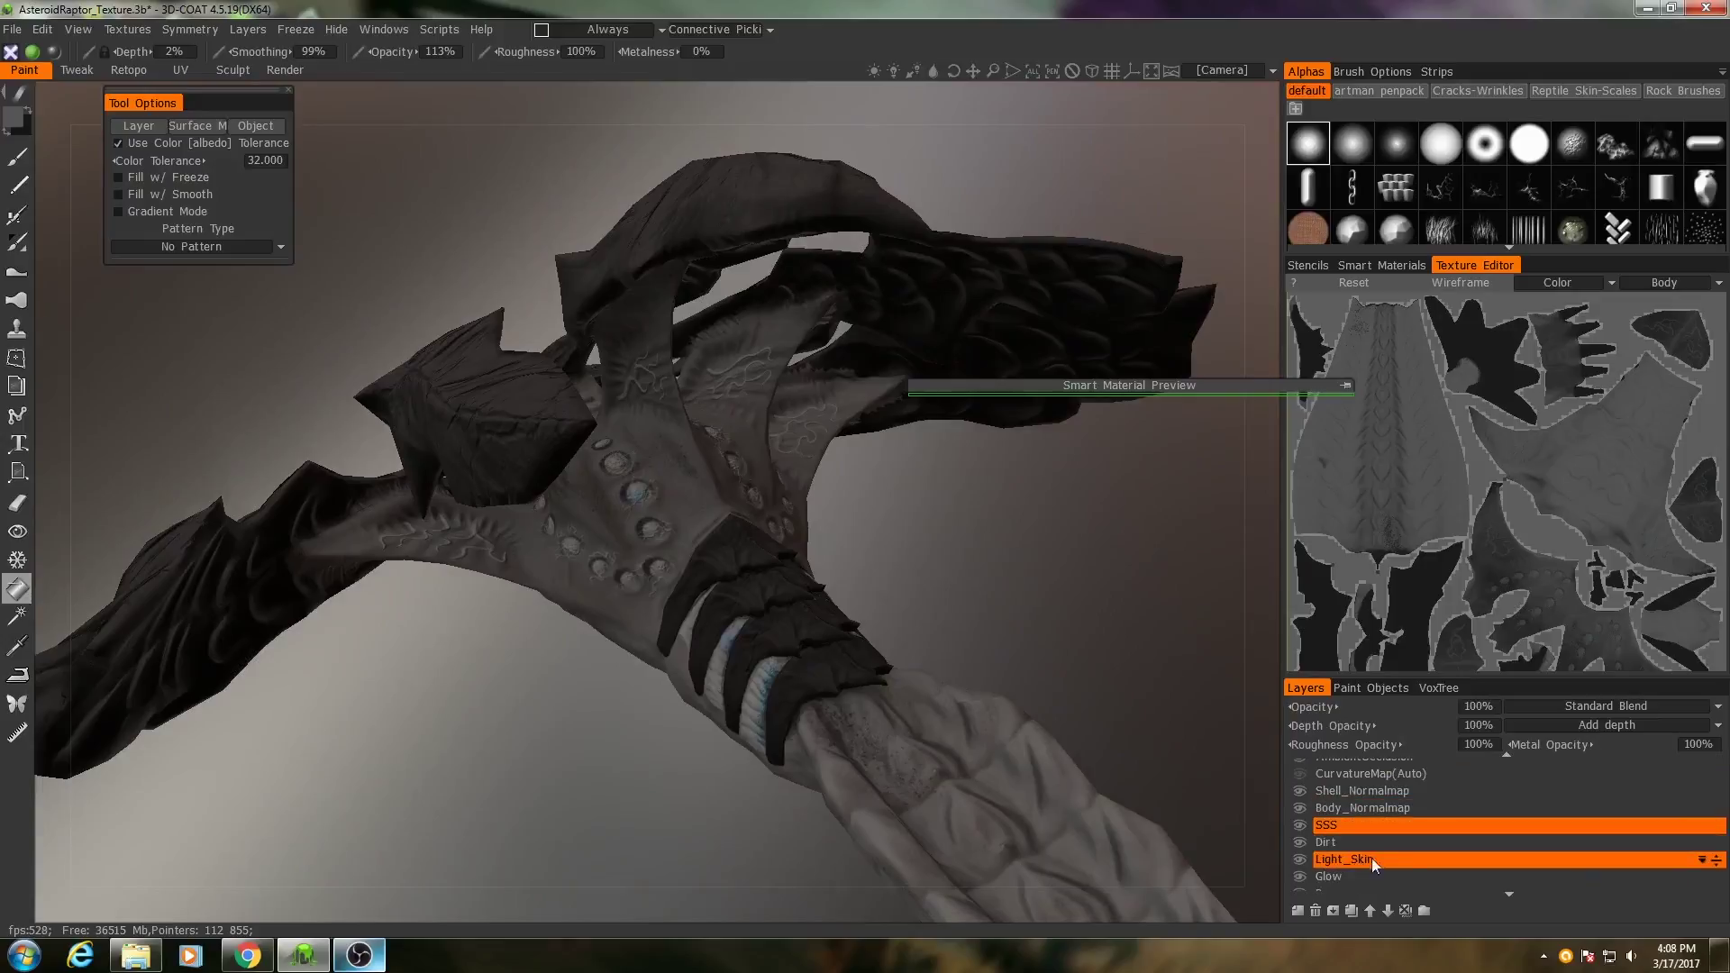
scroll(1372, 858, "down", 3)
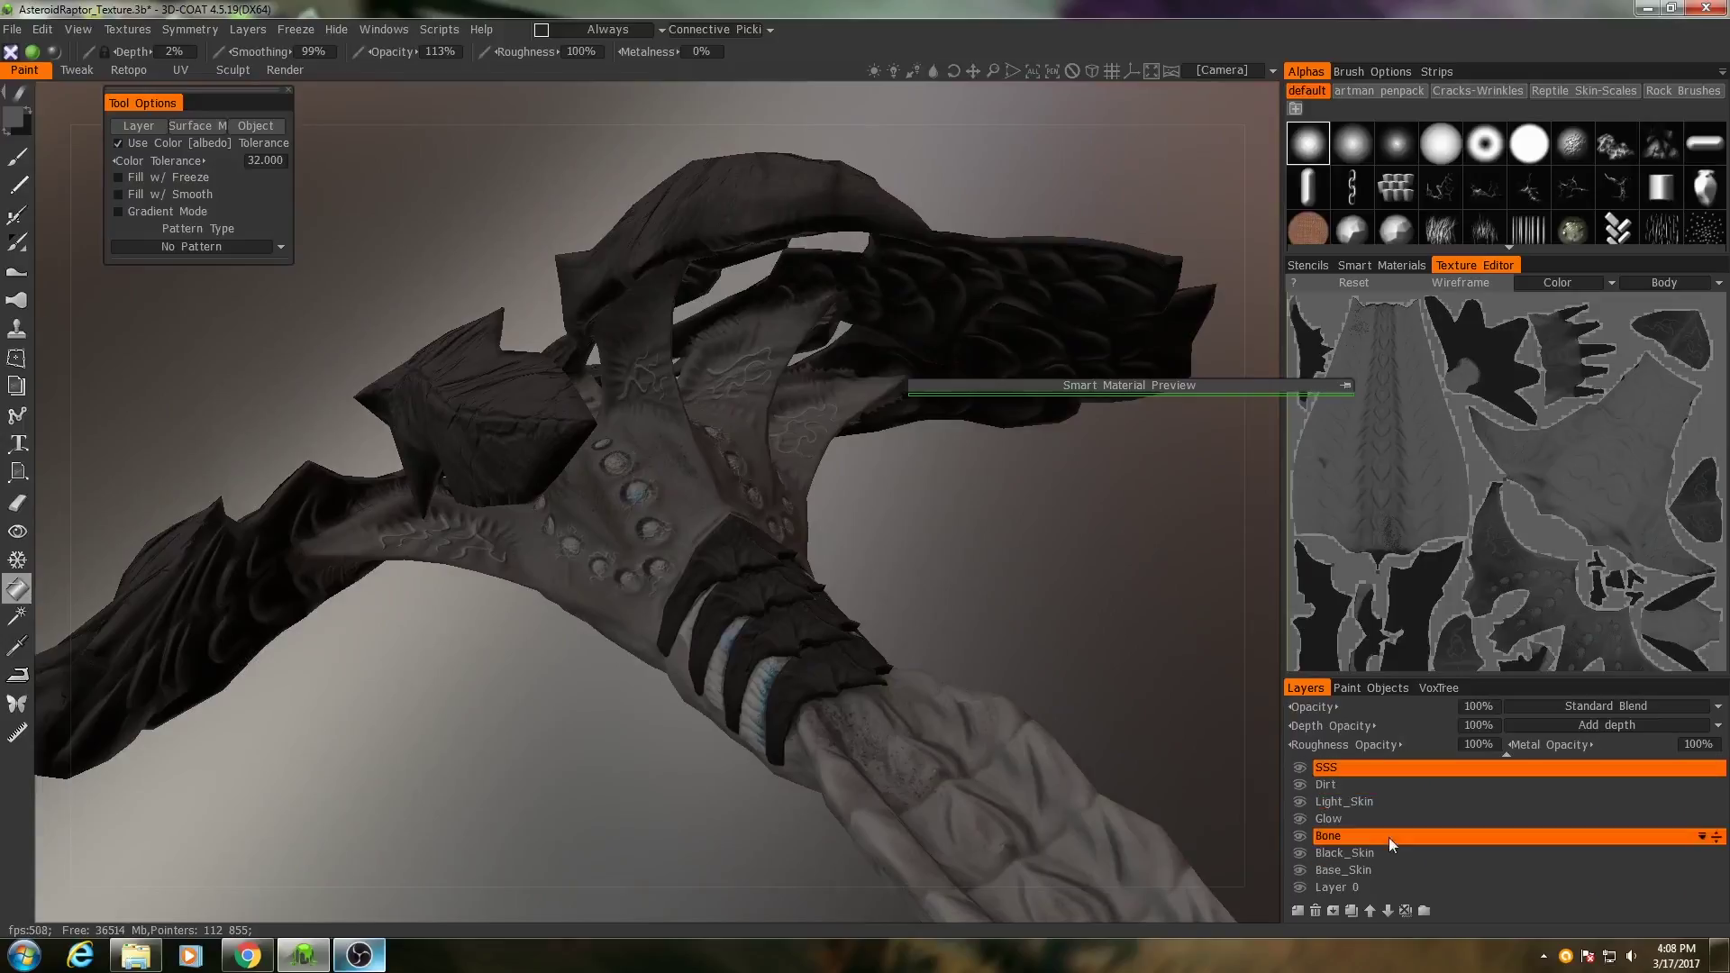
left_click(1299, 820)
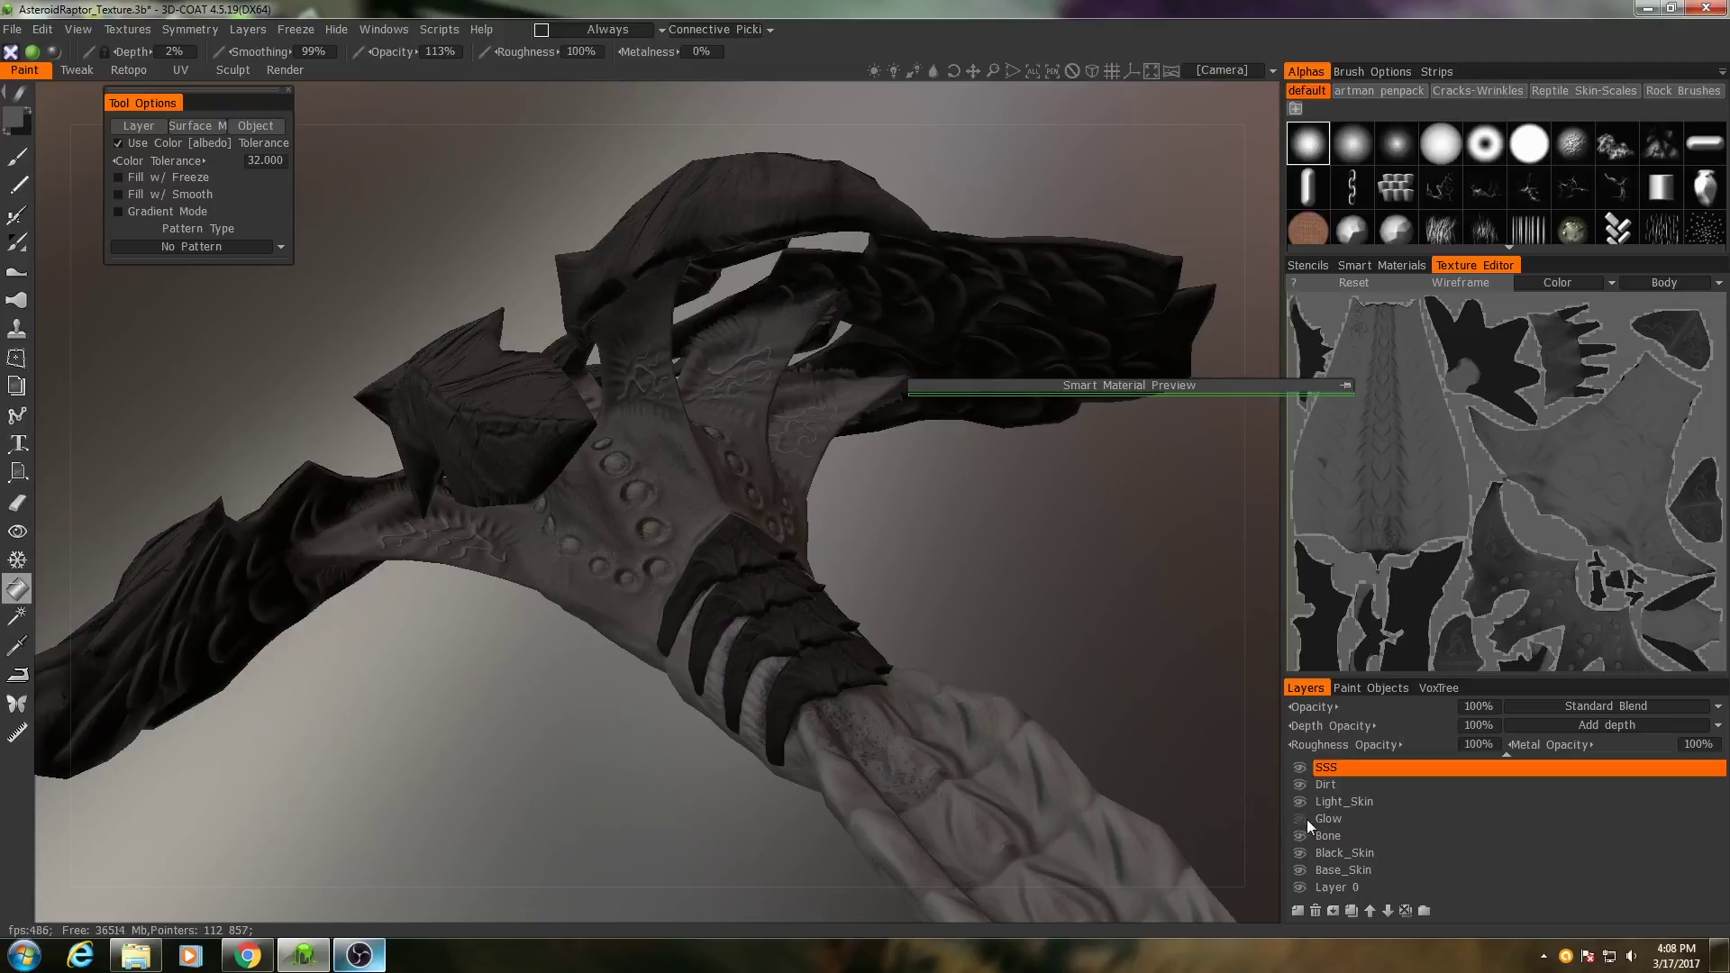
Examine the grey skin and black bone fills on the limbs, chest and tail from several angles and distances.
mouse_move(712, 766)
left_mouse_down()
mouse_move(586, 716)
mouse_move(703, 789)
mouse_move(681, 740)
mouse_move(489, 673)
left_mouse_up()
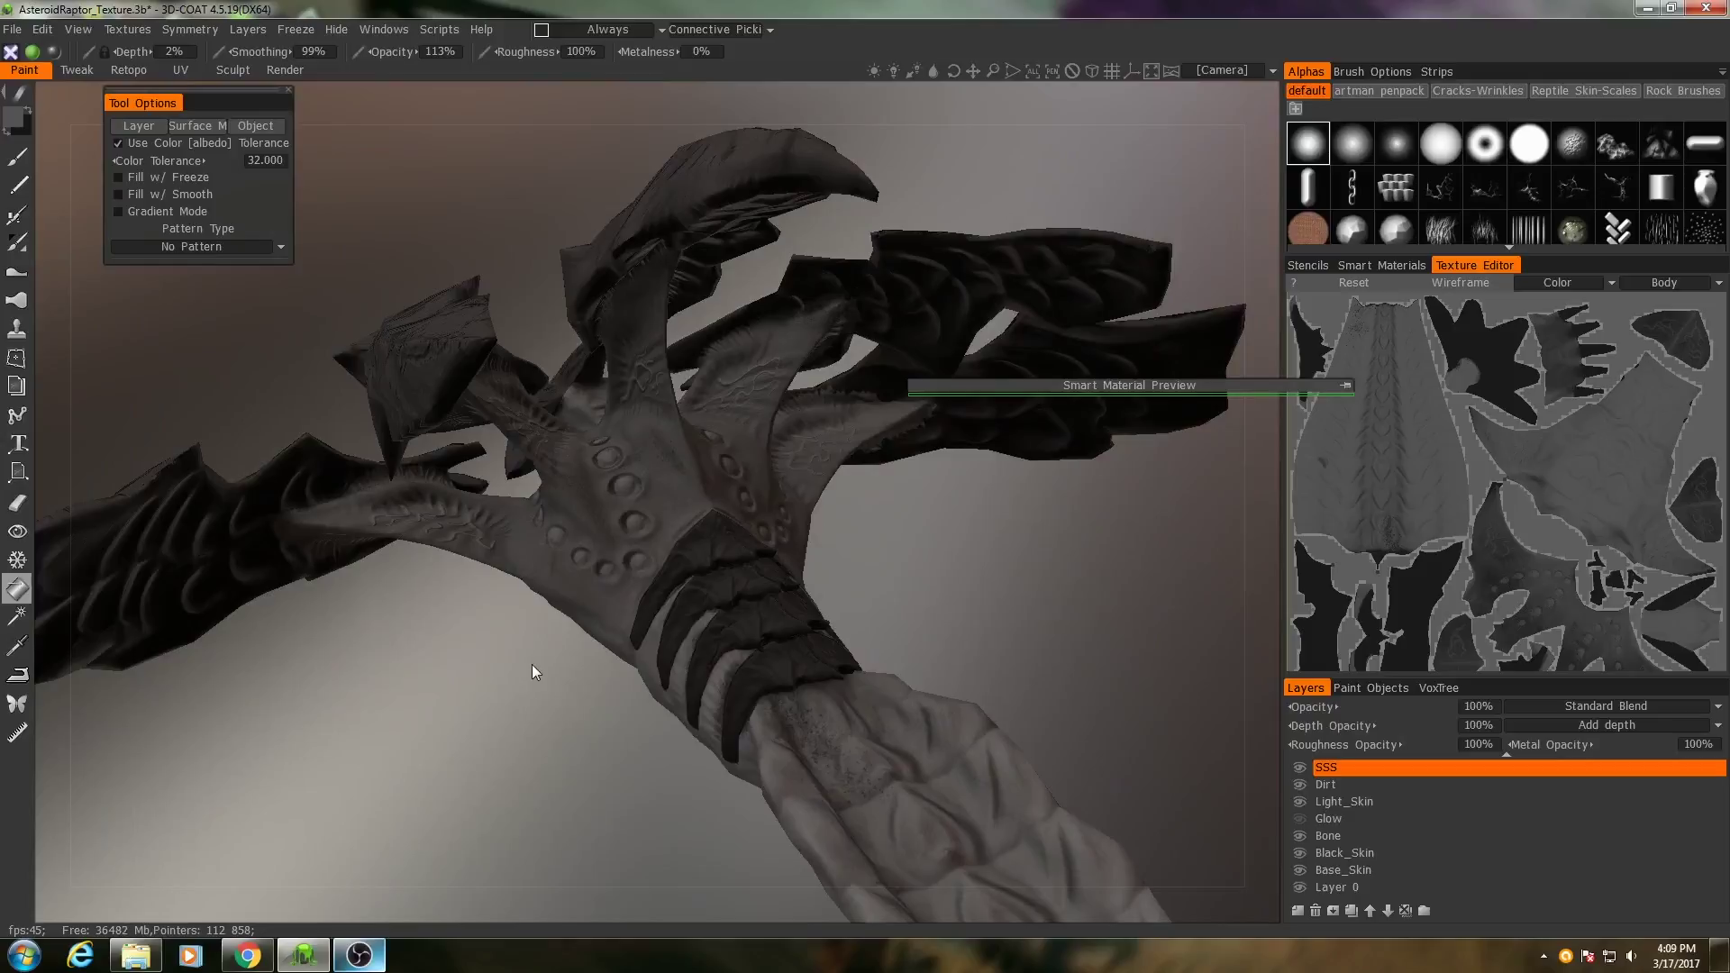
mouse_move(618, 508)
left_mouse_down("alt")
mouse_move(608, 527)
mouse_move(680, 548)
mouse_move(738, 622)
left_mouse_up("alt")
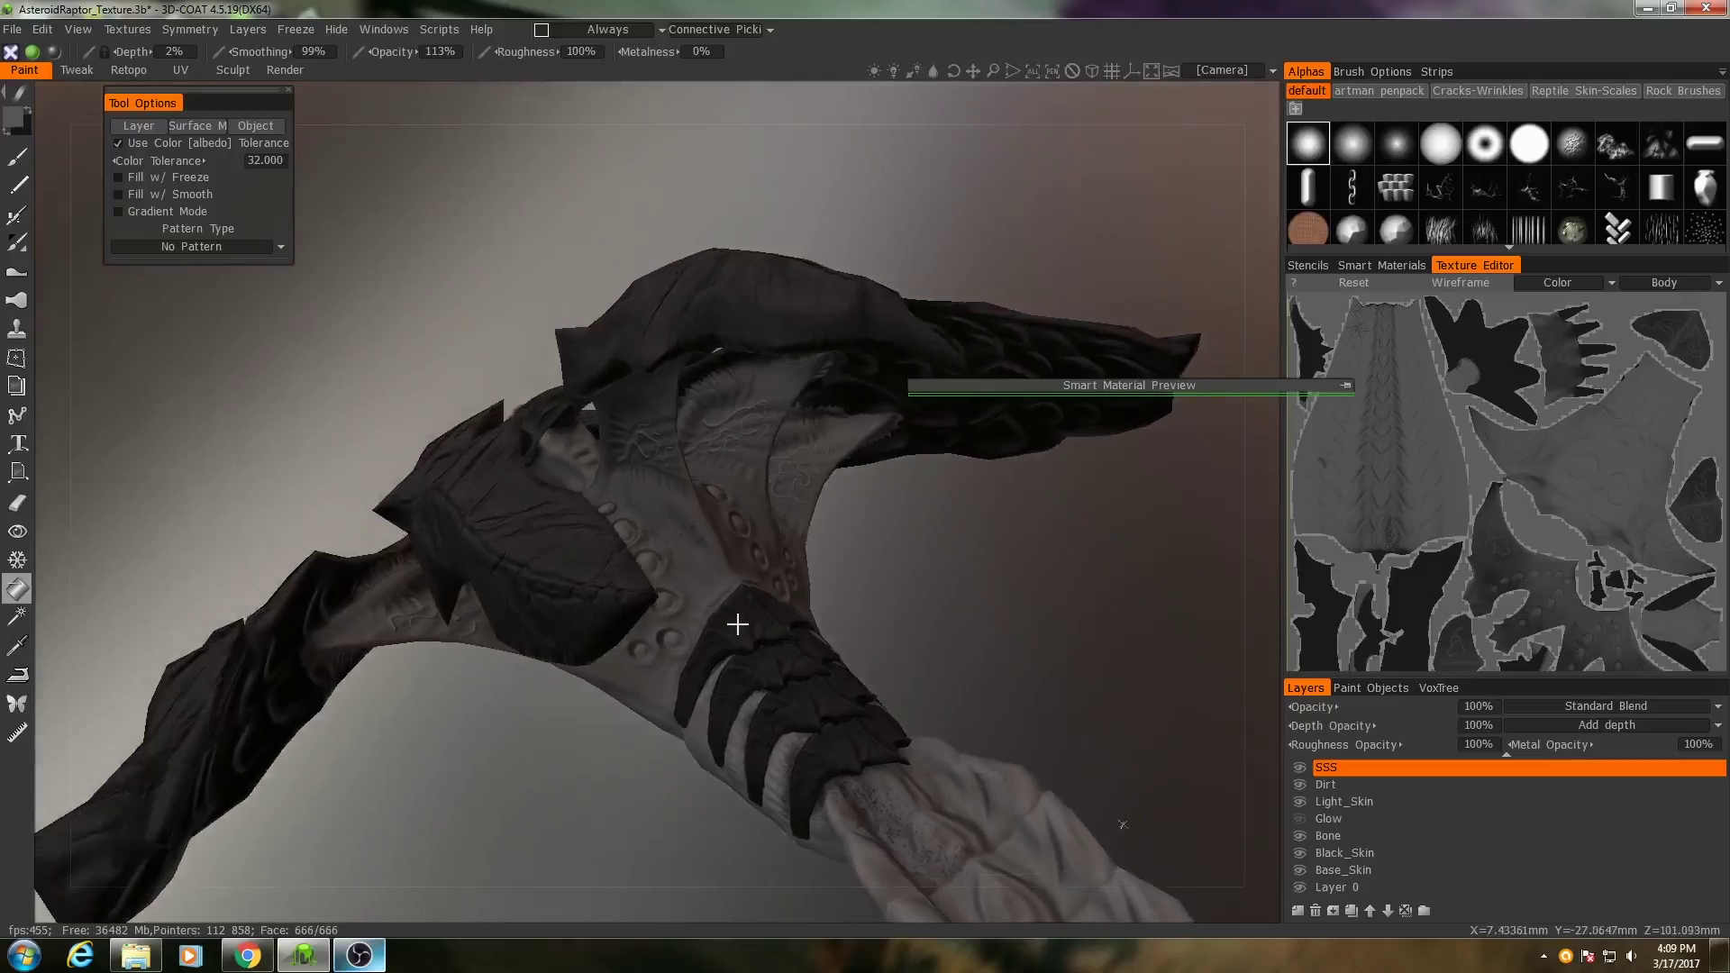
right_click_drag(738, 621, 769, 641, "alt")
mouse_move(769, 641)
left_mouse_down("alt")
mouse_move(776, 607)
mouse_move(657, 483)
left_mouse_up("alt")
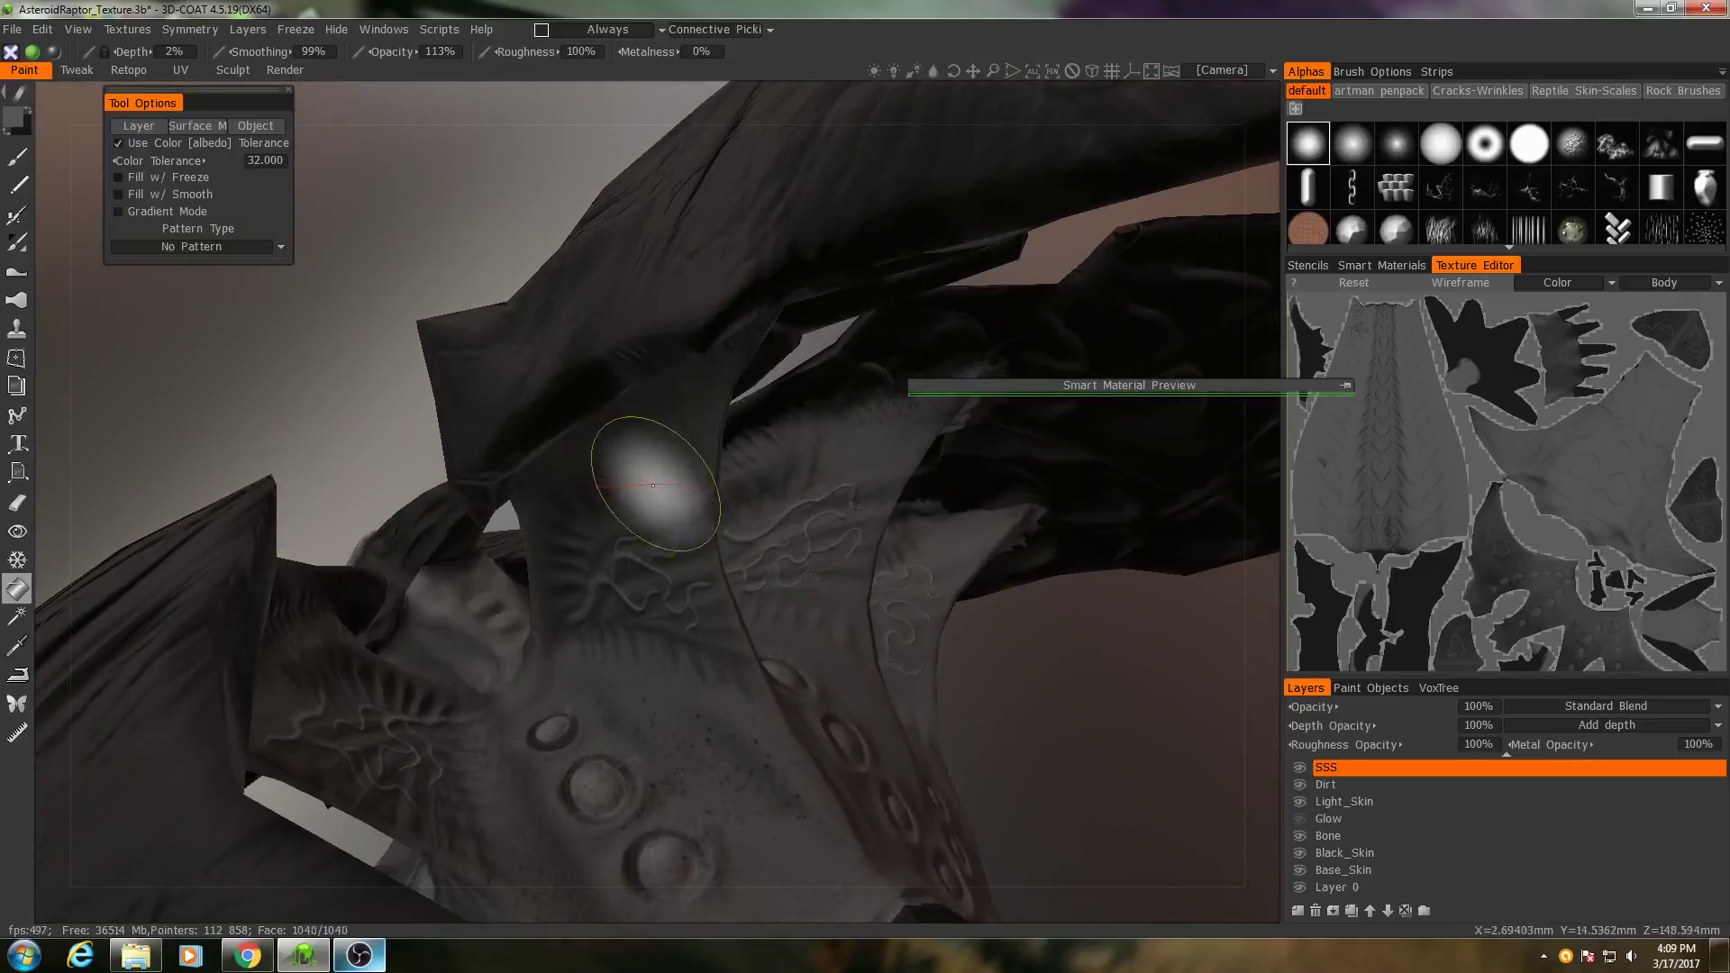
mouse_move(637, 483)
left_mouse_down()
mouse_move(619, 589)
mouse_move(510, 591)
mouse_move(618, 572)
mouse_move(606, 494)
left_mouse_up()
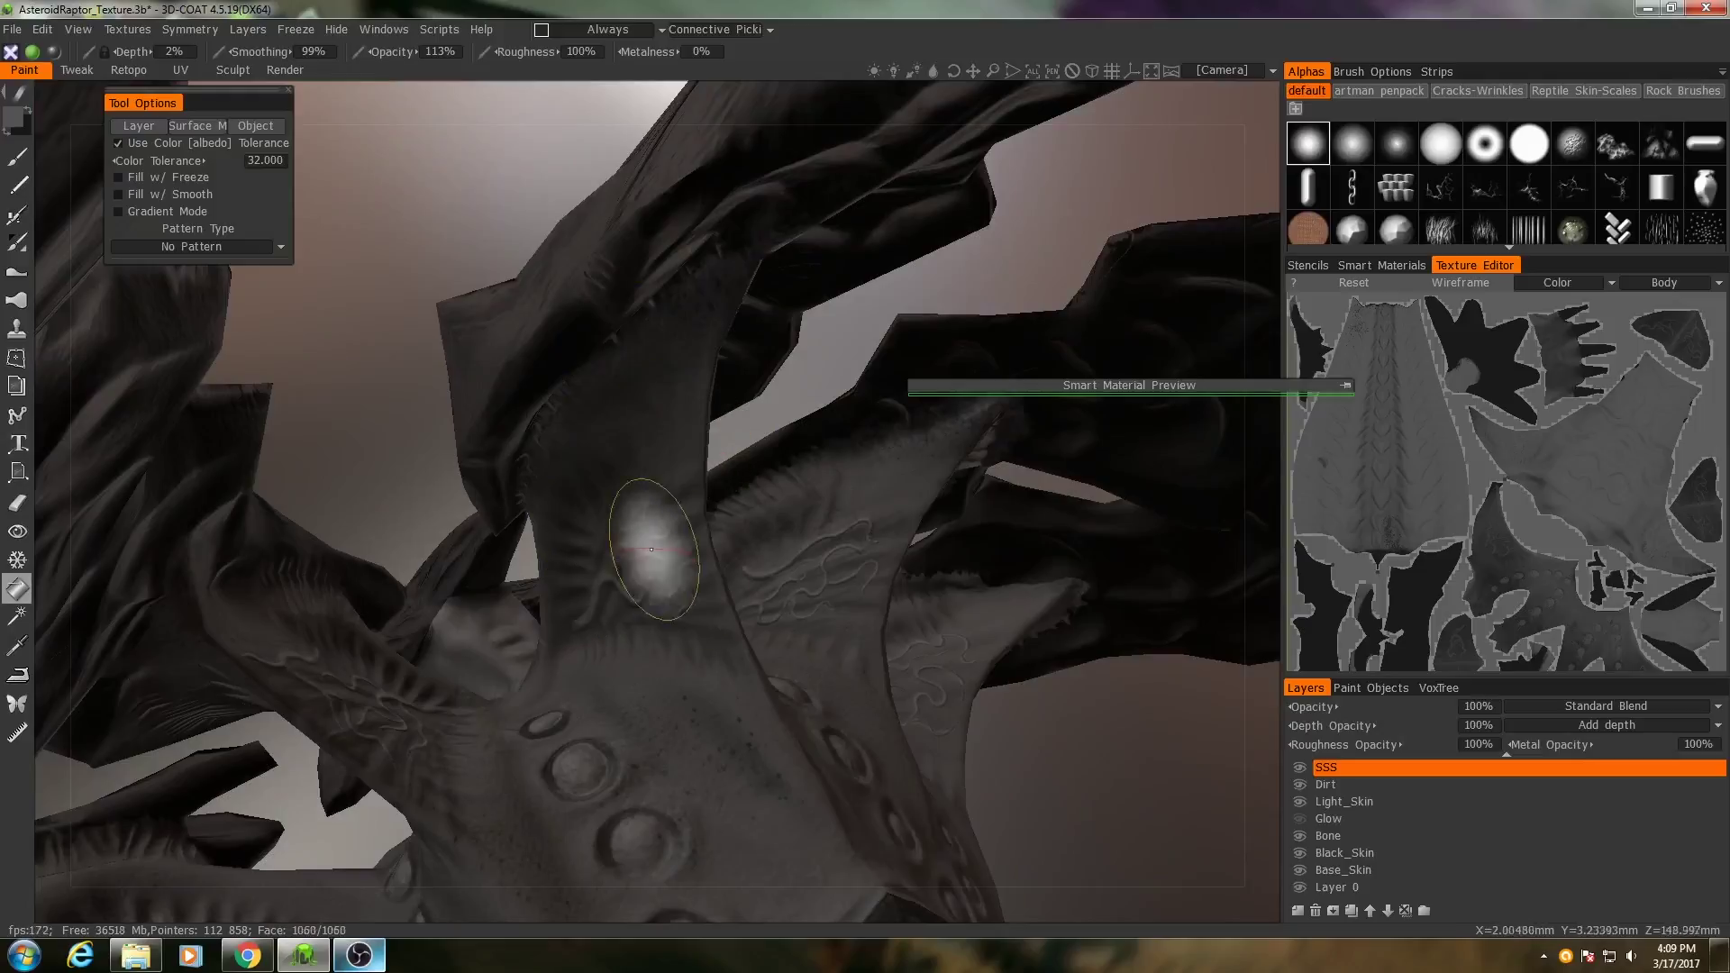
left_click_drag(778, 600, 738, 603, "alt")
mouse_move(738, 603)
right_mouse_down()
mouse_move(606, 611)
mouse_move(726, 665)
mouse_move(675, 509)
mouse_move(630, 610)
mouse_move(744, 651)
mouse_move(613, 630)
right_mouse_up()
scroll(616, 638, "up", 4)
scroll(710, 604, "down", 4)
left_click_drag(710, 604, 708, 373)
right_click_drag(706, 372, 734, 580)
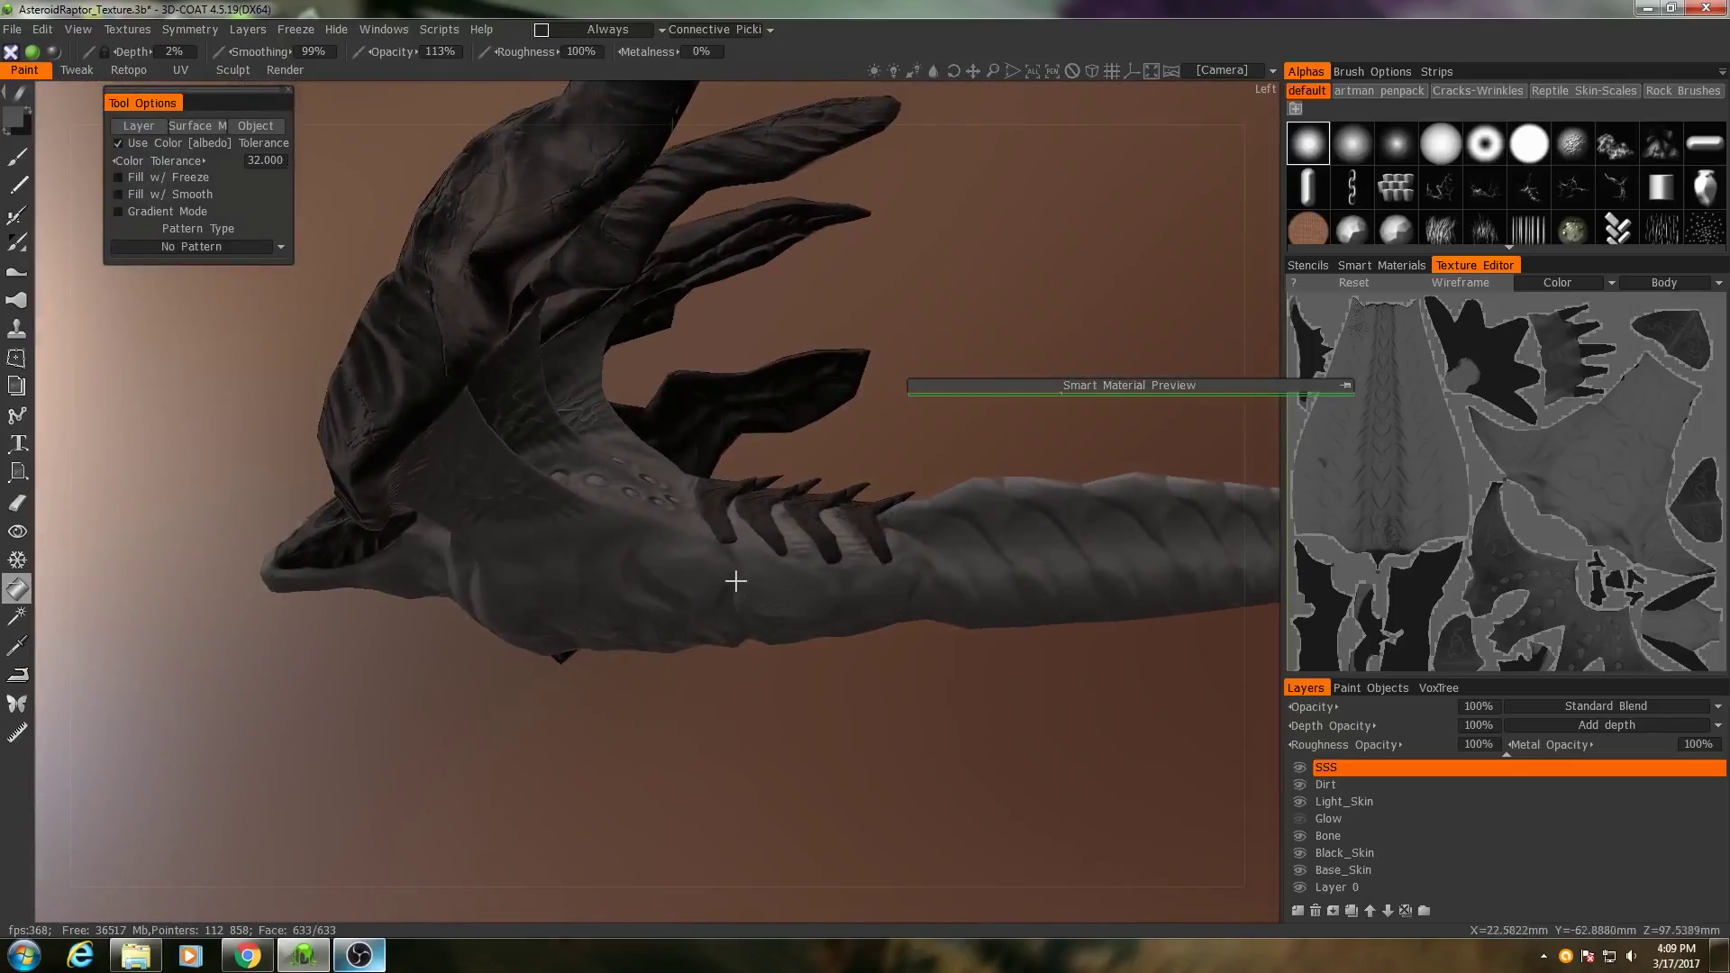
Hide the AmbientOcclusion layer so only the plain SSS shading shows on the creature.
scroll(1360, 813, "up", 3)
left_click(1300, 763)
mouse_move(1151, 799)
right_mouse_down()
mouse_move(707, 494)
mouse_move(727, 564)
mouse_move(622, 595)
mouse_move(598, 579)
mouse_move(505, 590)
right_mouse_up()
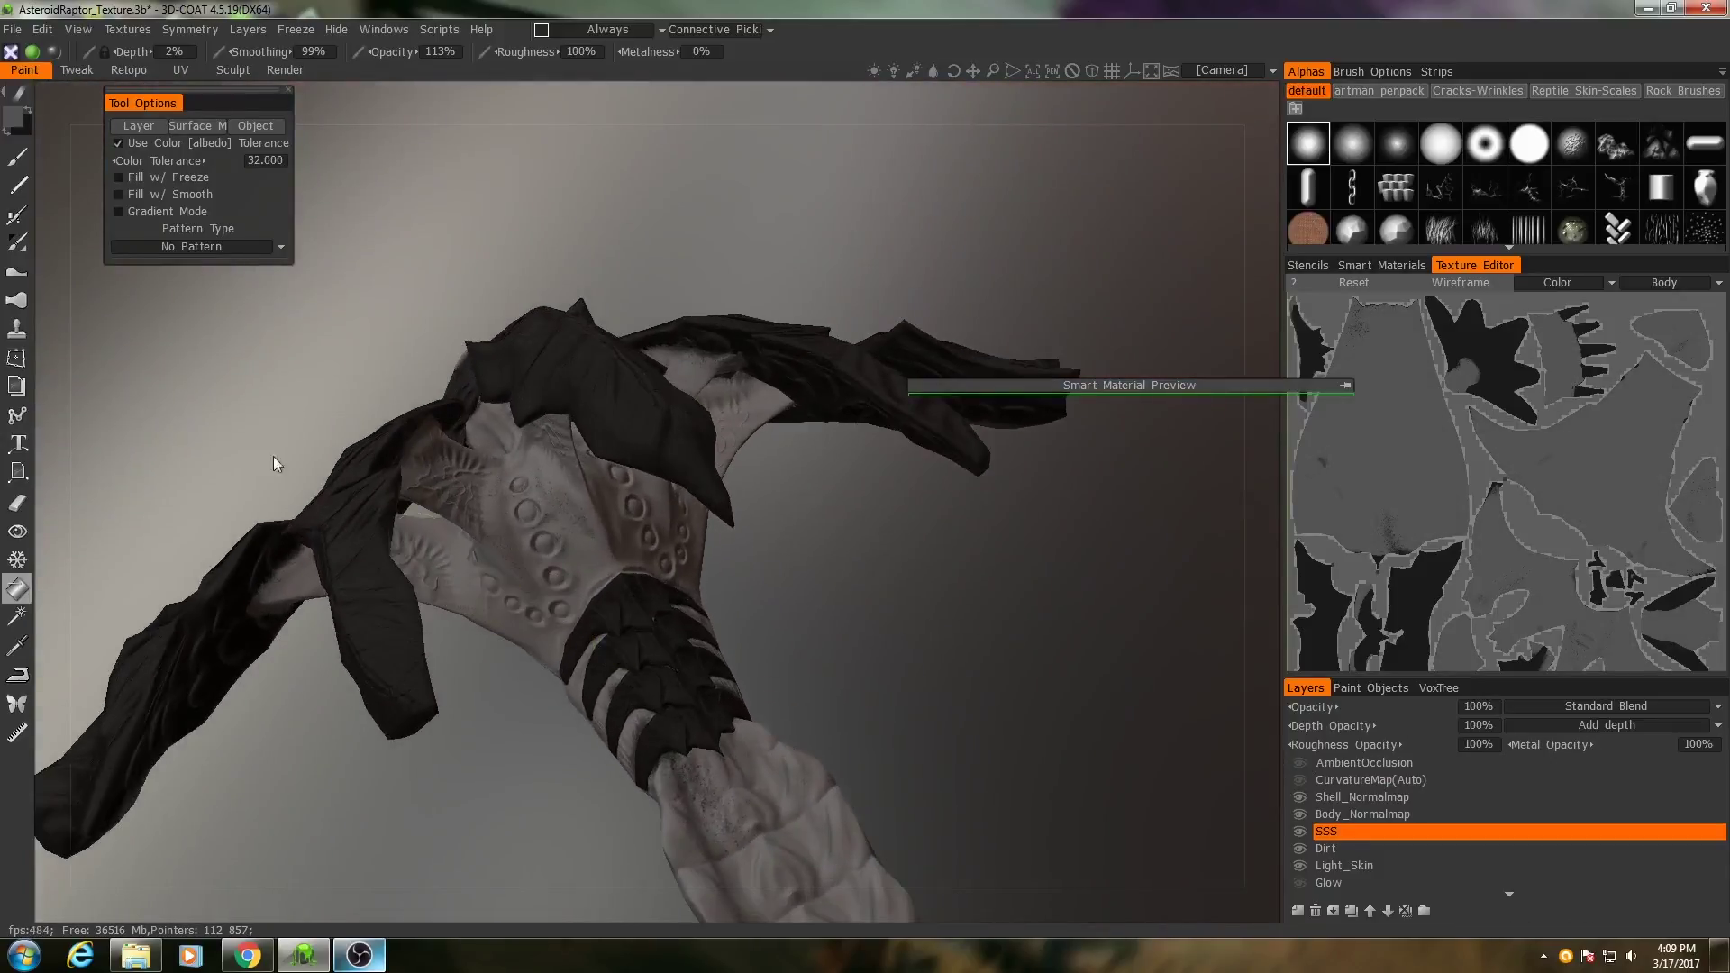
Set up the paint brush with a small soft round alpha and pure white, and enable mirror symmetry on the X axis.
left_click(16, 159)
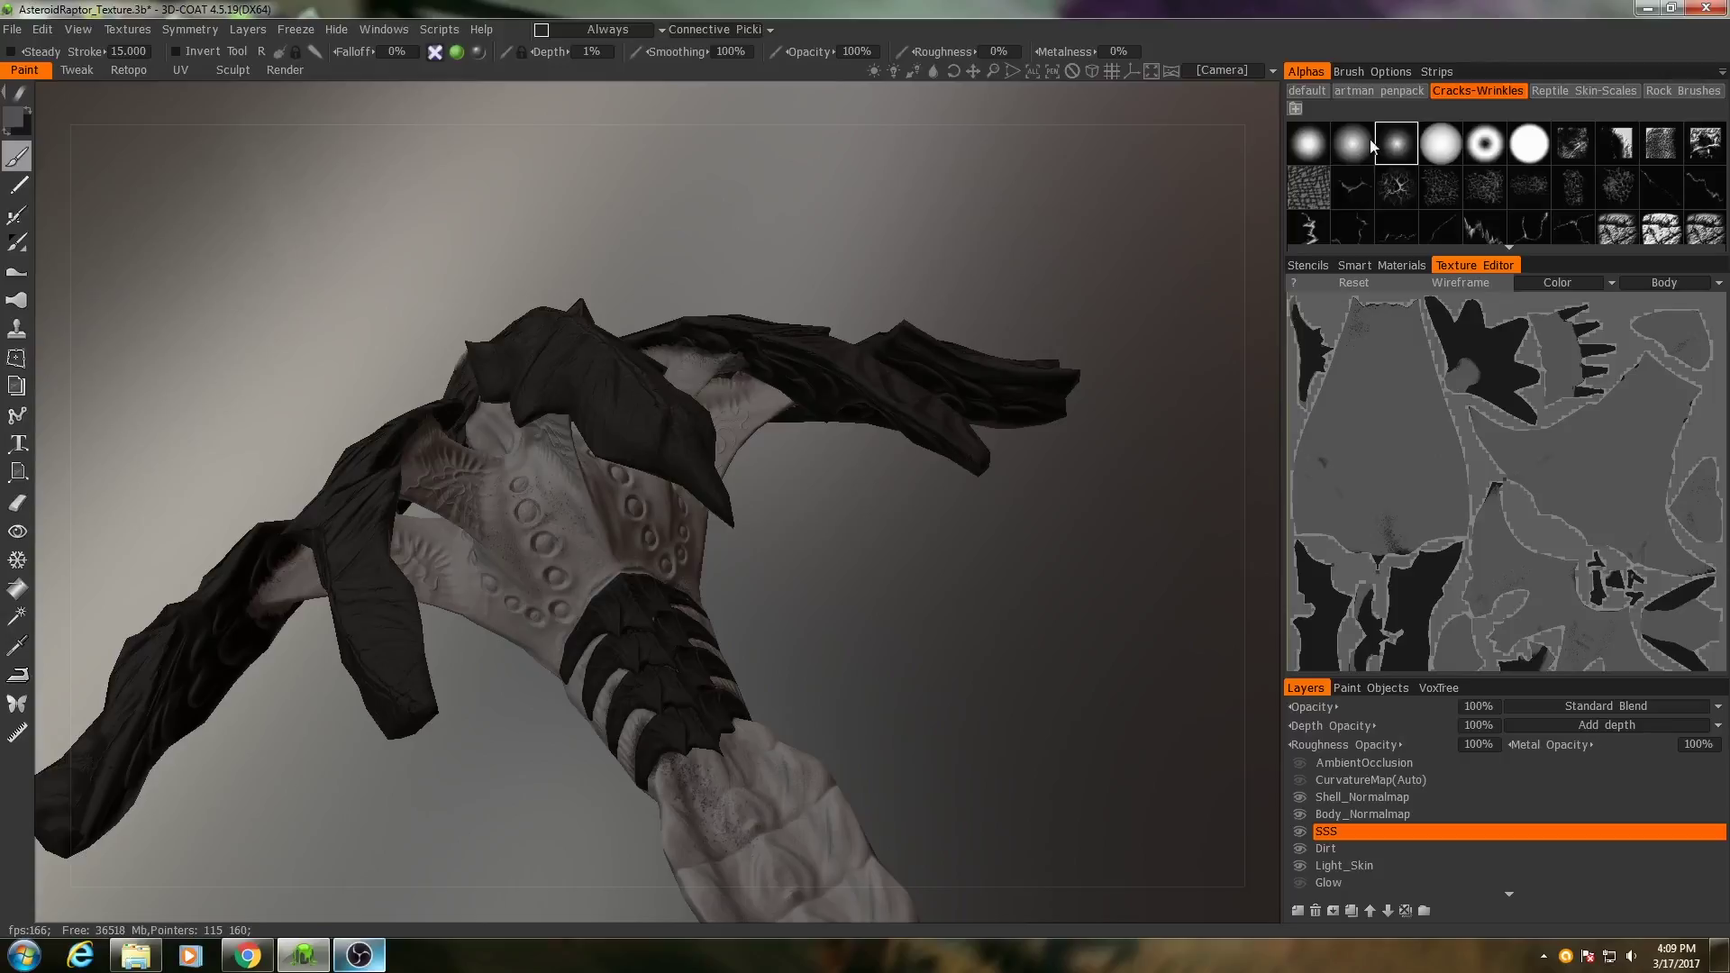
left_click(17, 120)
left_click_drag(541, 615, 834, 618)
left_click(559, 710)
mouse_move(591, 492)
left_mouse_down("alt")
mouse_move(652, 573)
mouse_move(737, 604)
mouse_move(672, 590)
left_mouse_up("alt")
right_click_drag(672, 590, 590, 573, "alt")
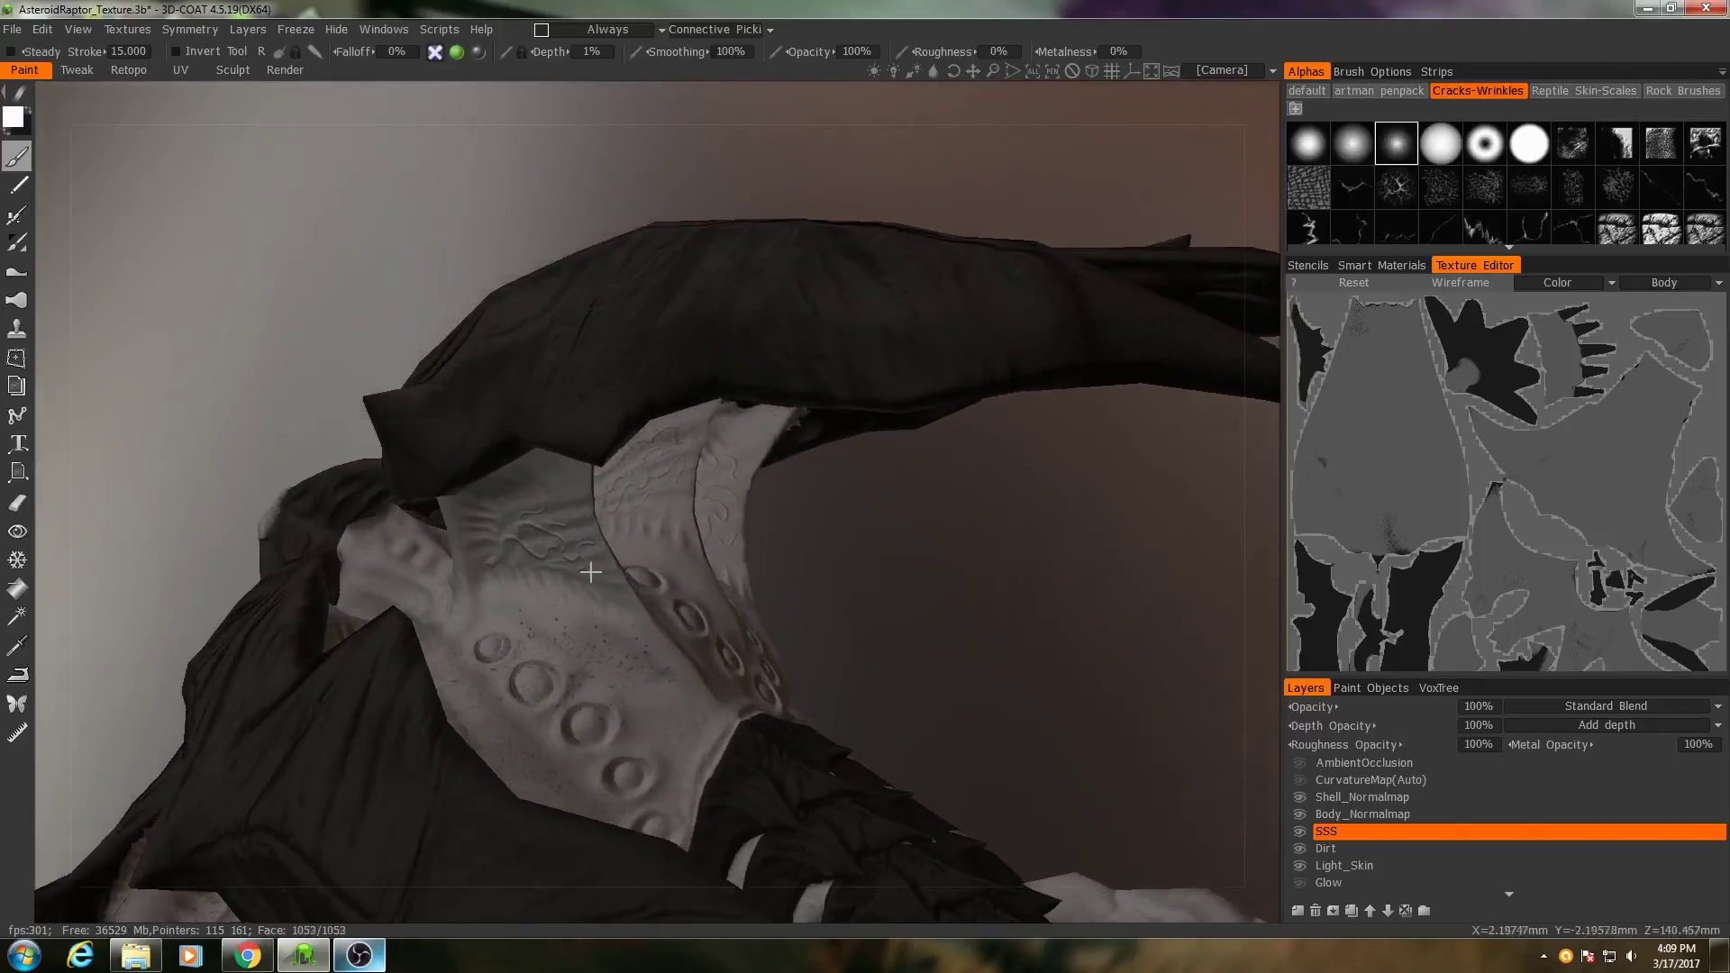
key("s")
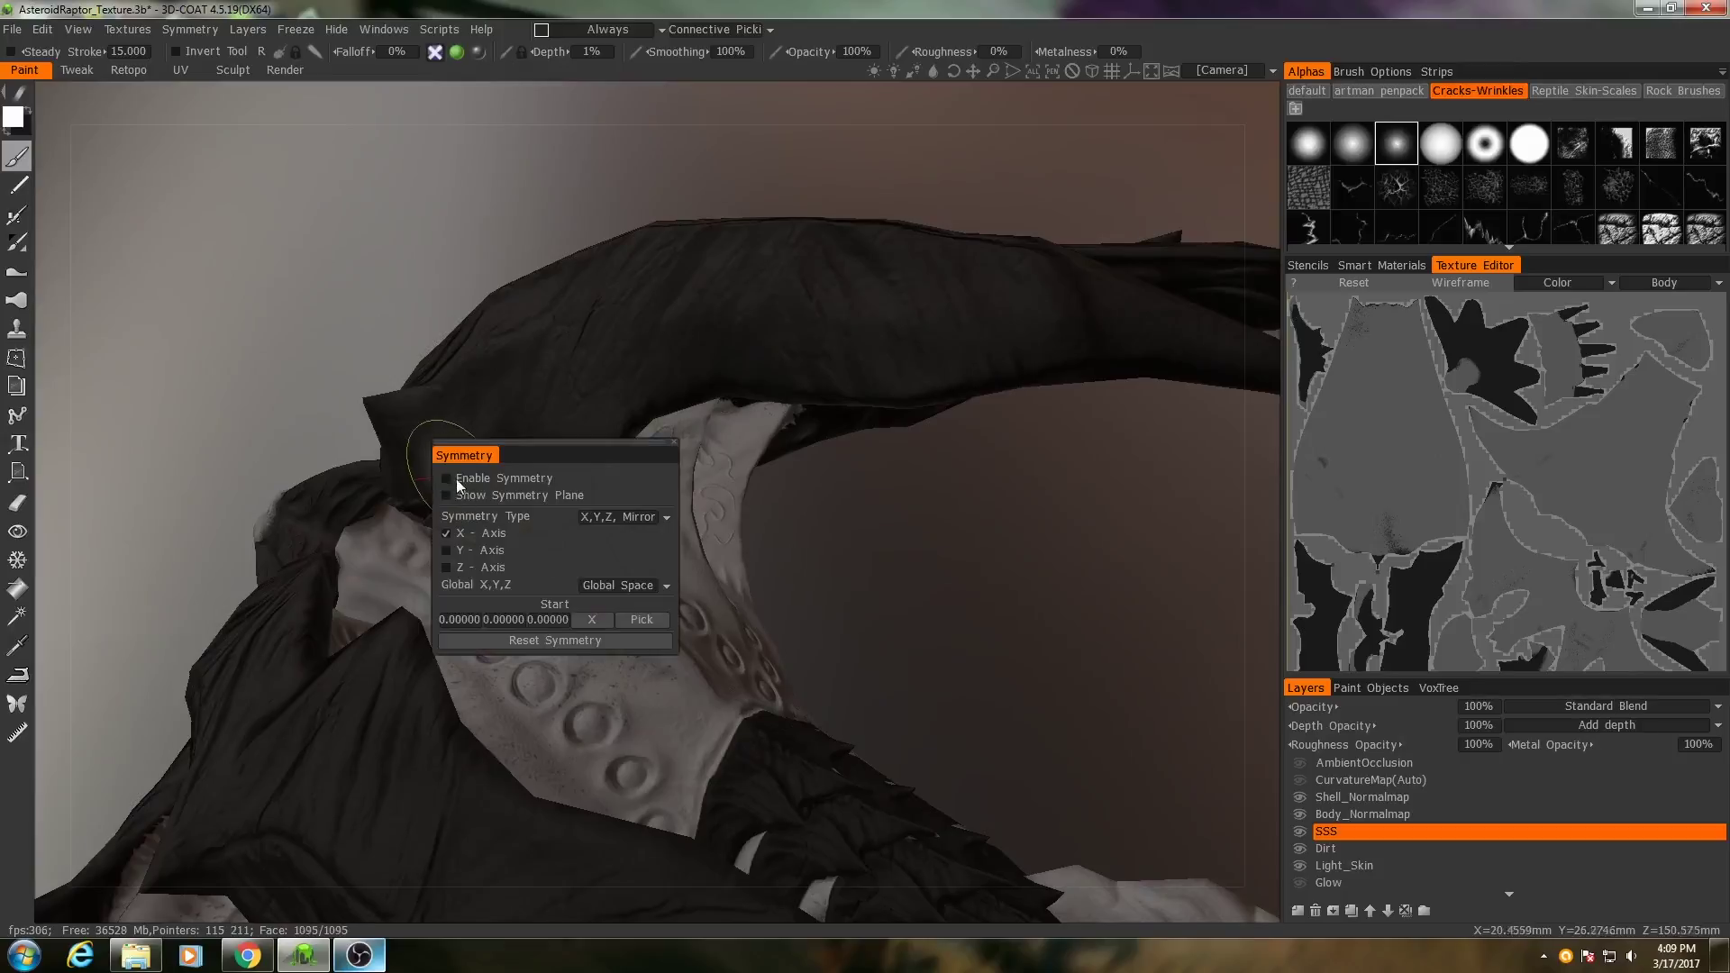
Paint the thin skin membrane behind the creature's head white on the SSS layer, covering both of its faces.
mouse_move(712, 469)
left_mouse_down("alt")
mouse_move(797, 457)
mouse_move(805, 533)
mouse_move(748, 501)
mouse_move(721, 541)
mouse_move(767, 549)
left_mouse_up("alt")
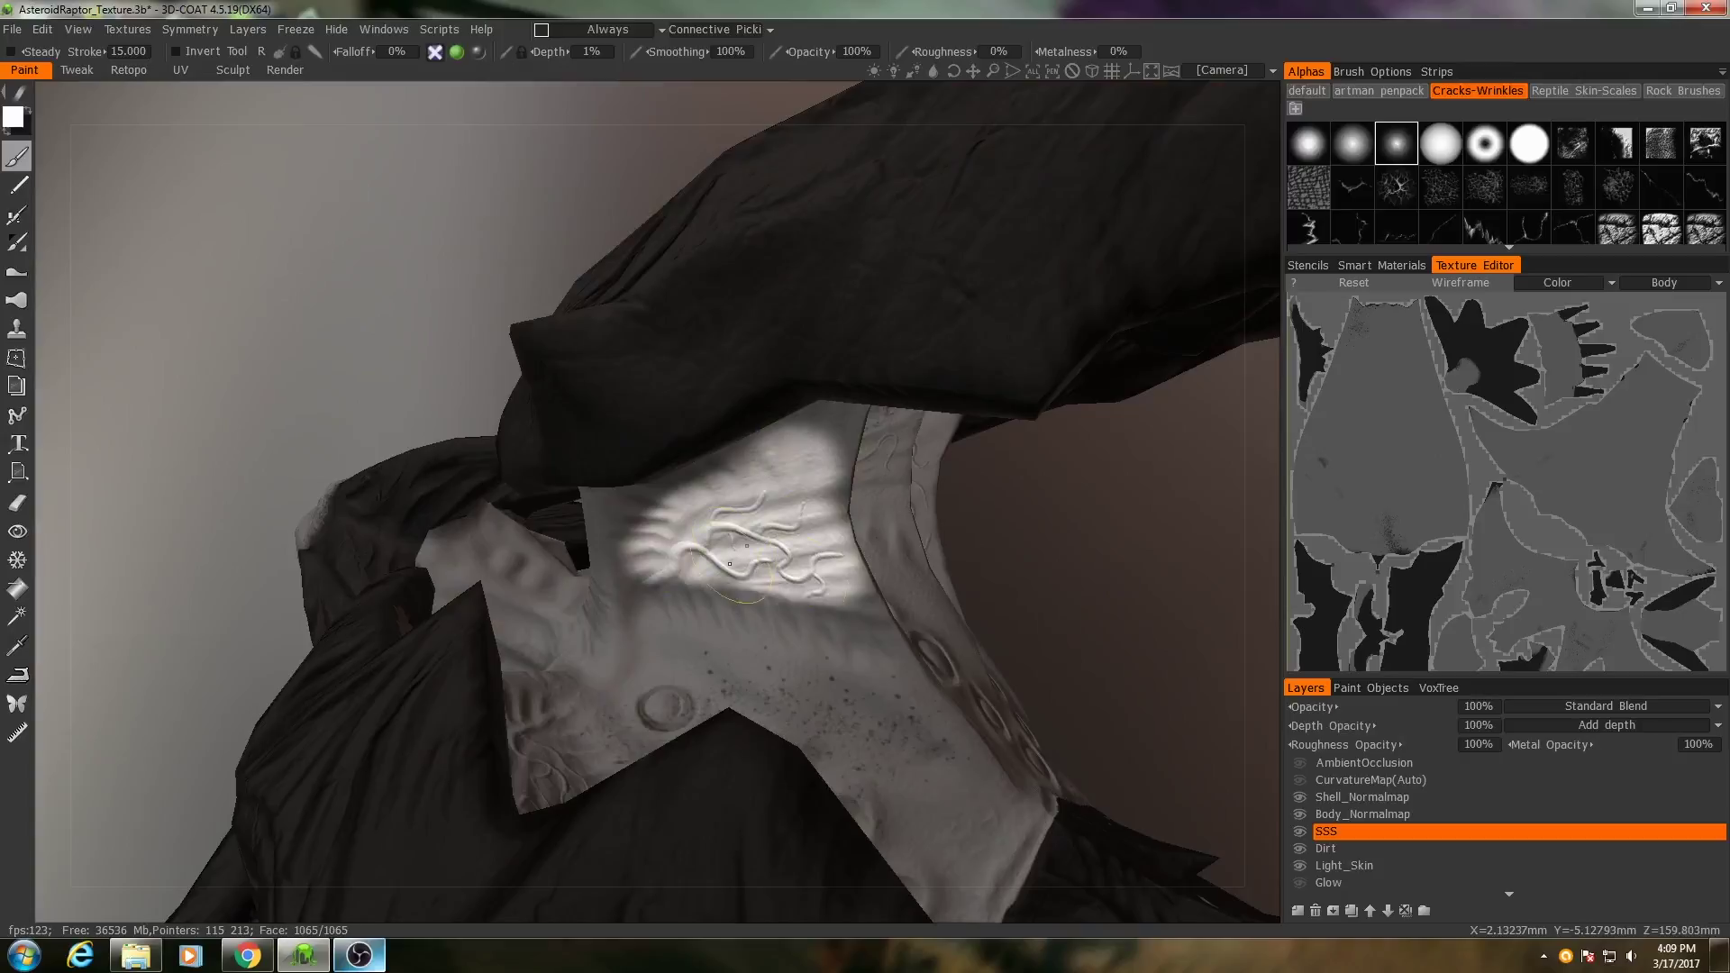
mouse_move(809, 463)
left_mouse_down("alt")
mouse_move(630, 494)
mouse_move(737, 536)
left_mouse_up("alt")
left_click_drag(727, 438, 762, 365)
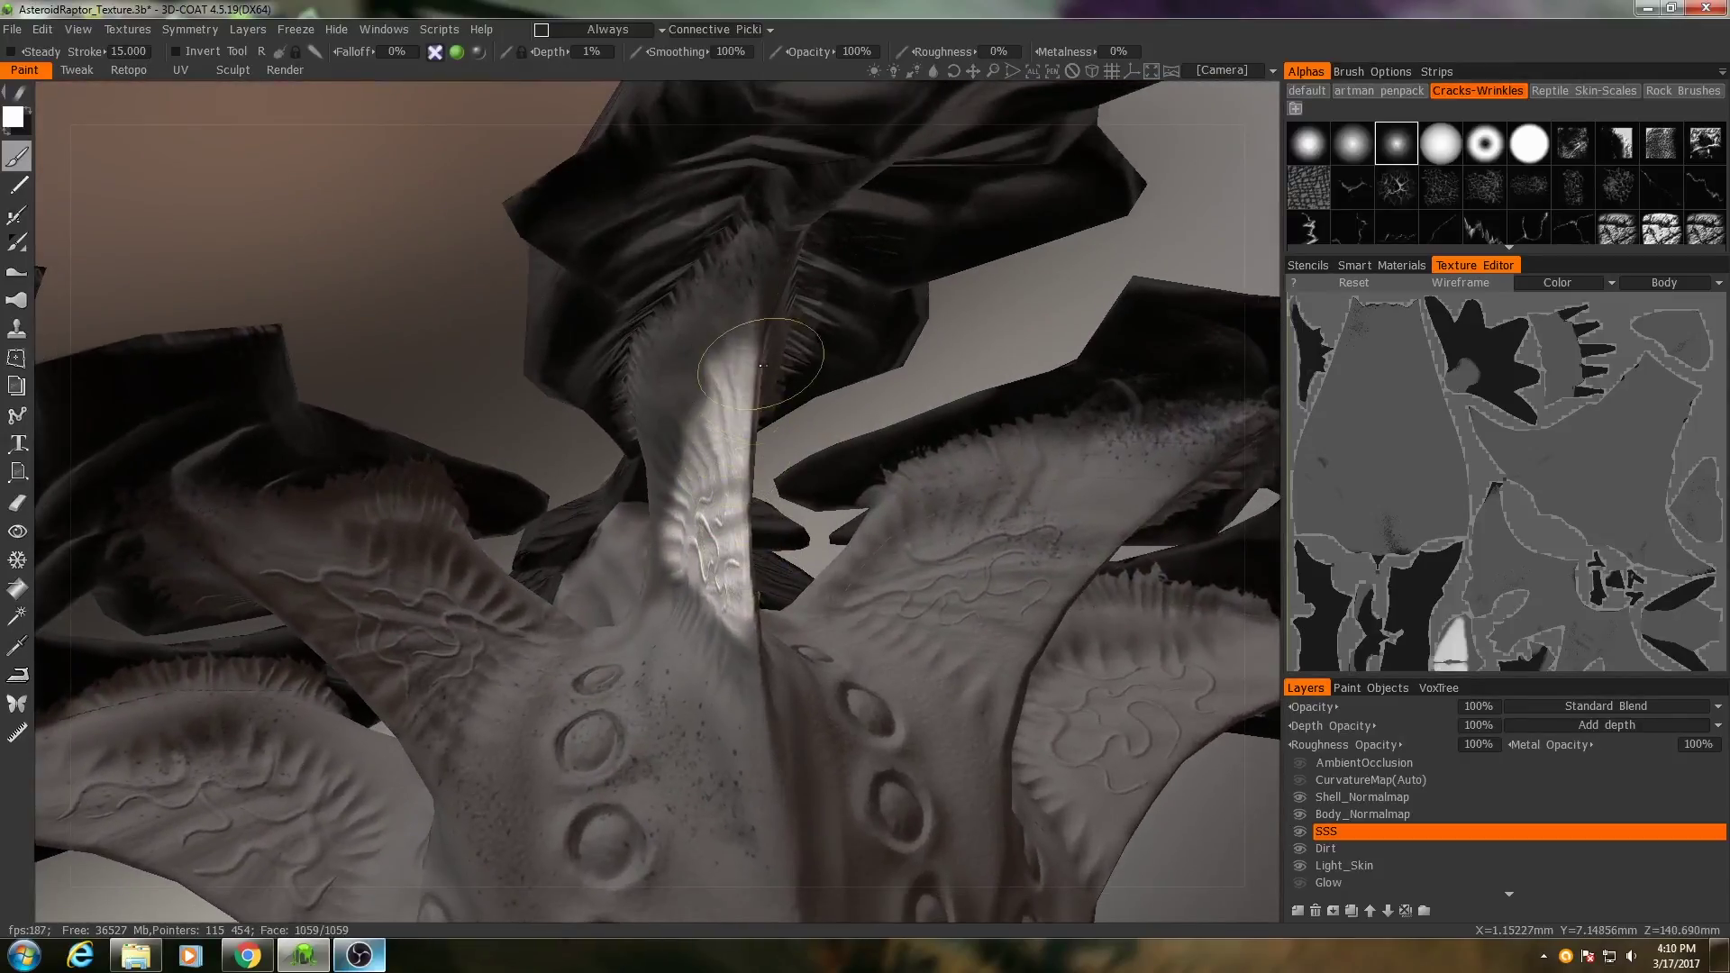
left_click_drag(737, 554, 815, 541, "alt")
mouse_move(685, 577)
left_mouse_down()
mouse_move(784, 612)
mouse_move(709, 540)
mouse_move(764, 560)
mouse_move(696, 581)
mouse_move(595, 559)
left_mouse_up()
left_click_drag(741, 451, 699, 658)
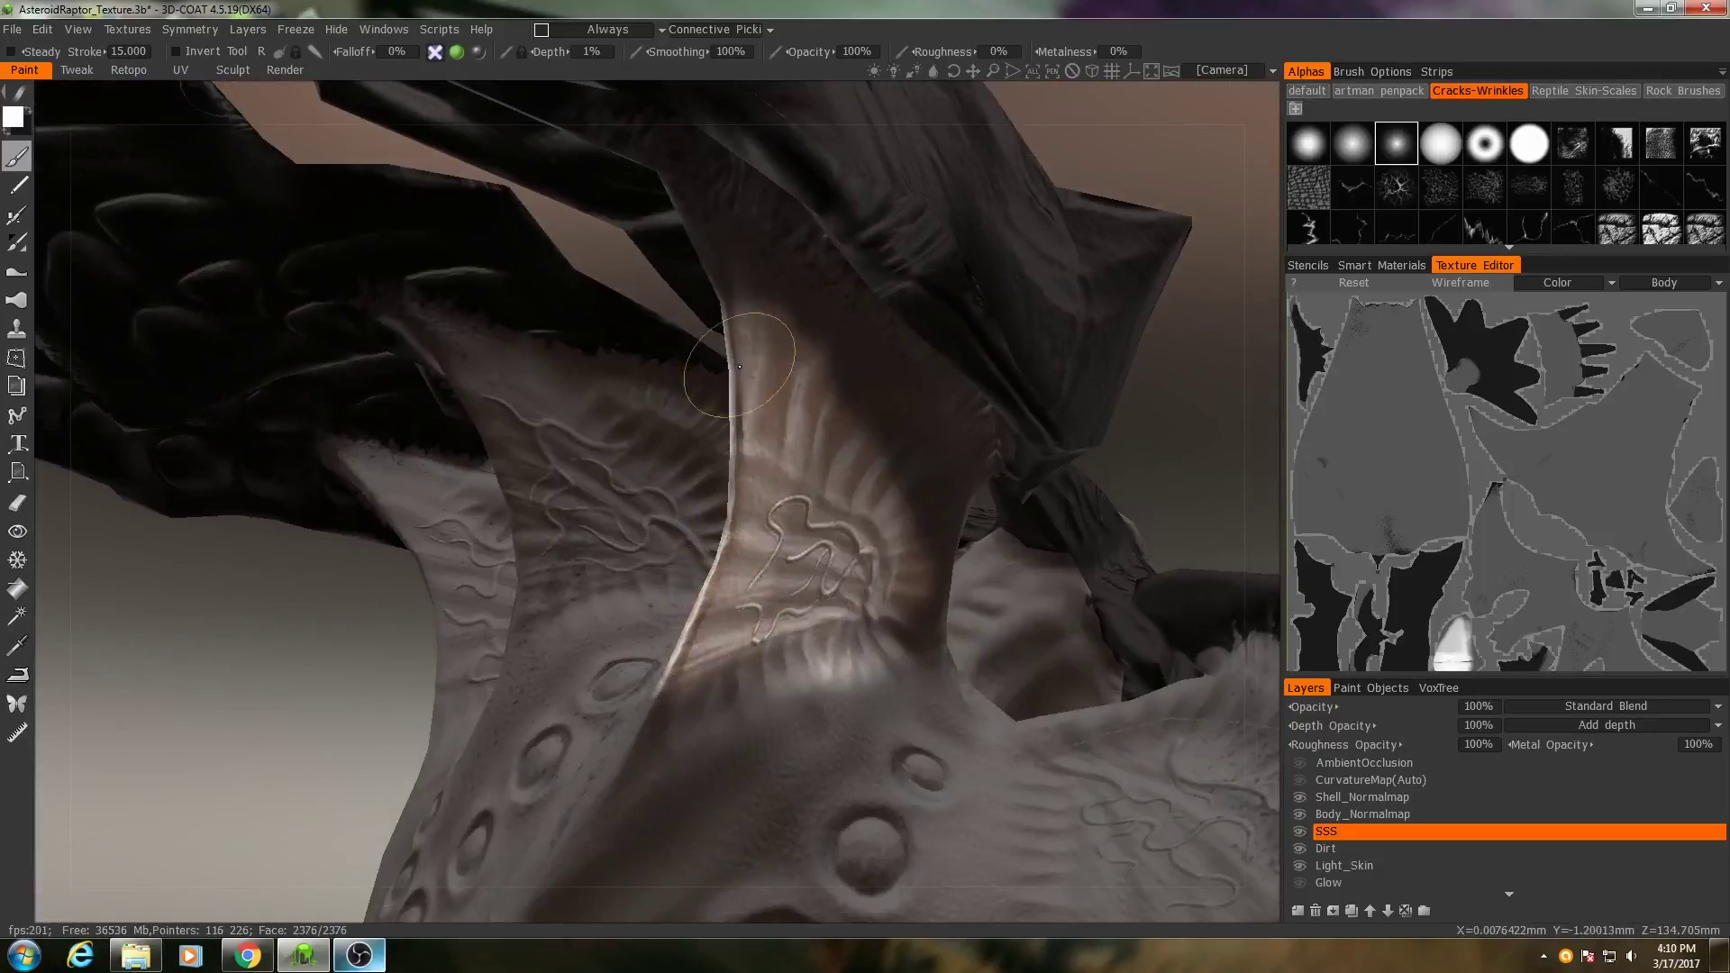
left_click_drag(690, 576, 807, 517, "alt")
left_click_drag(833, 631, 869, 644)
Paint the remaining membranes joining the body to the bony limbs white over their vein patterns.
mouse_move(848, 586)
left_mouse_down("alt")
mouse_move(775, 549)
mouse_move(847, 473)
mouse_move(667, 505)
mouse_move(608, 459)
mouse_move(667, 532)
left_mouse_up("alt")
mouse_move(577, 541)
left_mouse_down("alt")
mouse_move(638, 626)
mouse_move(722, 477)
left_mouse_up("alt")
left_click_drag(644, 415, 638, 432)
mouse_move(685, 451)
left_mouse_down("alt")
mouse_move(758, 388)
mouse_move(865, 360)
left_mouse_up("alt")
mouse_move(848, 360)
left_mouse_down("alt")
mouse_move(824, 325)
mouse_move(580, 550)
mouse_move(647, 571)
left_mouse_up("alt")
right_click_drag(647, 571, 712, 595, "alt")
left_click_drag(712, 595, 731, 649, "alt")
Disable symmetry and fill in the white on the side membranes by hand.
key("s")
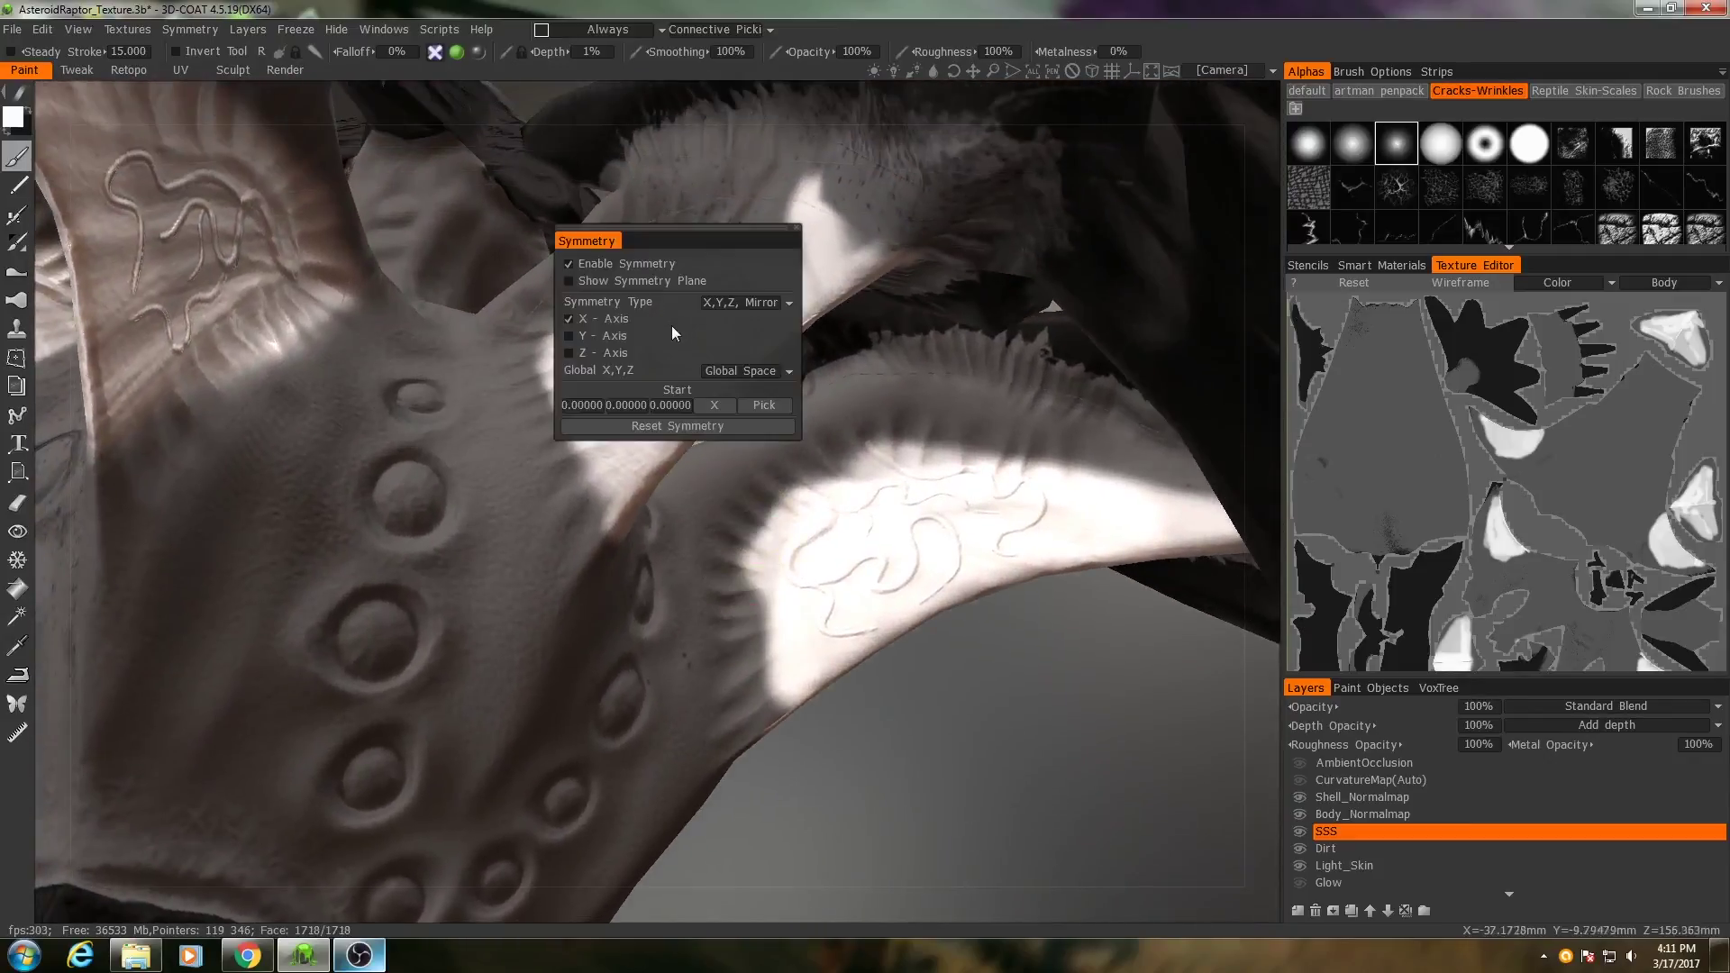
left_click(571, 265)
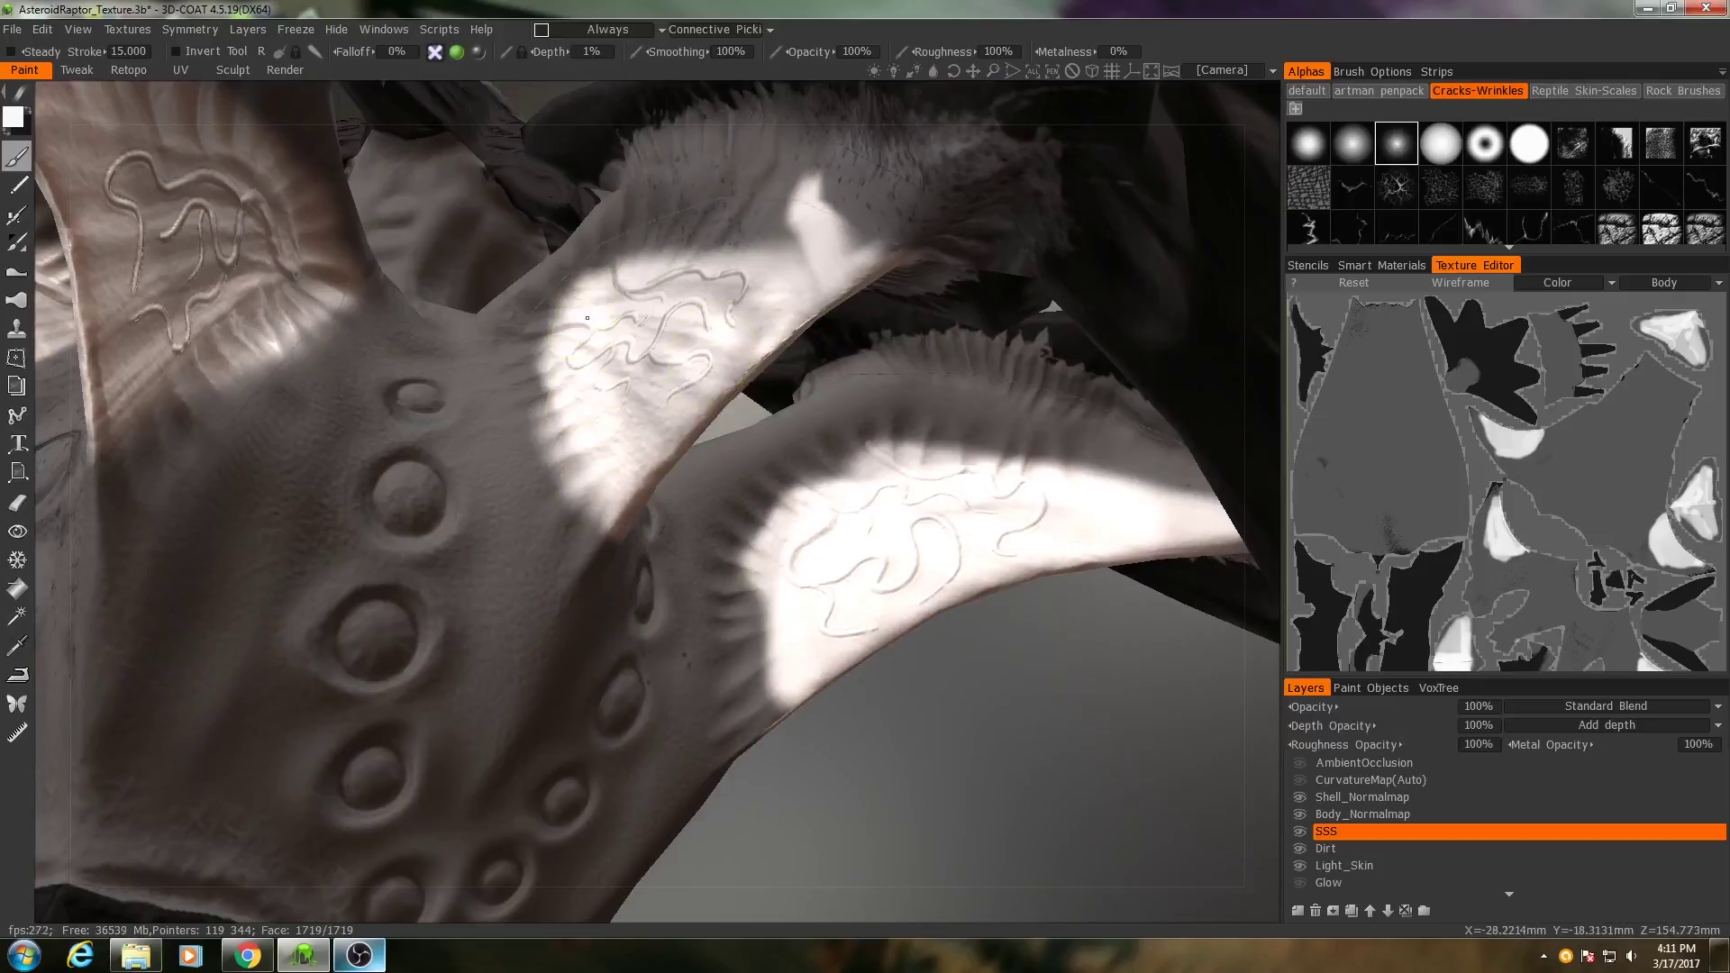
left_click_drag(584, 314, 702, 283)
right_click_drag(772, 703, 743, 587)
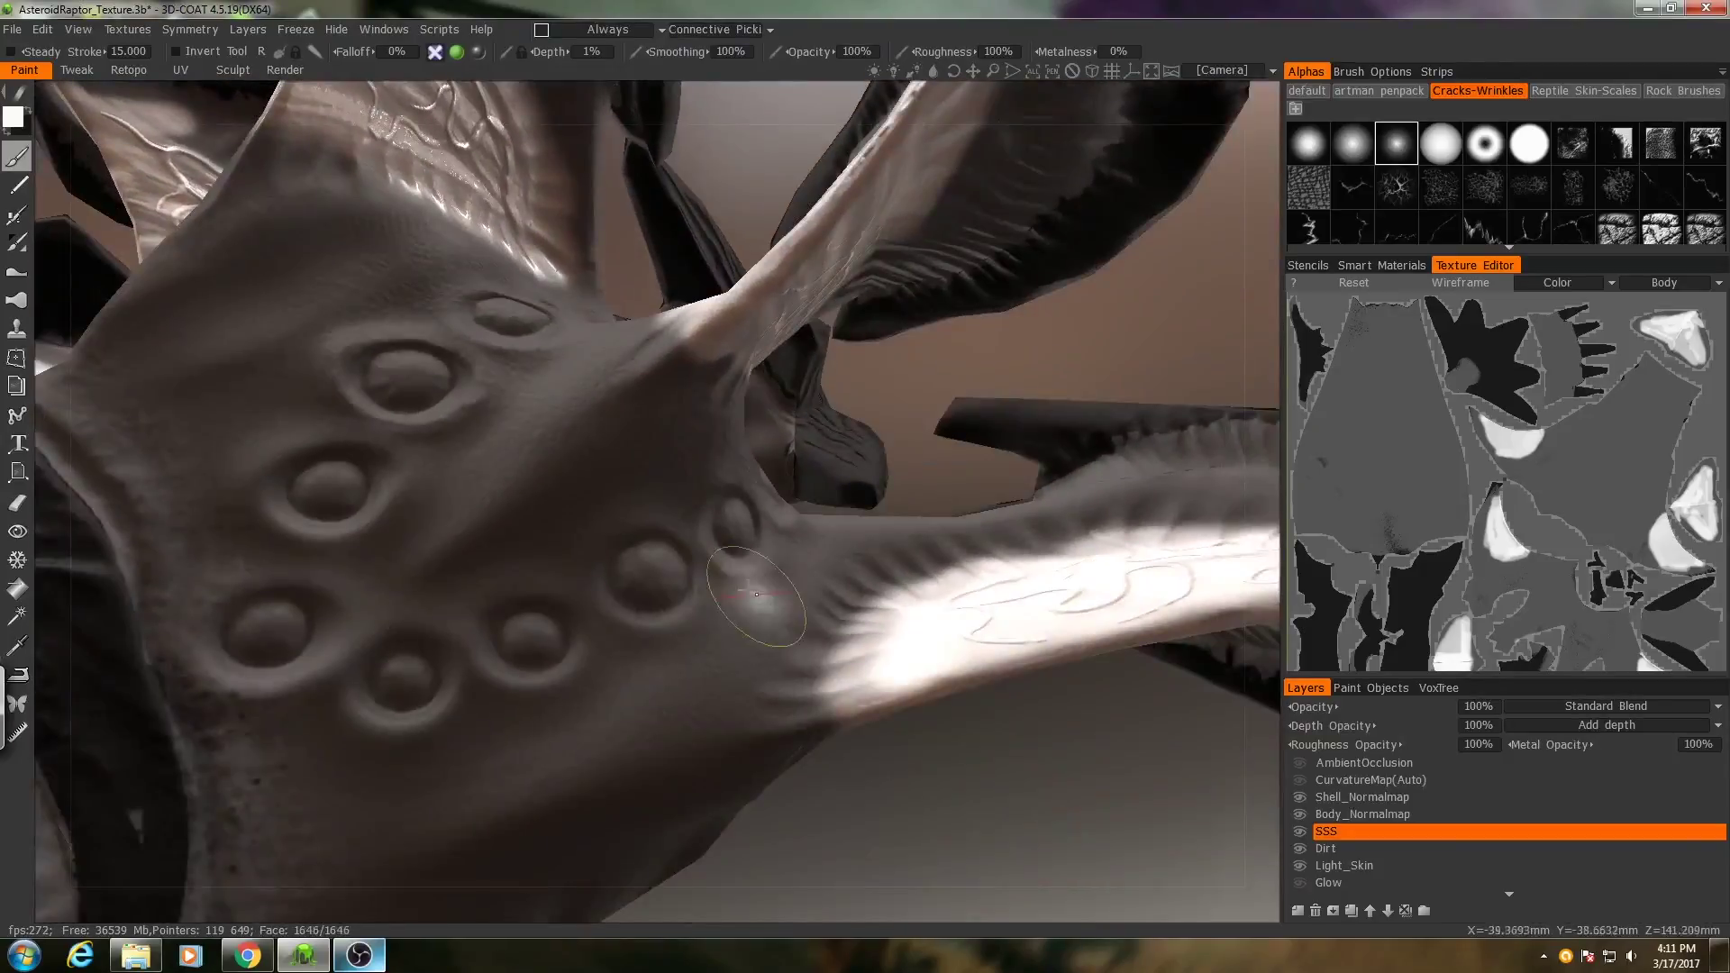
left_click_drag(866, 595, 753, 606, "alt")
Sample the grey body color and touch up the edges of the white membranes with the brush.
left_click(17, 645)
left_click(16, 157)
left_click_drag(865, 420, 978, 388)
left_click_drag(913, 559, 627, 439, "alt")
mouse_move(627, 439)
right_mouse_down()
mouse_move(648, 520)
mouse_move(772, 637)
mouse_move(665, 590)
mouse_move(792, 773)
mouse_move(624, 640)
right_mouse_up()
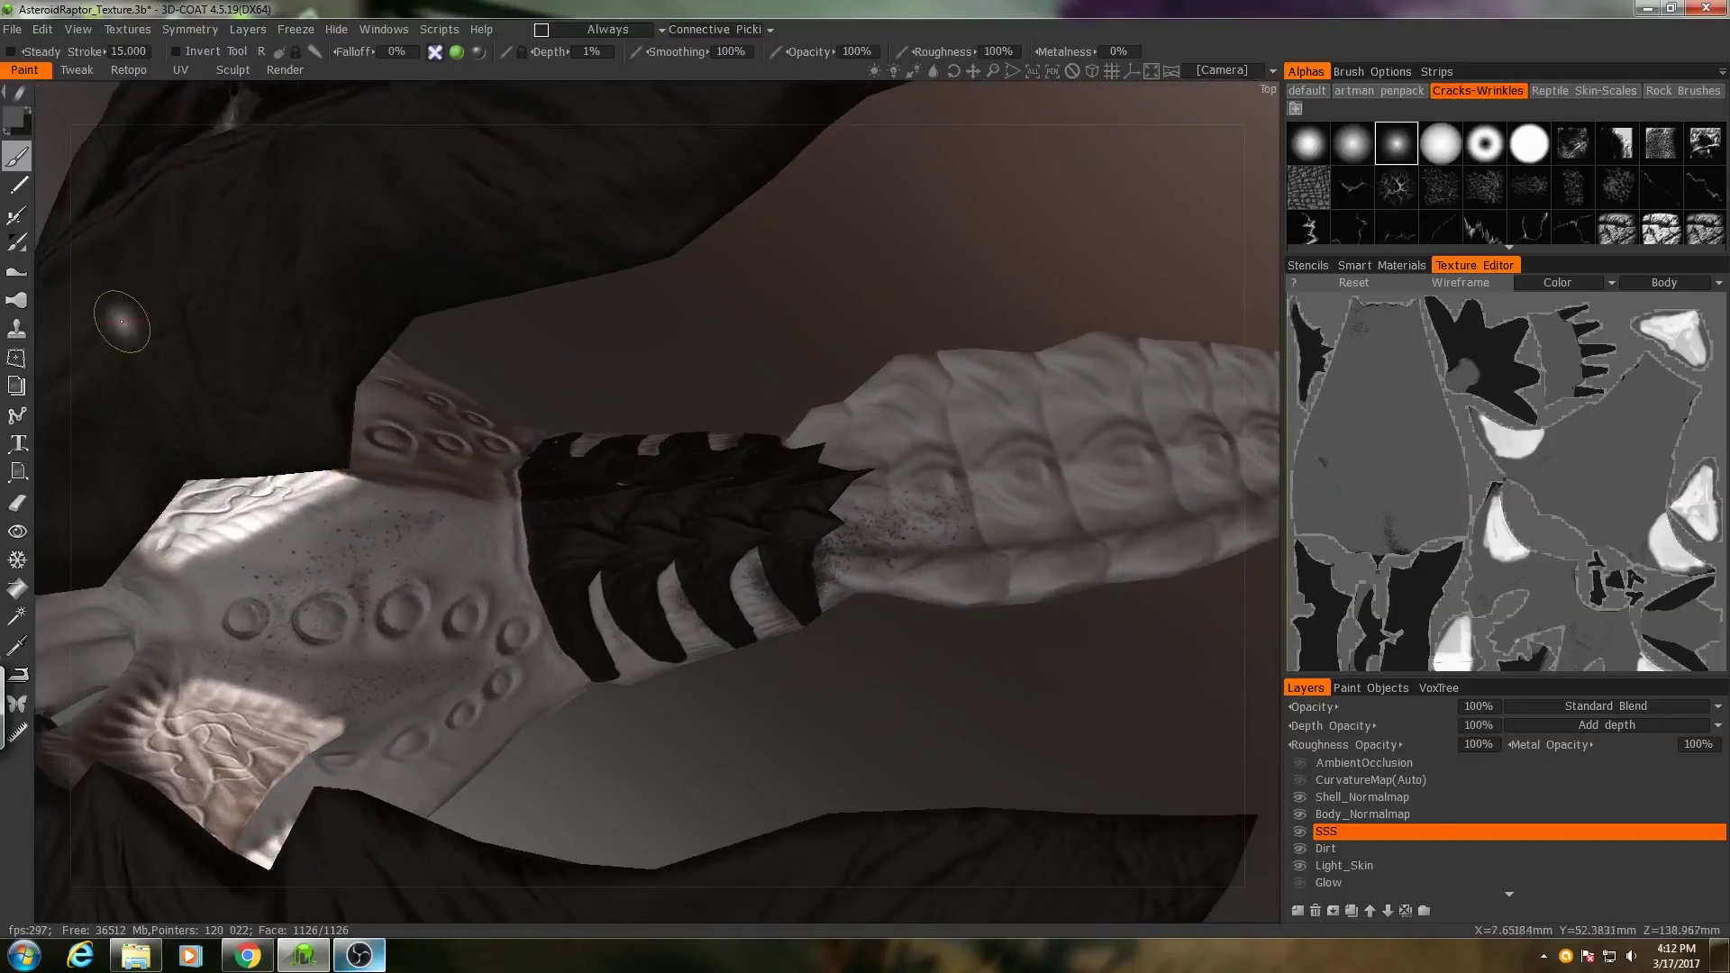
Choose a near-black brush color and softly darken the chest around the row of round bumps.
left_click(18, 121)
left_click_drag(585, 614, 541, 613)
left_click(572, 708)
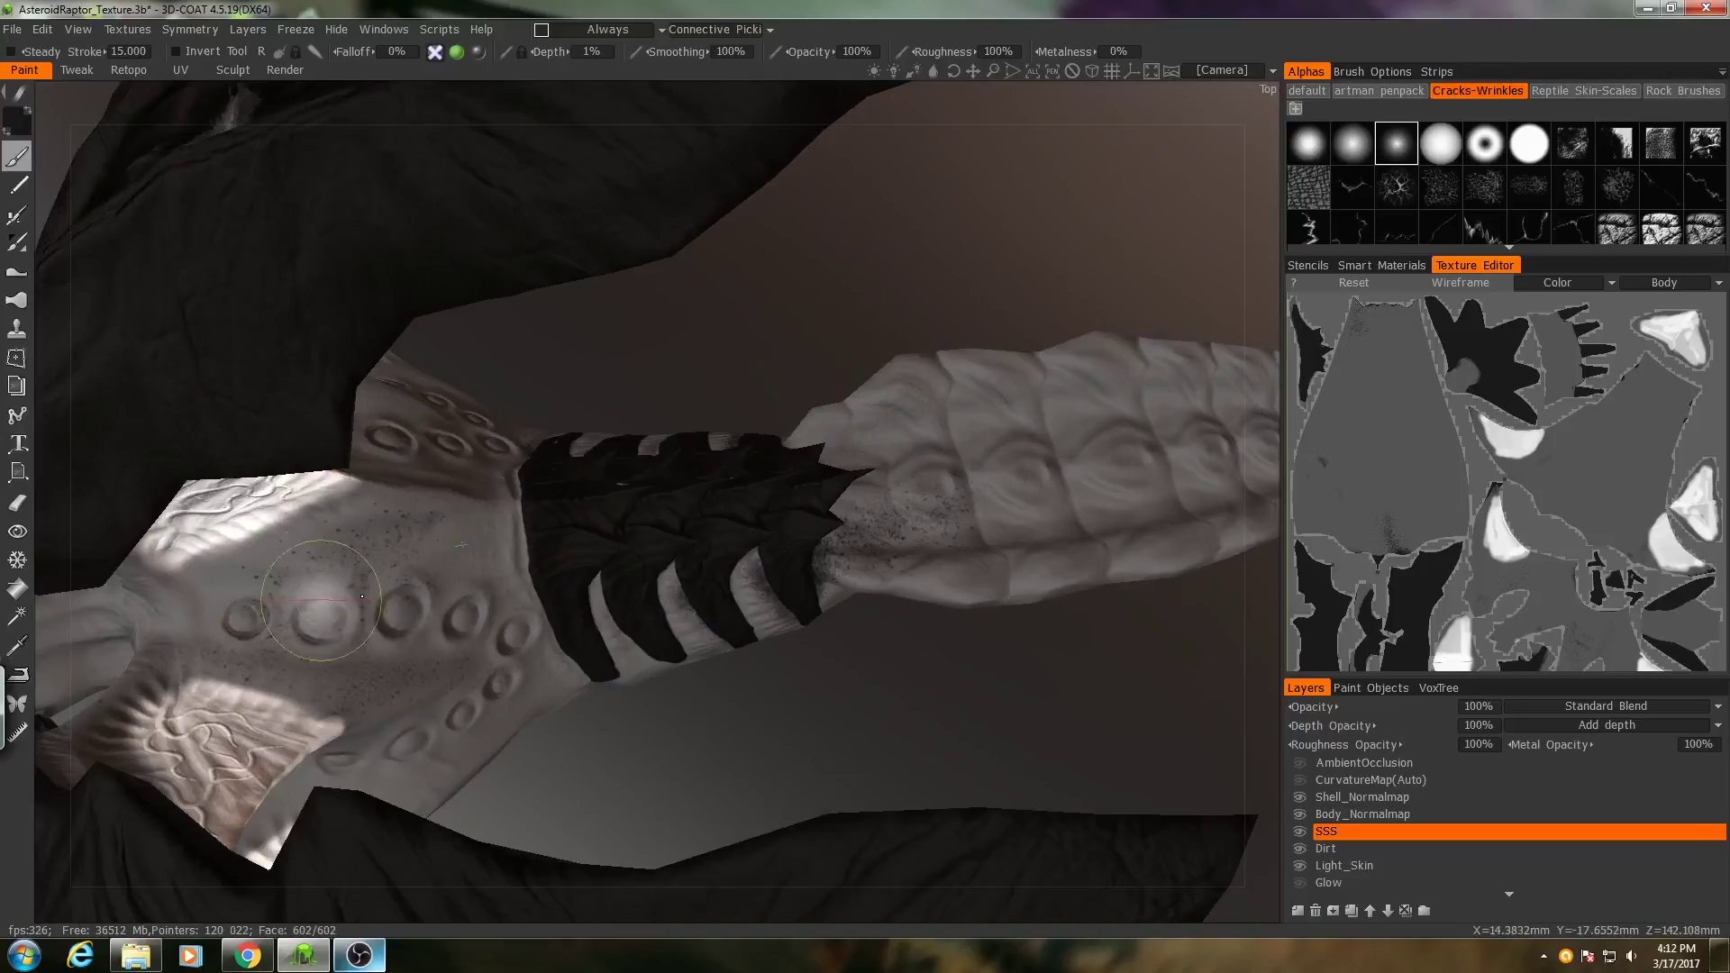
right_click_drag(361, 596, 491, 473)
mouse_move(491, 473)
left_mouse_down()
mouse_move(577, 496)
mouse_move(618, 533)
mouse_move(590, 568)
left_mouse_up()
mouse_move(591, 568)
left_mouse_down("alt")
mouse_move(619, 498)
mouse_move(717, 424)
left_mouse_up("alt")
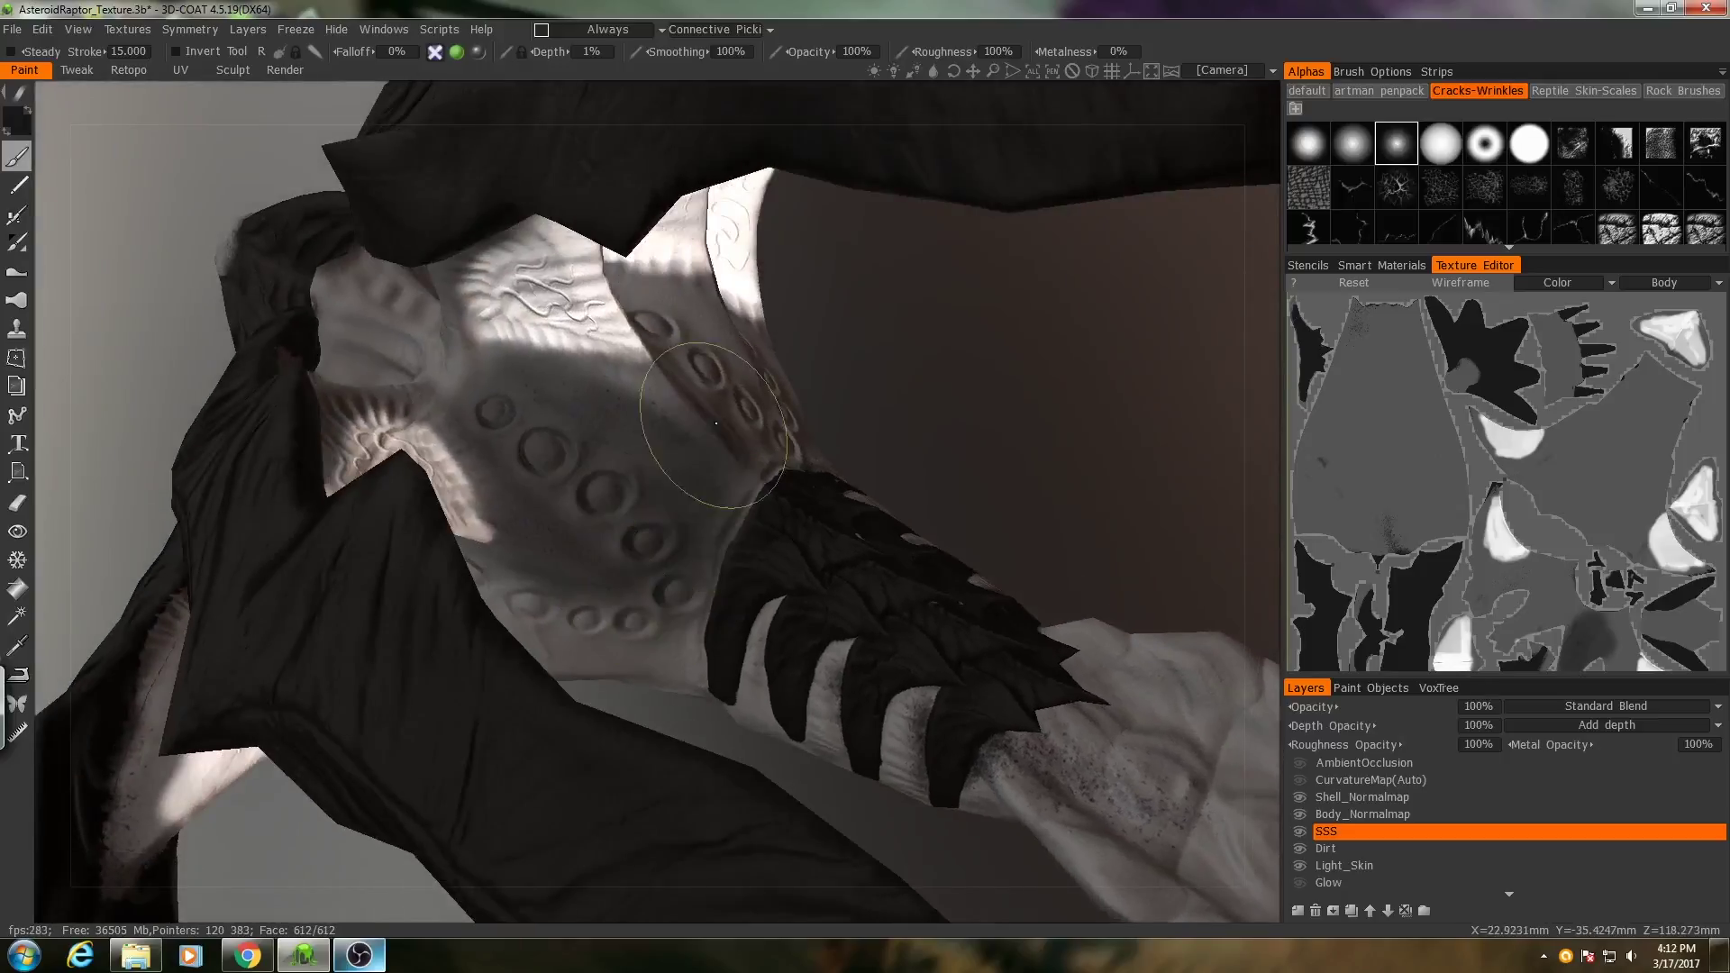
Extend the dark shading across the rest of the torso and toward the tail, and check the mask in flat shading.
mouse_move(622, 620)
left_mouse_down("alt")
mouse_move(683, 390)
mouse_move(671, 415)
left_mouse_up("alt")
mouse_move(594, 523)
left_mouse_down()
mouse_move(568, 559)
mouse_move(667, 610)
left_mouse_up()
mouse_move(703, 667)
left_mouse_down("alt")
mouse_move(623, 518)
mouse_move(703, 378)
left_mouse_up("alt")
mouse_move(703, 379)
left_mouse_down()
mouse_move(812, 275)
mouse_move(1095, 581)
mouse_move(794, 505)
mouse_move(827, 514)
left_mouse_up()
mouse_move(825, 513)
right_mouse_down()
mouse_move(591, 676)
mouse_move(1012, 618)
mouse_move(664, 723)
mouse_move(529, 734)
mouse_move(559, 734)
mouse_move(610, 680)
right_mouse_up()
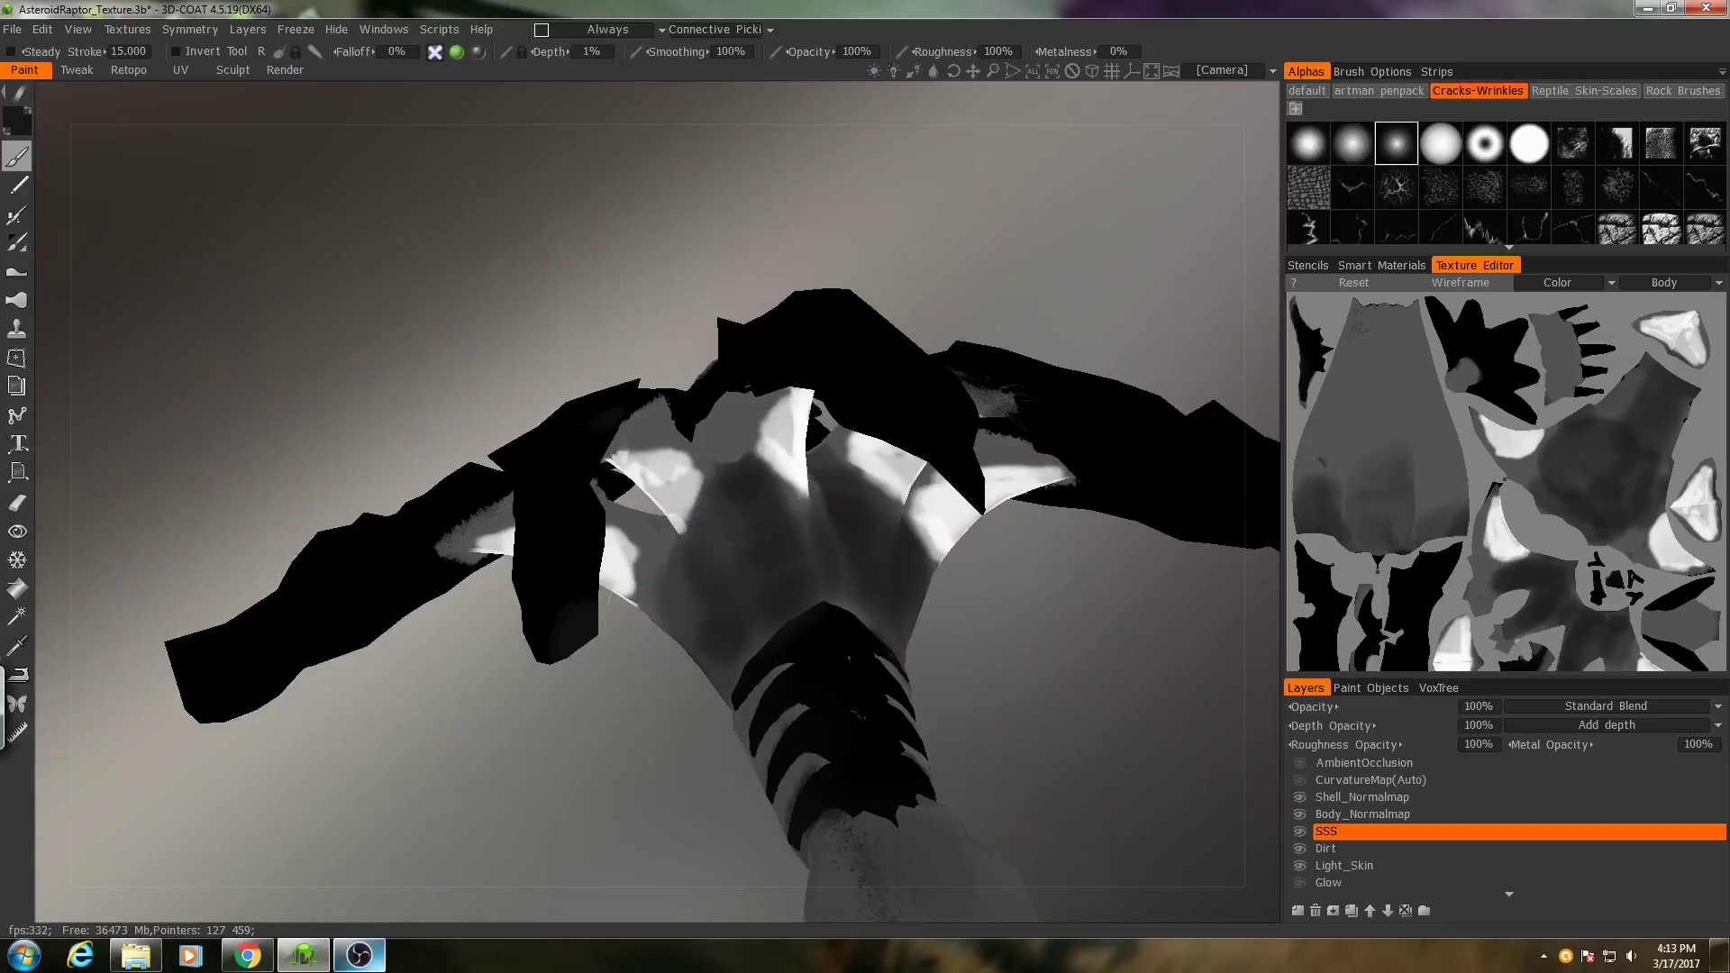
Add a new layer above the SSS layer and name it Noise.
right_click_drag(674, 632, 811, 560)
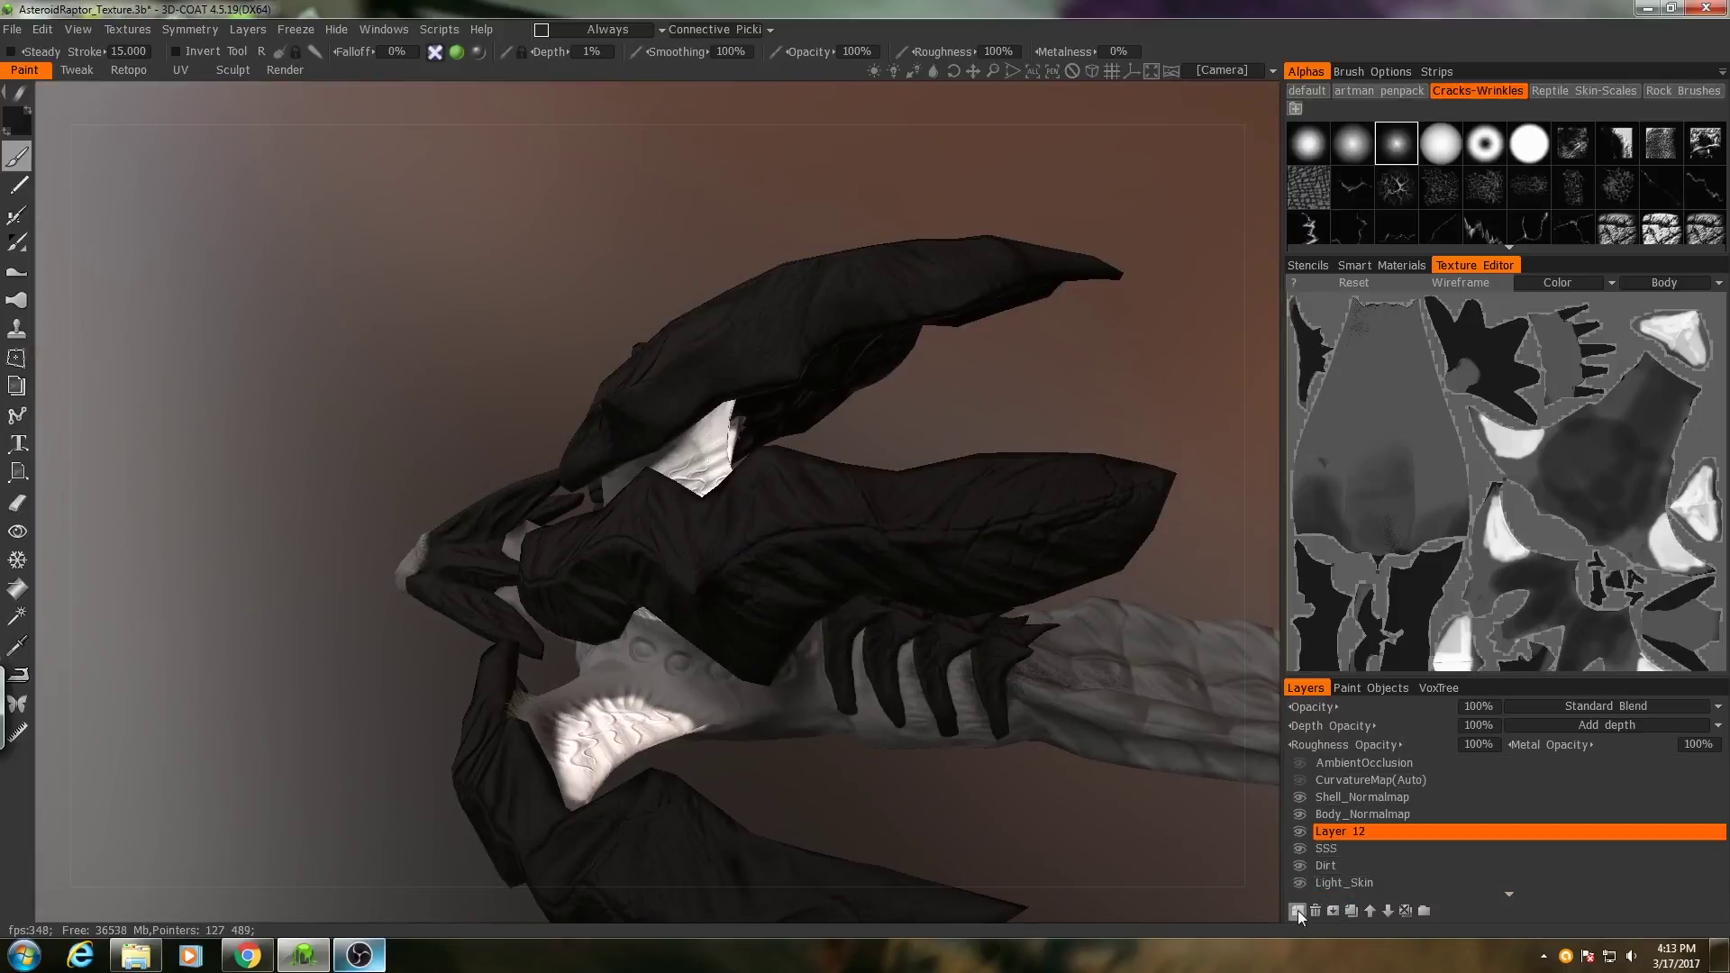
double_click(1336, 837)
type("Noi")
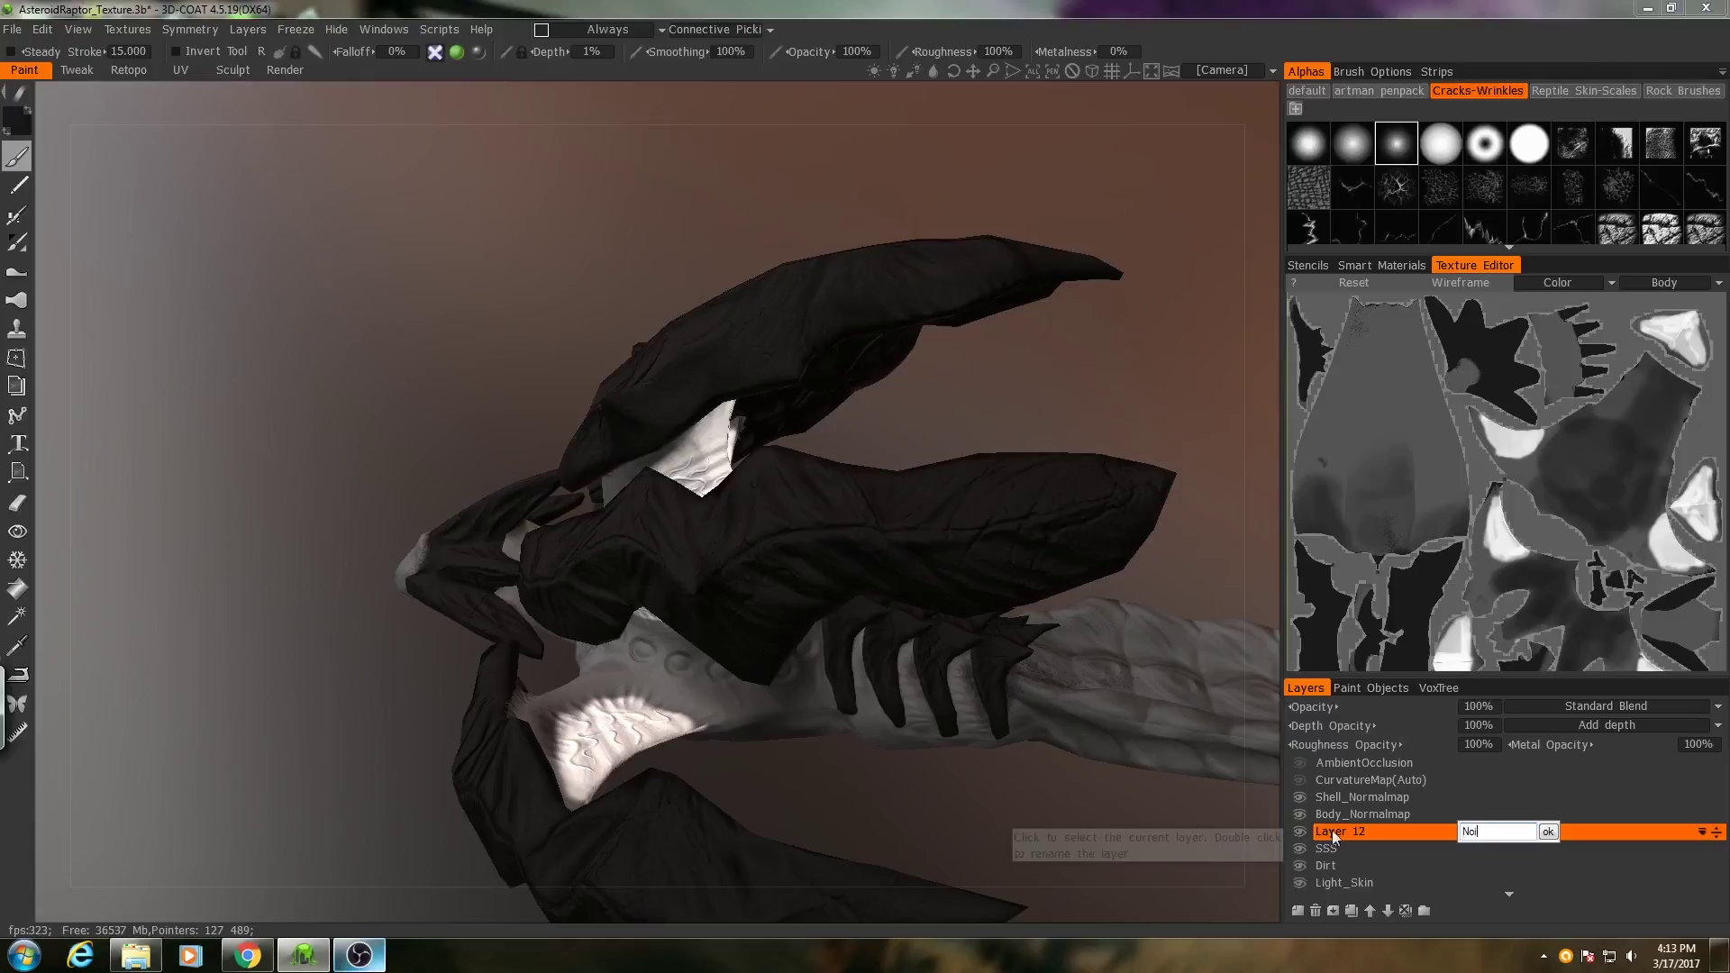
type("se")
key("Return")
Create a new smart material and apply procedural noise to its color texture.
right_click_drag(1004, 758, 863, 798)
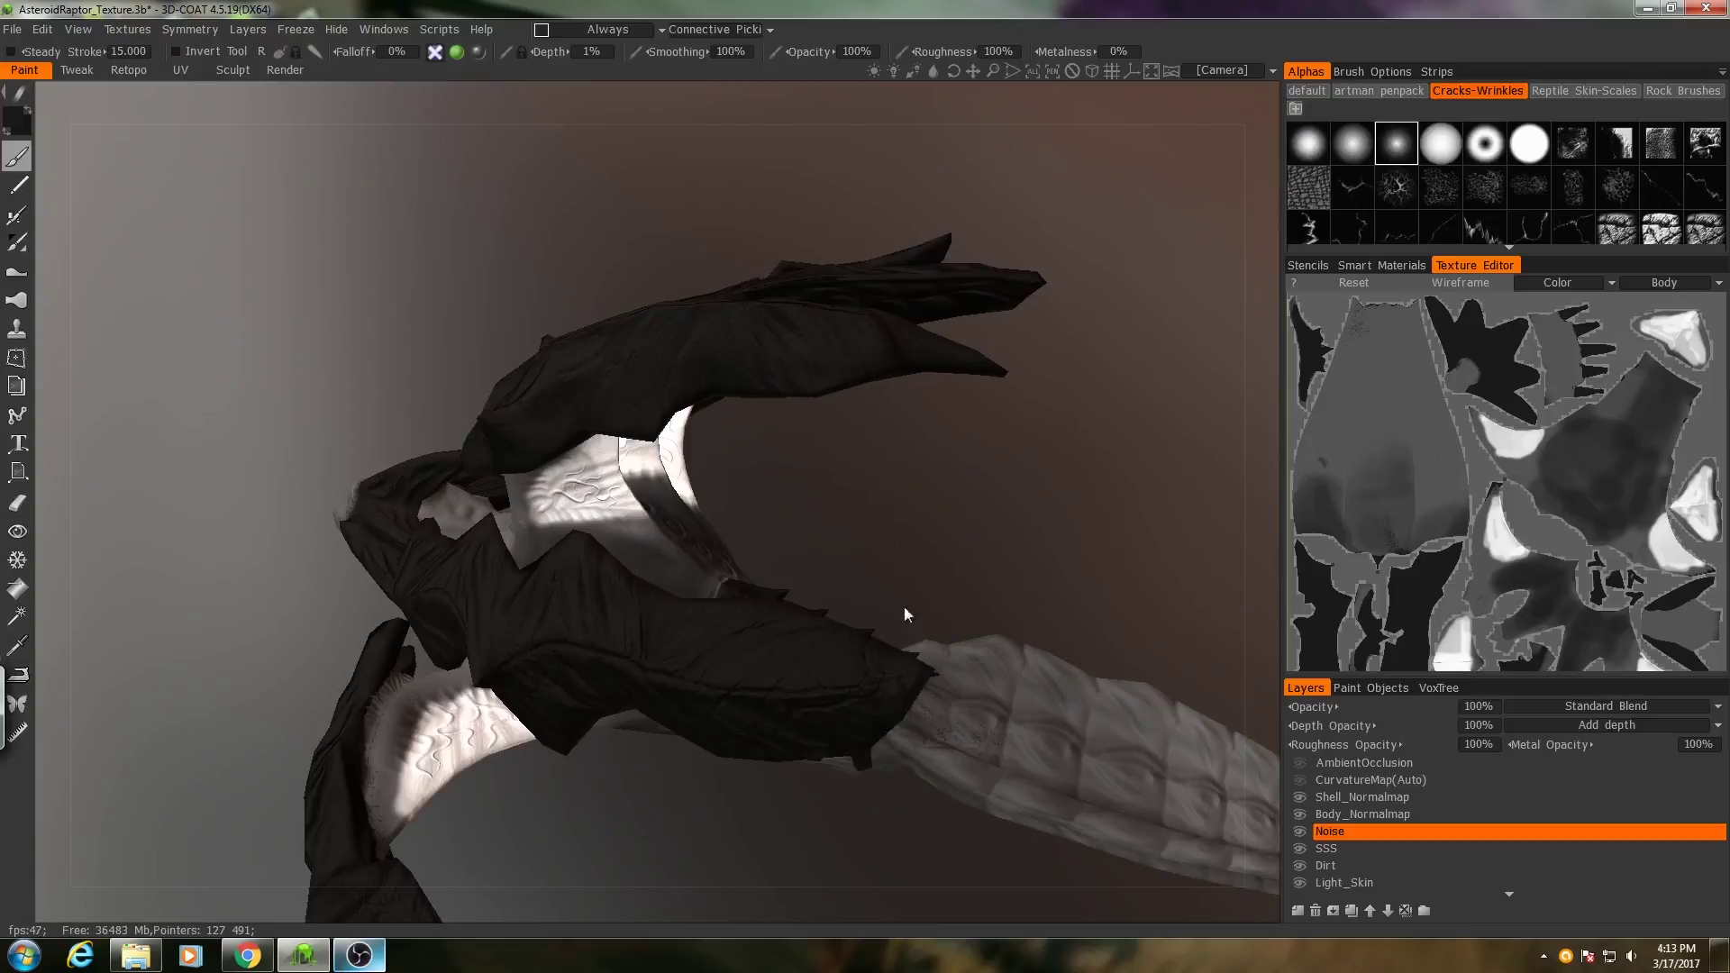
mouse_move(846, 559)
right_mouse_down()
mouse_move(831, 591)
mouse_move(846, 597)
right_mouse_up()
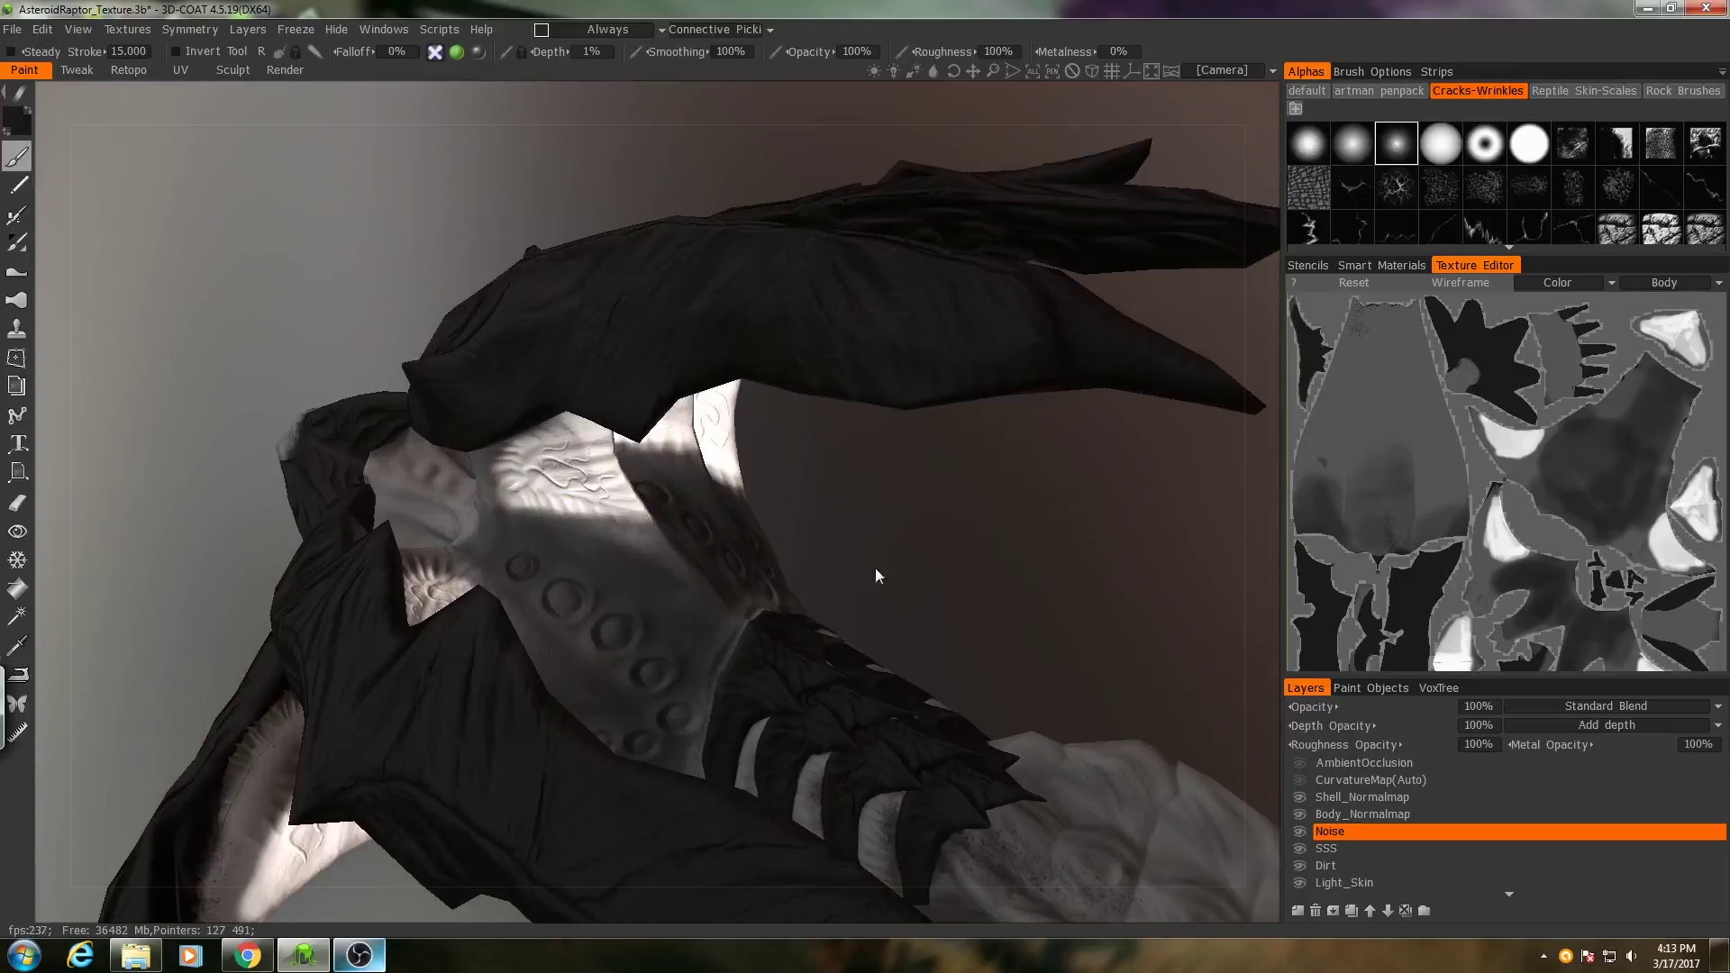
scroll(917, 565, "down", 3)
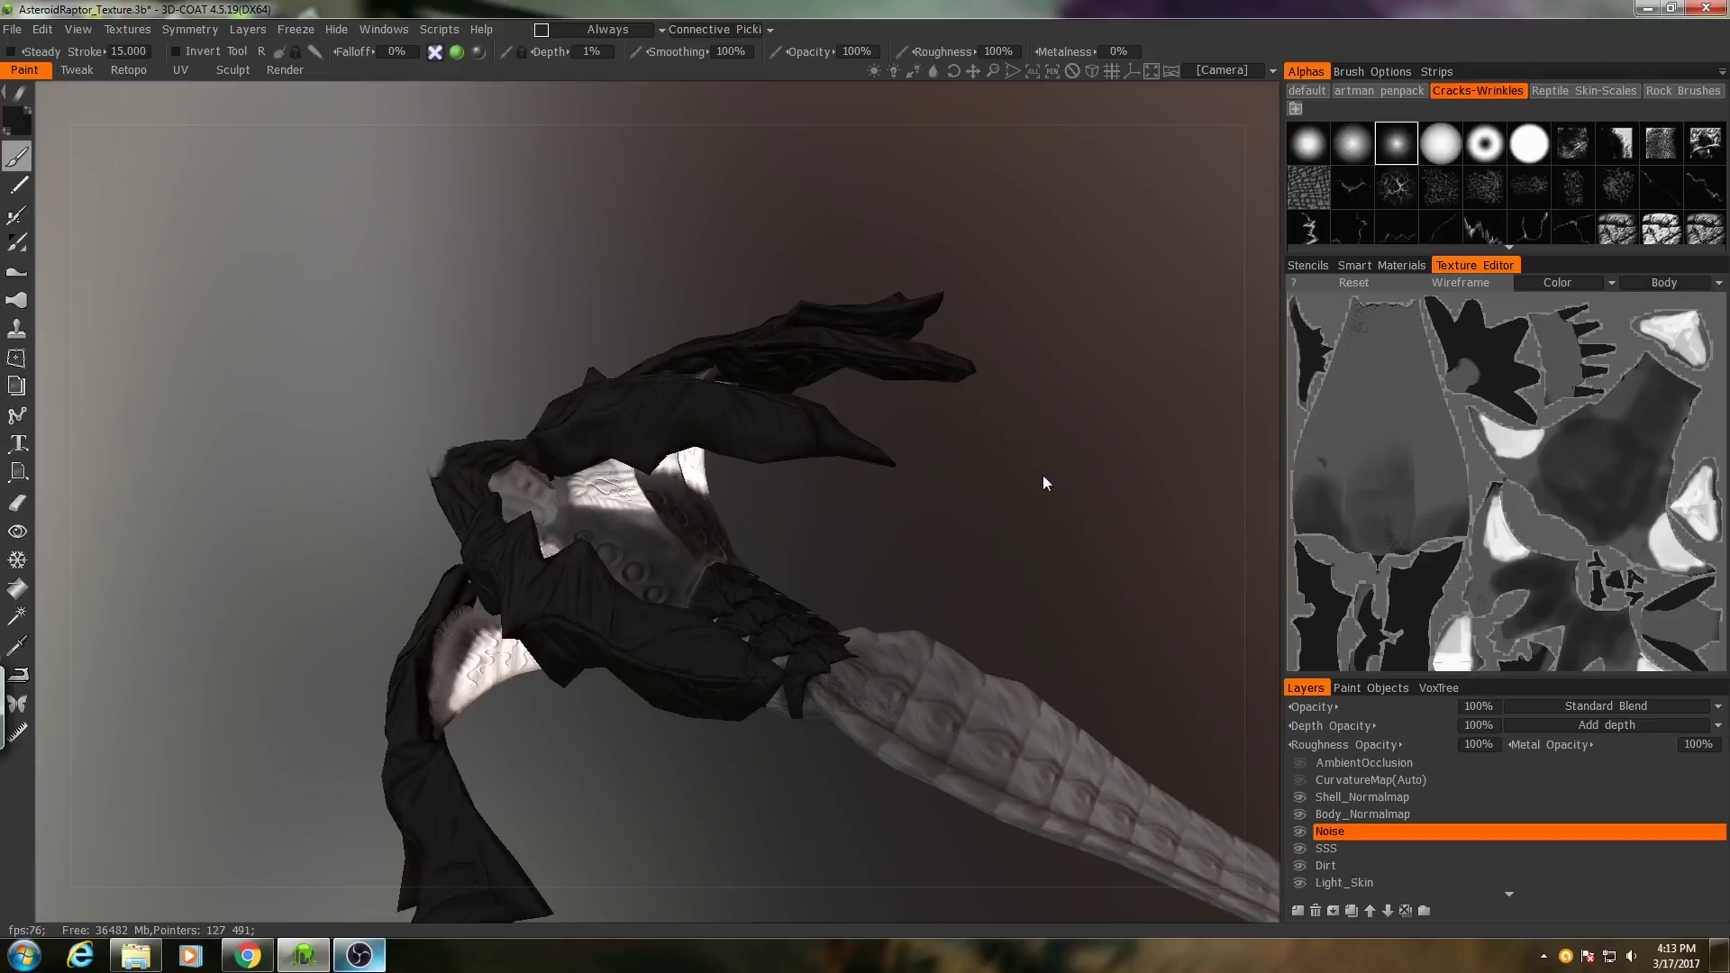
left_click(1365, 265)
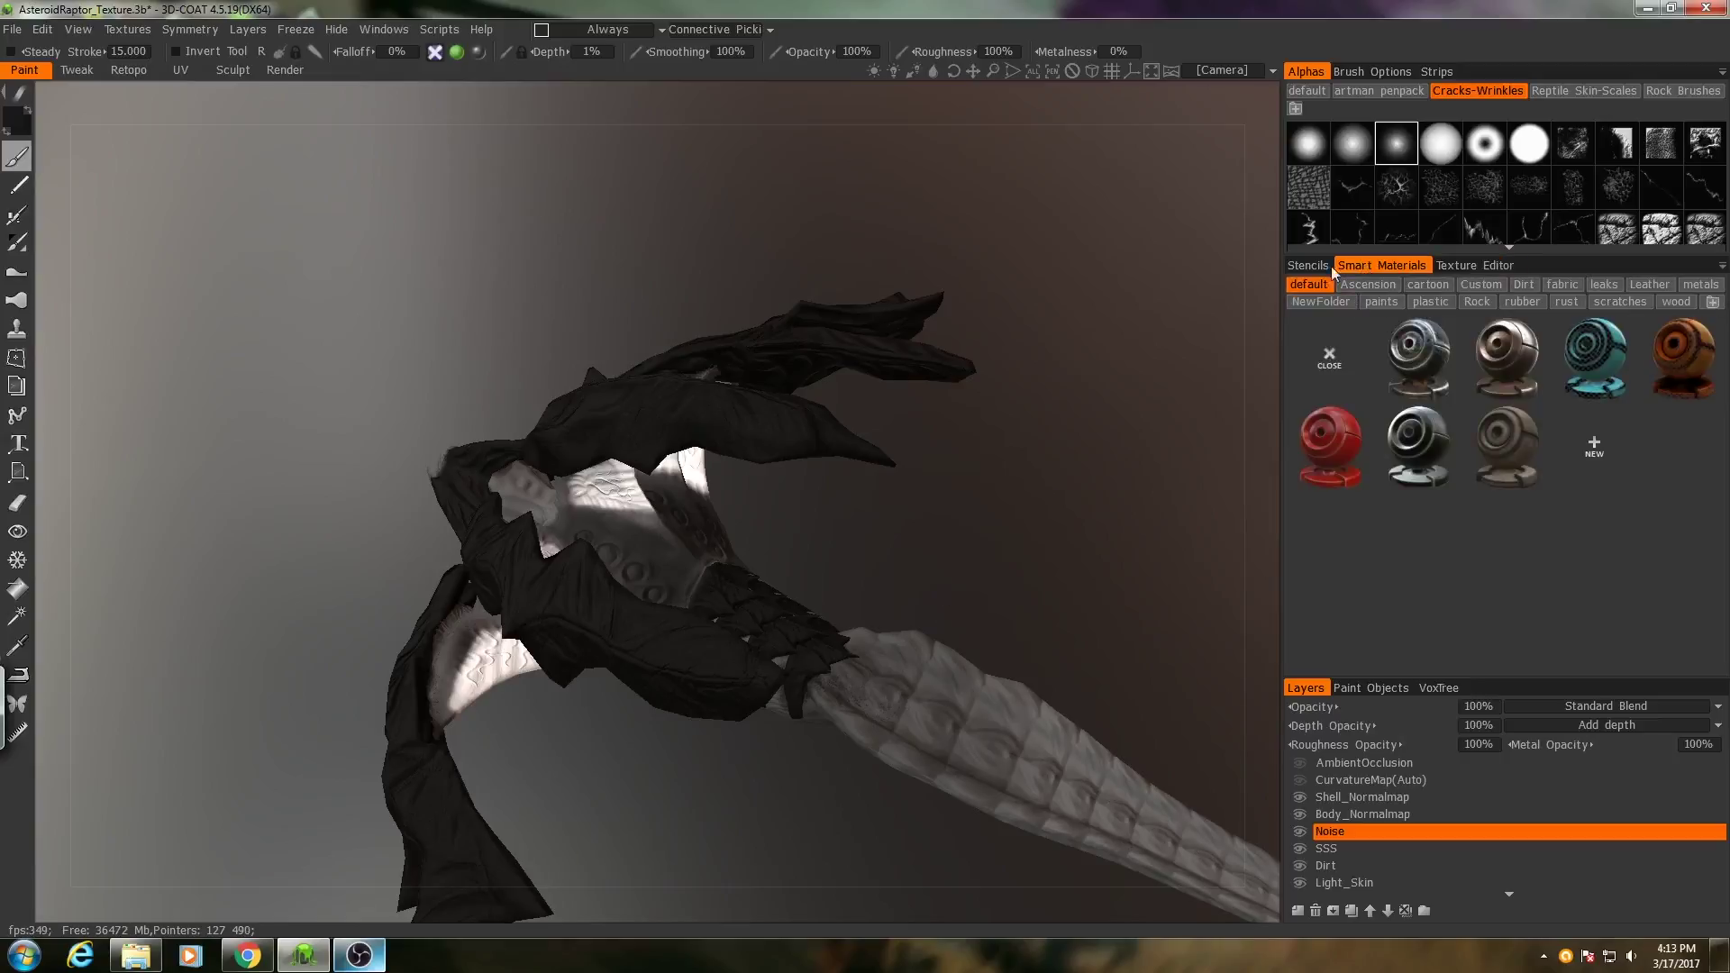
left_click(1592, 447)
left_click_drag(1030, 94, 452, 128)
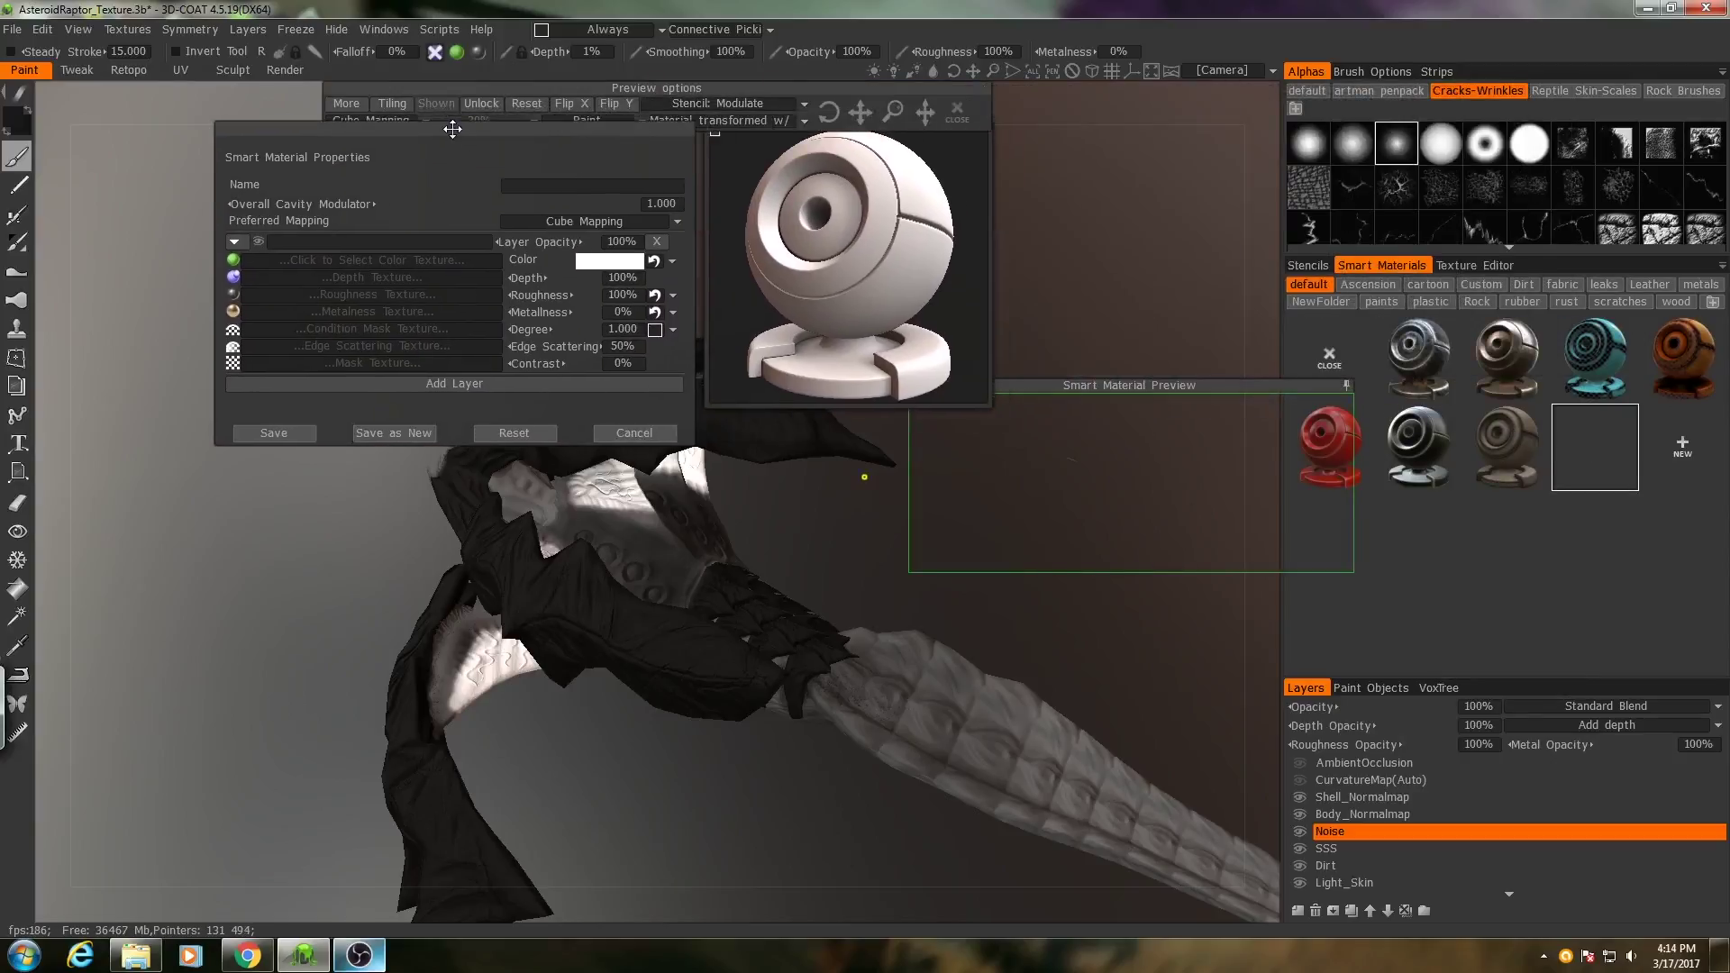
left_click(249, 262)
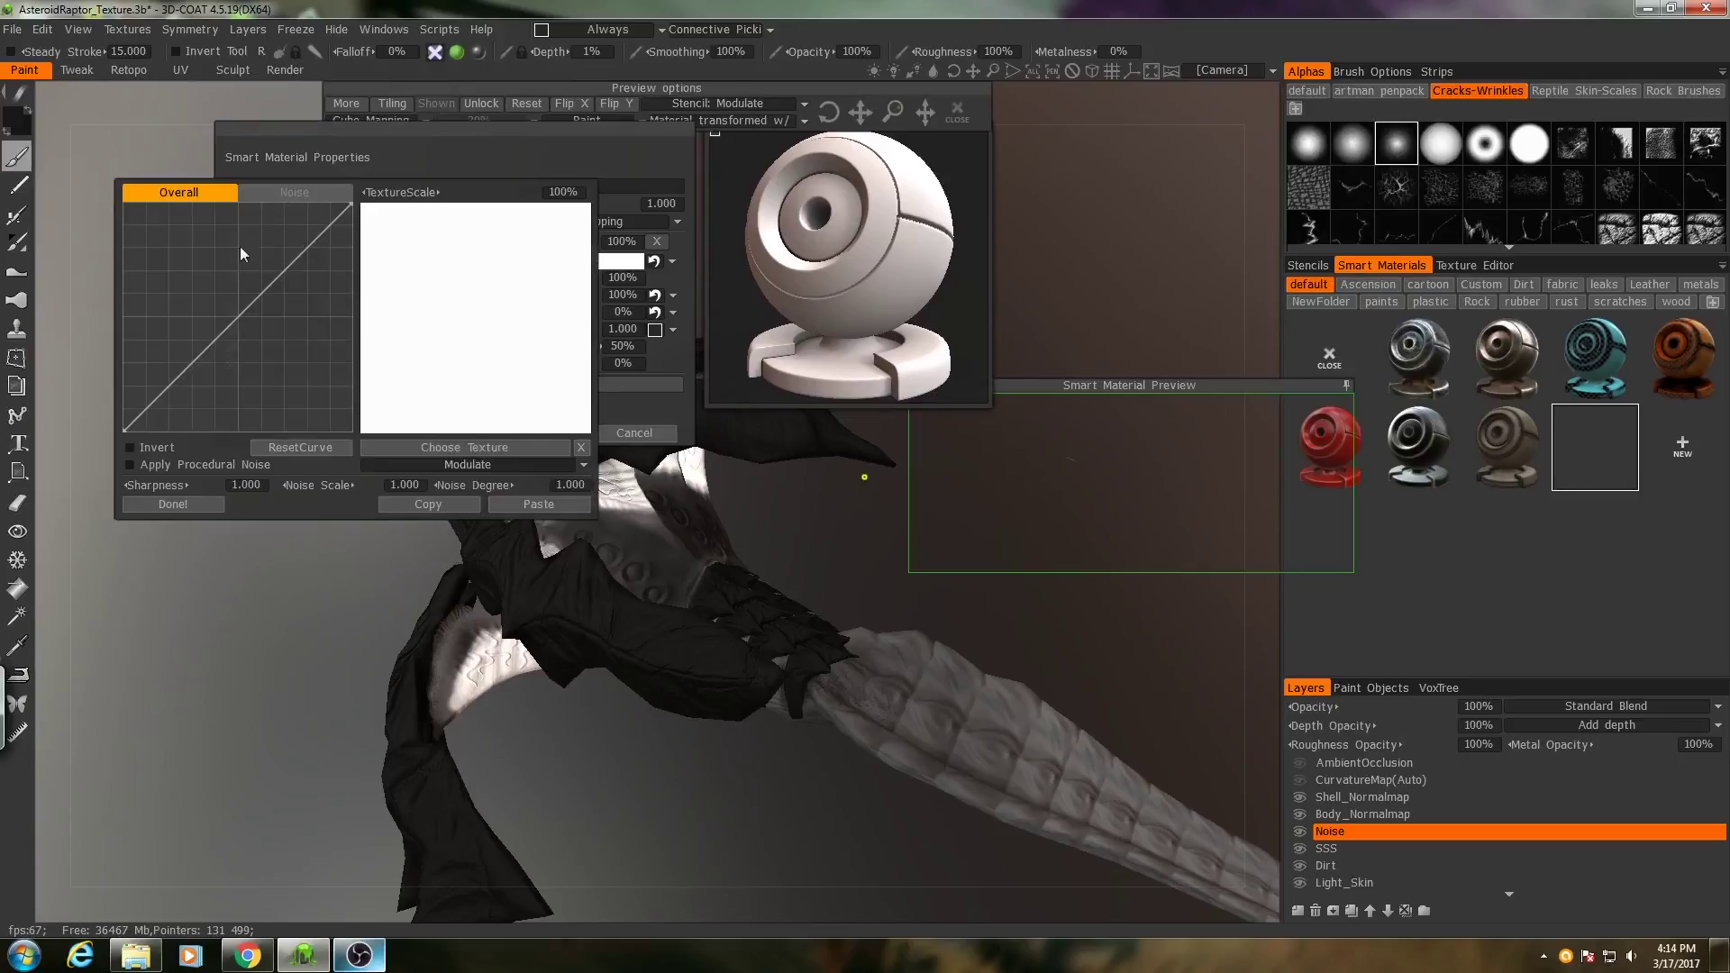
left_click(132, 465)
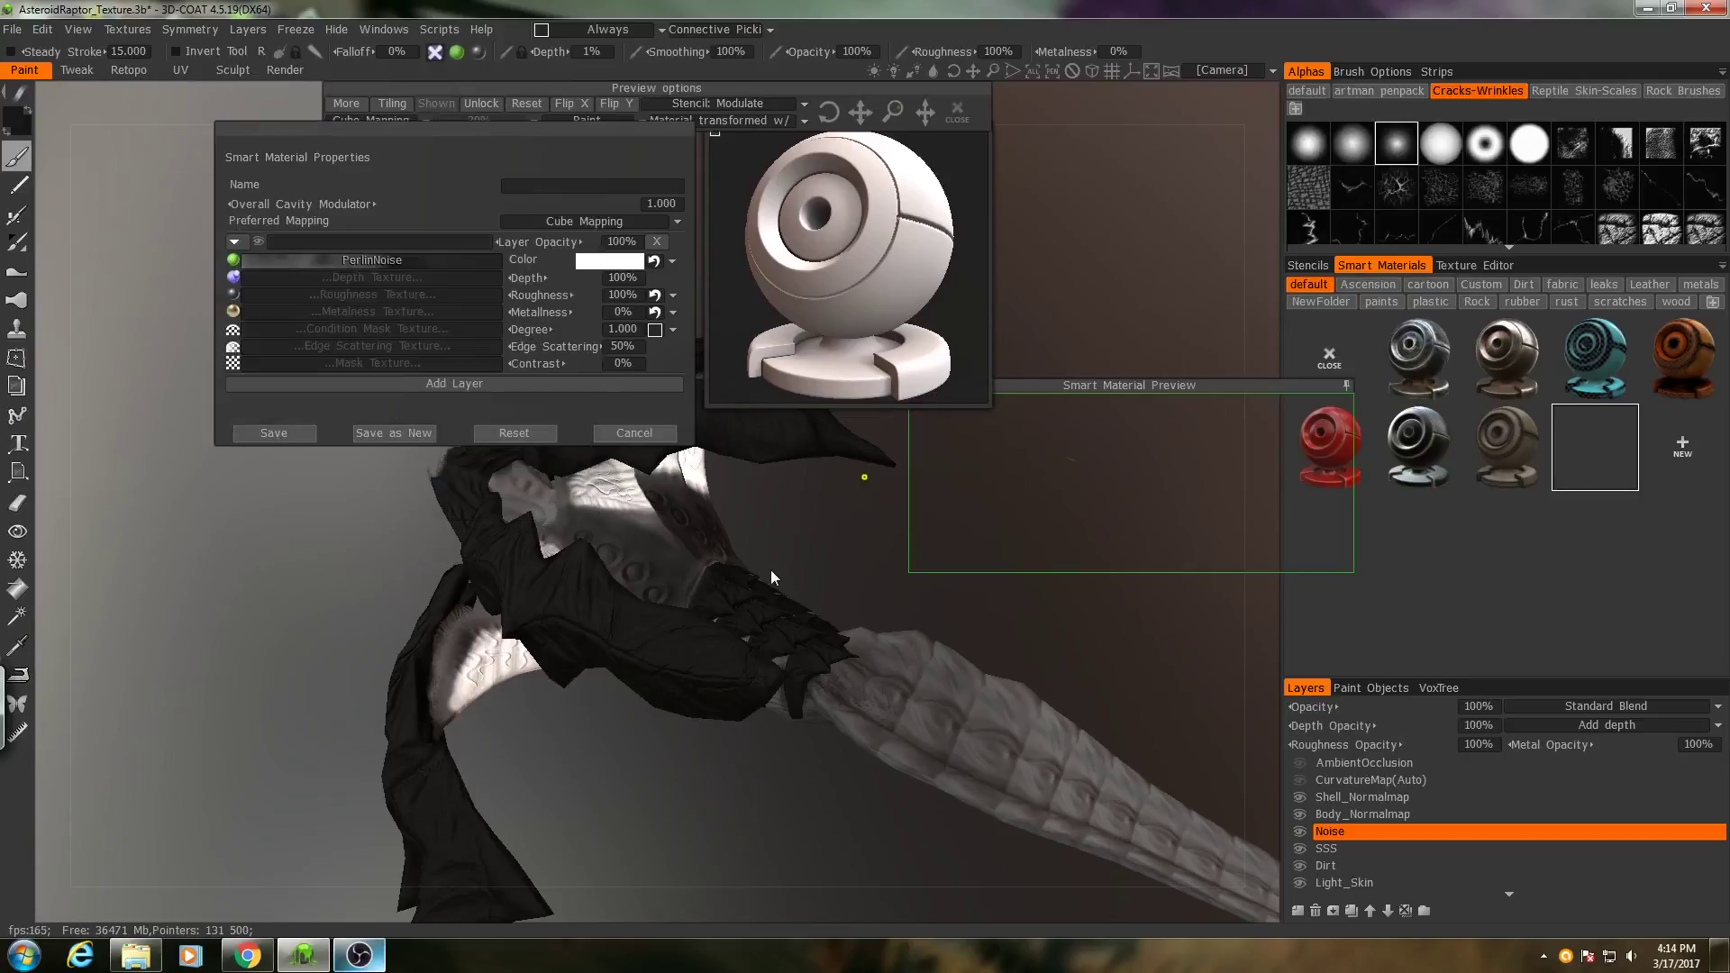
Place the smart material preview over the creature's body and examine the noise pattern from several angles.
left_click_drag(370, 541, 688, 537)
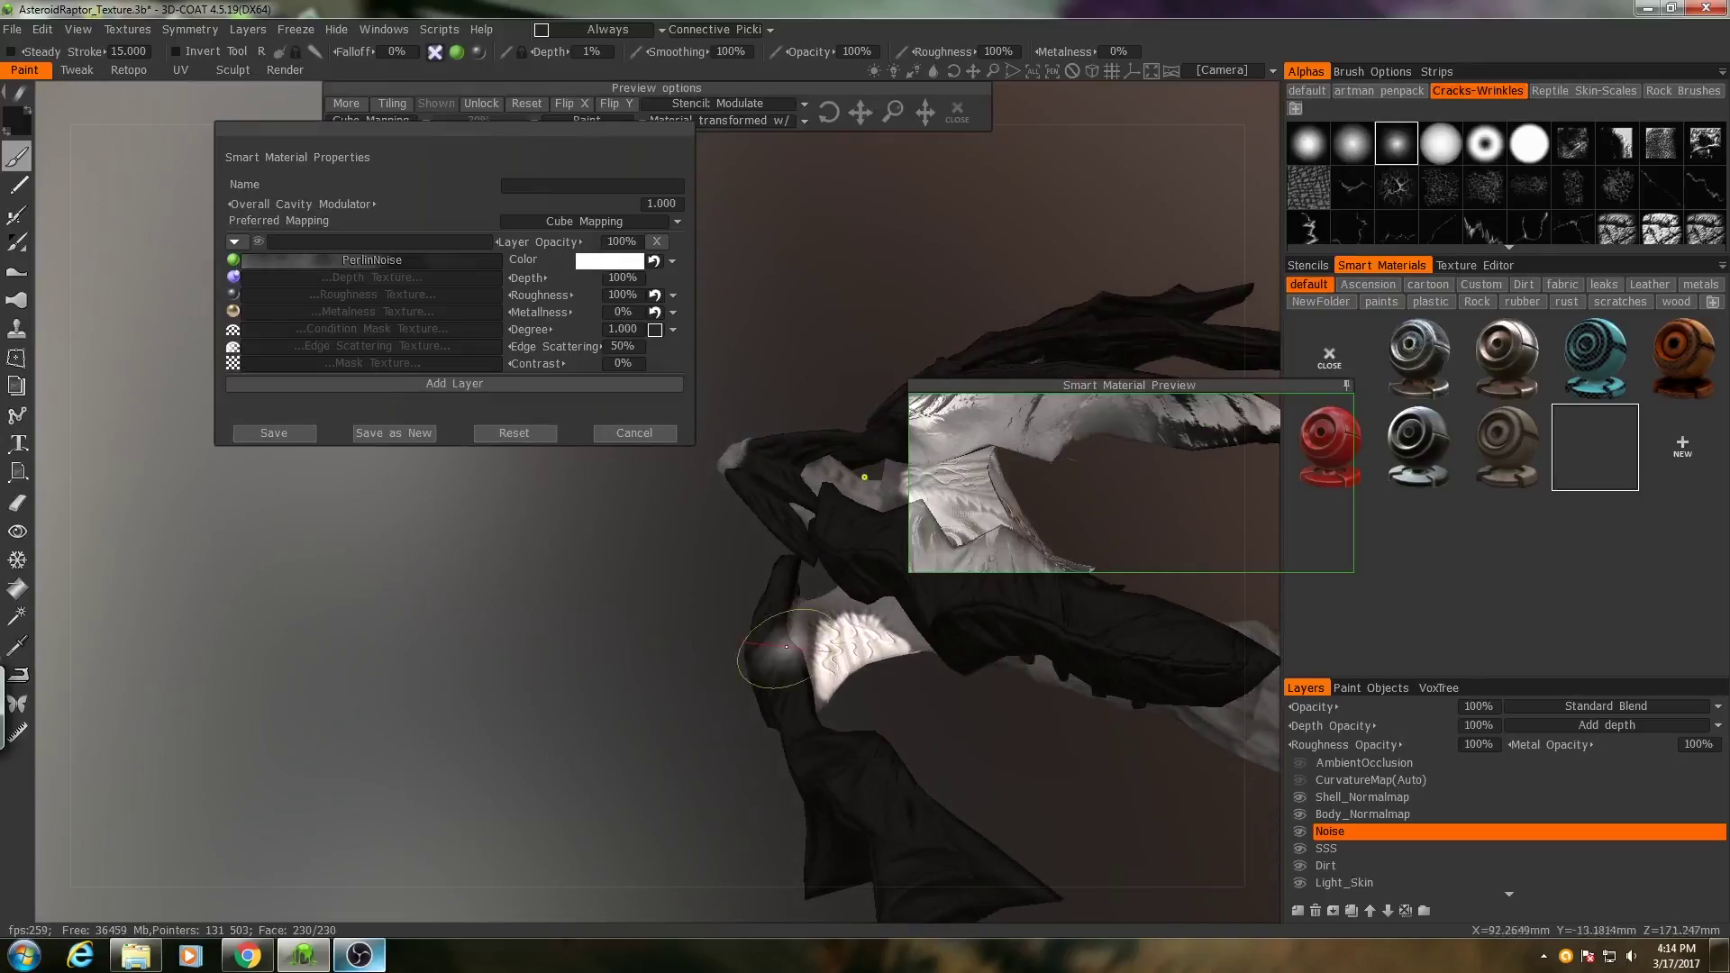
left_click_drag(687, 641, 587, 637, "alt")
left_click_drag(694, 638, 529, 631, "alt")
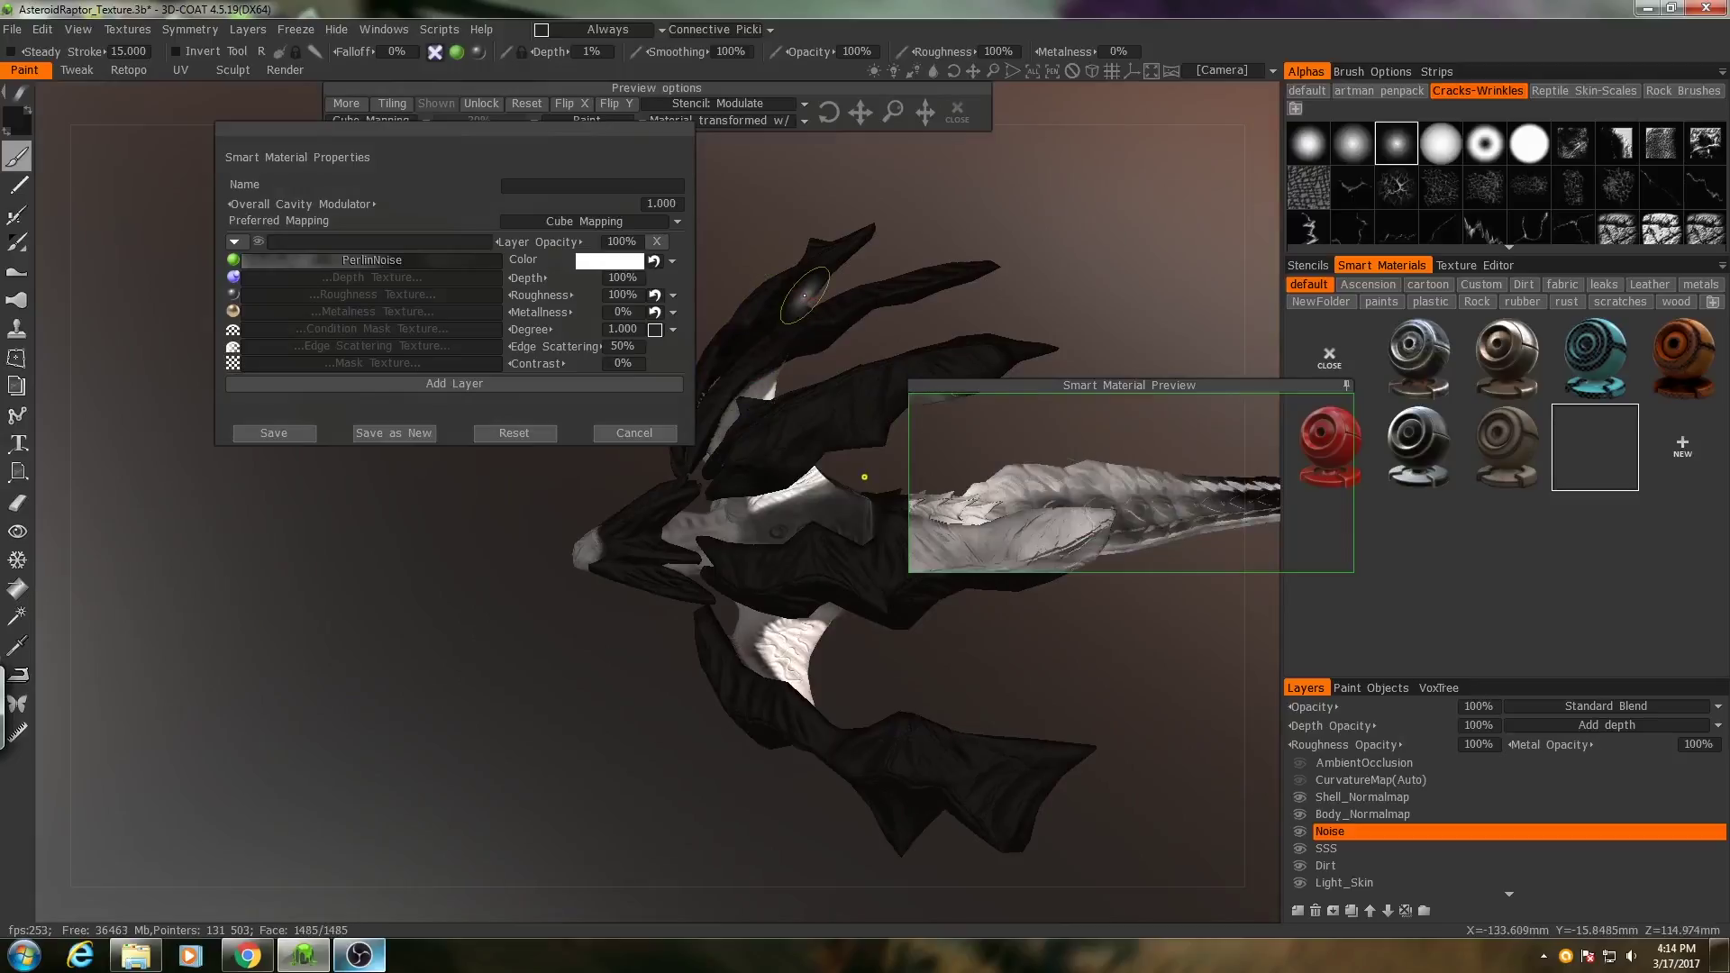
mouse_move(793, 527)
left_mouse_down("alt")
mouse_move(653, 577)
mouse_move(790, 557)
left_mouse_up("alt")
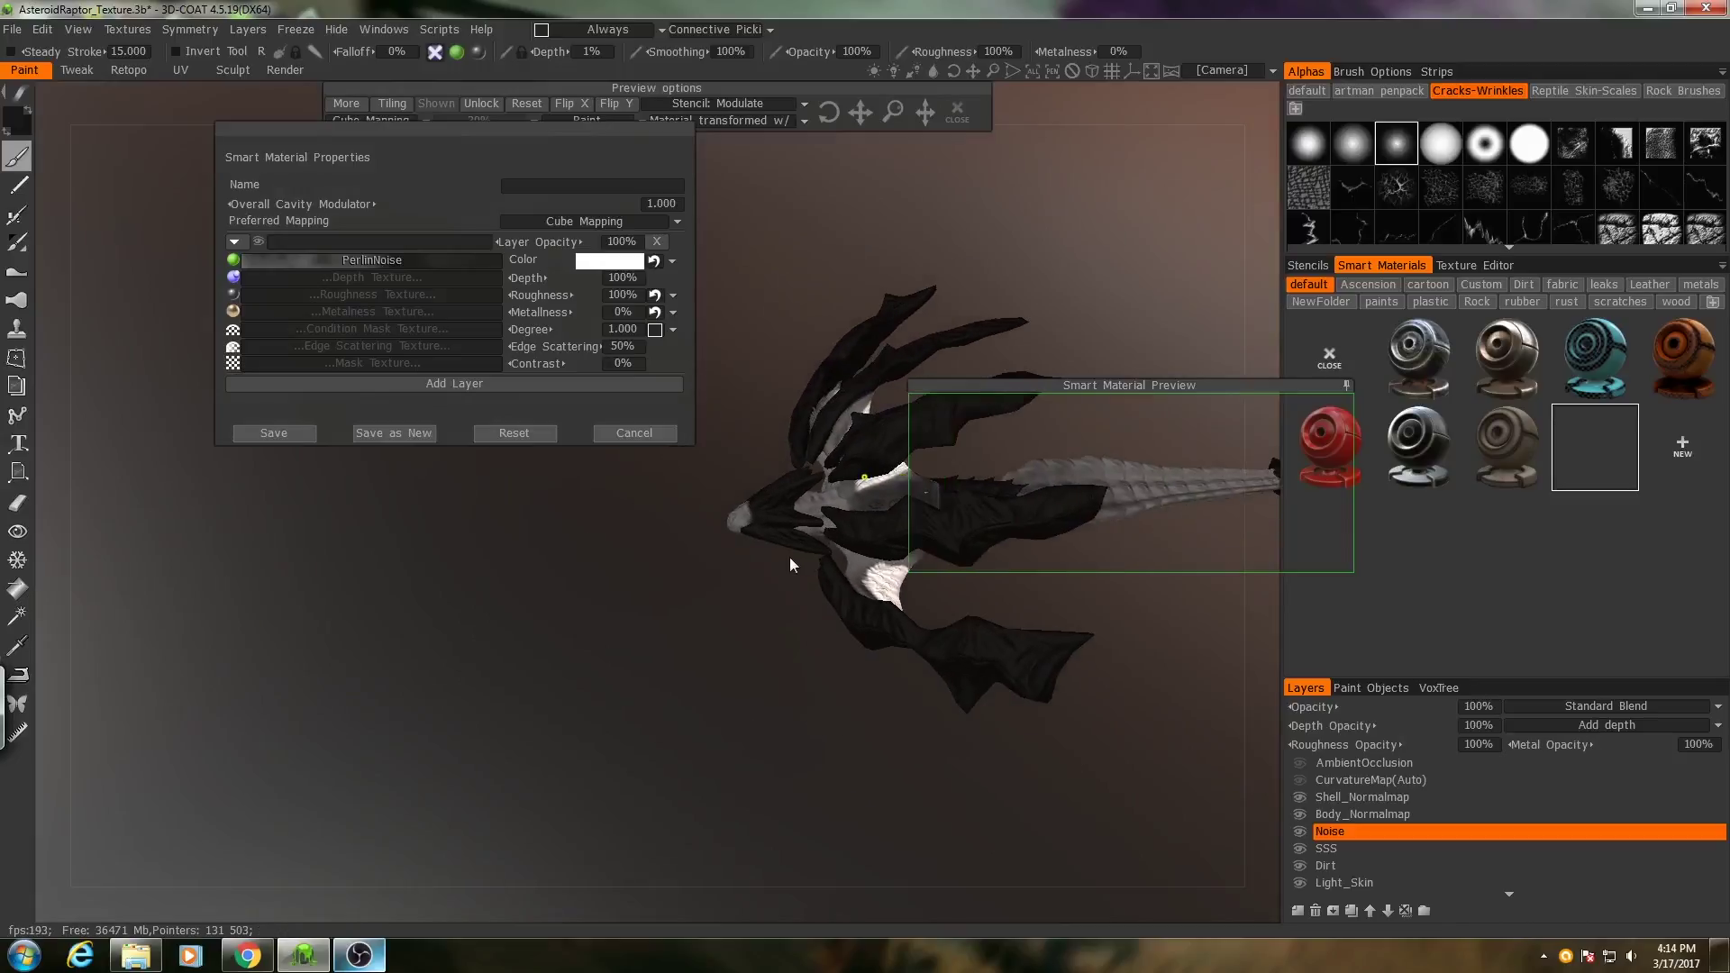
left_click_drag(895, 111, 894, 111)
left_click_drag(613, 554, 890, 624)
left_click_drag(1082, 386, 902, 431)
left_click_drag(1017, 728, 671, 597)
right_click_drag(671, 596, 1031, 721)
left_click_drag(1033, 728, 872, 737)
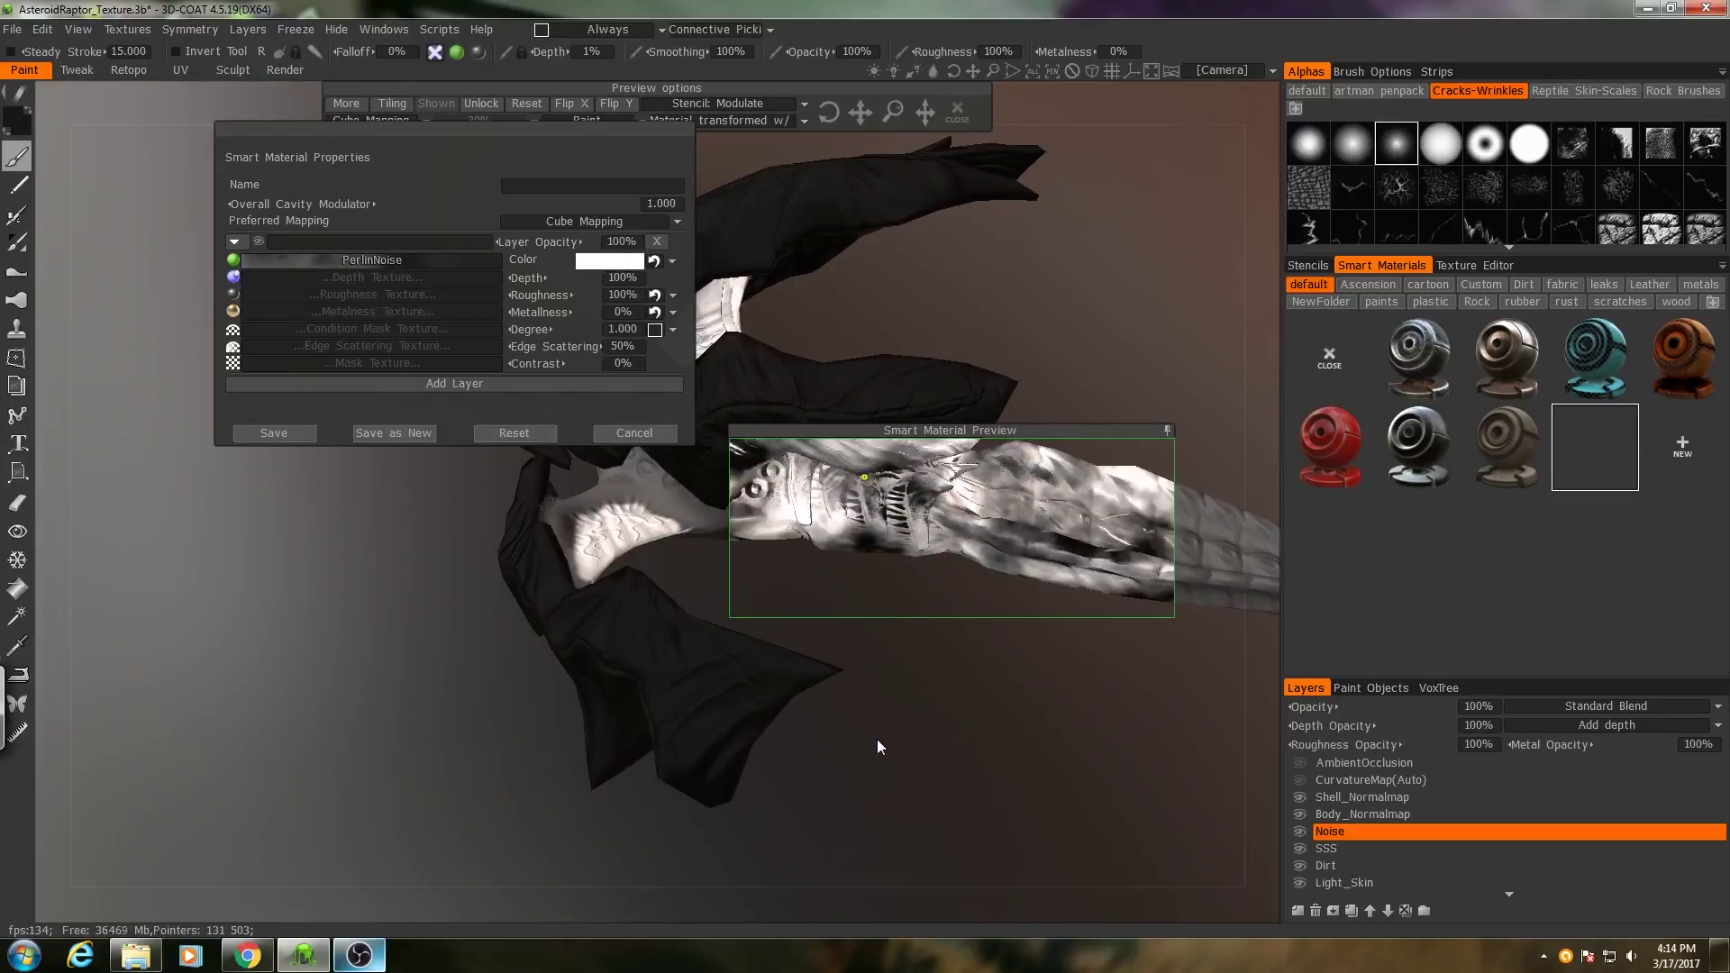
Fill the whole Noise layer with the Perlin noise material using the Fill tool in Layer mode, and collapse the material preview.
left_click(17, 595)
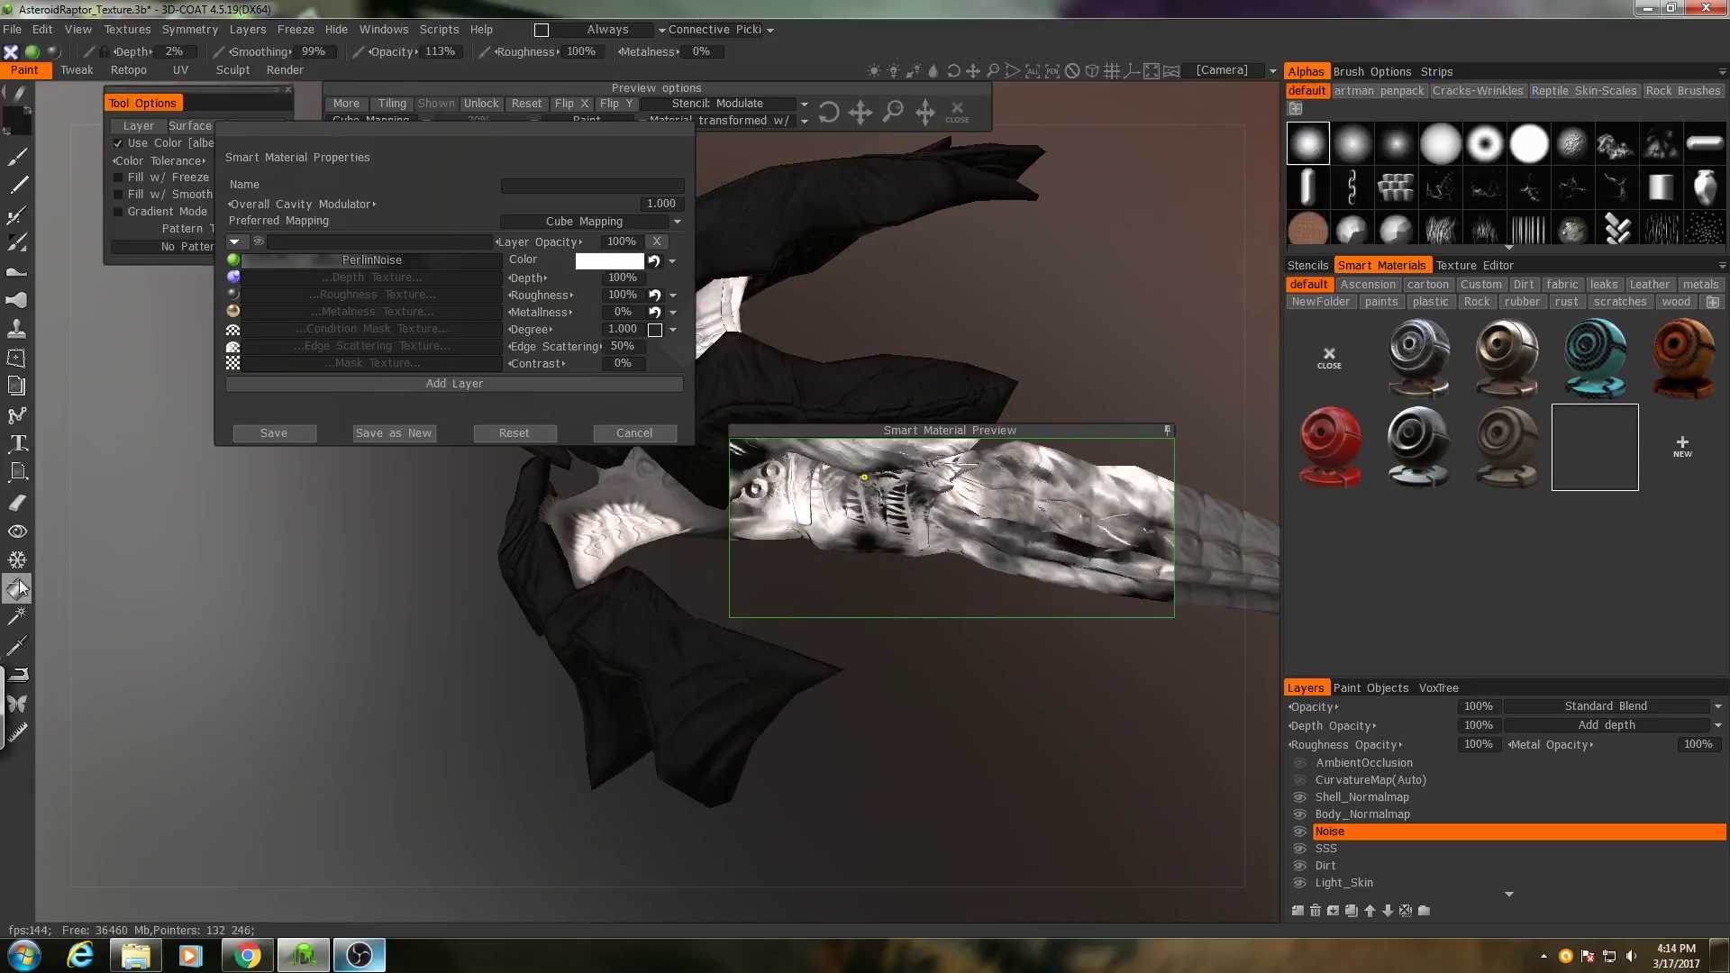
left_click(128, 127)
left_click(532, 532)
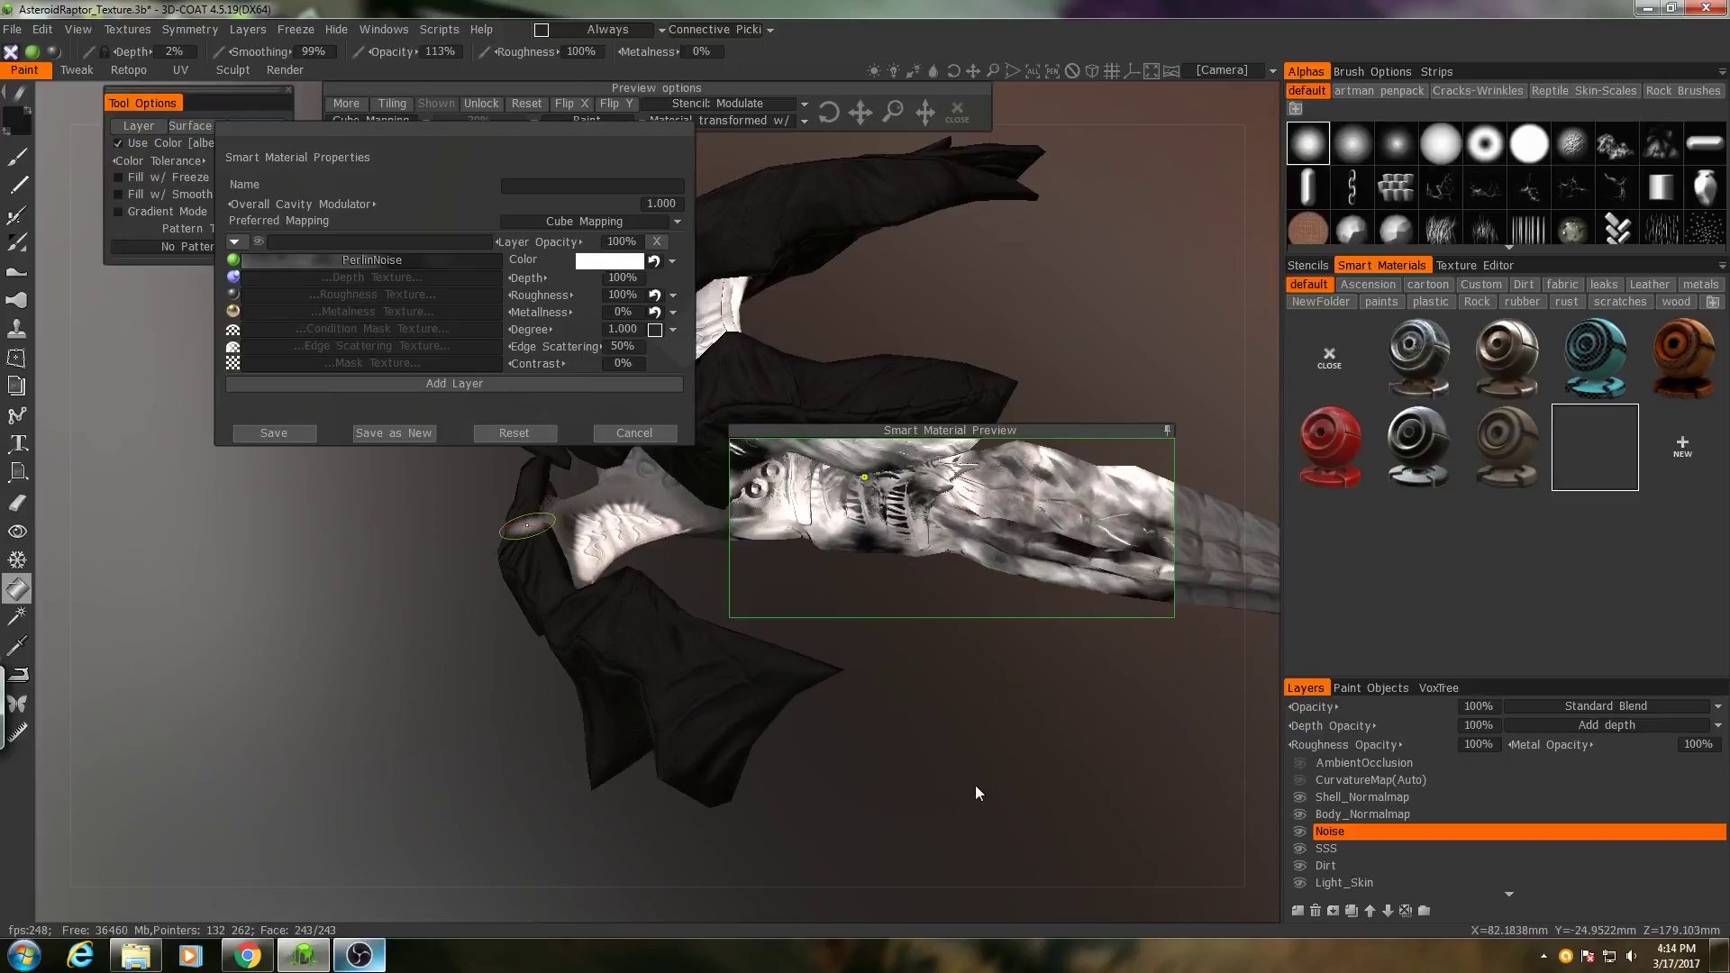
left_click(1167, 431)
left_click_drag(1163, 469, 891, 649)
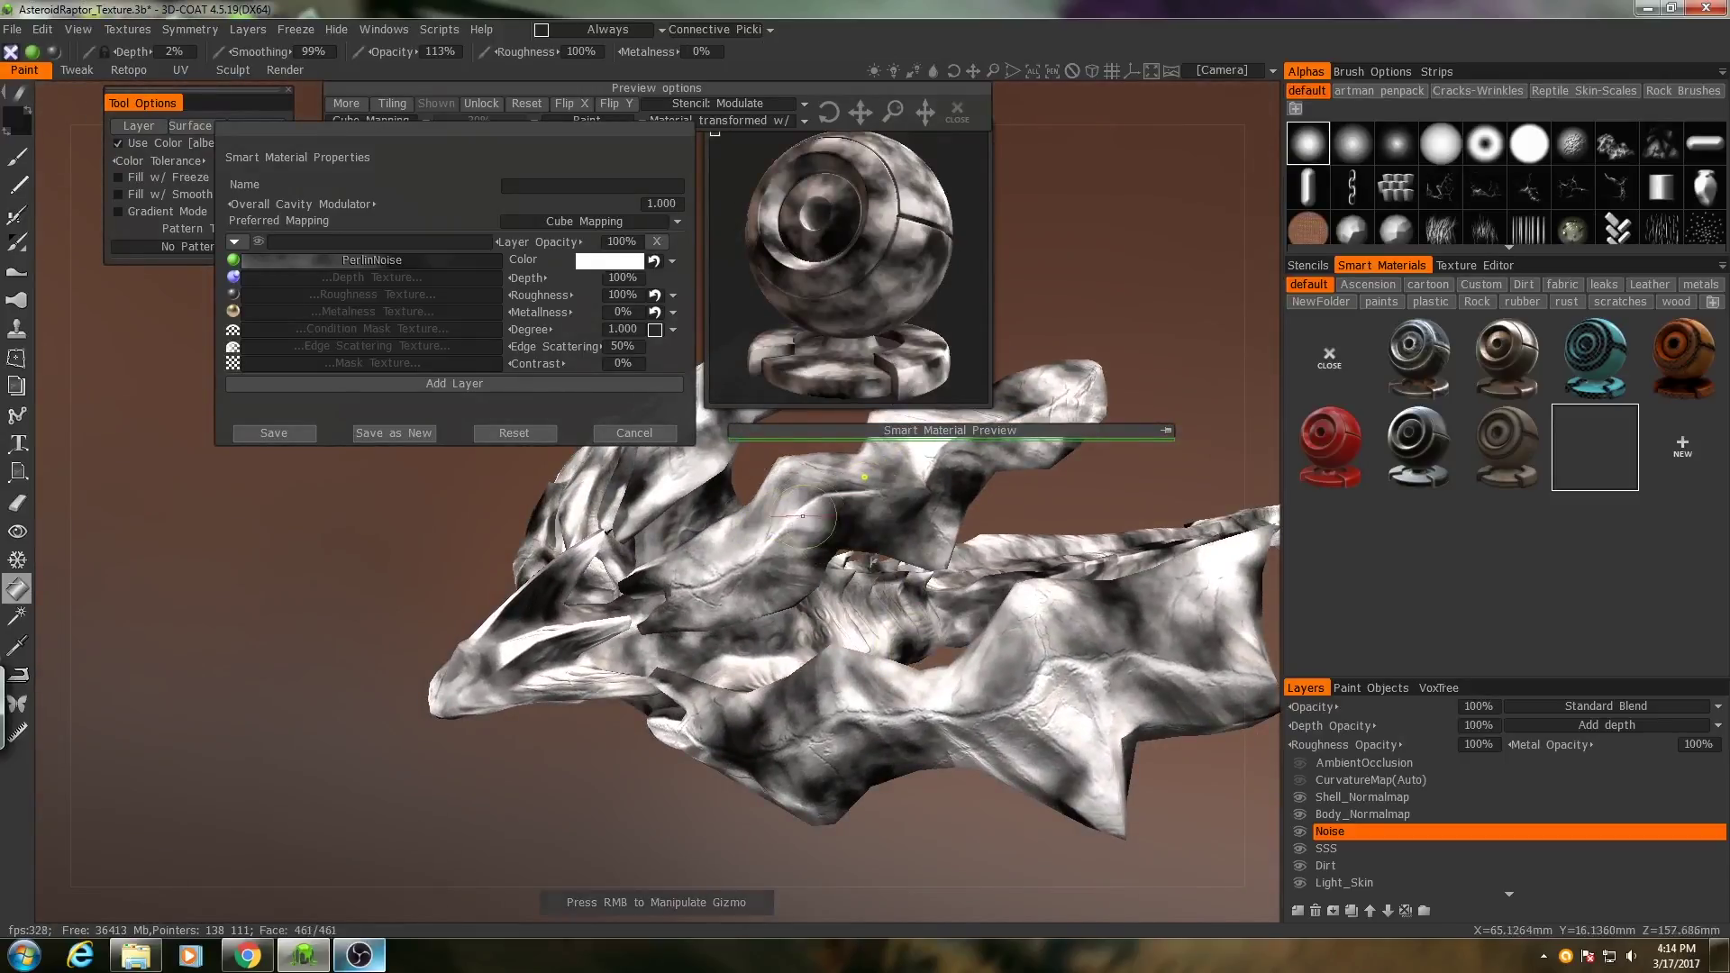
Examine the noise up close on the chest, membranes and limbs, and discard the unsaved smart material.
left_click_drag(685, 514, 668, 722, "alt")
left_click_drag(588, 133, 493, 183)
left_click_drag(649, 685, 779, 729)
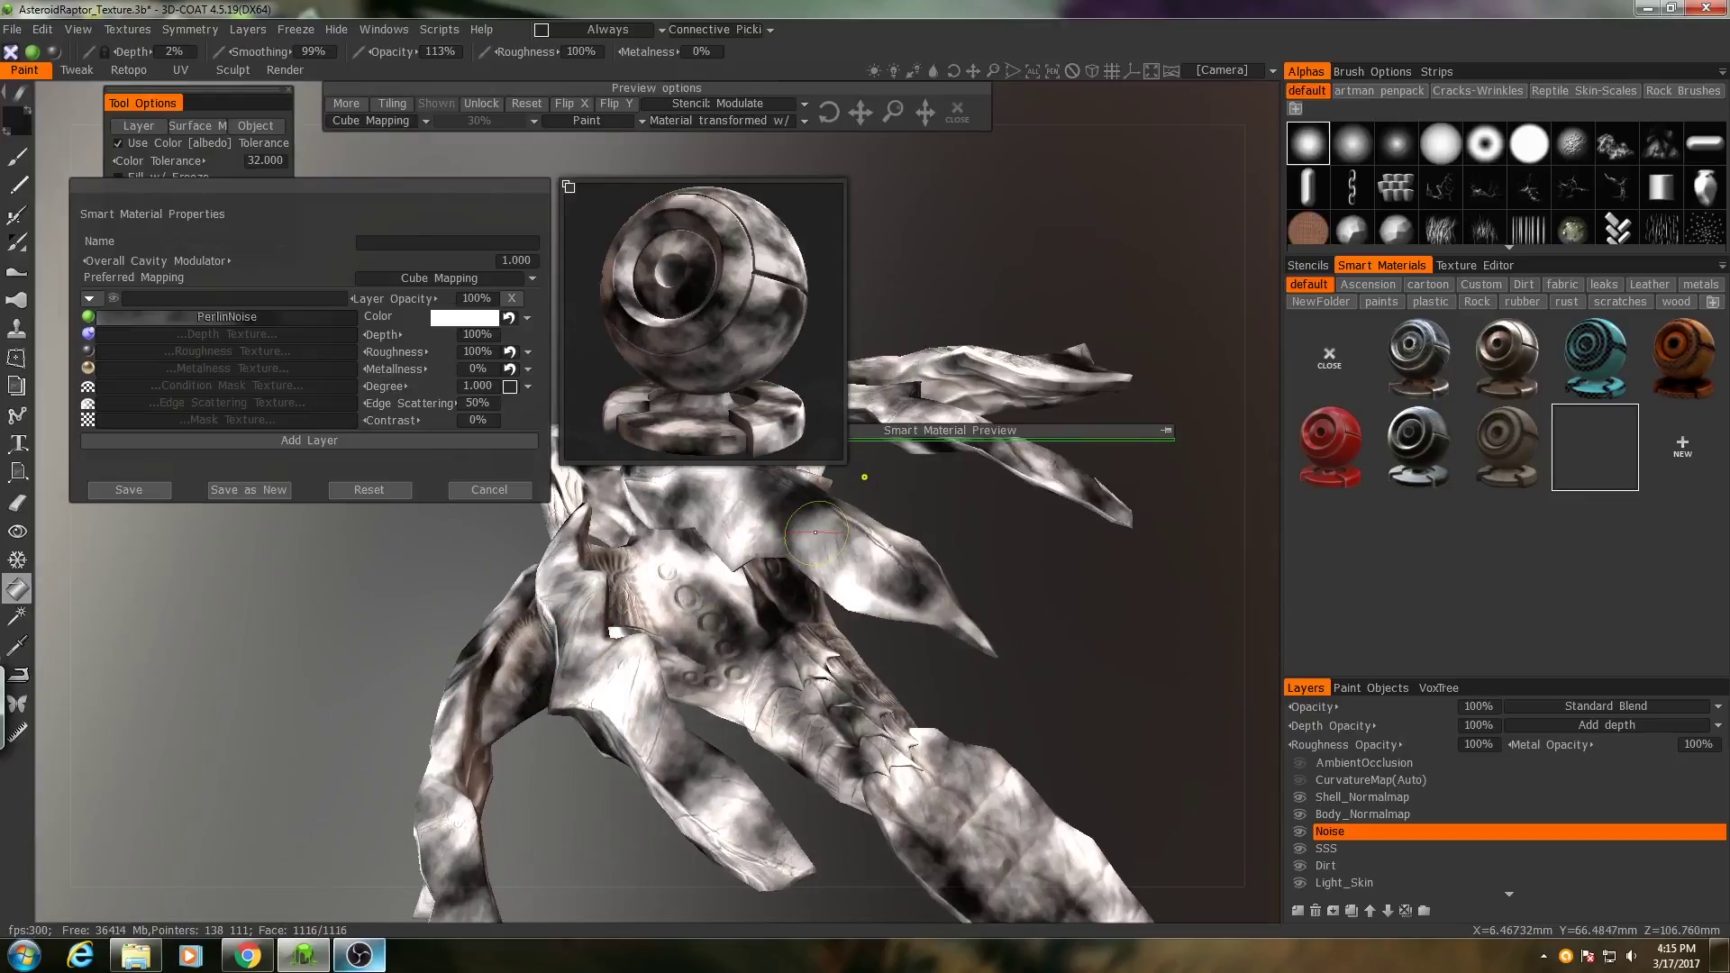
left_click_drag(622, 633, 758, 667, "alt")
right_click_drag(757, 667, 783, 721, "alt")
mouse_move(783, 720)
left_mouse_down("alt")
mouse_move(776, 673)
mouse_move(798, 732)
left_mouse_up("alt")
left_click_drag(941, 559, 884, 745, "alt")
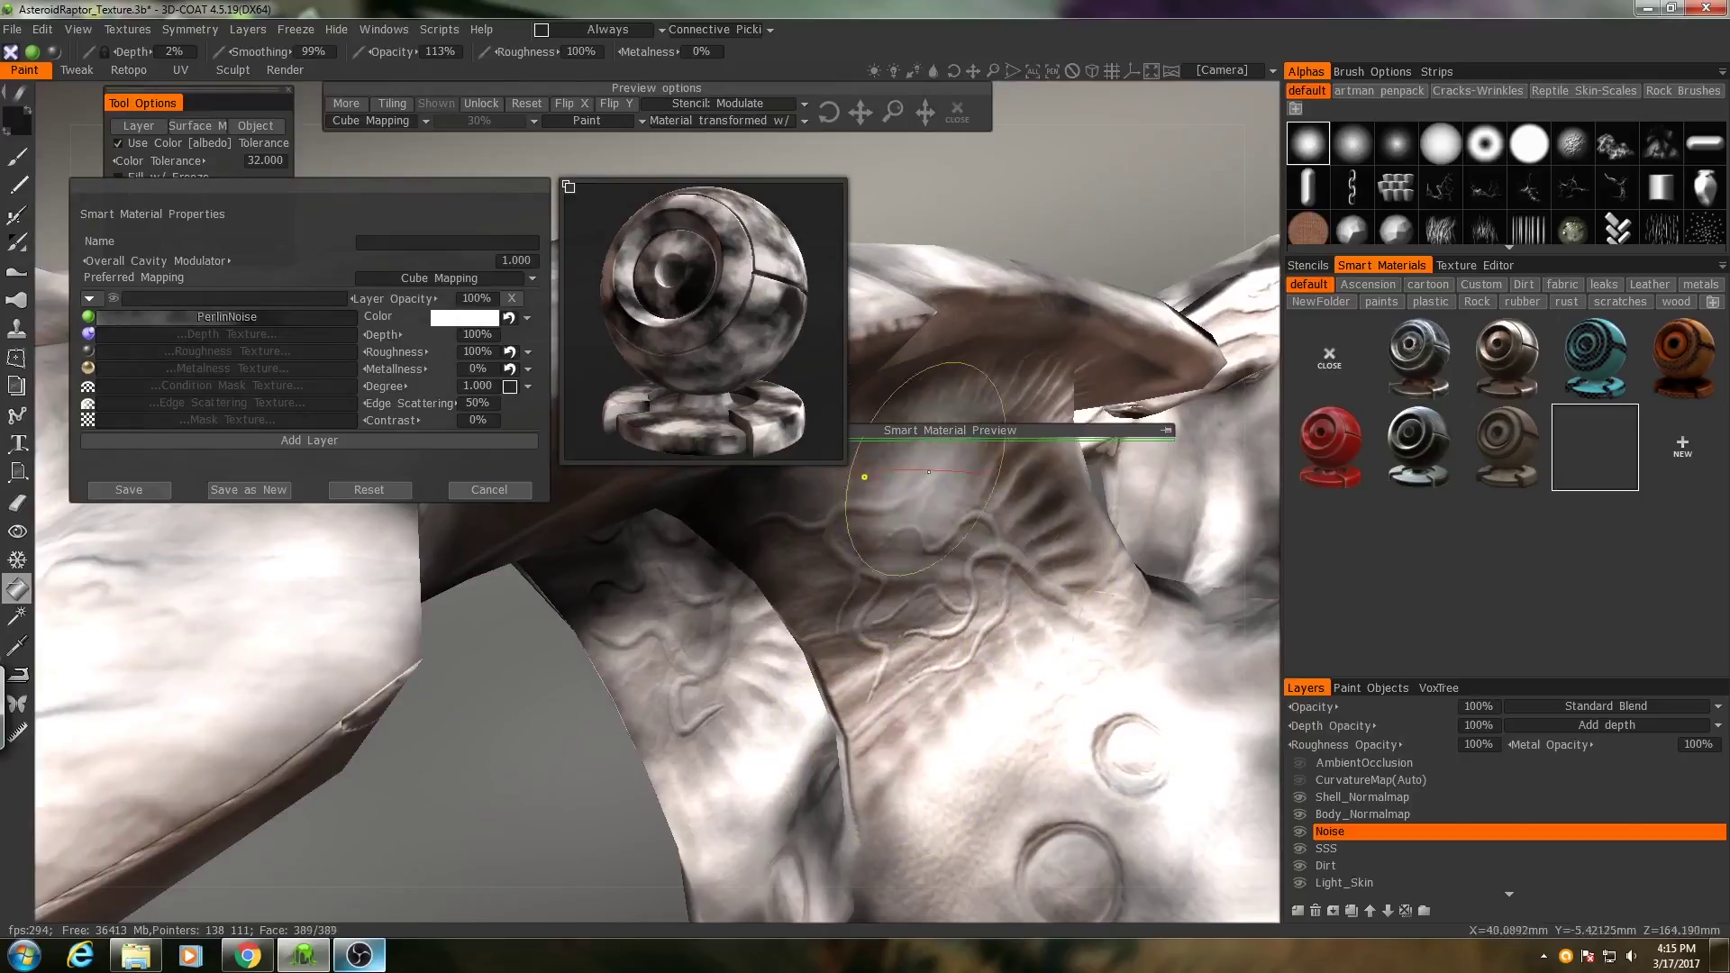
left_click_drag(1060, 689, 929, 622, "alt")
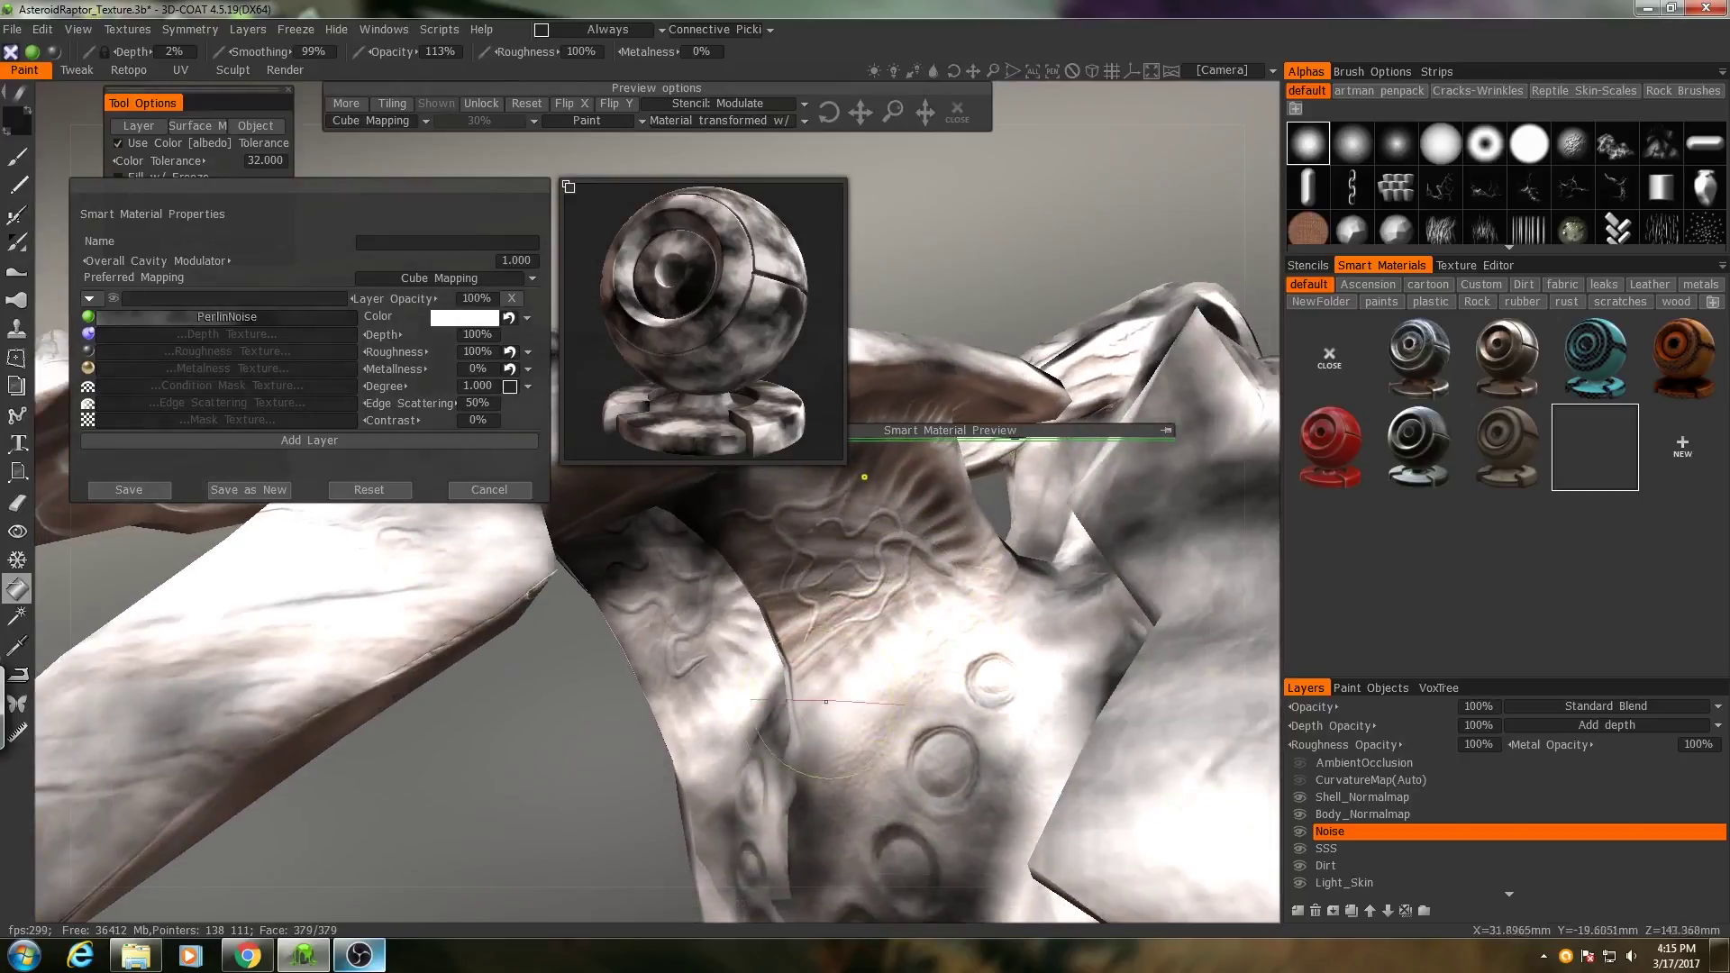
left_click_drag(897, 659, 912, 530)
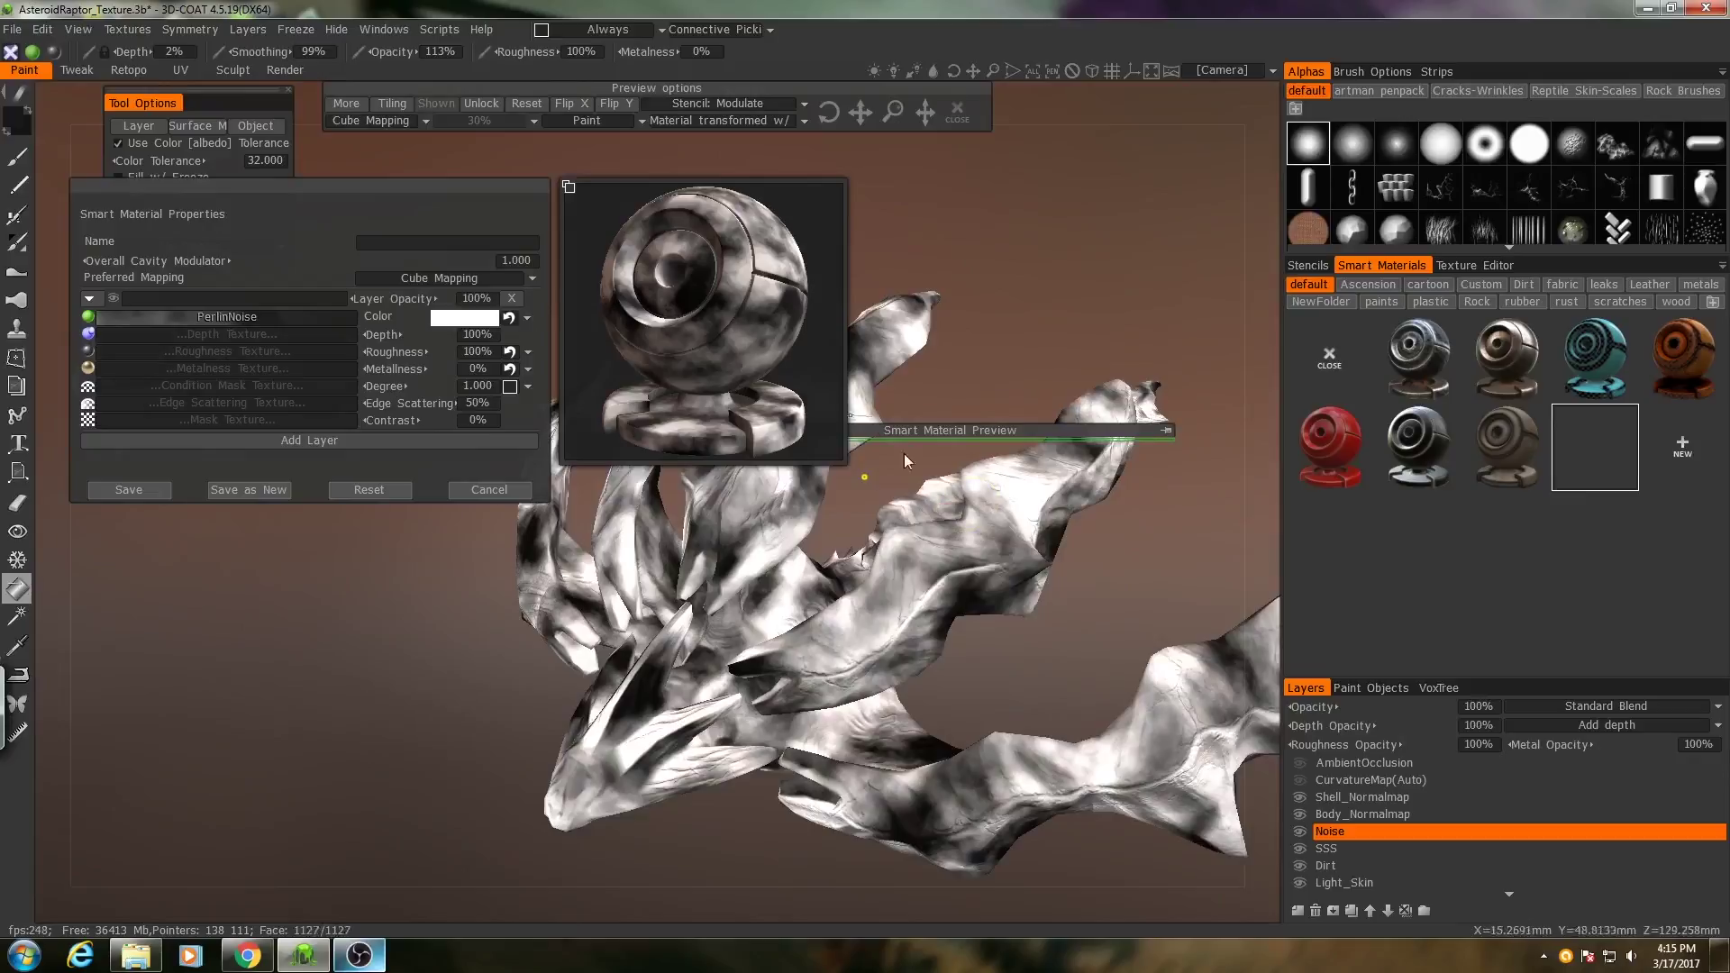
left_click(493, 489)
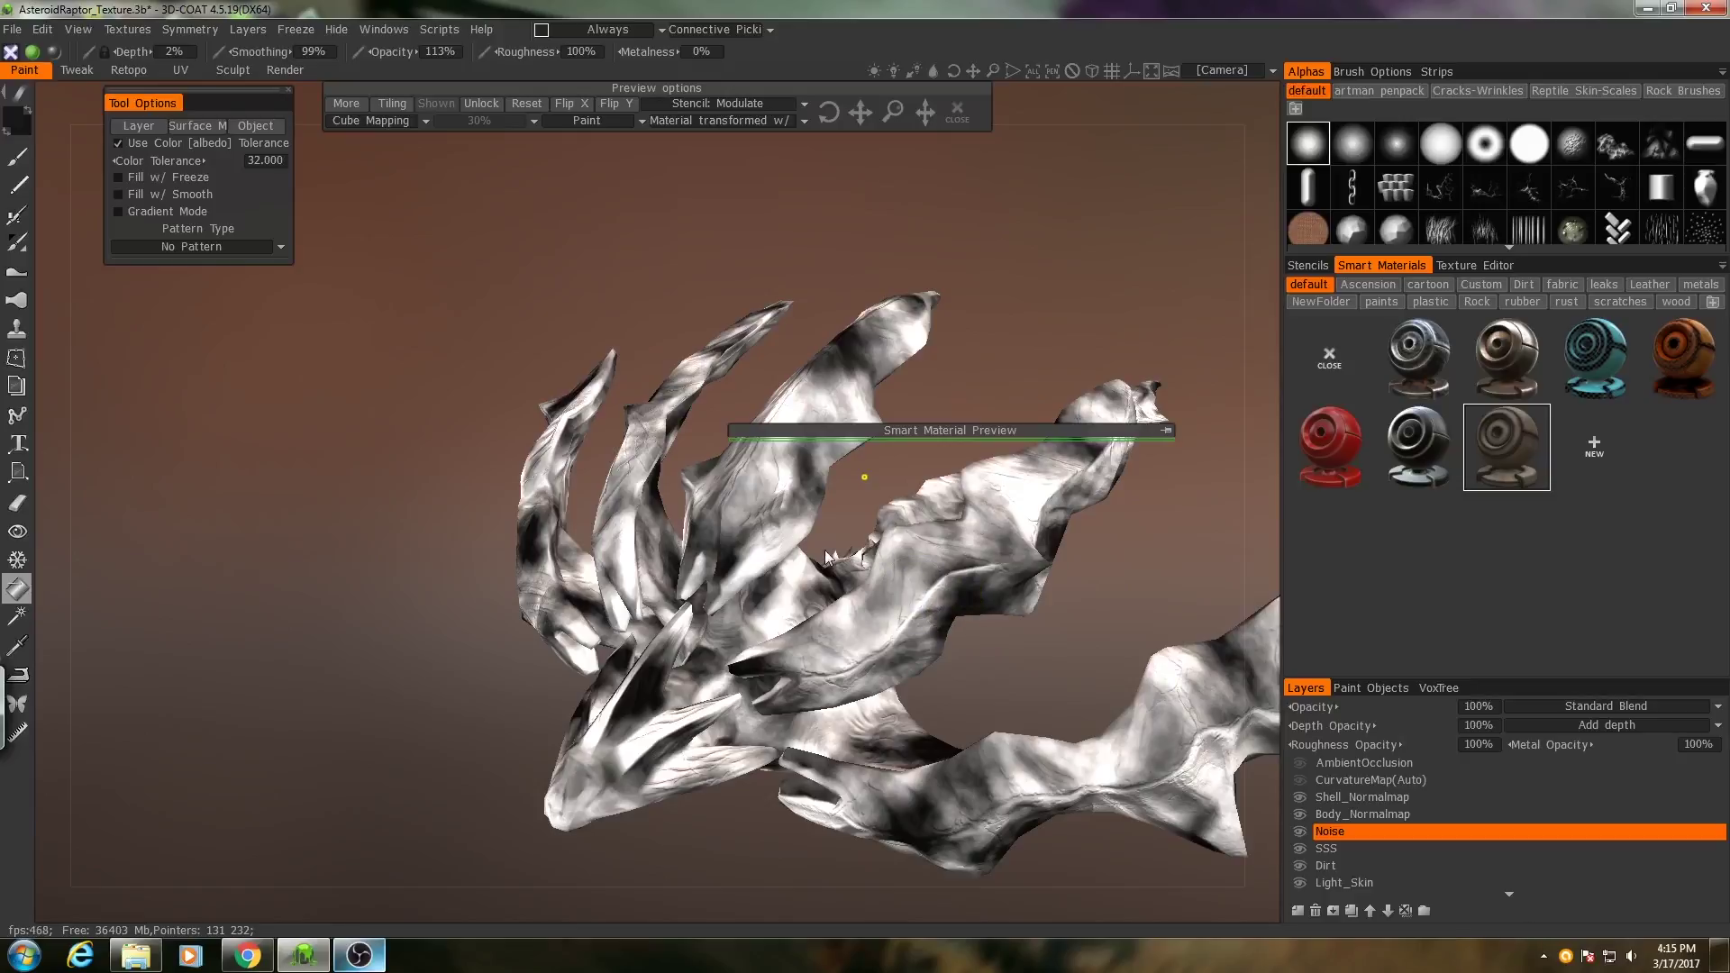
Examine the noise coverage over the whole creature, from the head and limbs to the tail.
left_click_drag(830, 521, 844, 590)
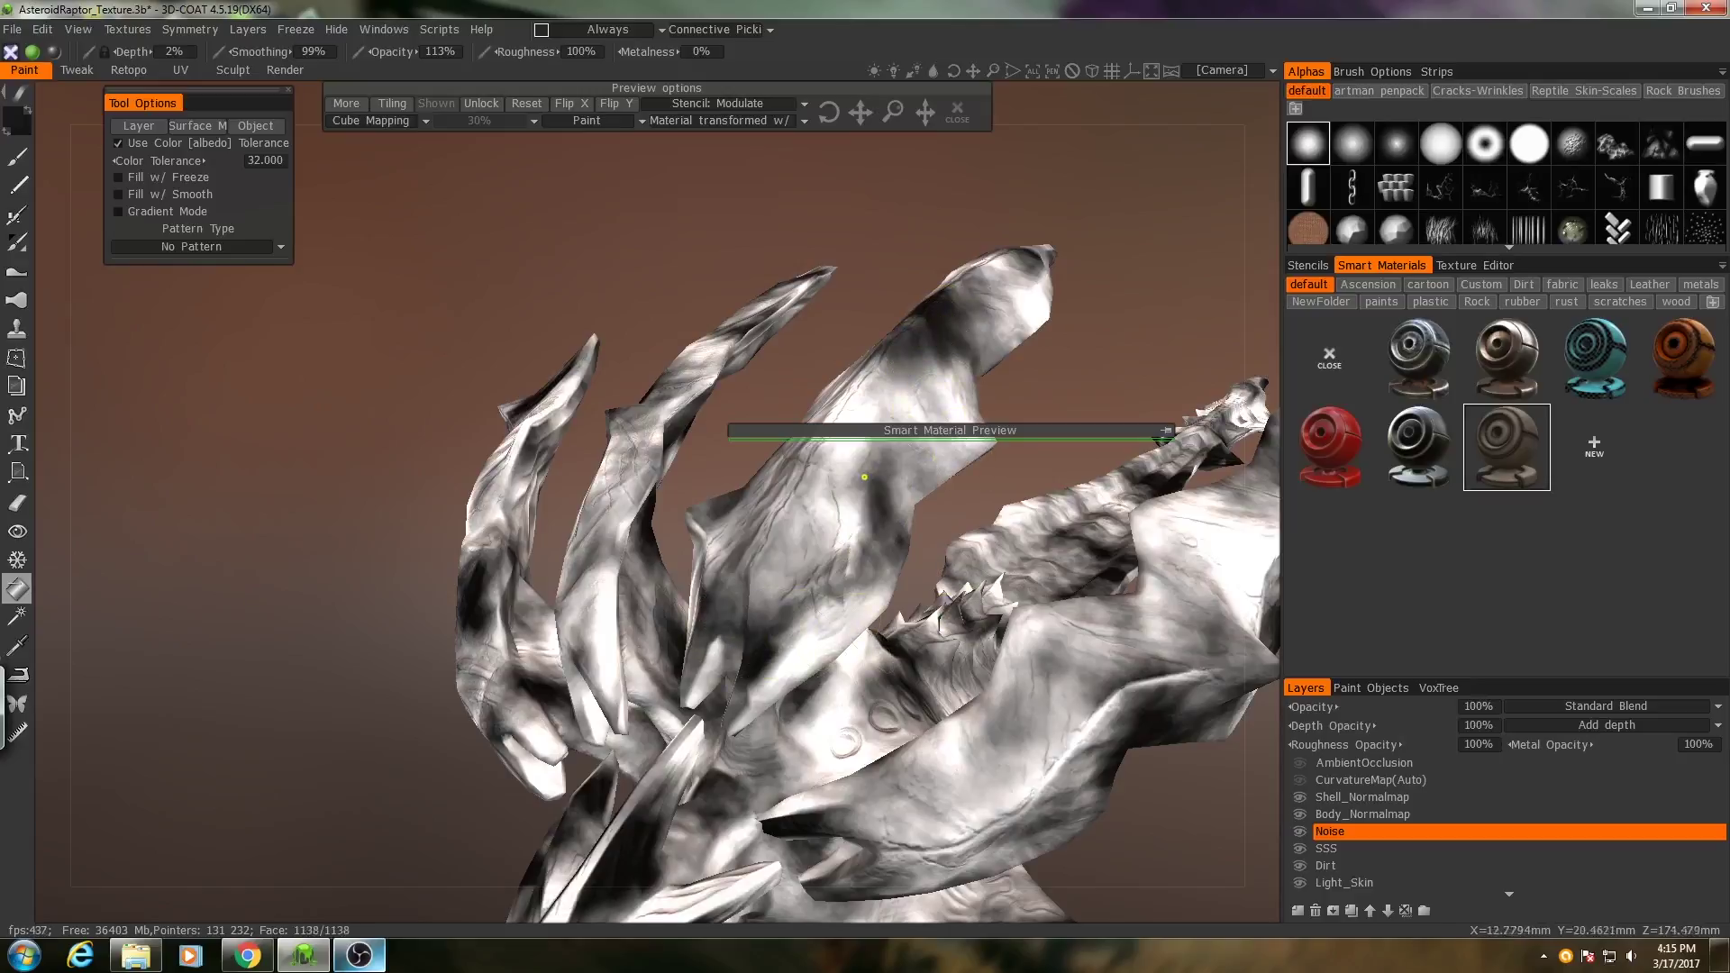
right_click_drag(814, 626, 631, 620, "alt")
left_click_drag(631, 619, 713, 646, "alt")
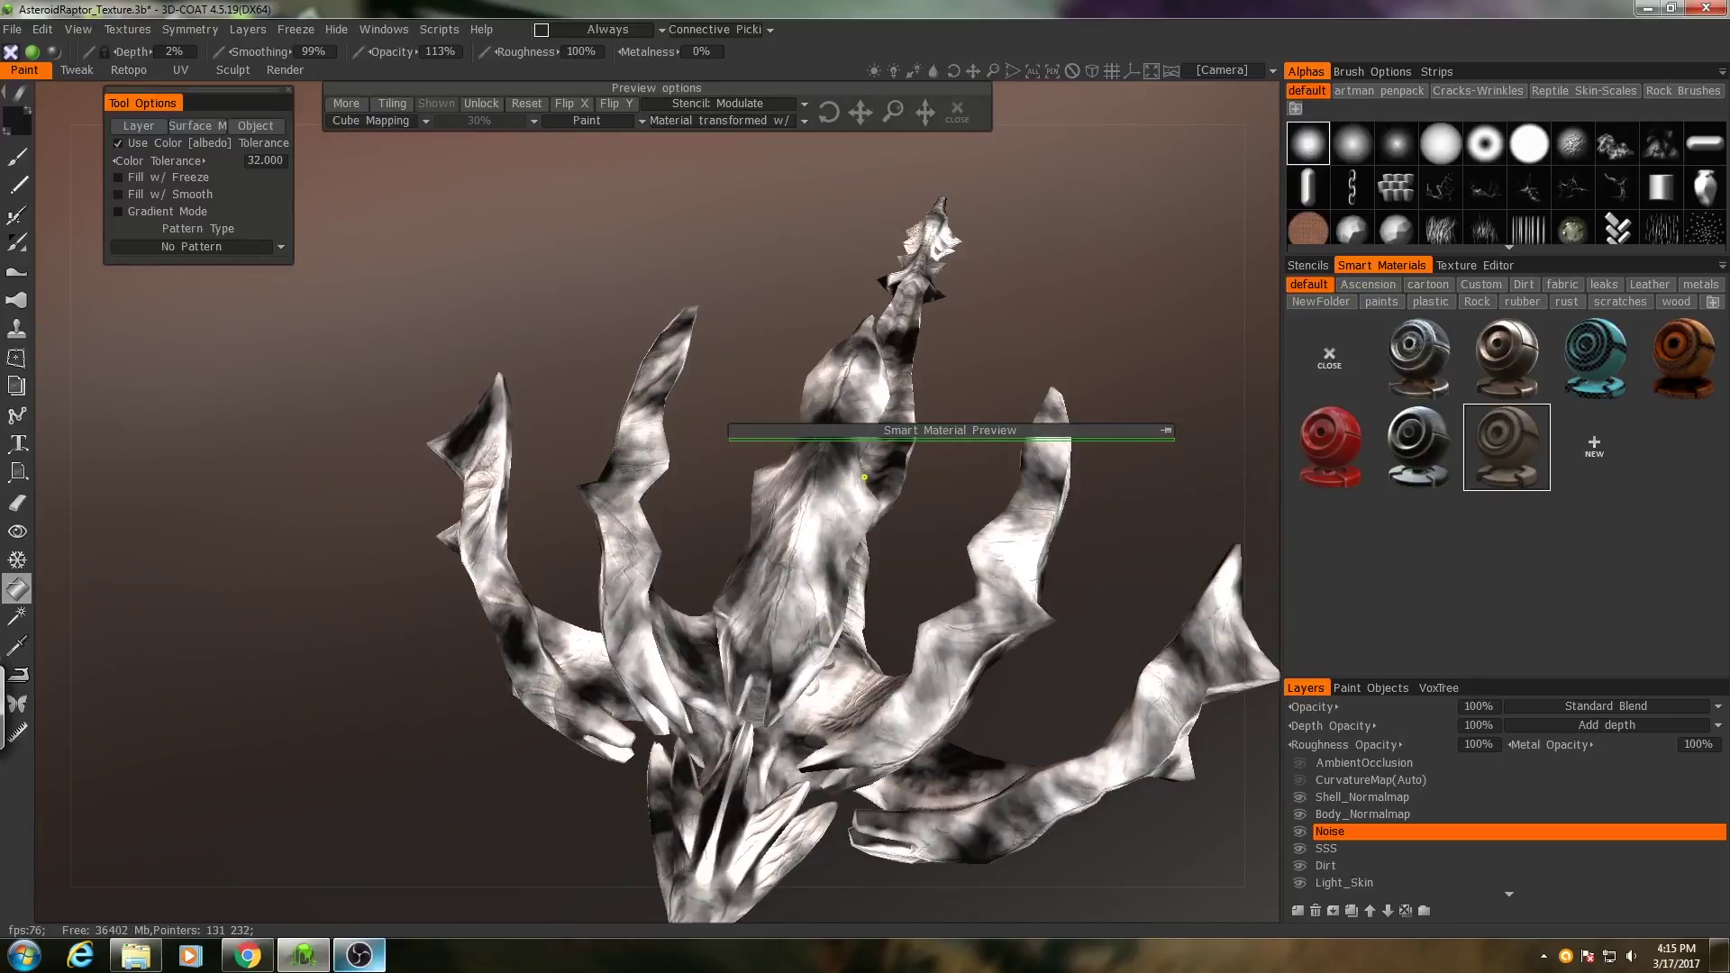
left_click_drag(950, 517, 812, 531, "alt")
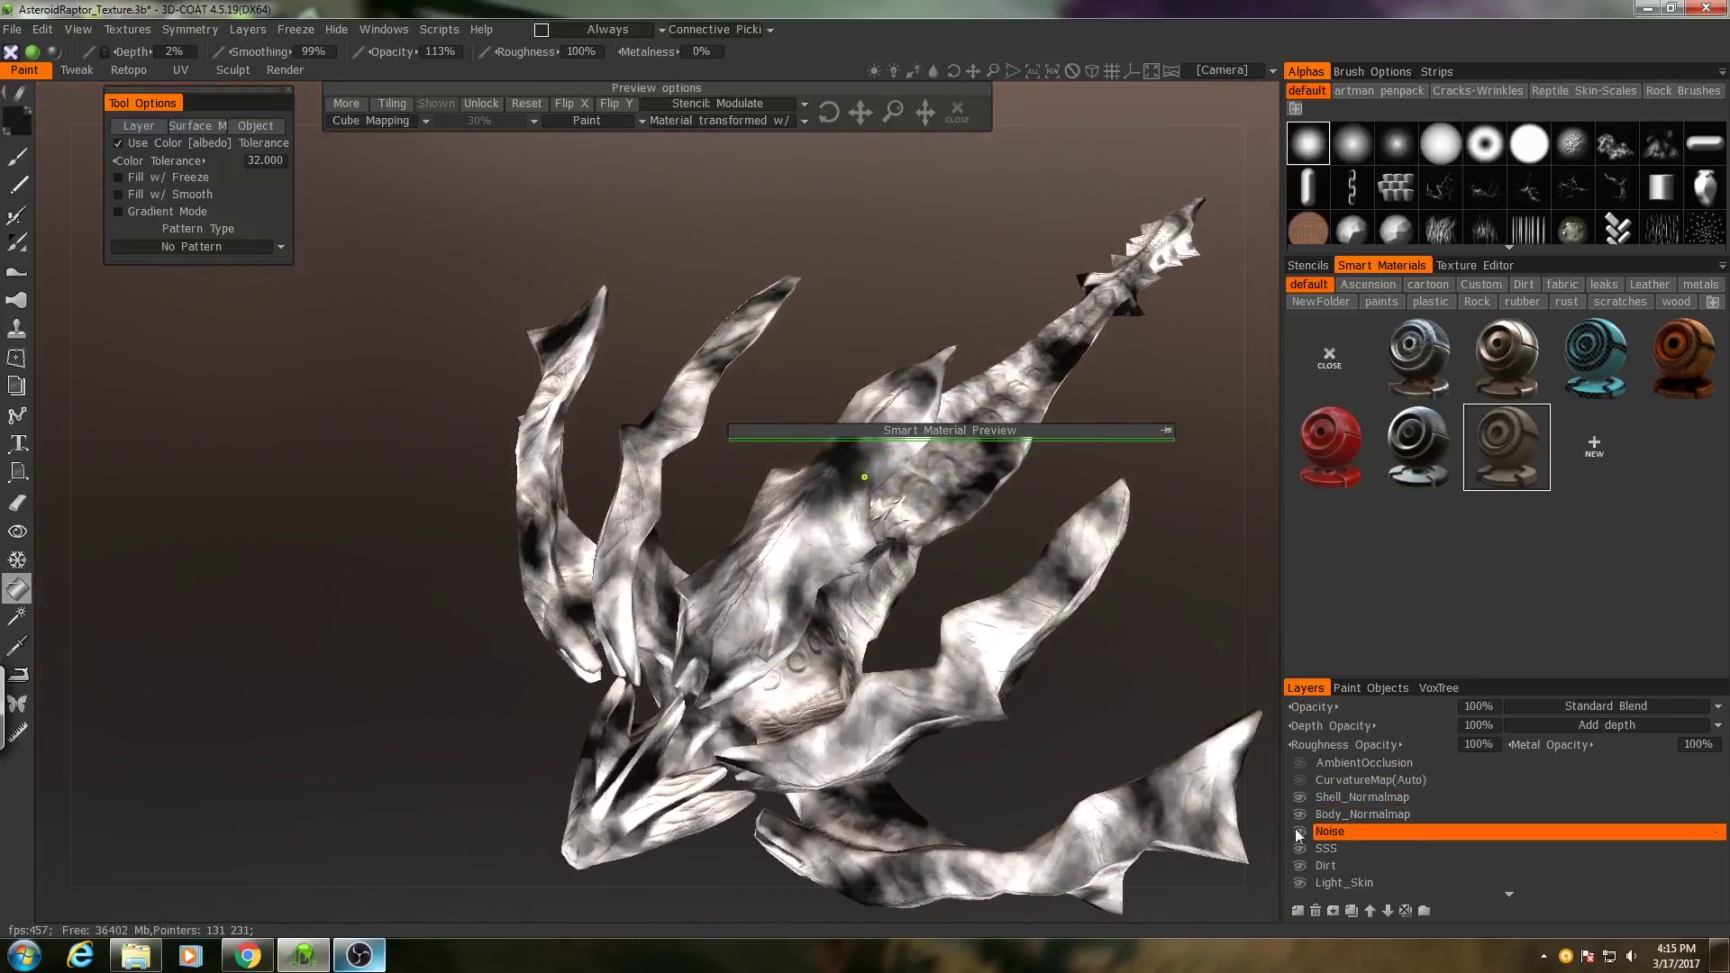
left_click_drag(1064, 622, 827, 618, "alt")
middle_click_drag(826, 618, 657, 703, "alt")
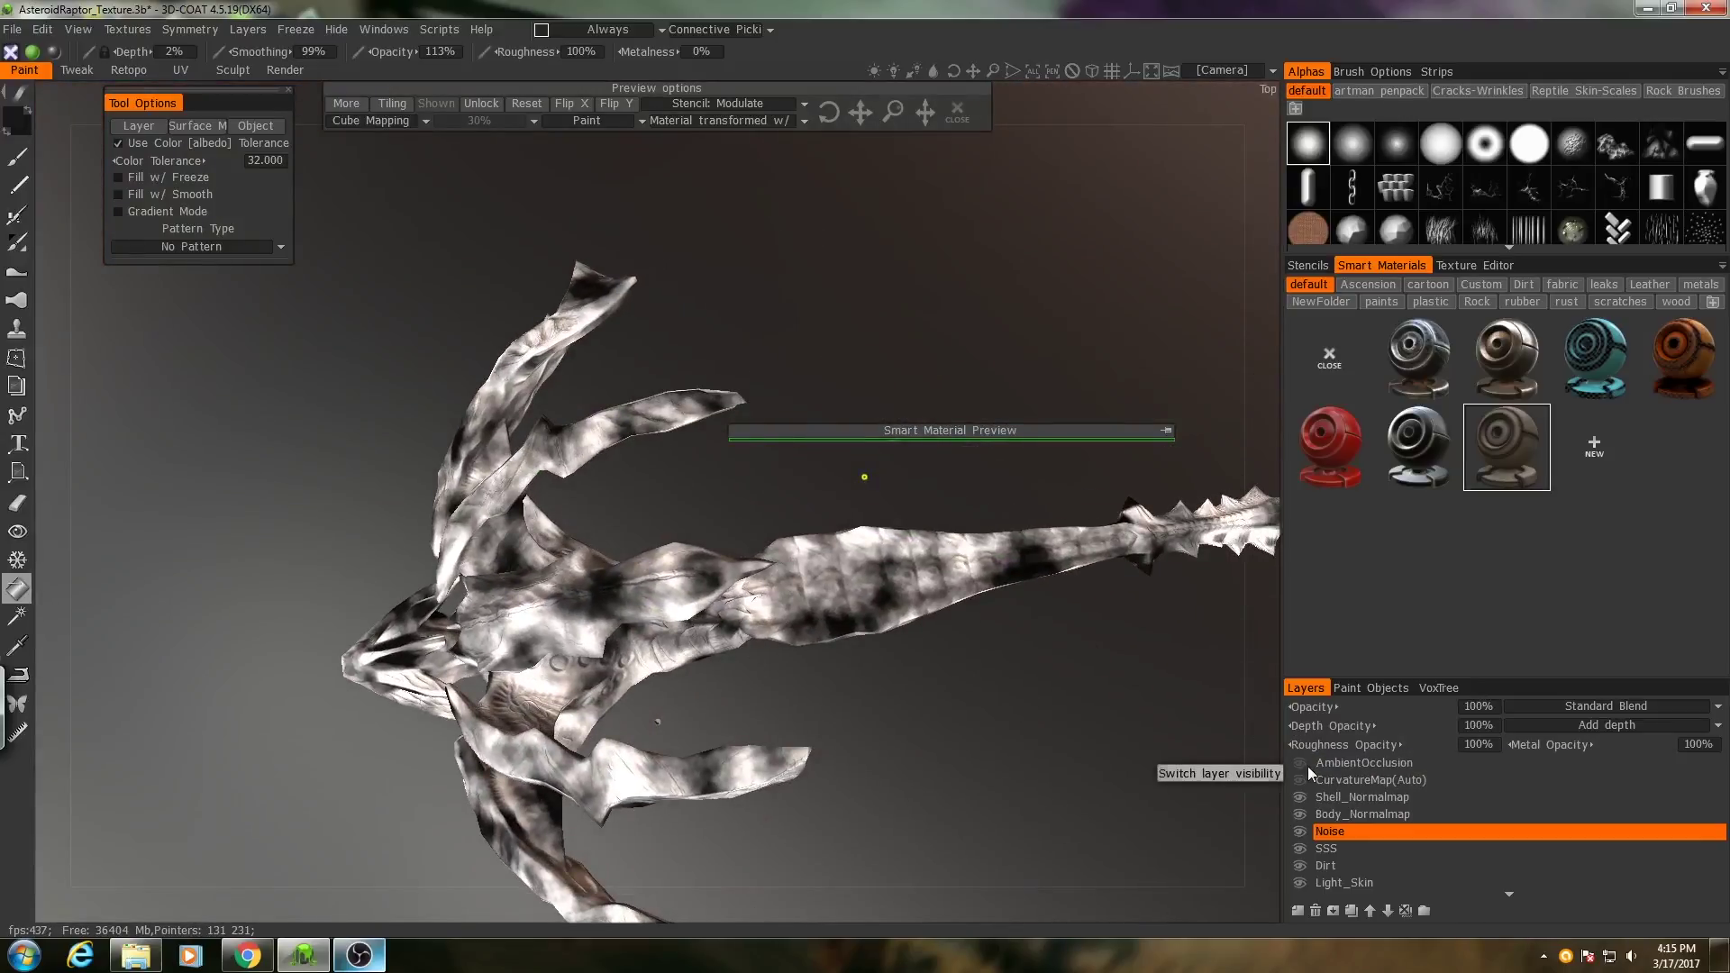
left_click_drag(914, 644, 987, 641, "alt")
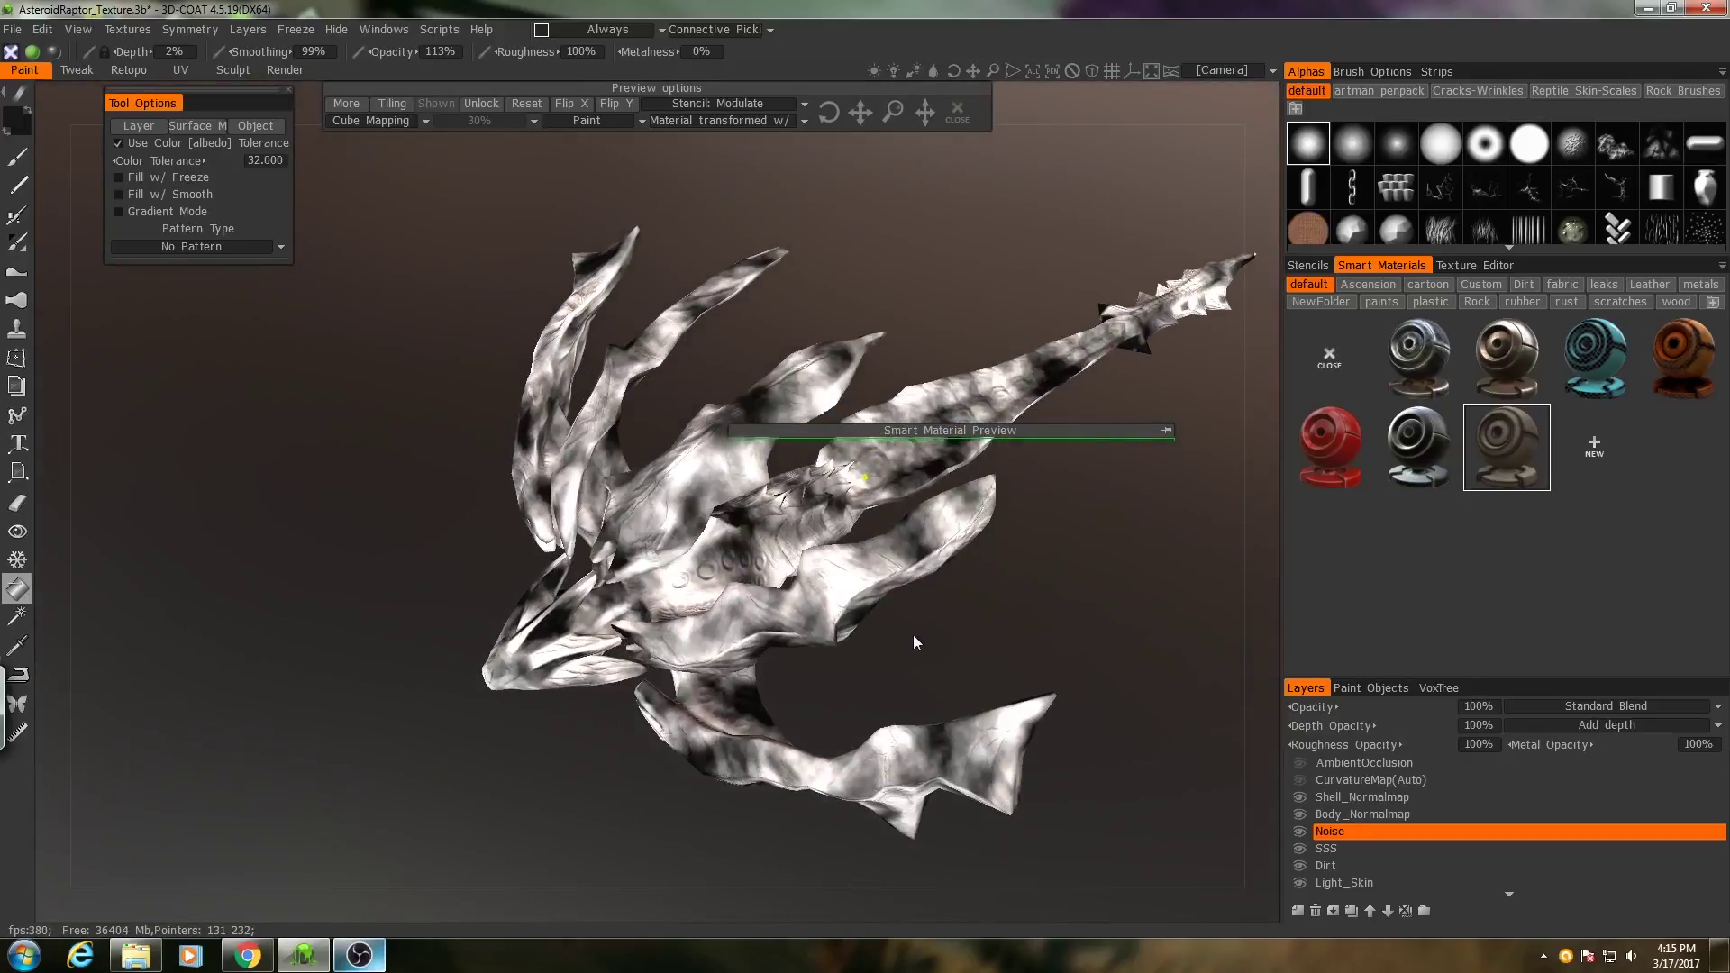
left_click_drag(937, 581, 1001, 598, "alt")
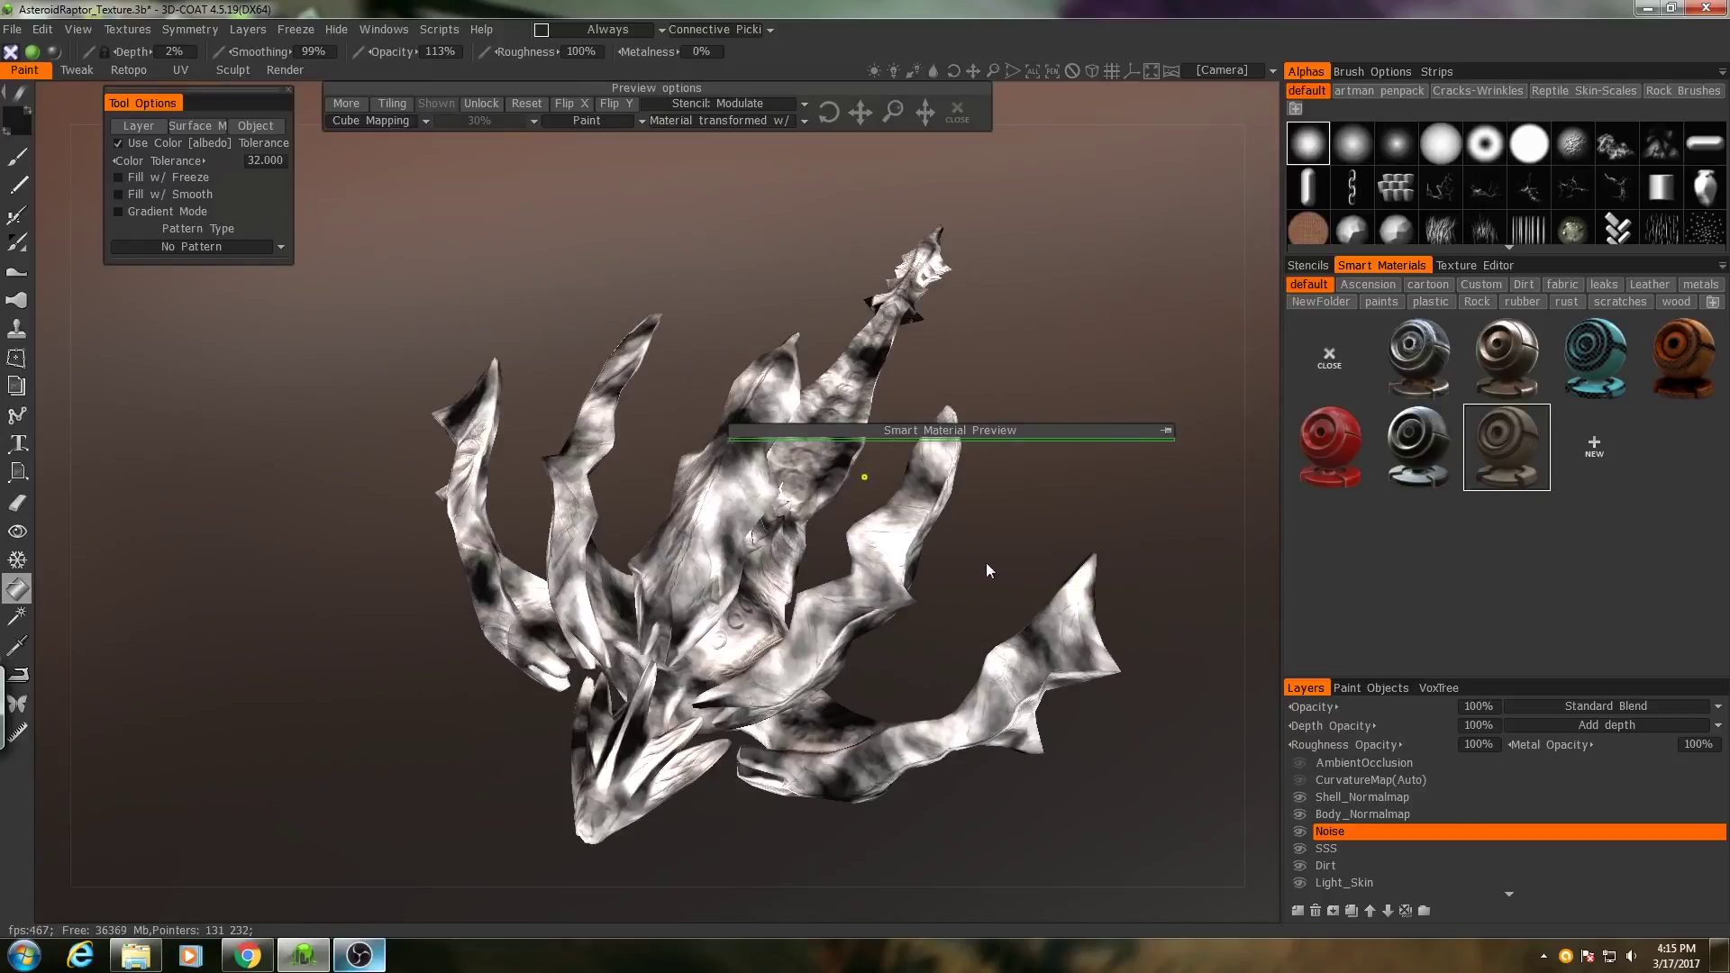
Start exporting the Color/albedo map of the Body UV set.
left_click(296, 28)
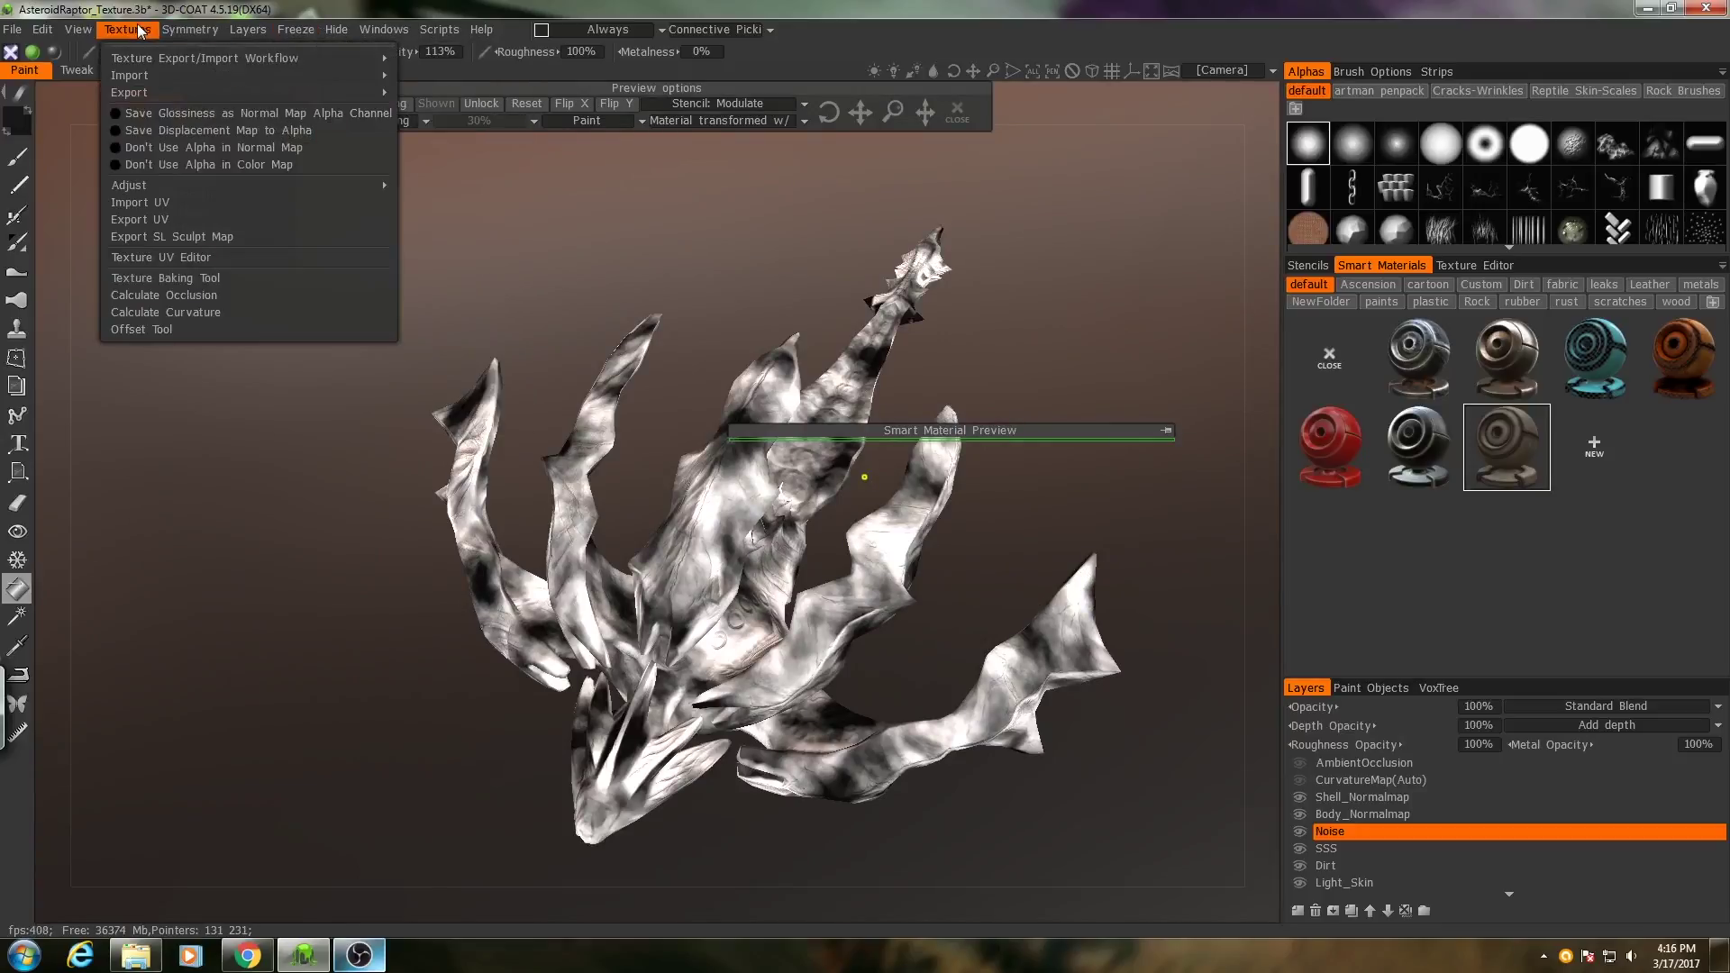
key("Escape")
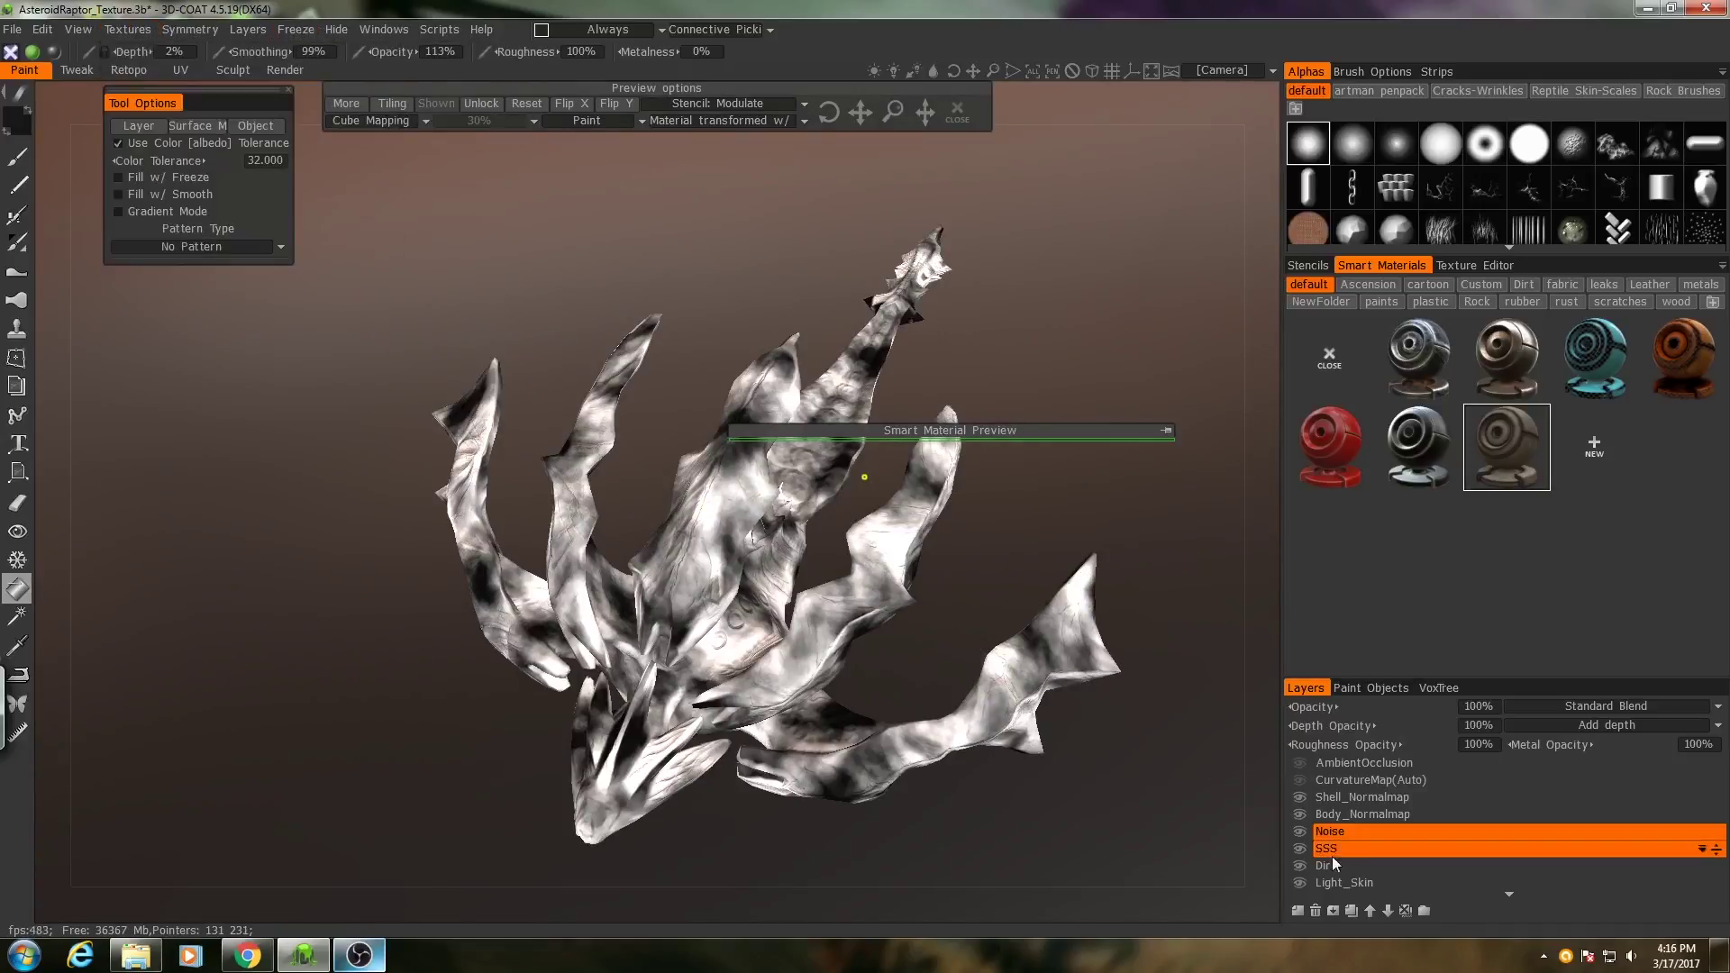
left_click(132, 29)
mouse_move(216, 87)
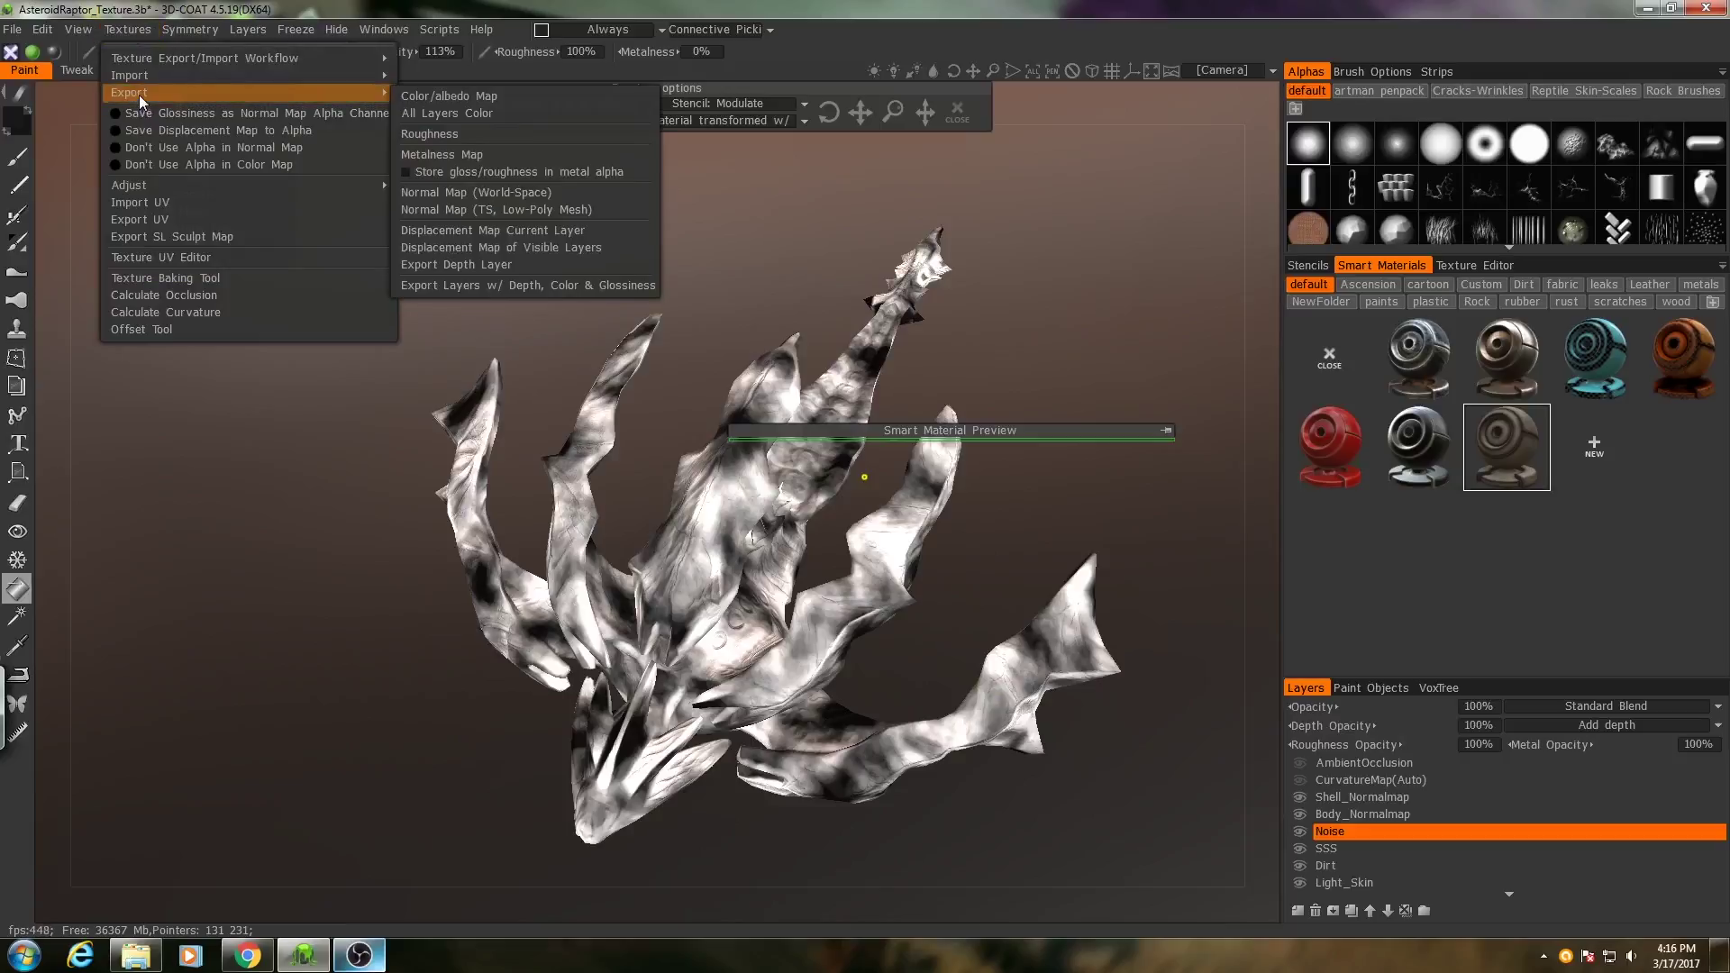
left_click(457, 103)
left_click(815, 494)
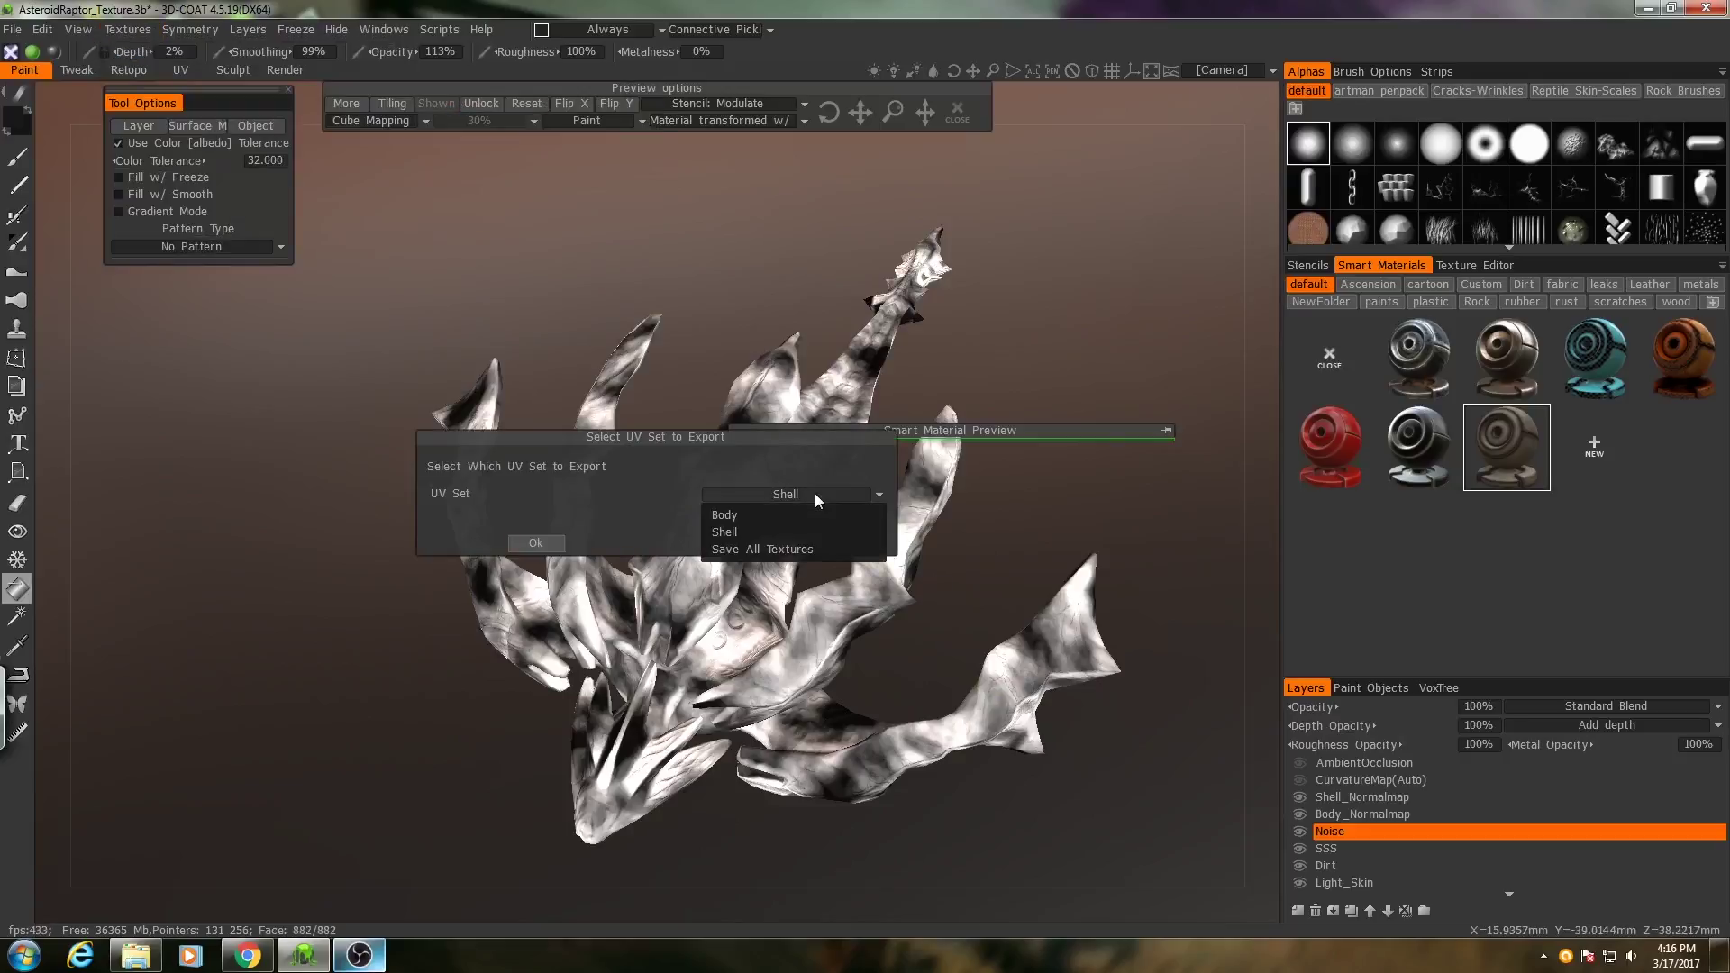
left_click(1473, 265)
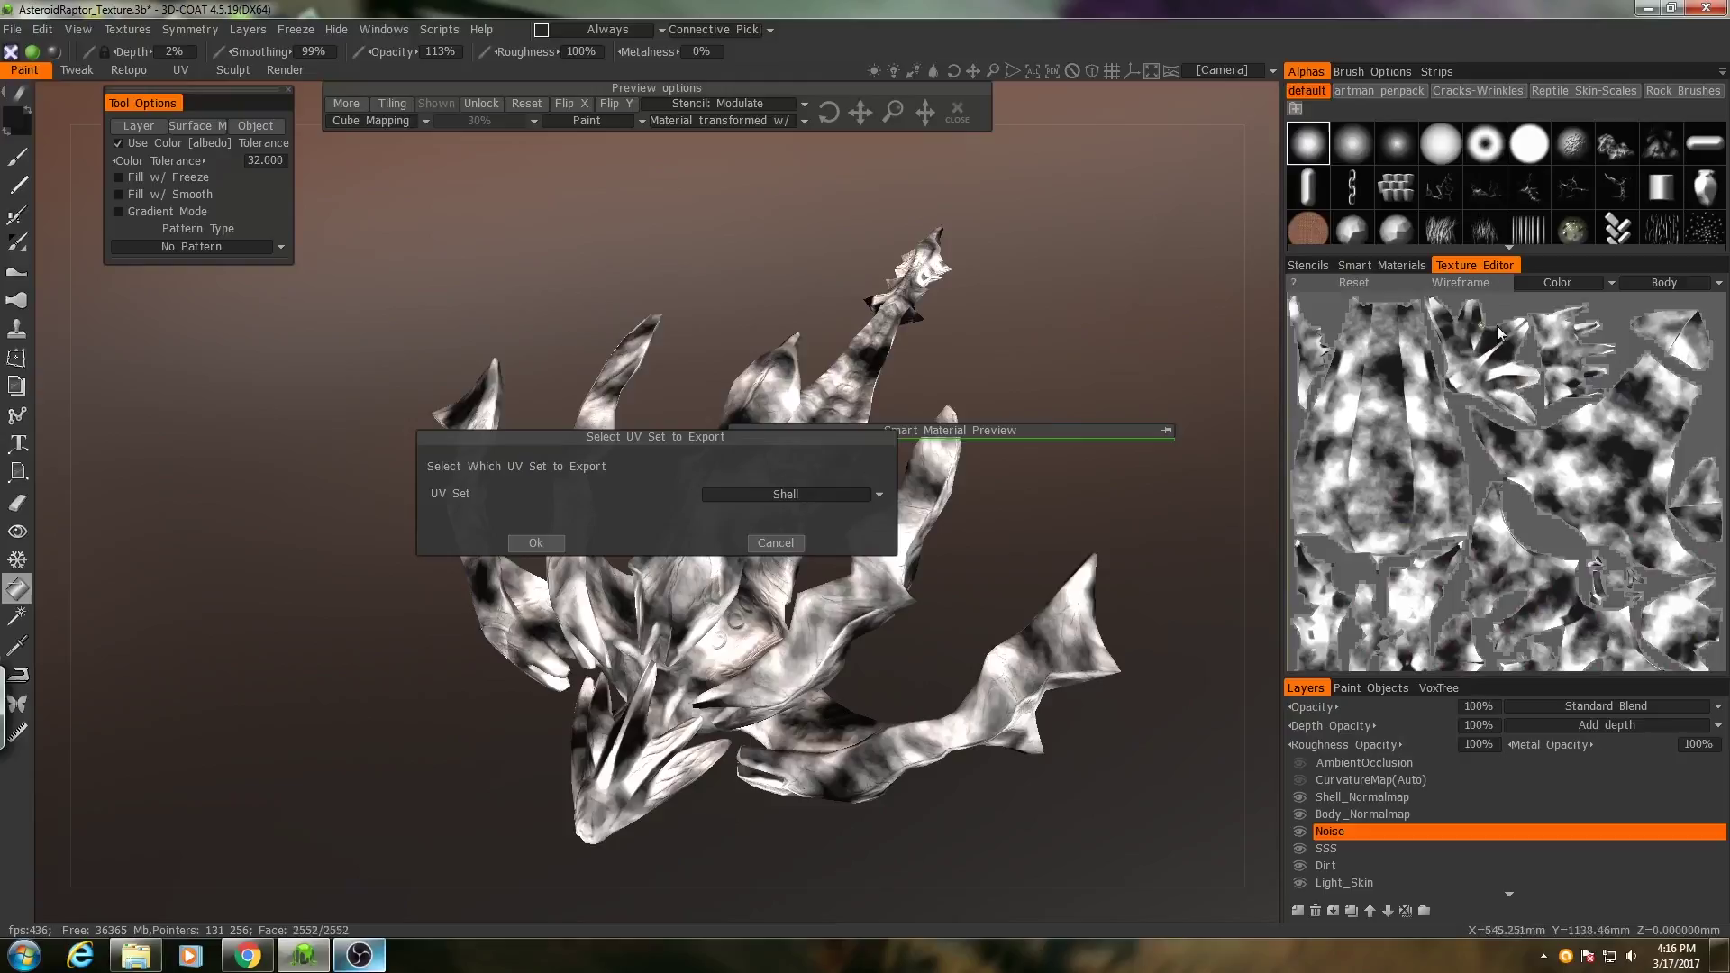
left_click(782, 494)
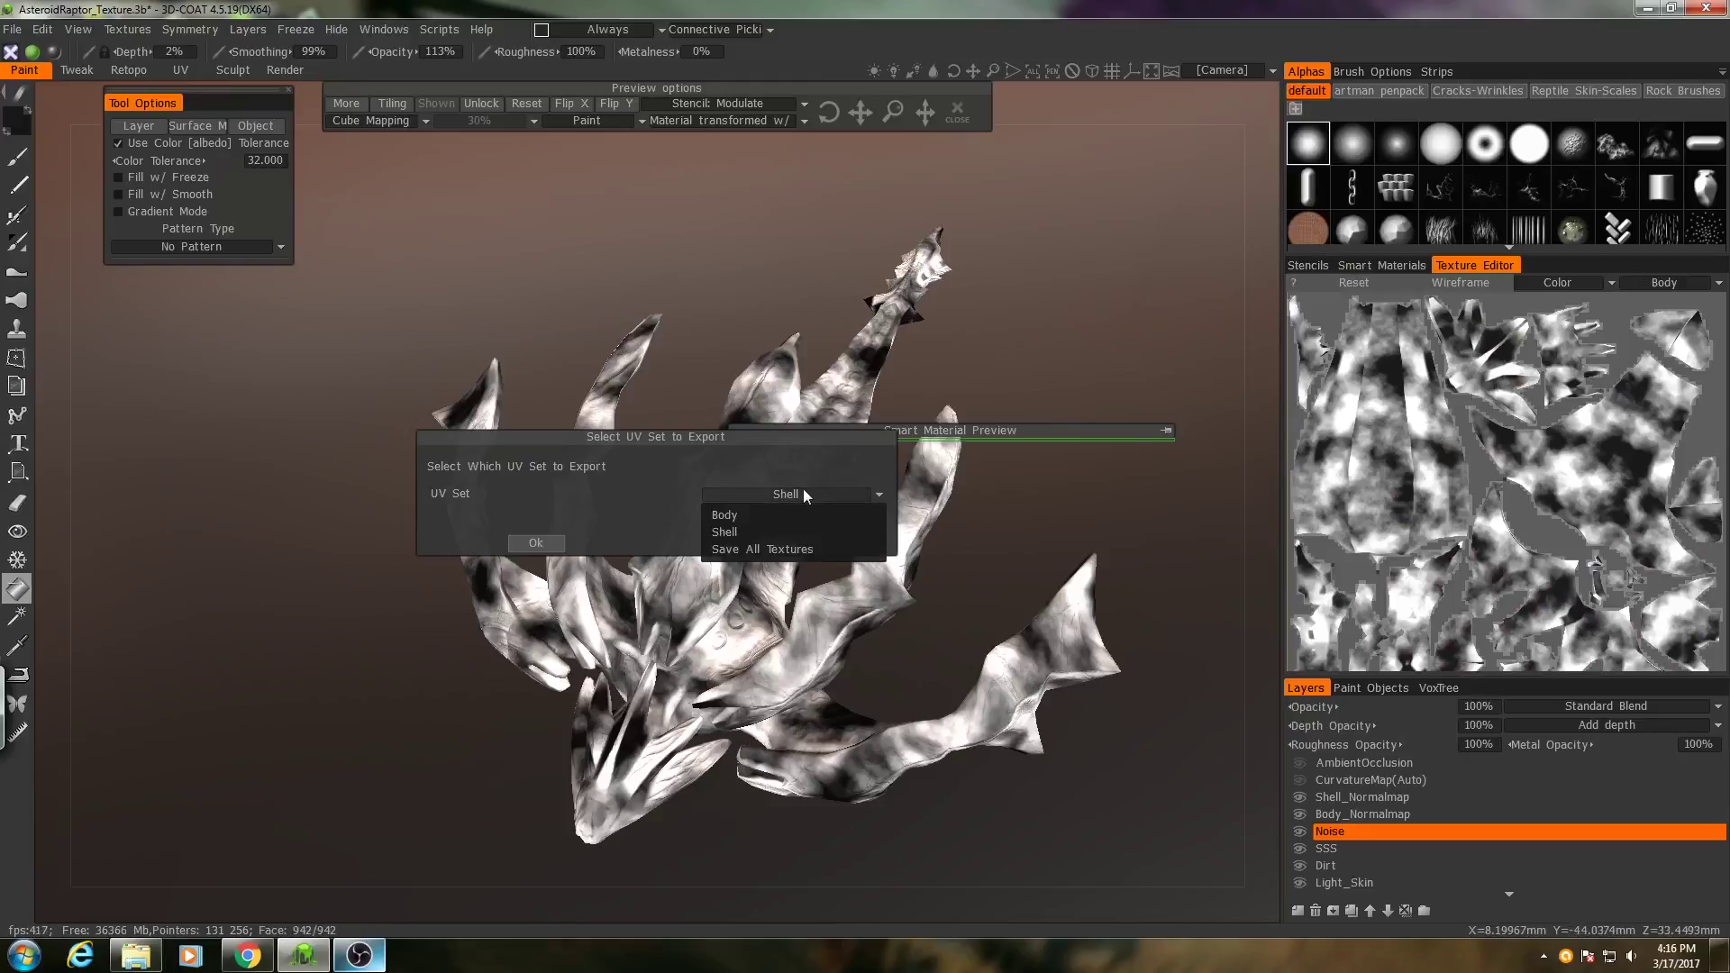
left_click(737, 516)
left_click(545, 545)
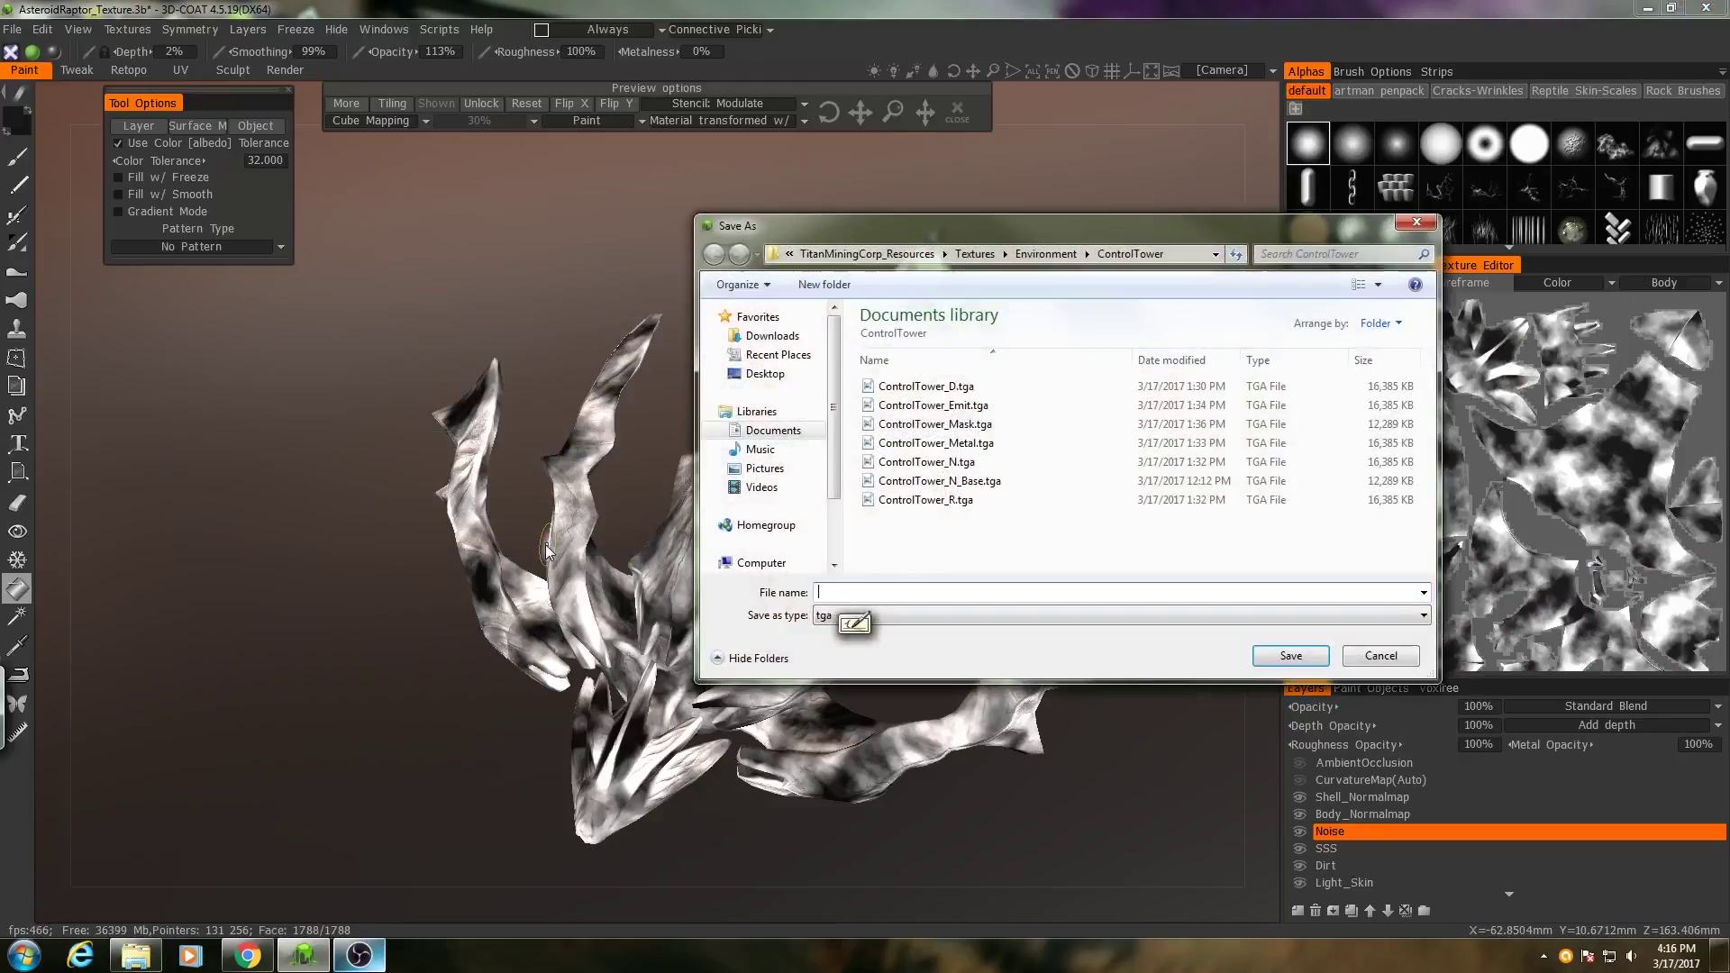
Save the Body UV set's noise map as AsteroidRaptor_Body_Noise.tga in the Textures/AsteroidRaptor folder.
left_click(974, 254)
double_click(911, 386)
left_click(942, 386)
left_click_drag(895, 592, 931, 593)
type("Body_")
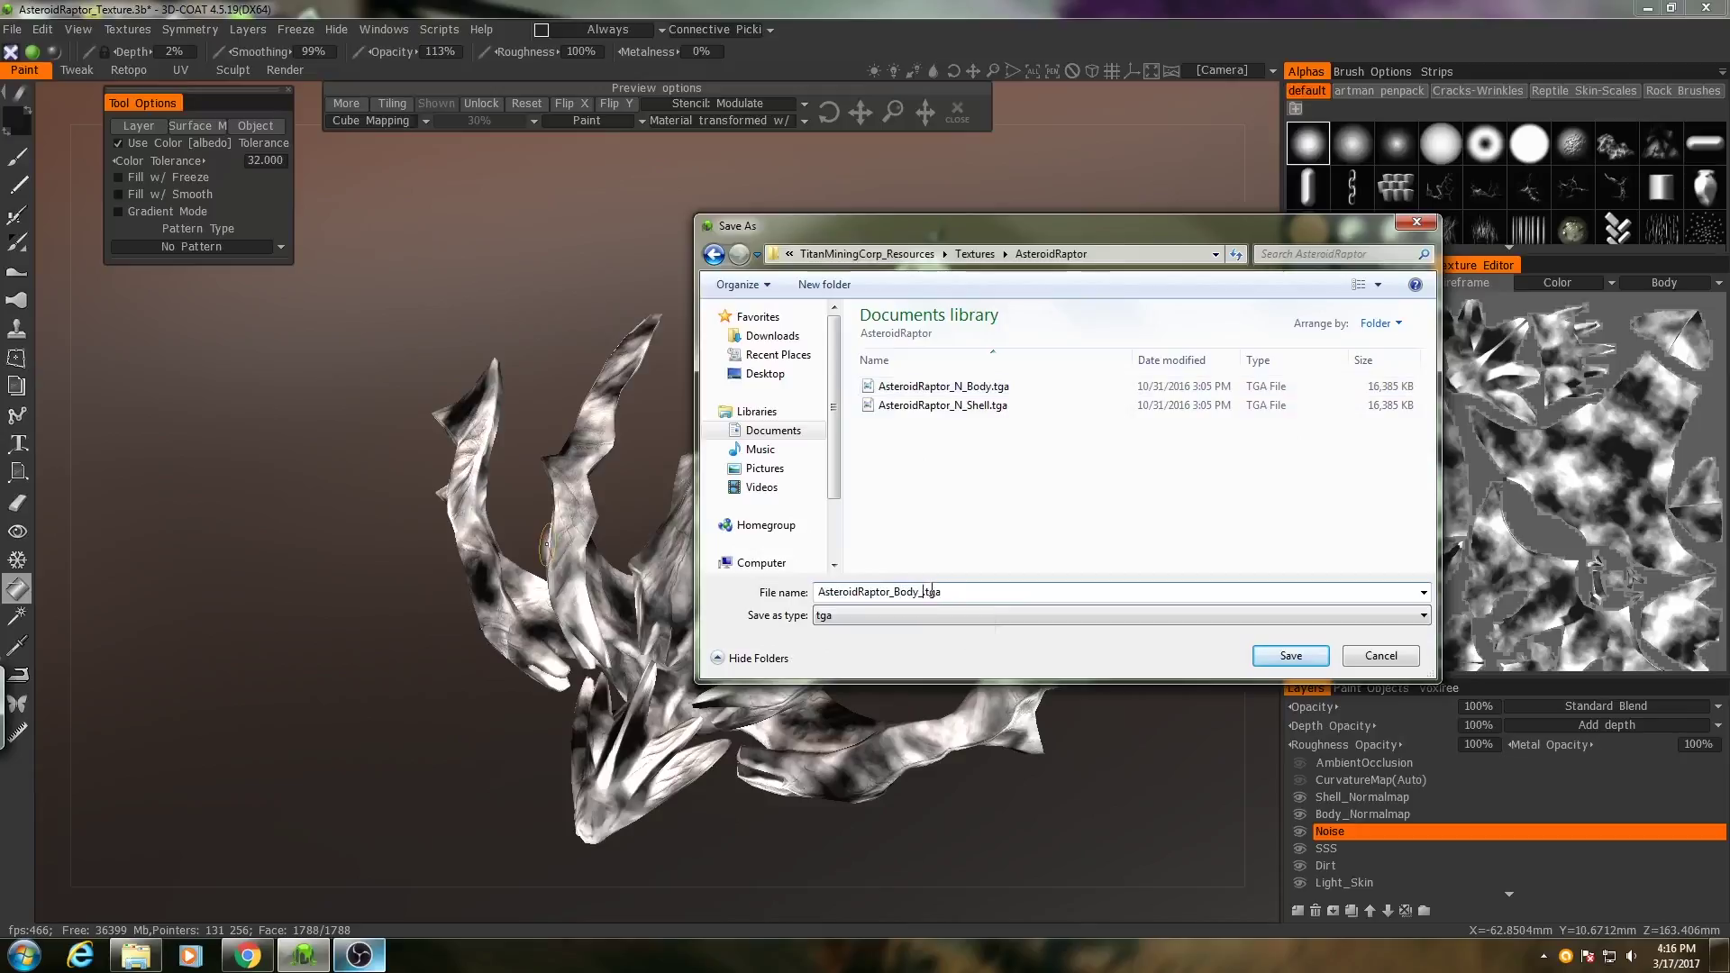
type("Noise")
key("Return")
left_click(850, 541)
Export the Noise layer's Color/albedo map for the Shell UV set as a TGA in the AsteroidRaptor folder.
left_click(127, 30)
left_click(468, 94)
left_click(545, 545)
left_click(977, 424)
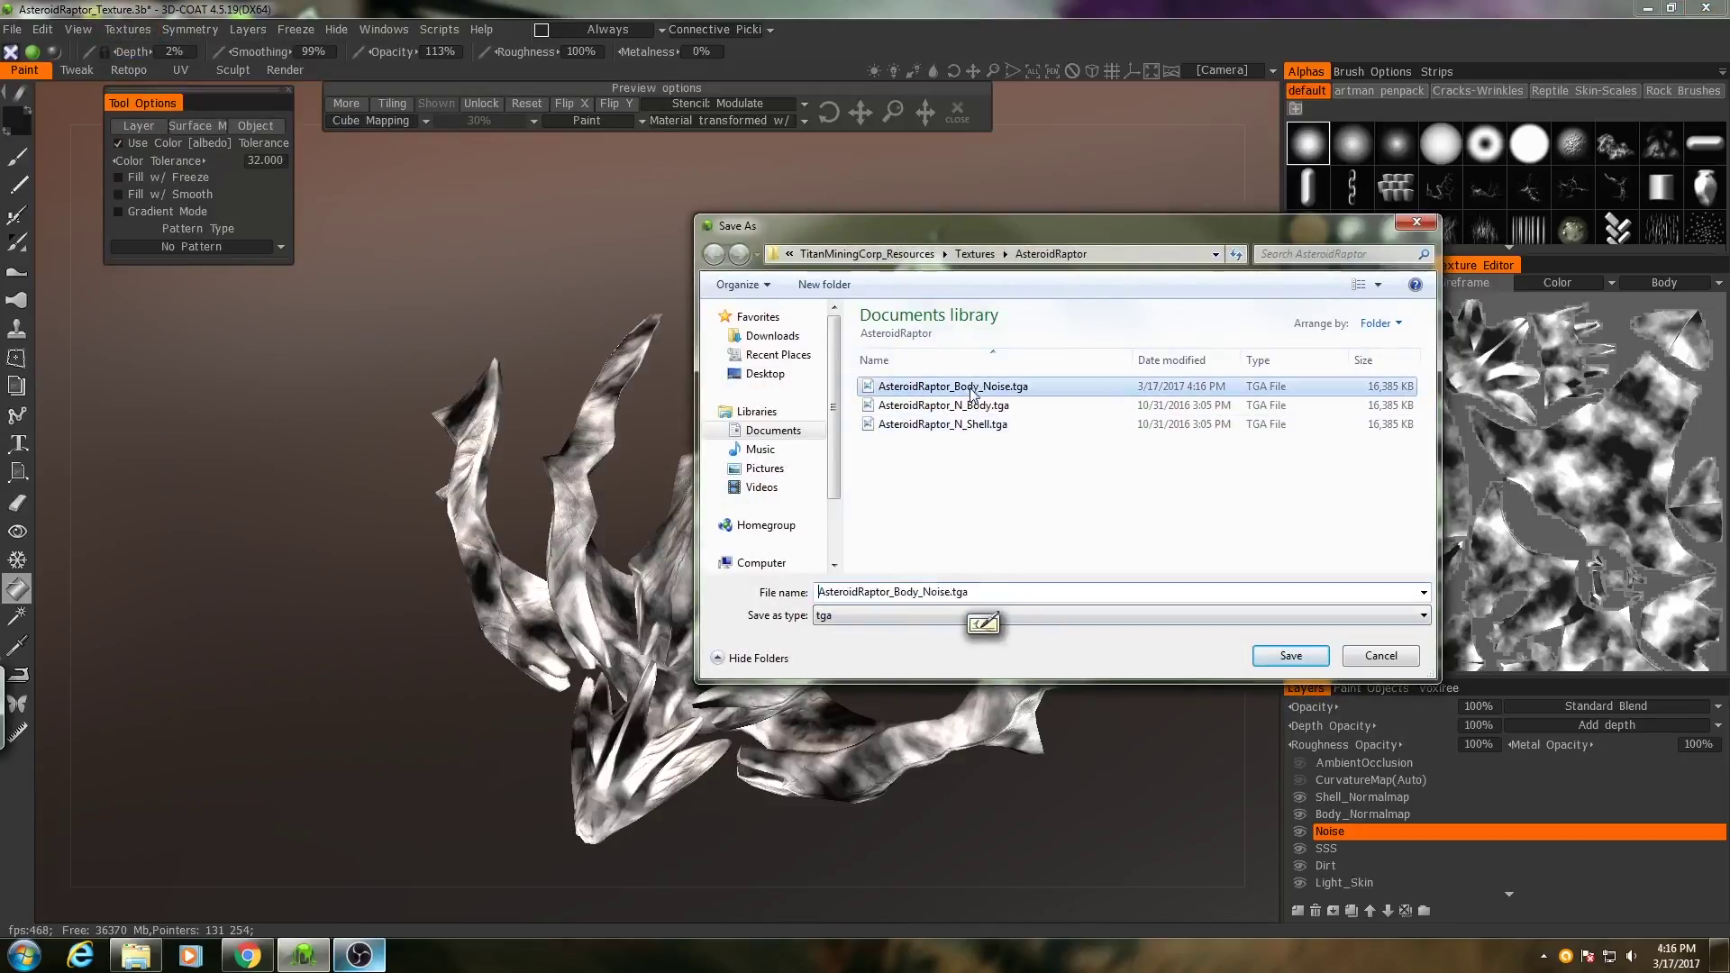
double_click(980, 385)
left_click(861, 545)
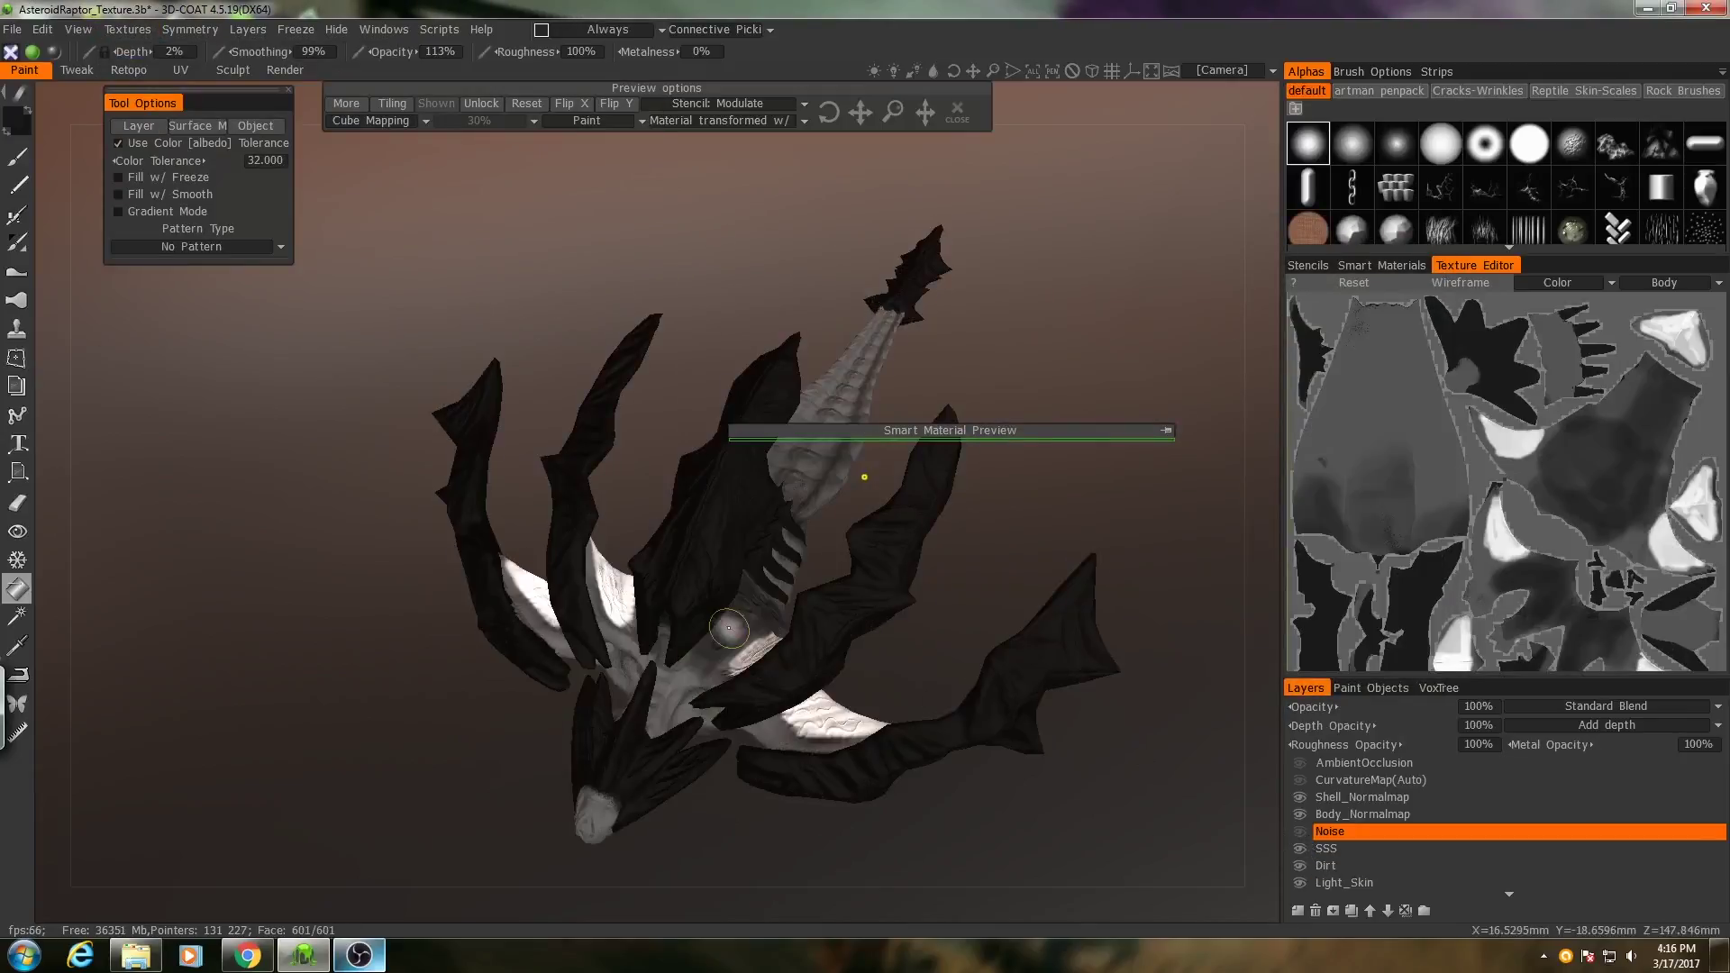
Export the Color/albedo map as a TGA in the AsteroidRaptor folder, replacing the Noise ending of the file name with Color.
left_click(132, 34)
mouse_move(181, 73)
left_click(444, 95)
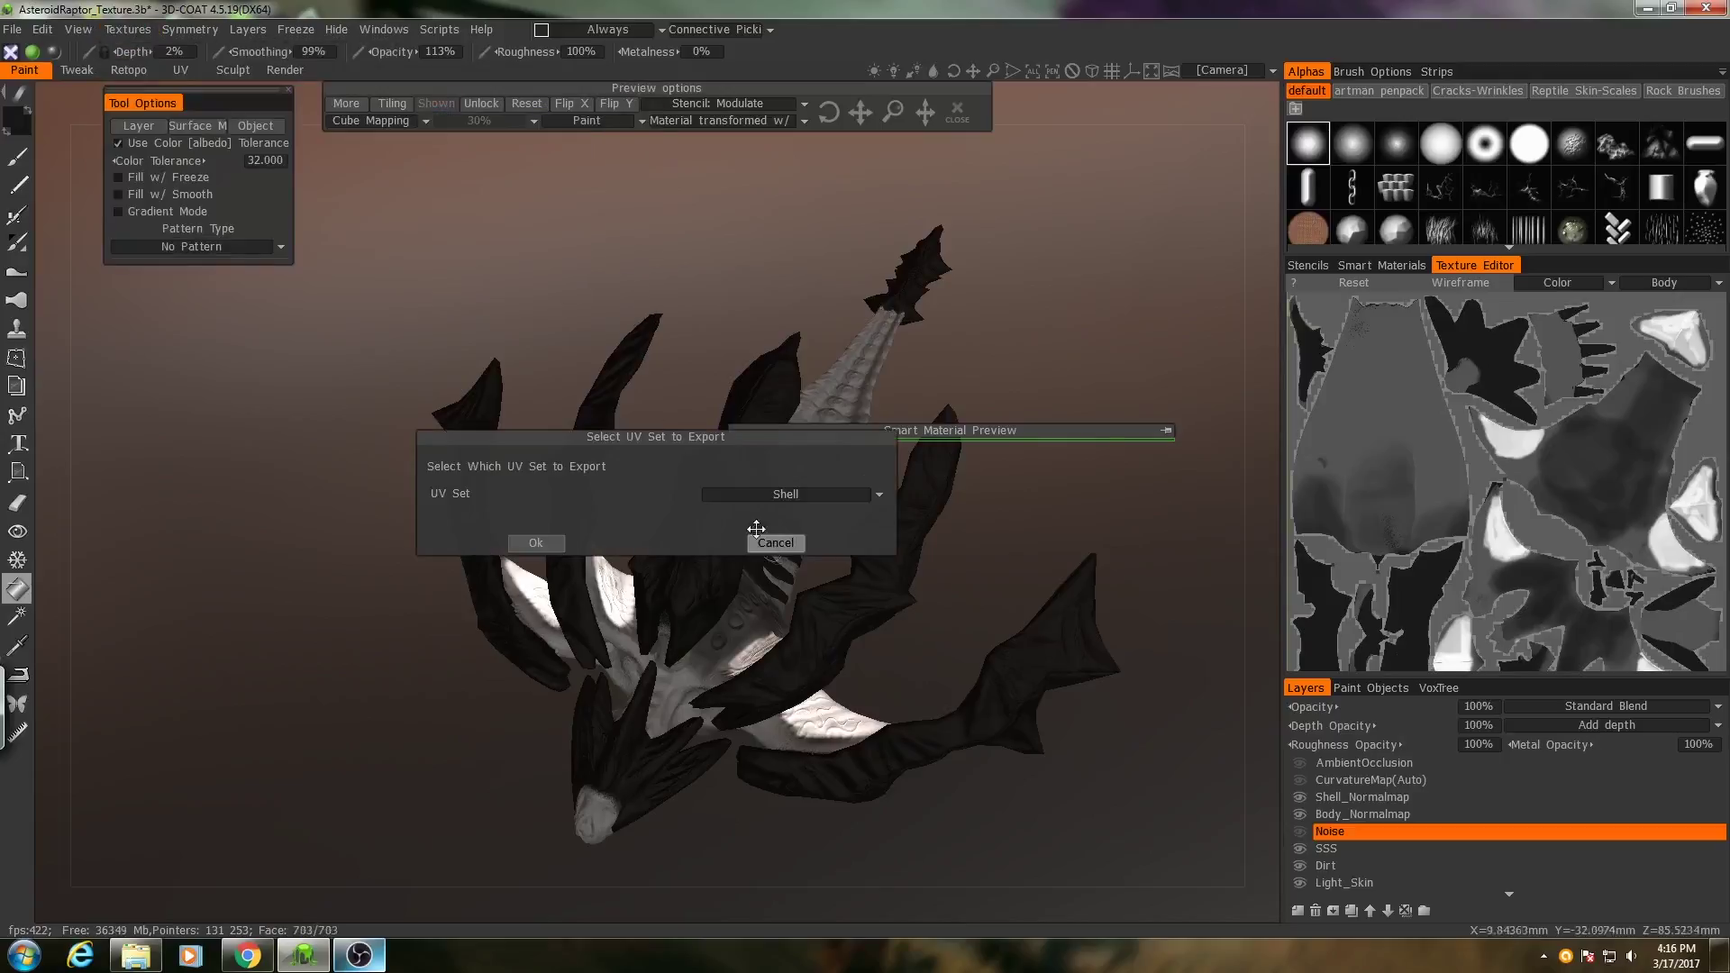
left_click(541, 544)
left_click(970, 387)
left_click_drag(951, 591, 924, 591)
type("Color")
key("Return")
left_click(850, 543)
Export the Color/albedo map of the Shell UV set, putting Shell in the file name.
left_click(133, 32)
left_click(444, 95)
left_click(793, 494)
left_click(728, 532)
left_click(539, 542)
left_click(955, 406)
type("Shell")
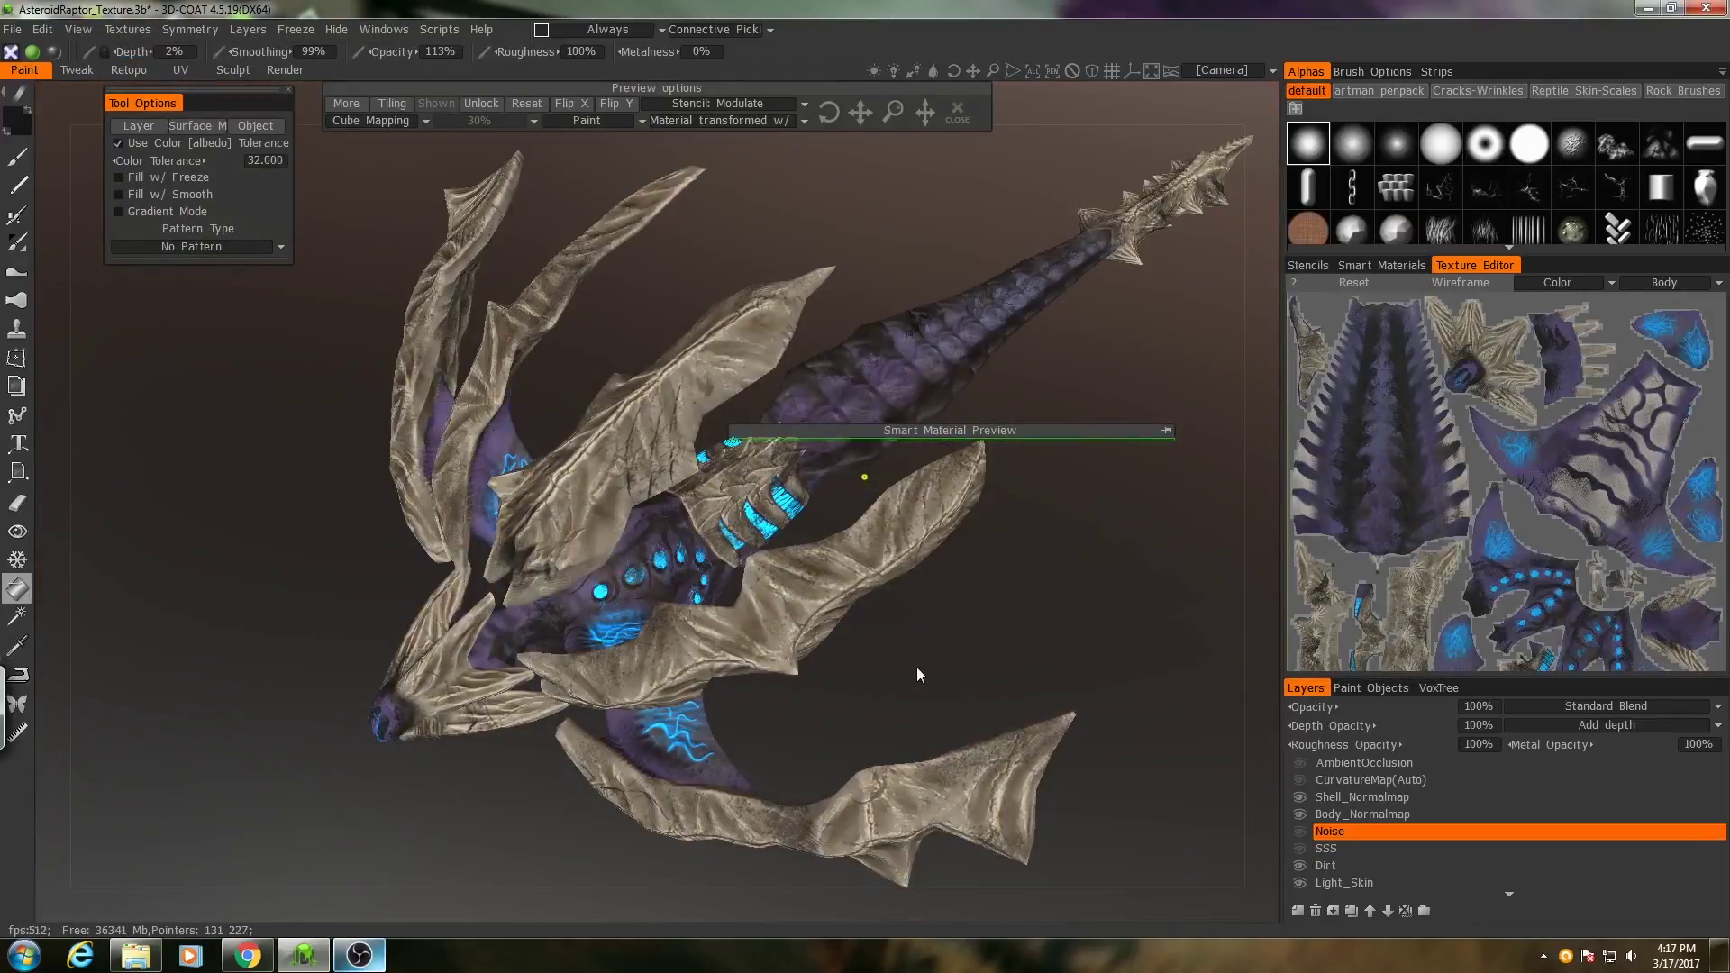
Show the AmbientOcclusion layer and toggle the Glow layer's visibility to compare the creature with and without its glow.
left_click(1300, 763)
scroll(1298, 873, "down", 2)
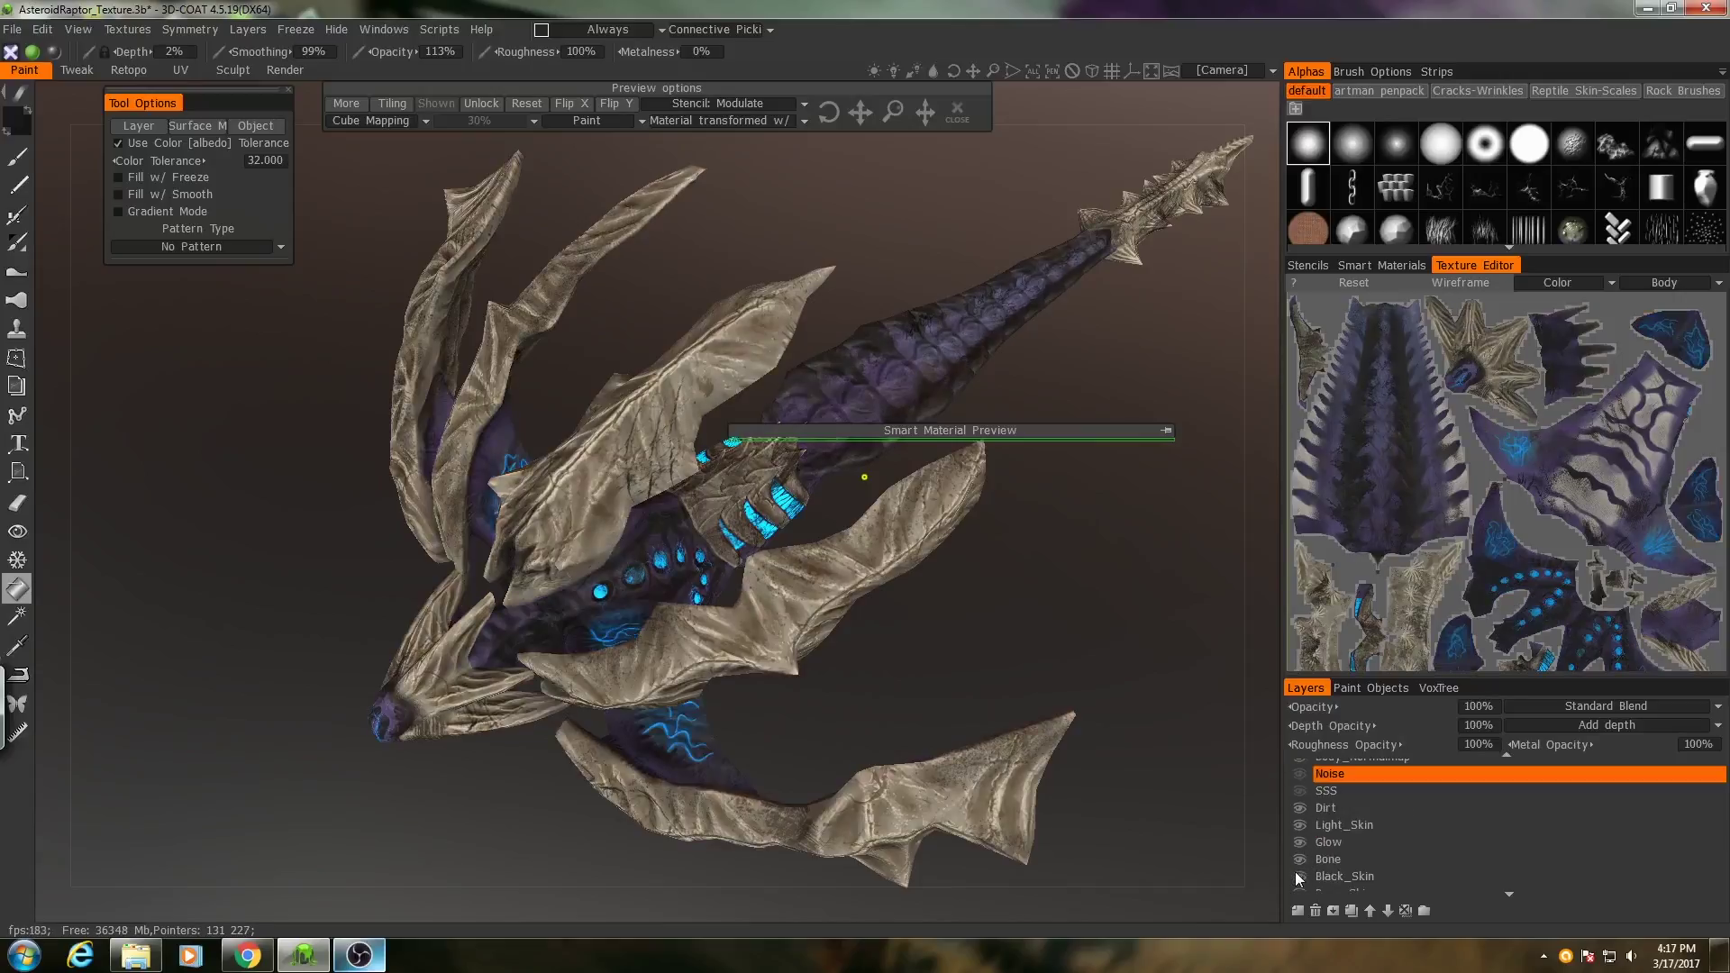
left_click(1298, 844)
left_click_drag(1057, 708, 842, 684, "alt")
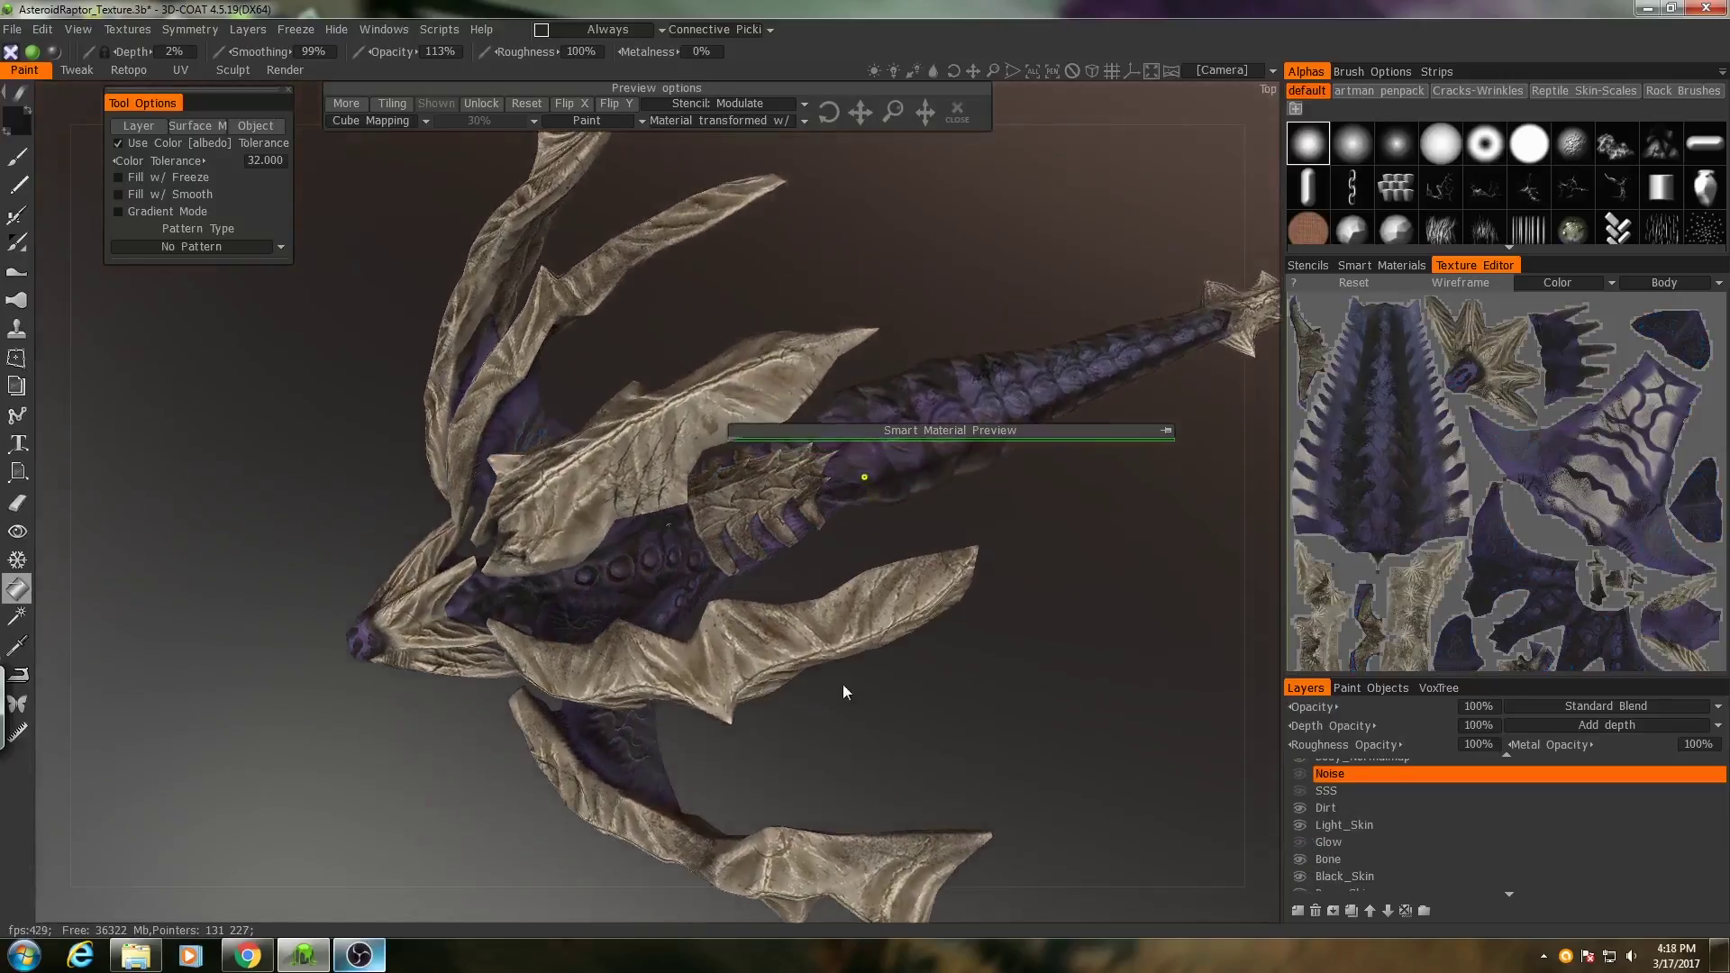
right_click_drag(842, 684, 1225, 851, "alt")
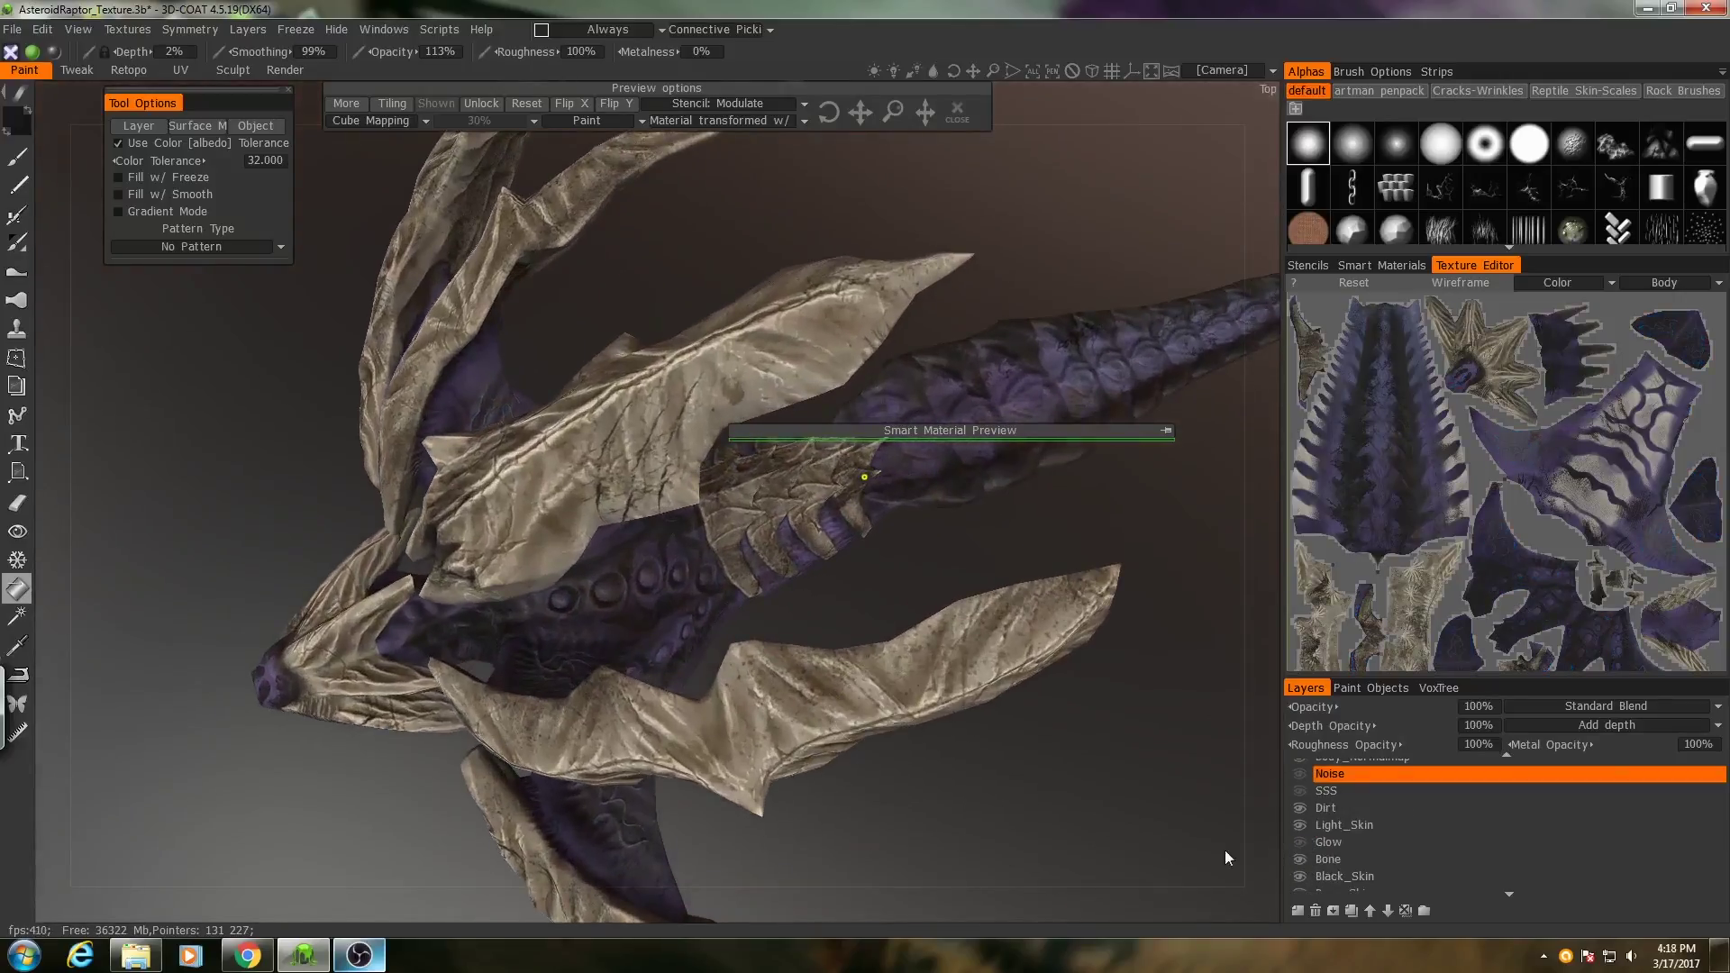
left_click(1299, 843)
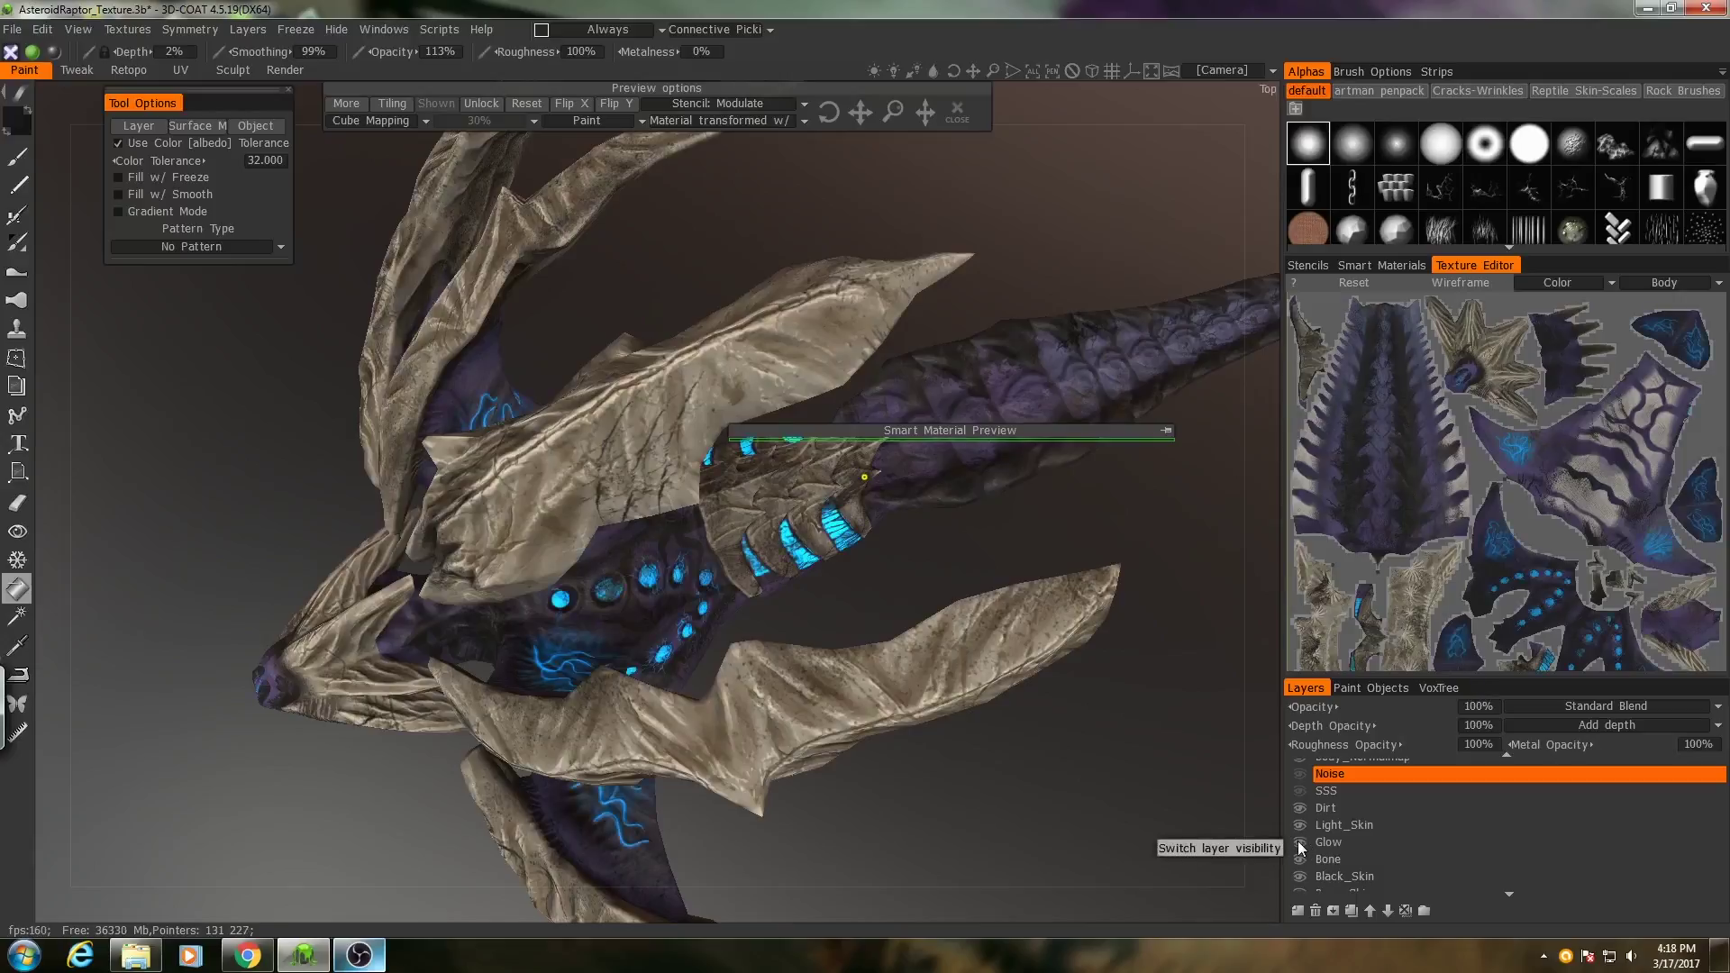
left_click_drag(857, 581, 727, 599)
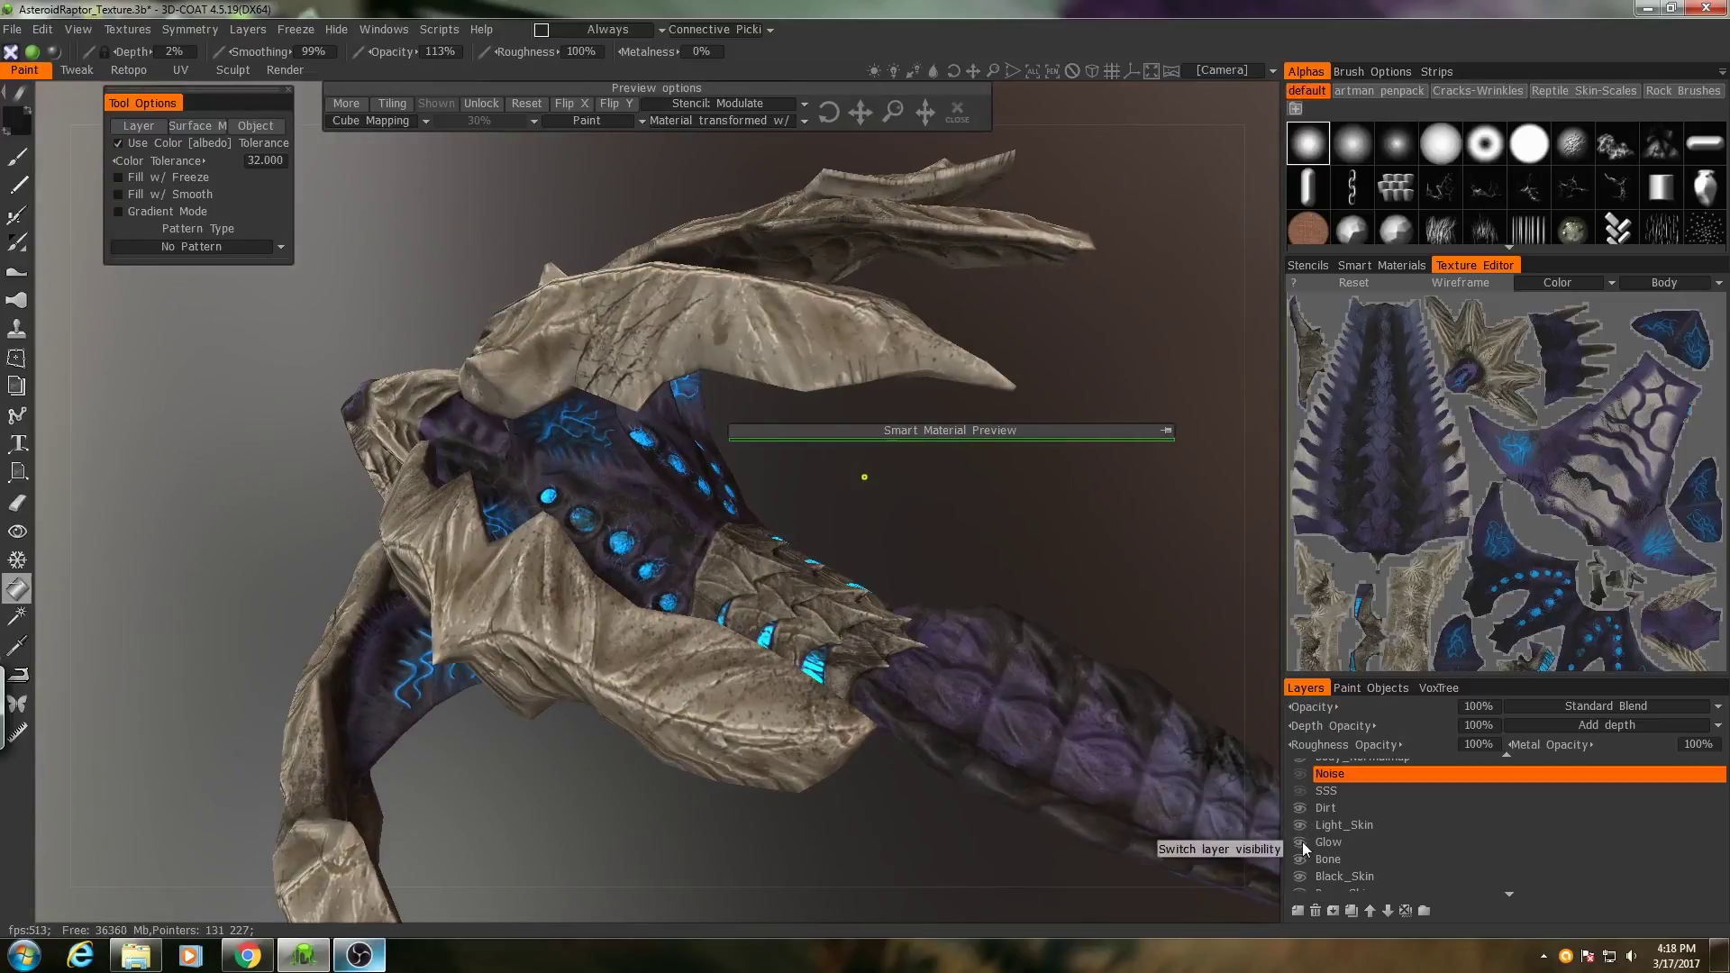
left_click(1301, 842)
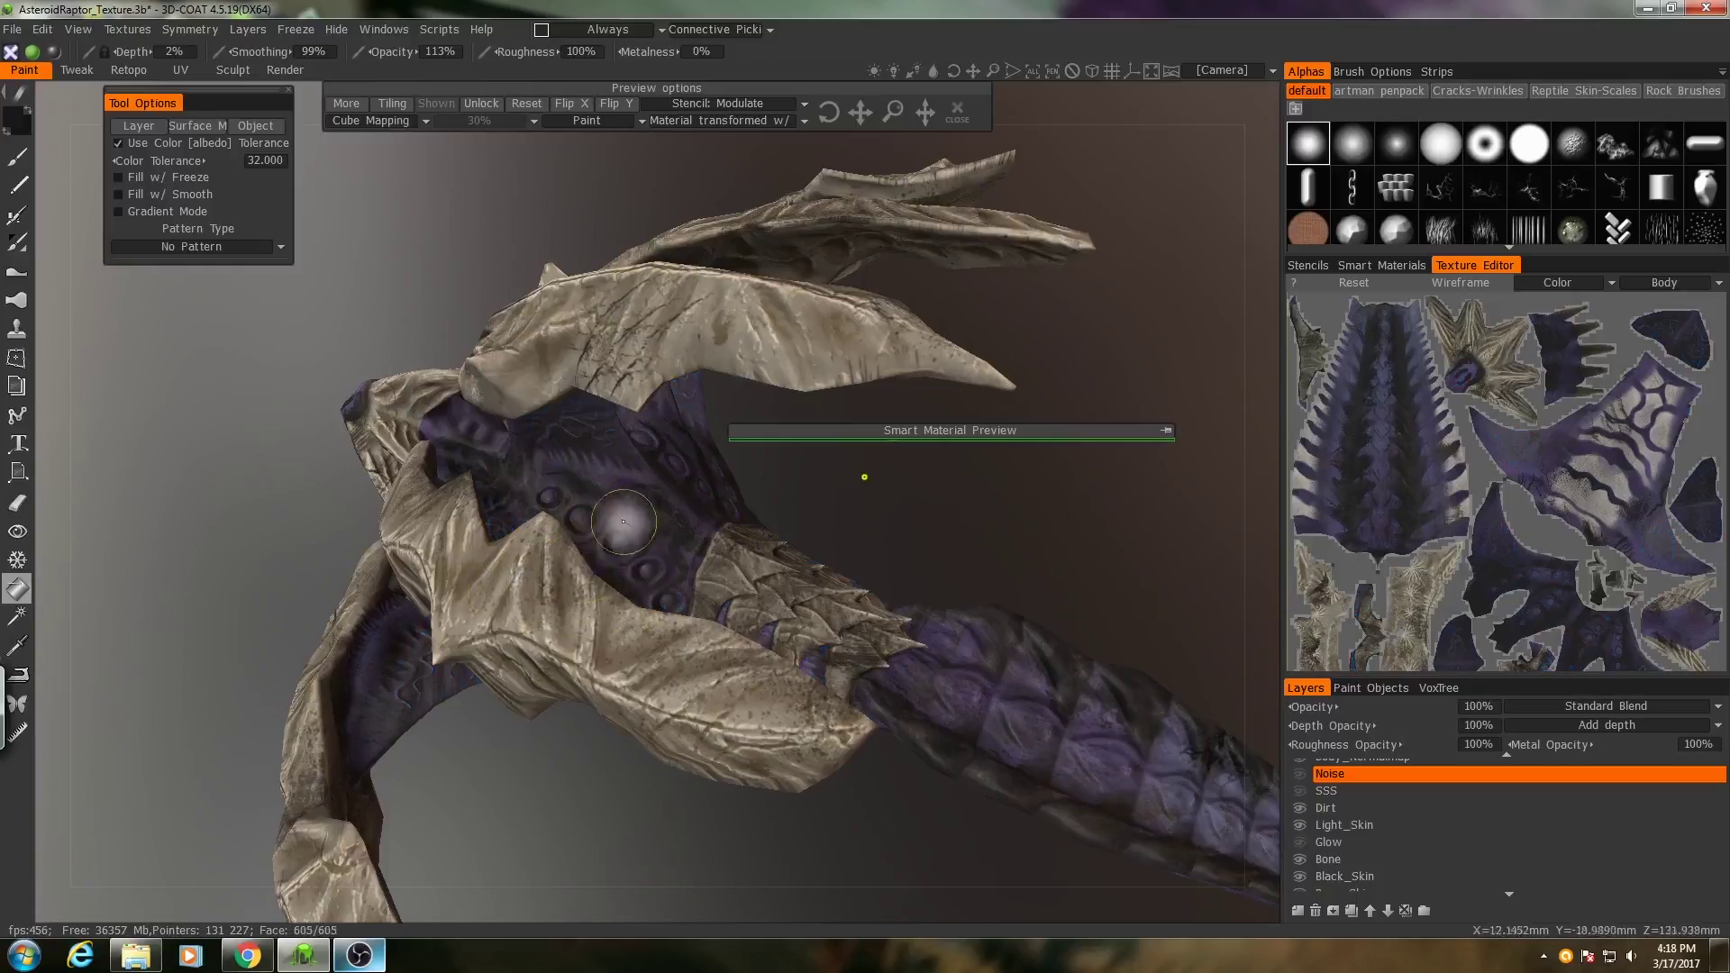
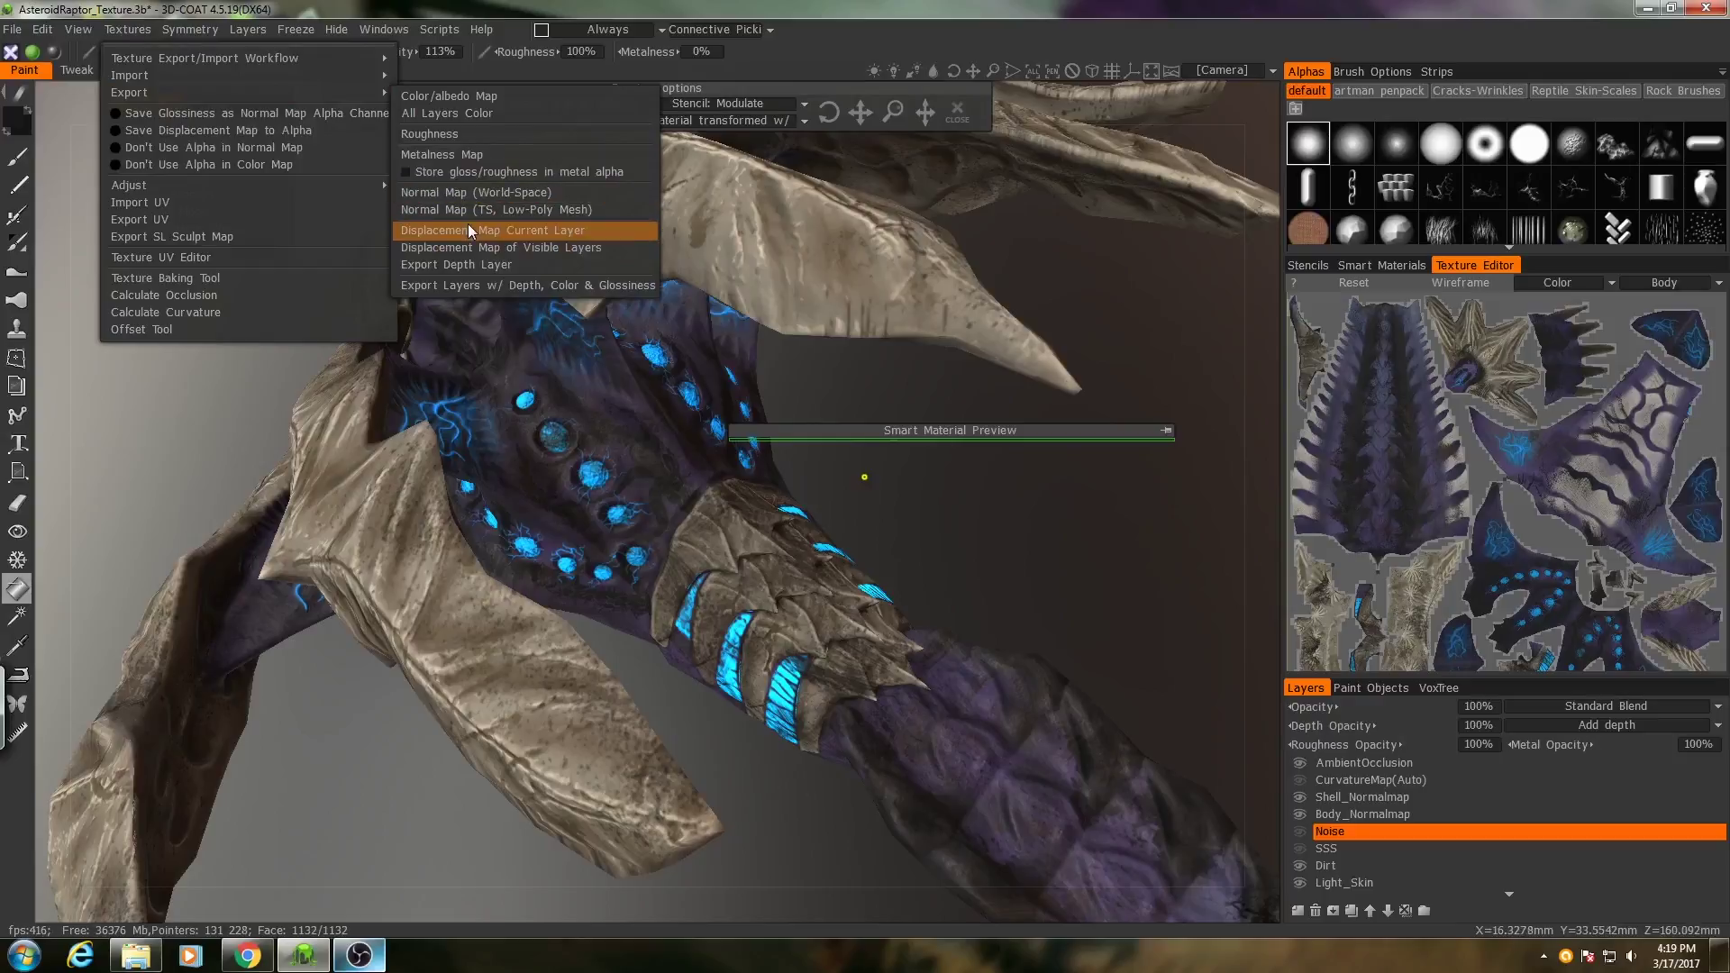
left_click(468, 225)
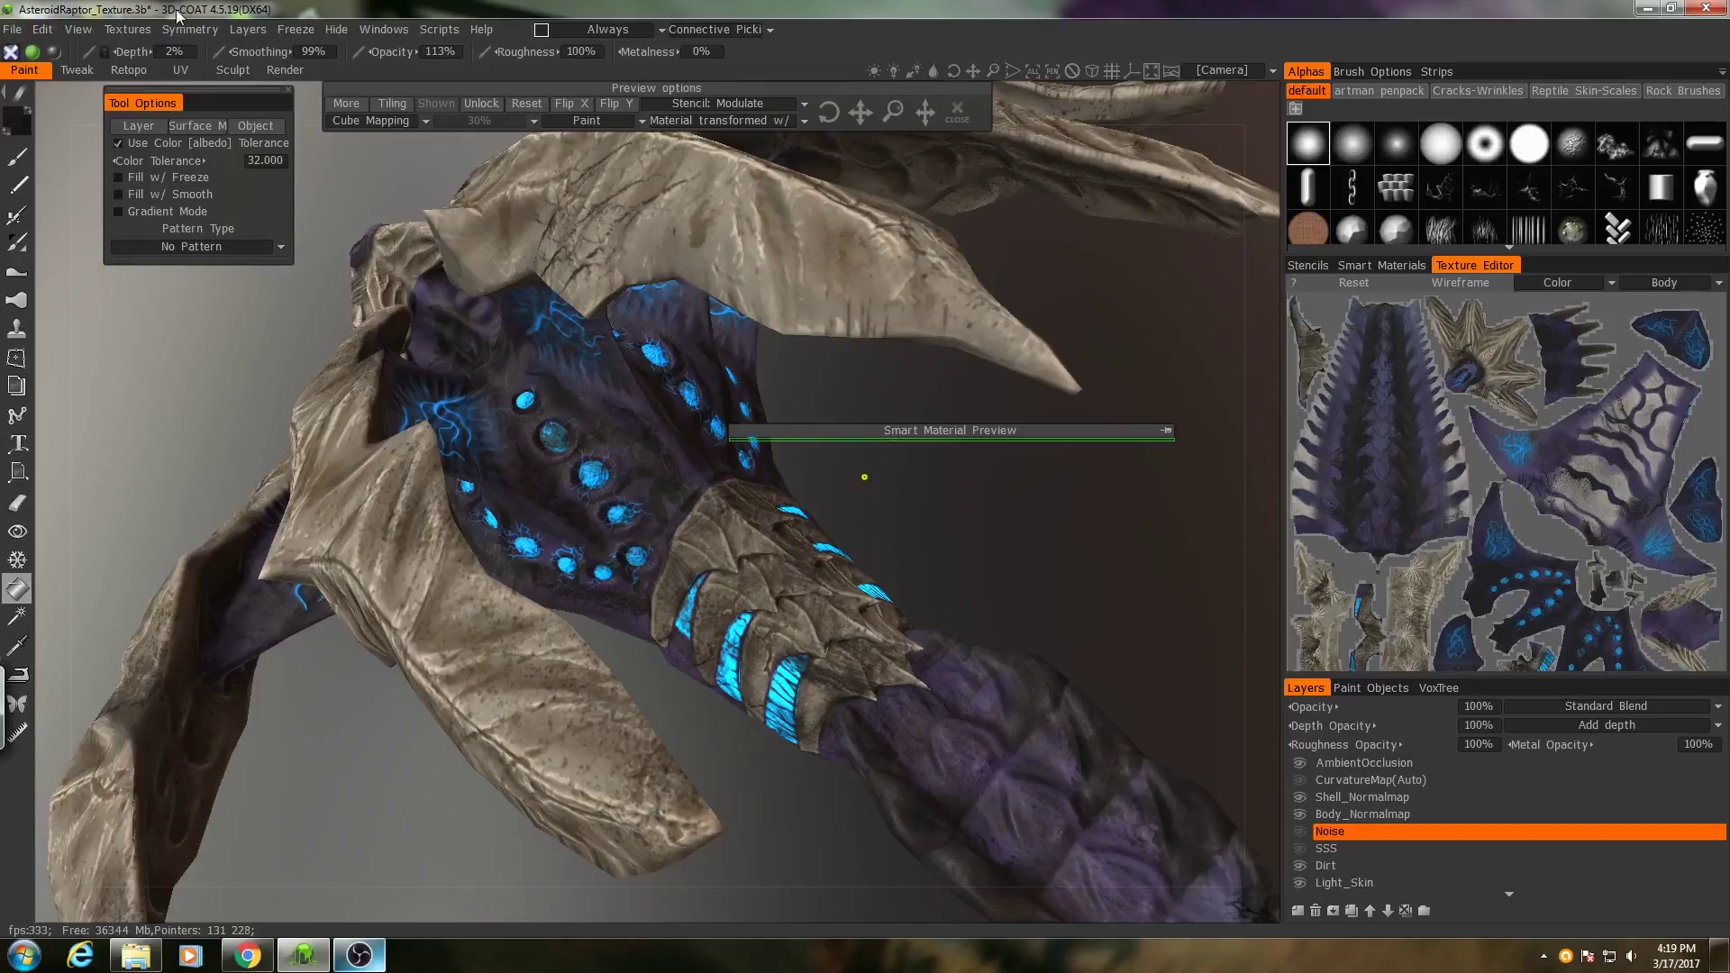
Start exporting the objects and textures in obj format and open the Models/OBJ folder as the destination.
left_click(14, 31)
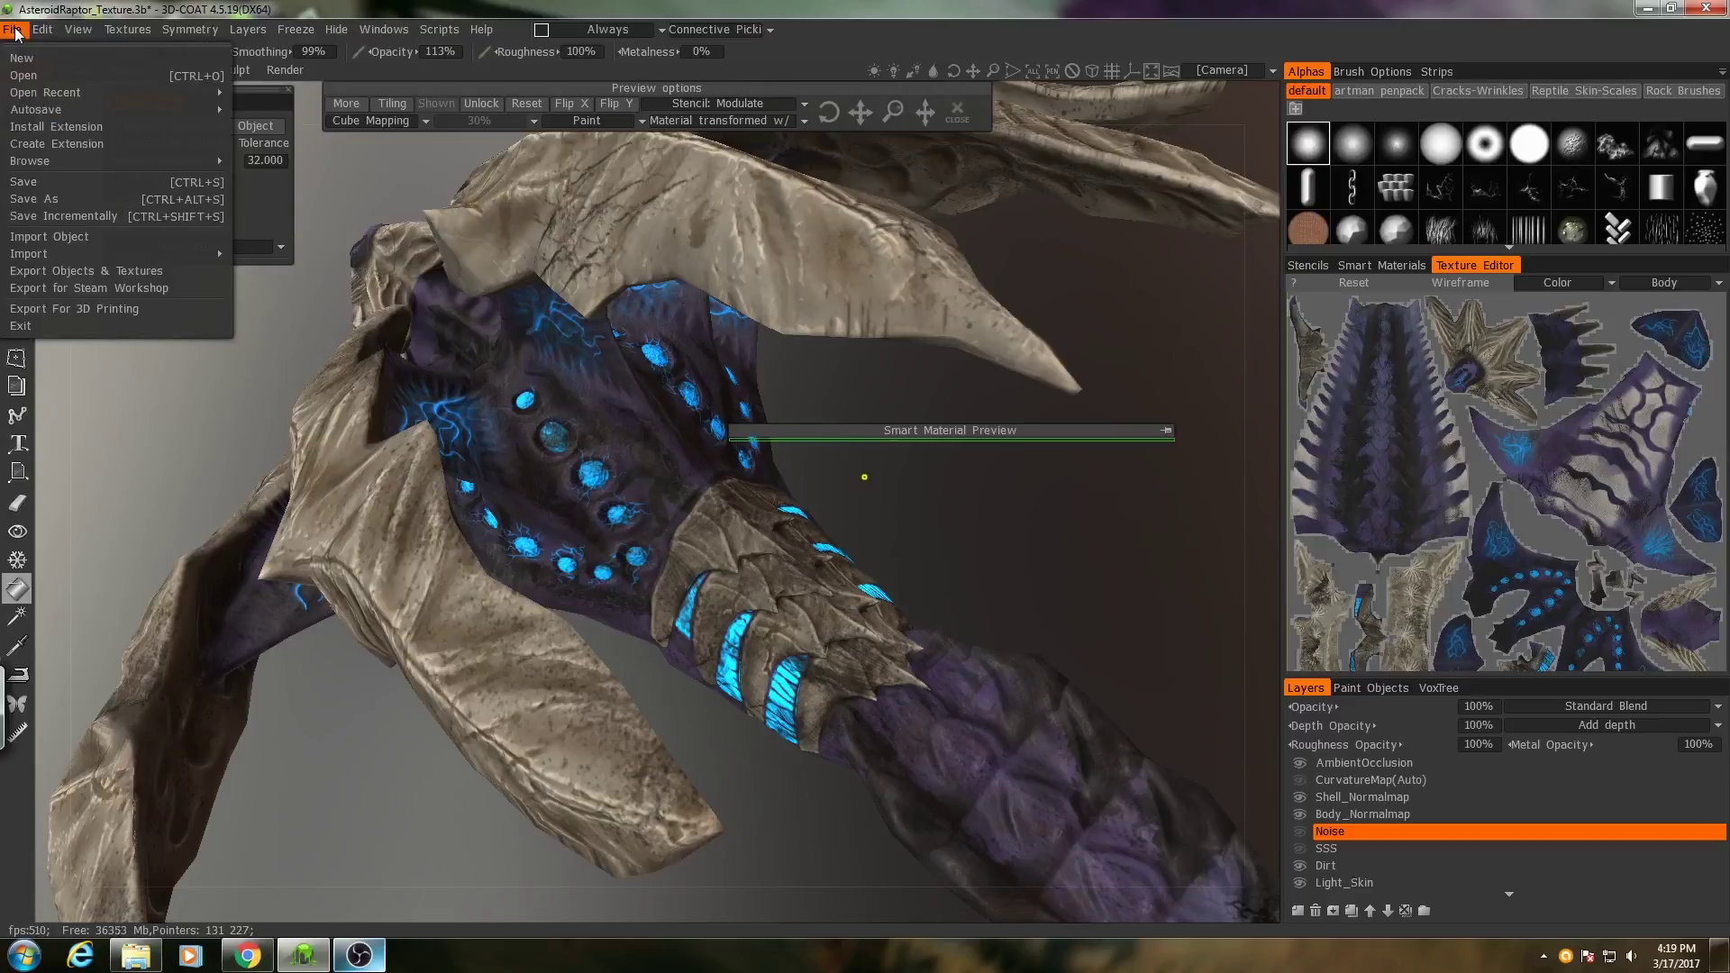
left_click(76, 275)
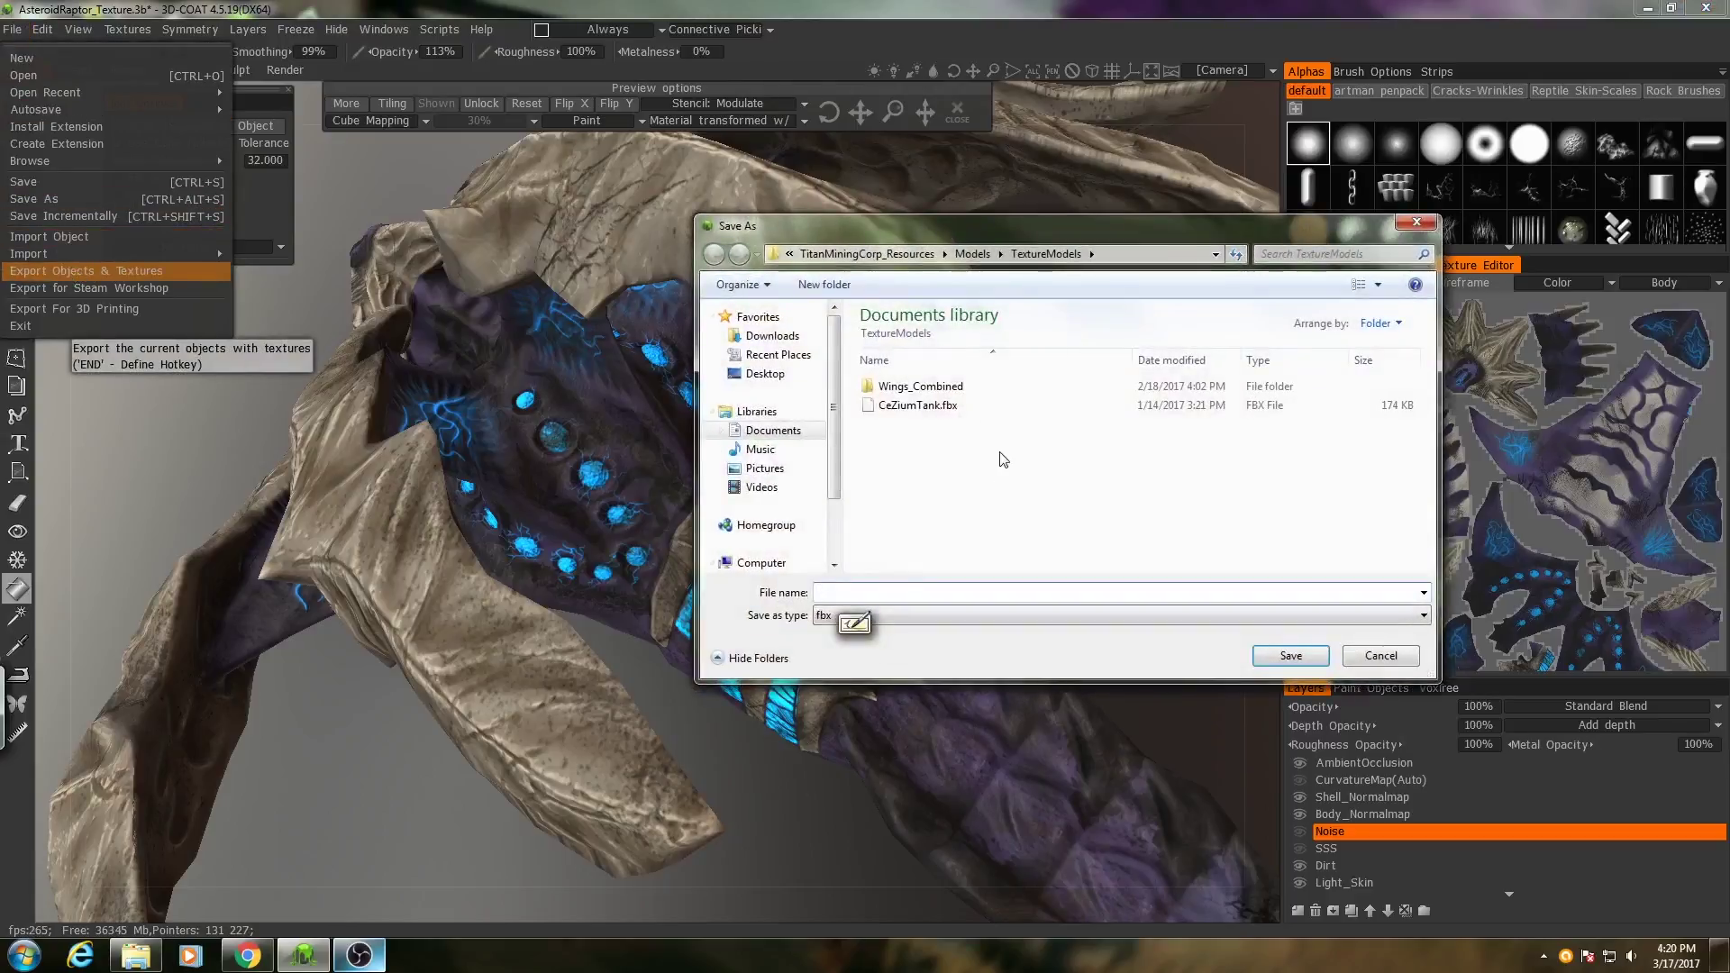
left_click(973, 254)
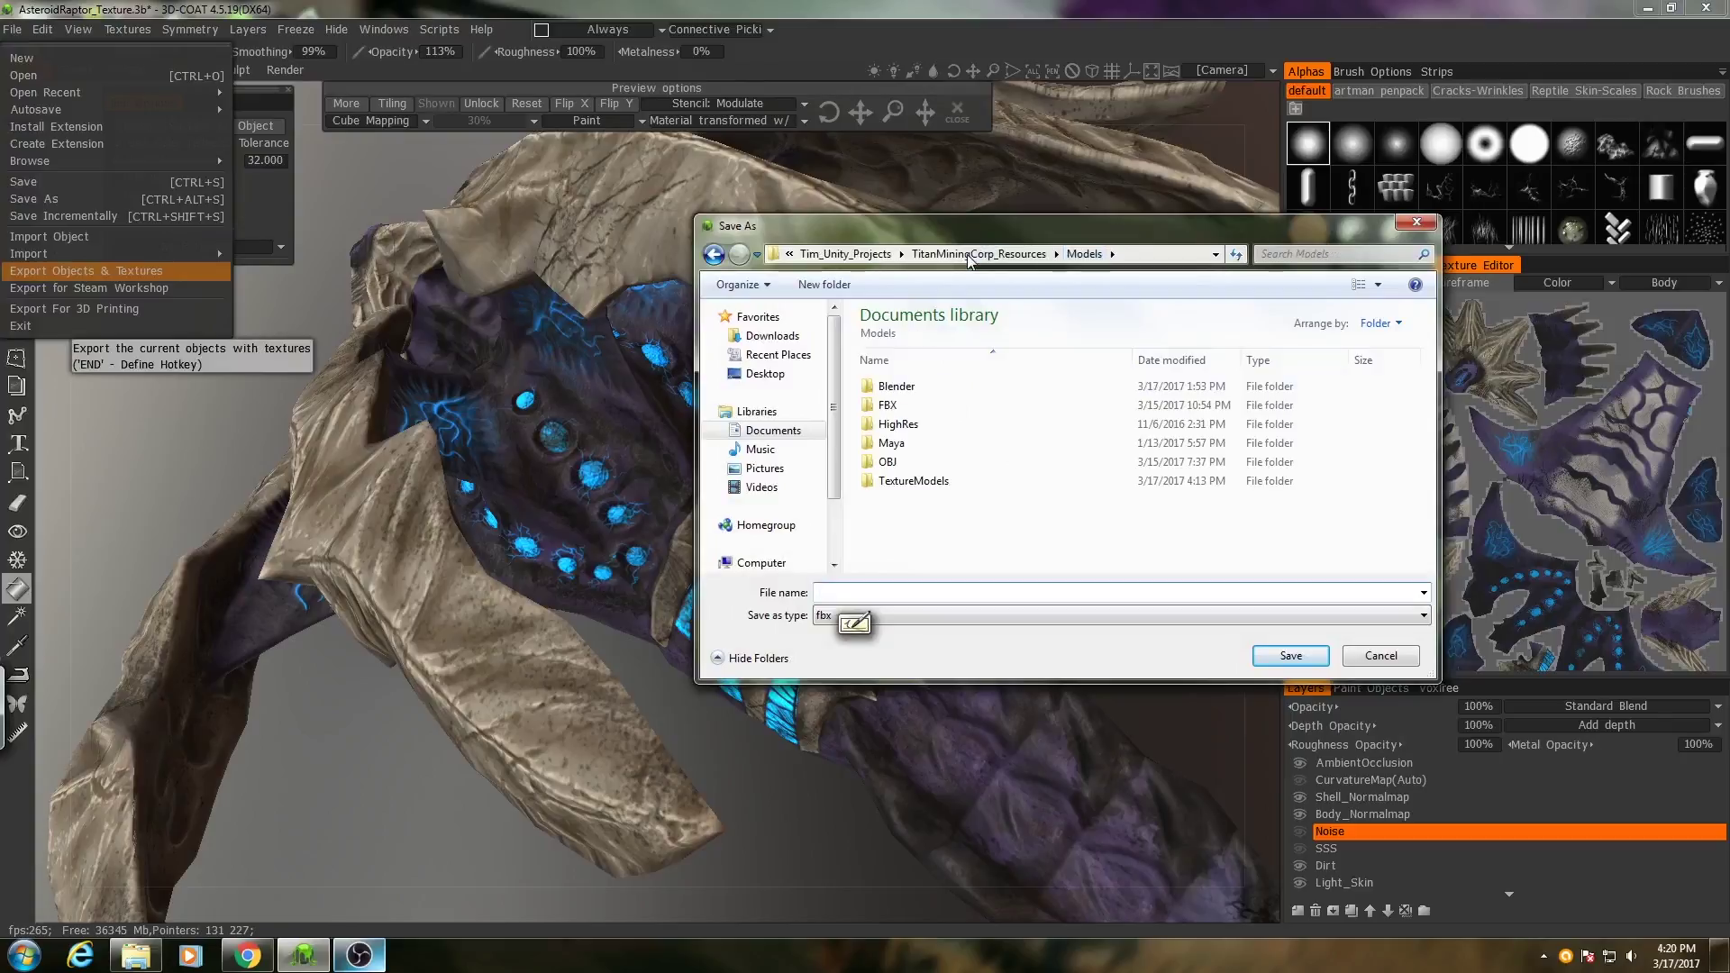
left_click(896, 616)
left_click(843, 646)
double_click(902, 462)
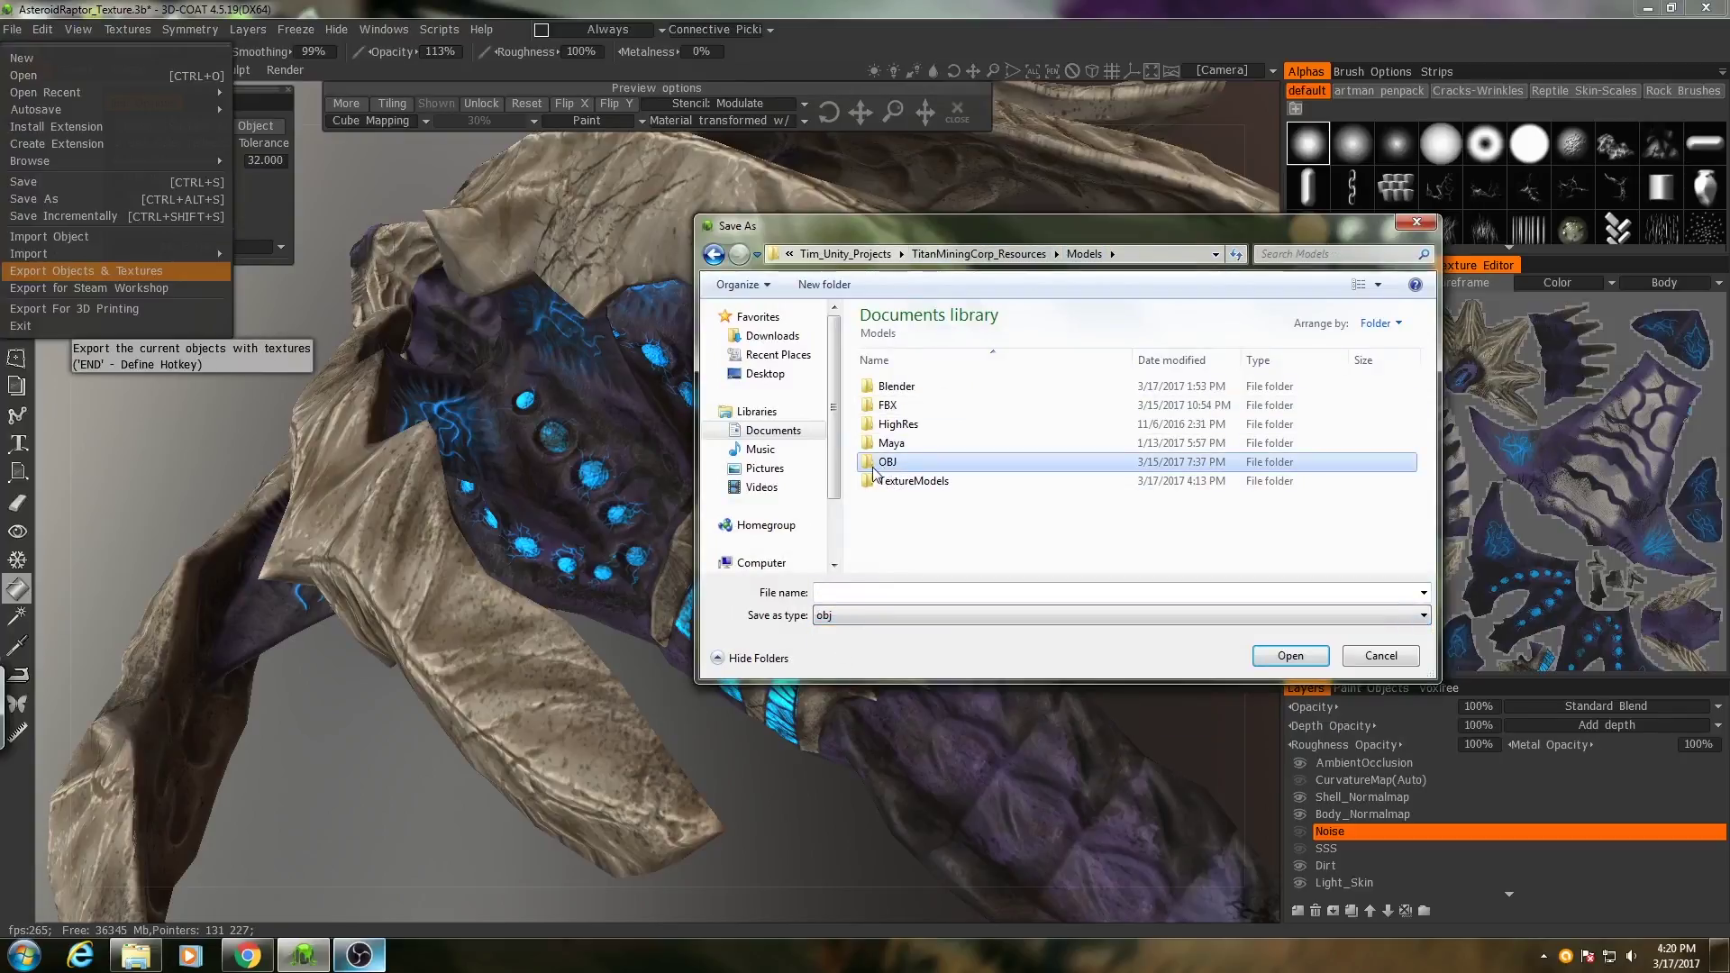
Overwrite Asteroid_Raptor.obj and run the export with Export Emissive Intensity enabled.
left_click(902, 464)
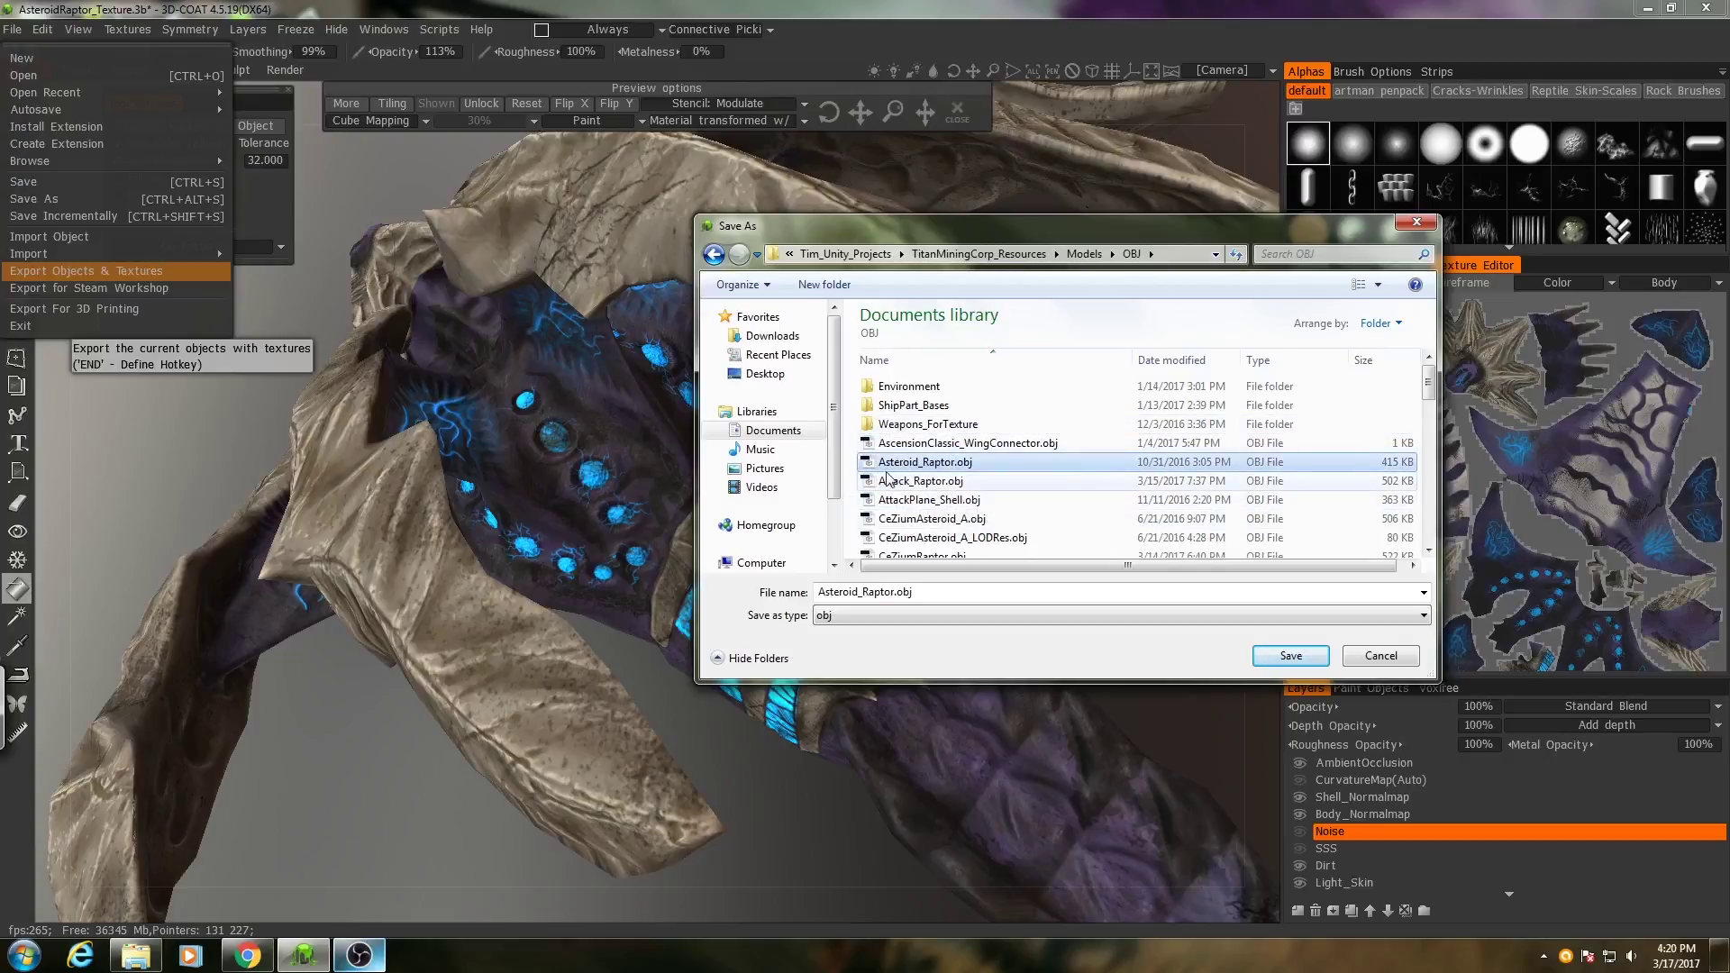
left_click(1290, 656)
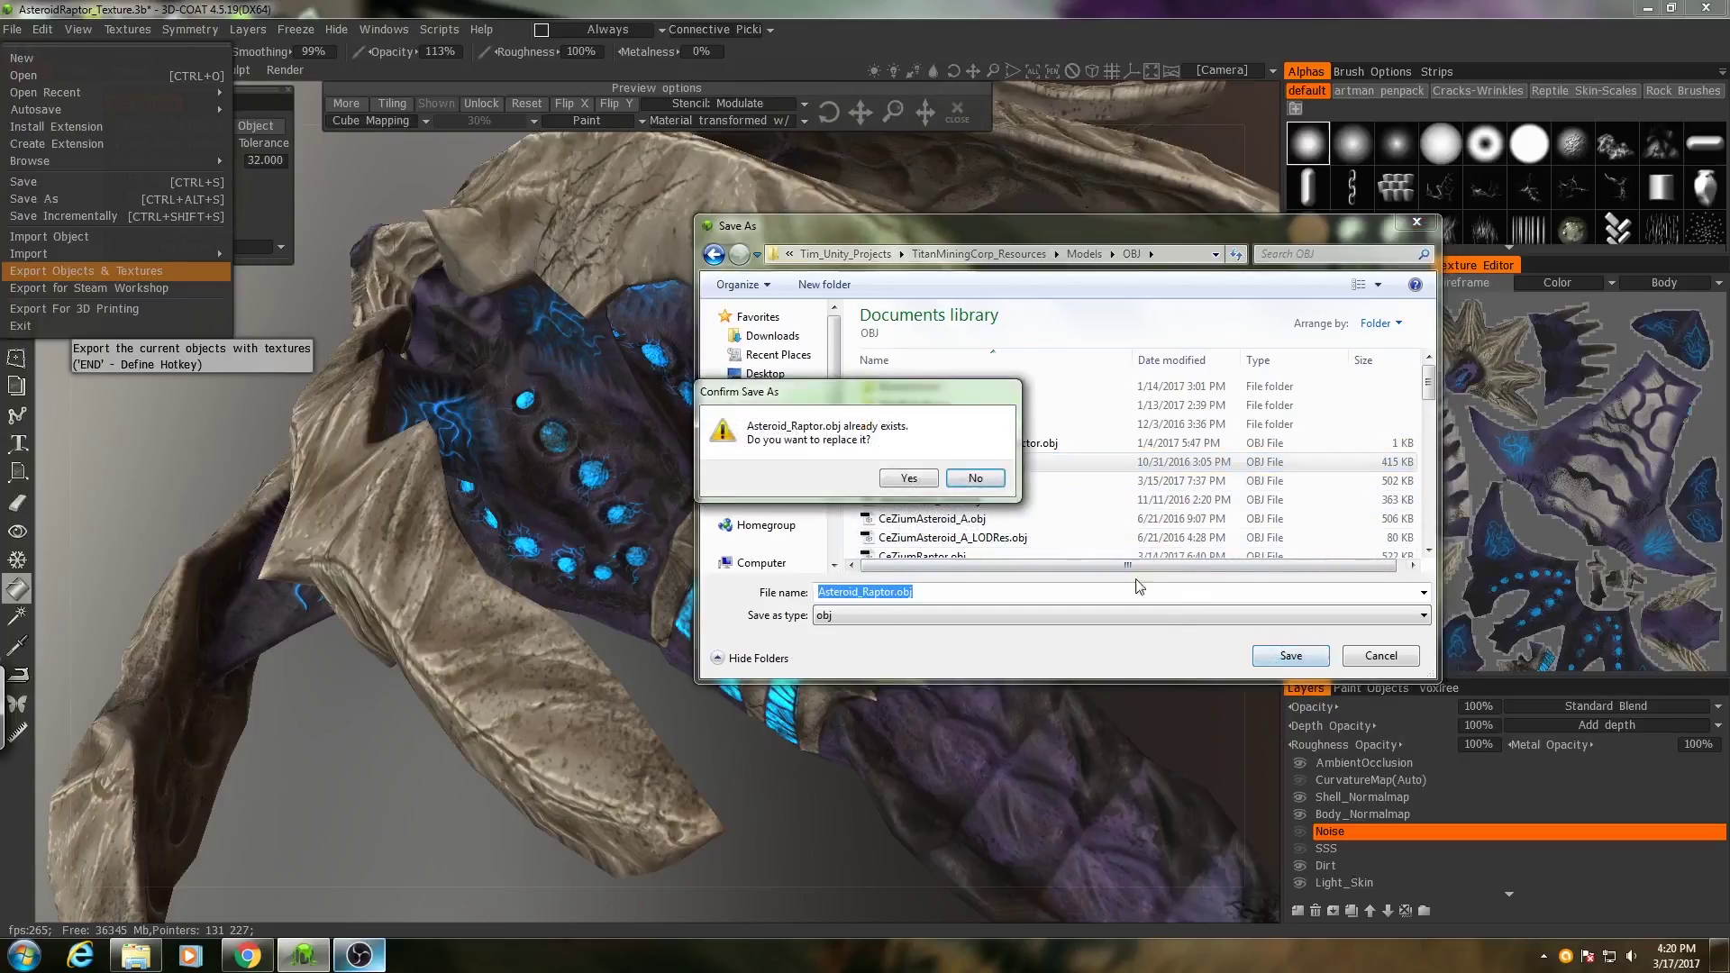
left_click(909, 478)
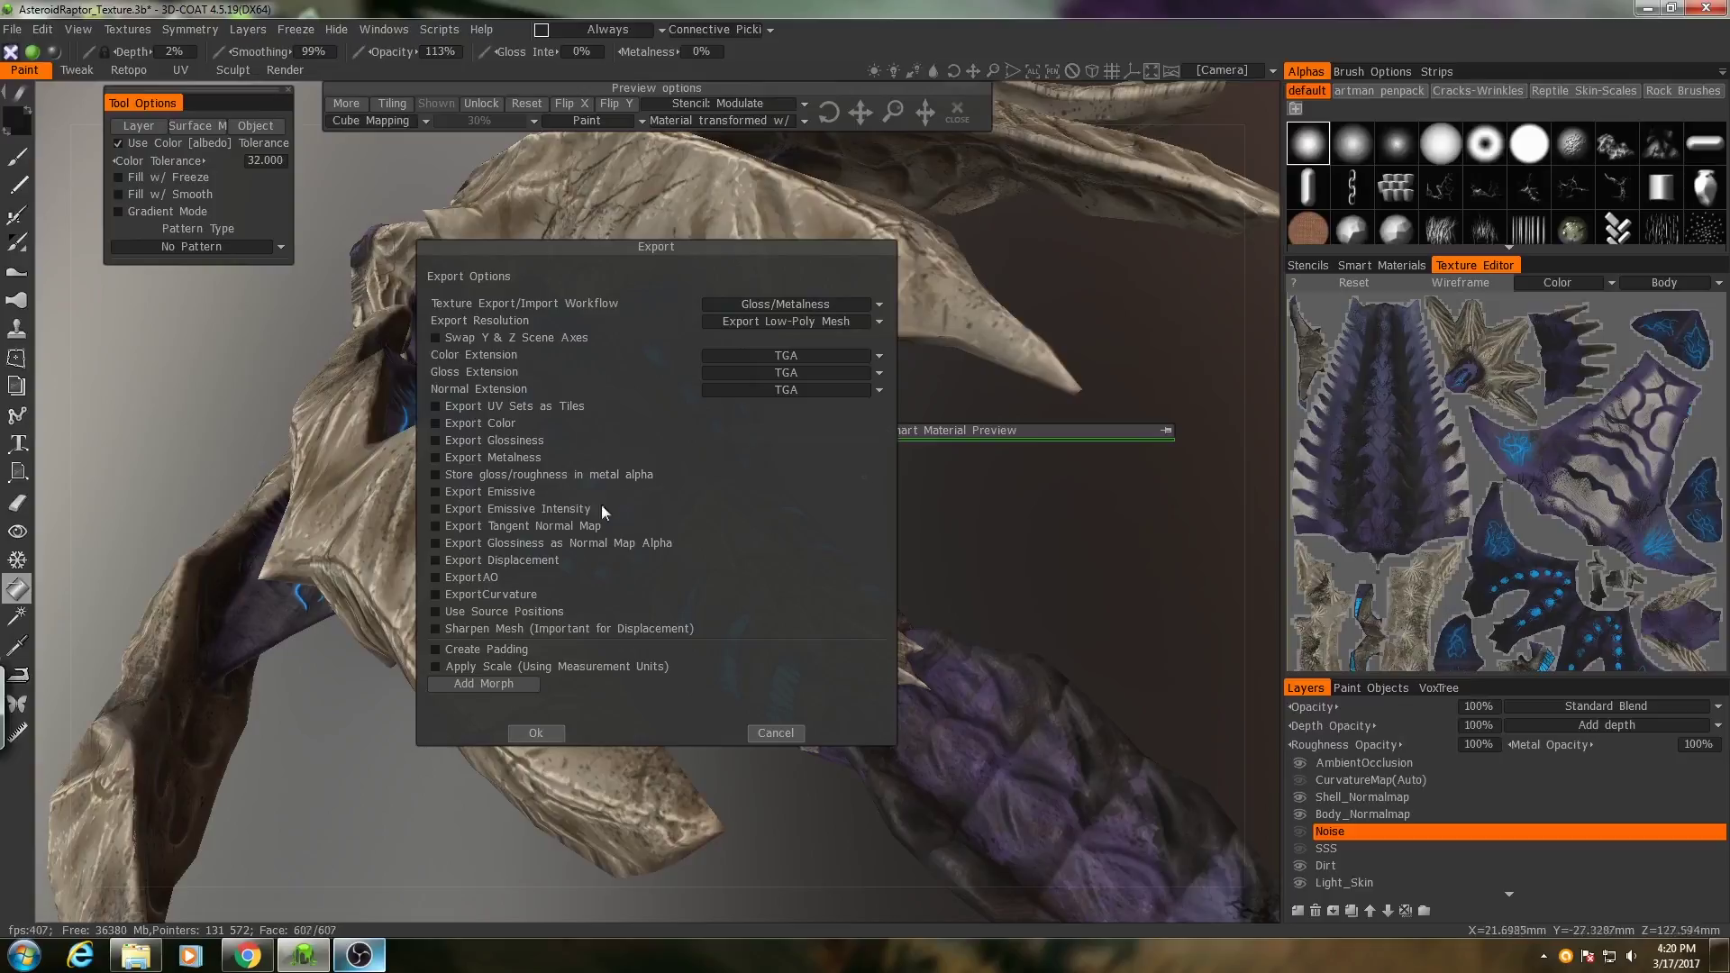
left_click(435, 509)
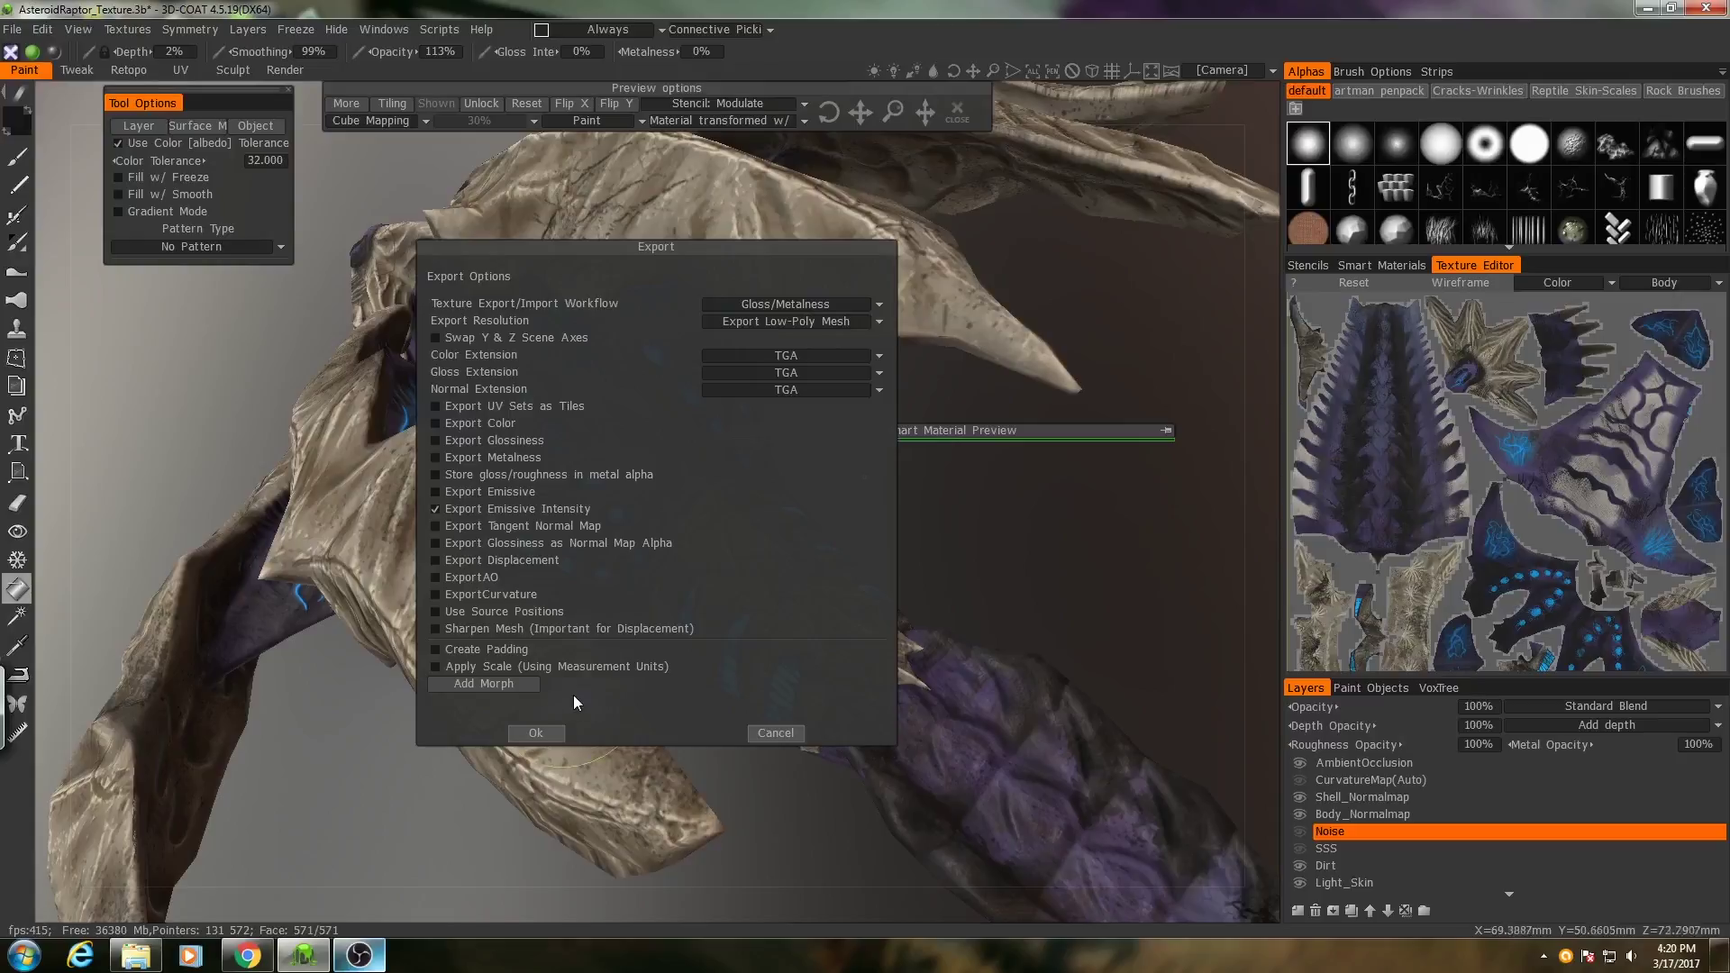
left_click(538, 733)
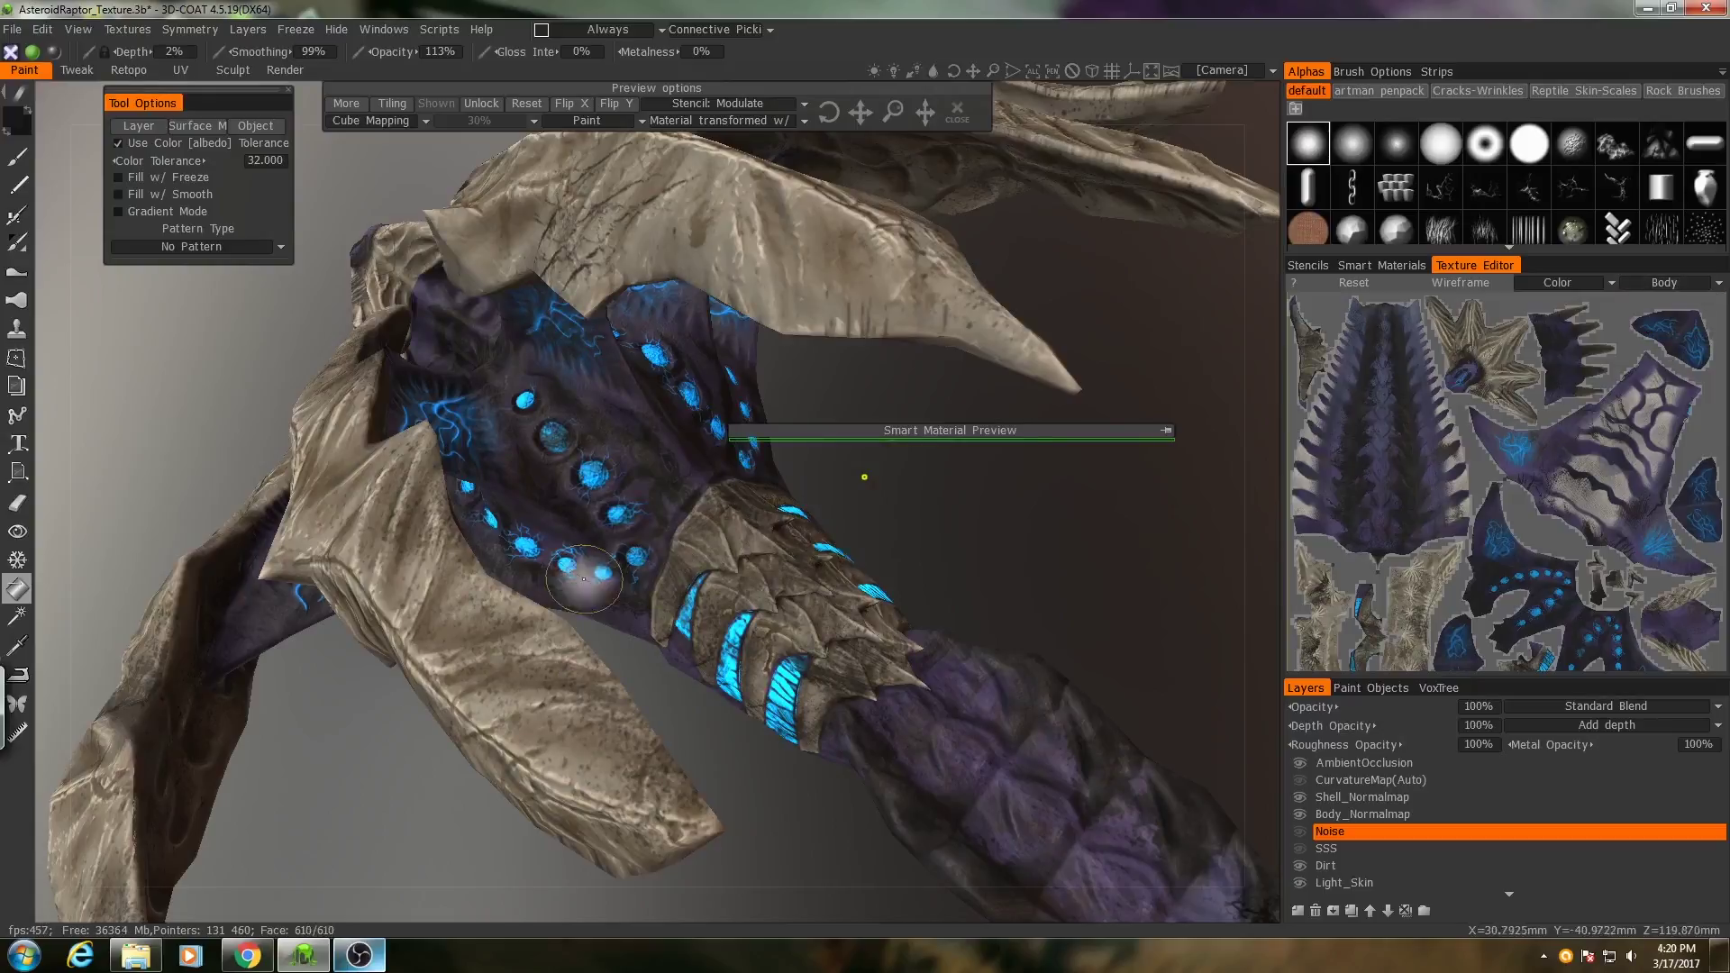
left_click(127, 29)
mouse_move(144, 99)
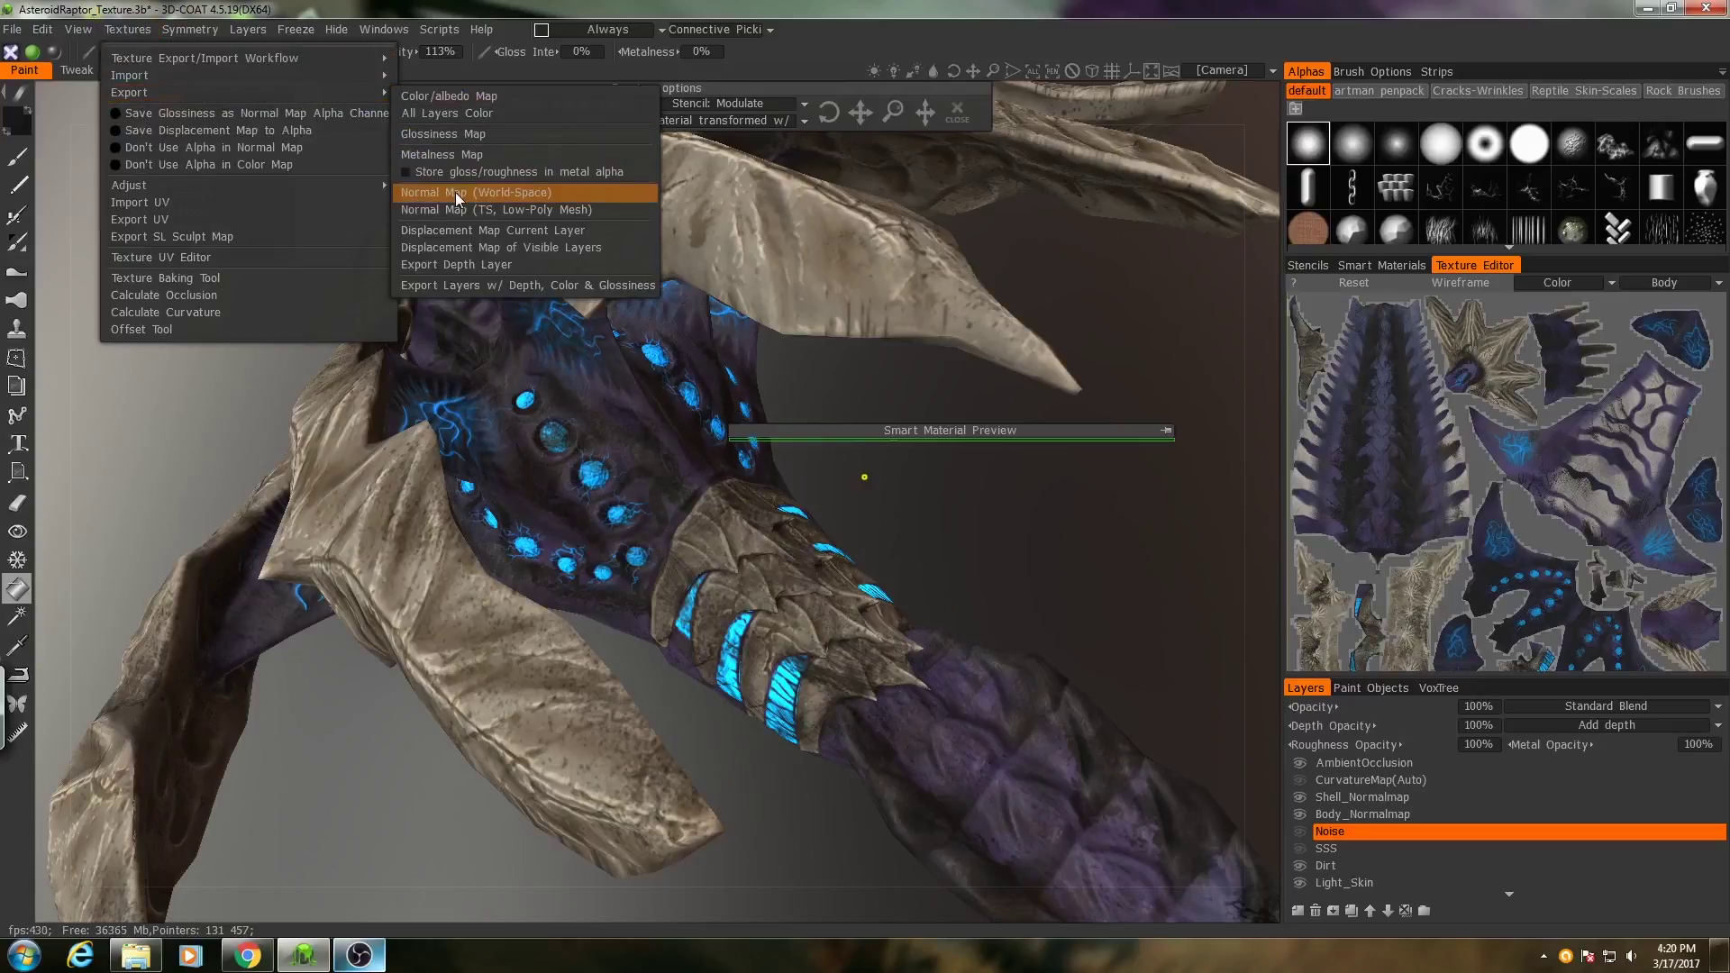
mouse_move(752, 722)
left_mouse_down()
mouse_move(760, 700)
mouse_move(811, 700)
mouse_move(822, 641)
left_mouse_up()
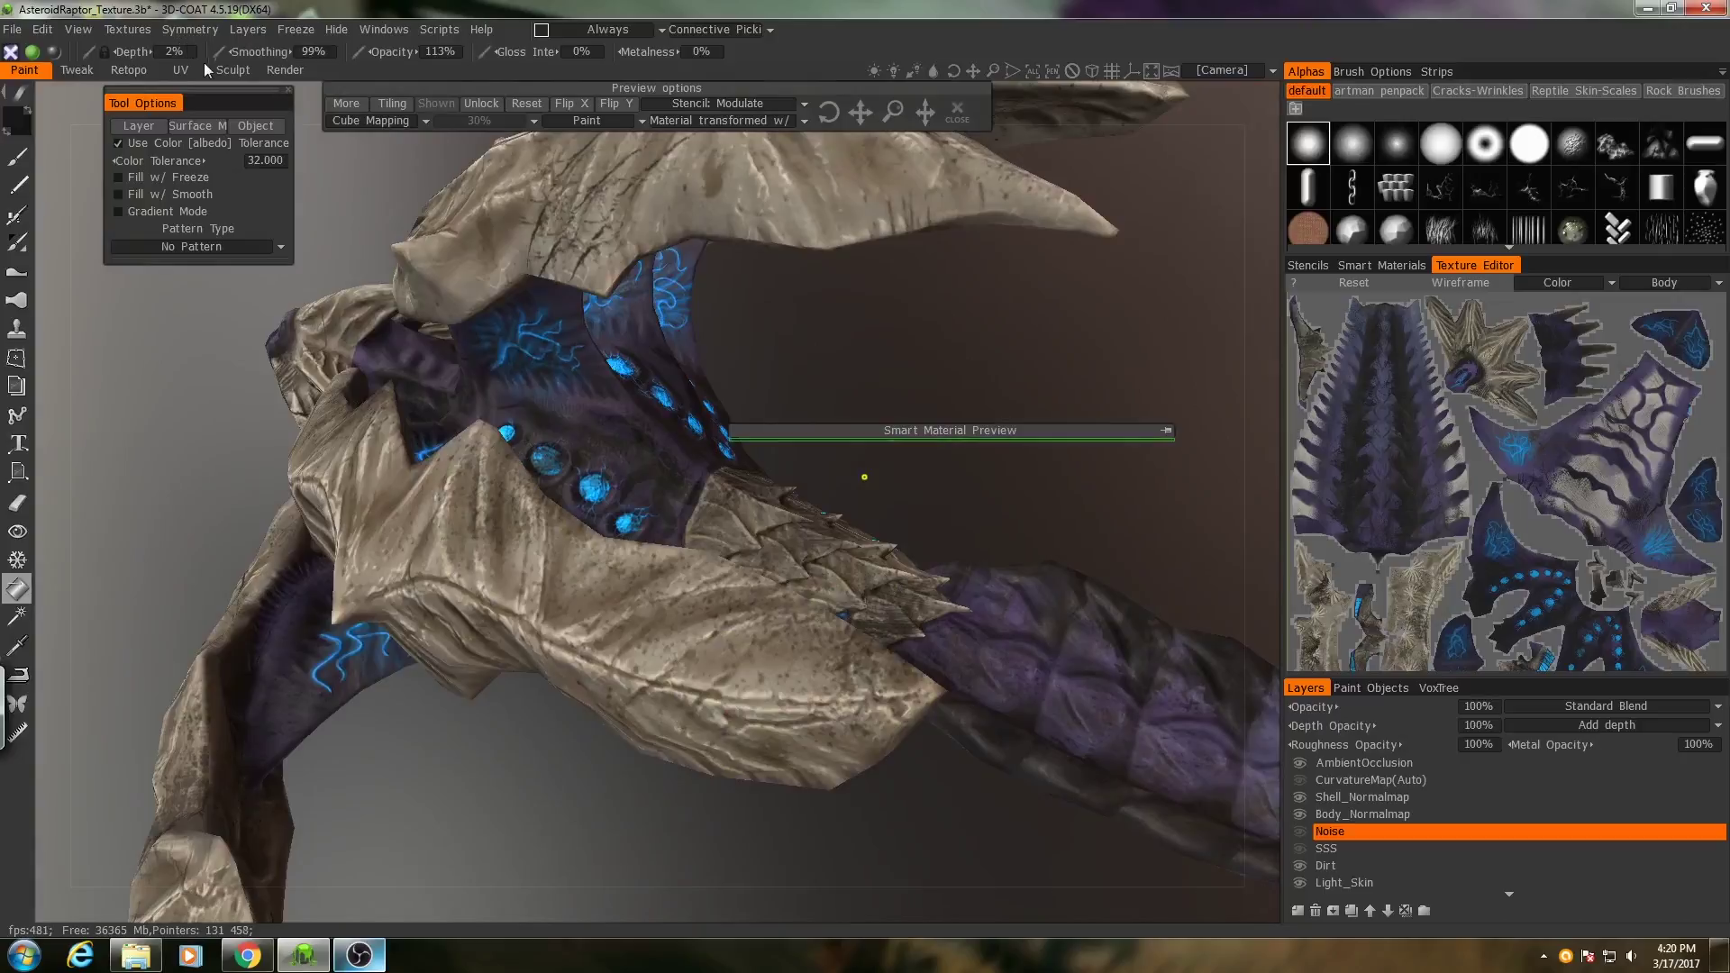
Export the tangent-space, low-poly mesh normal map for the Body UV set.
left_click(128, 32)
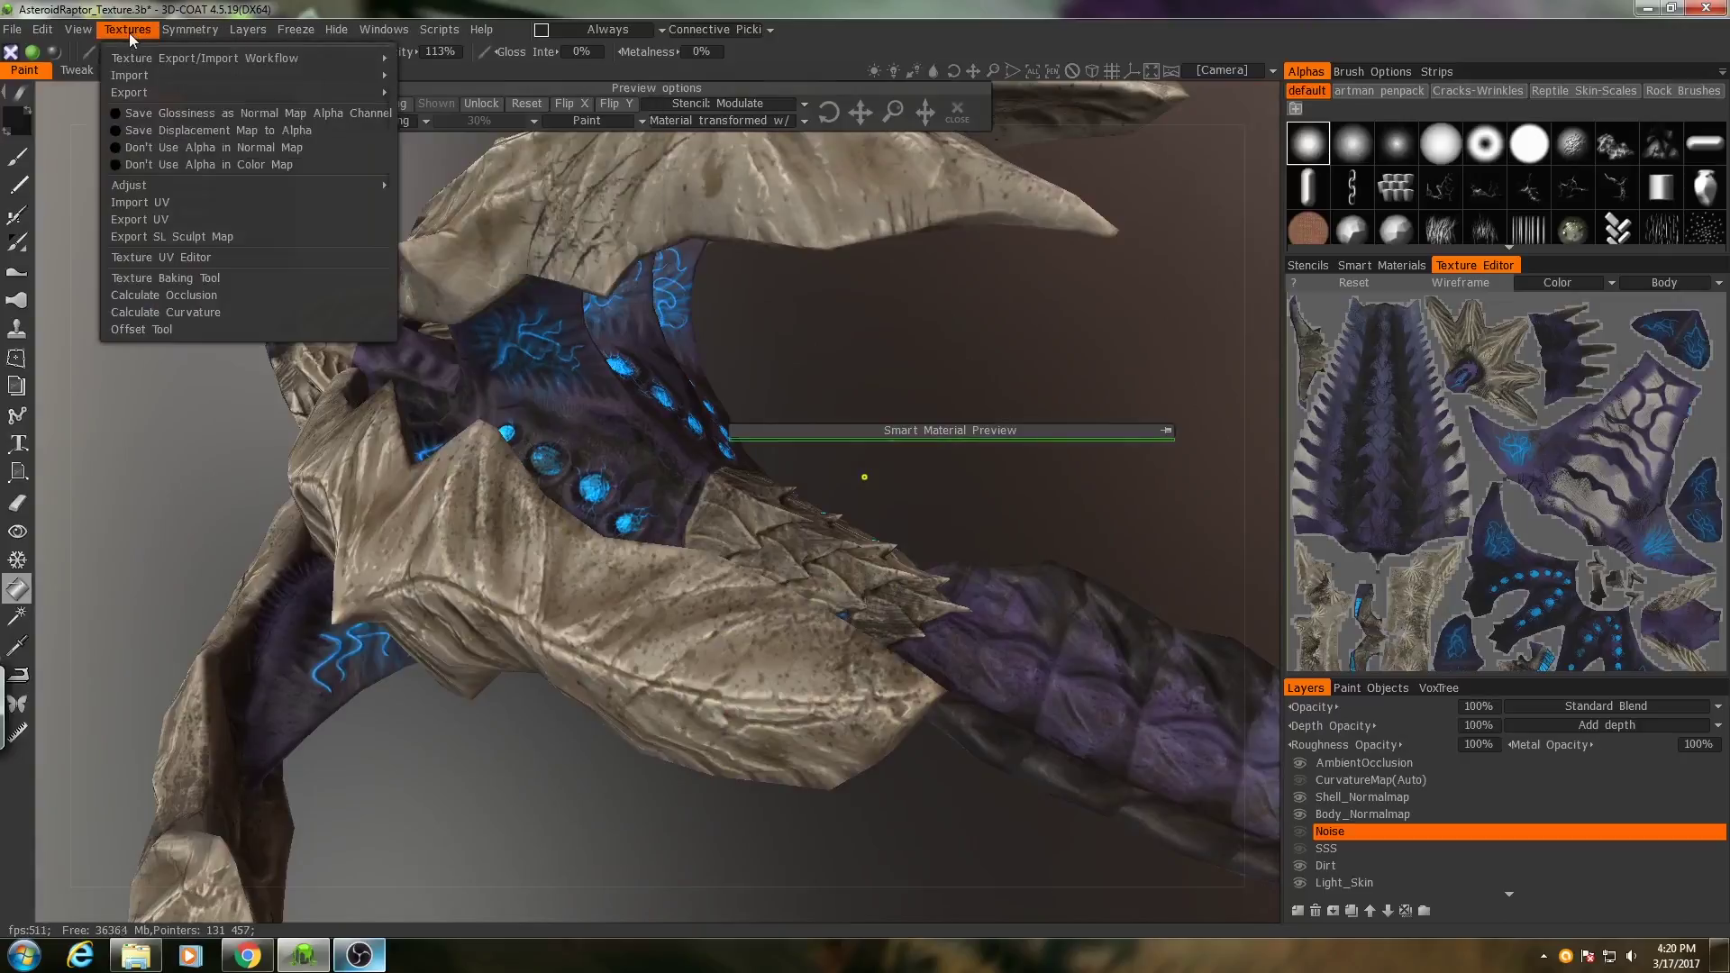
mouse_move(153, 90)
left_click(485, 208)
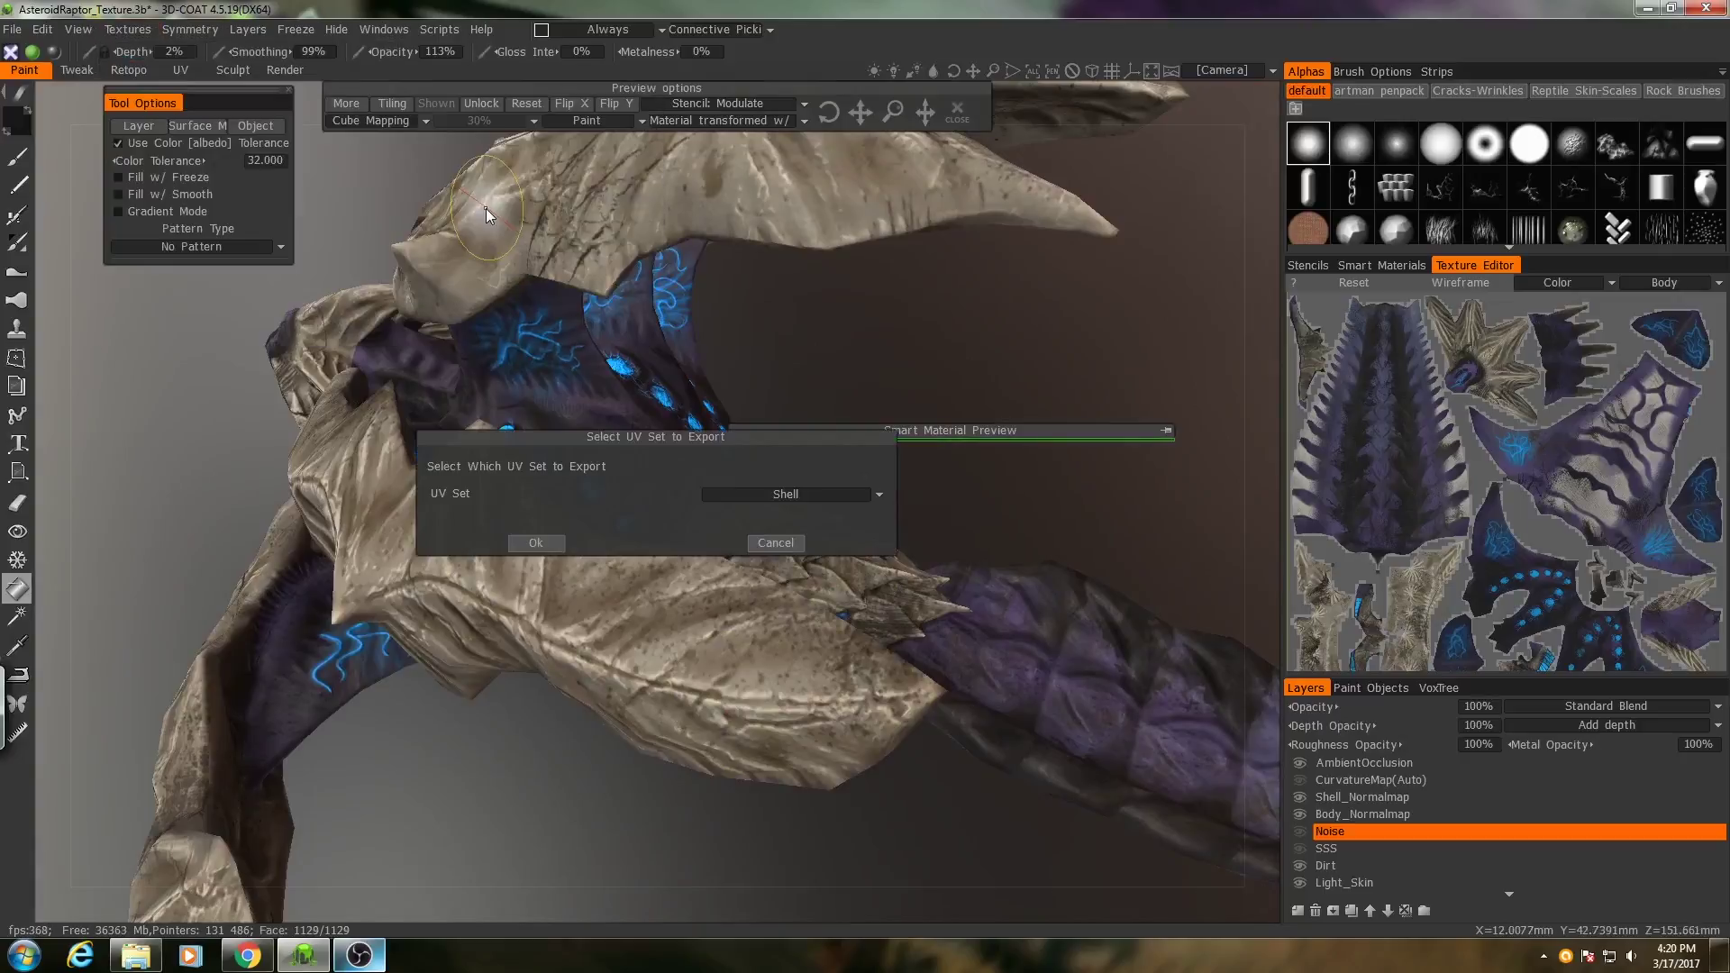
left_click(793, 495)
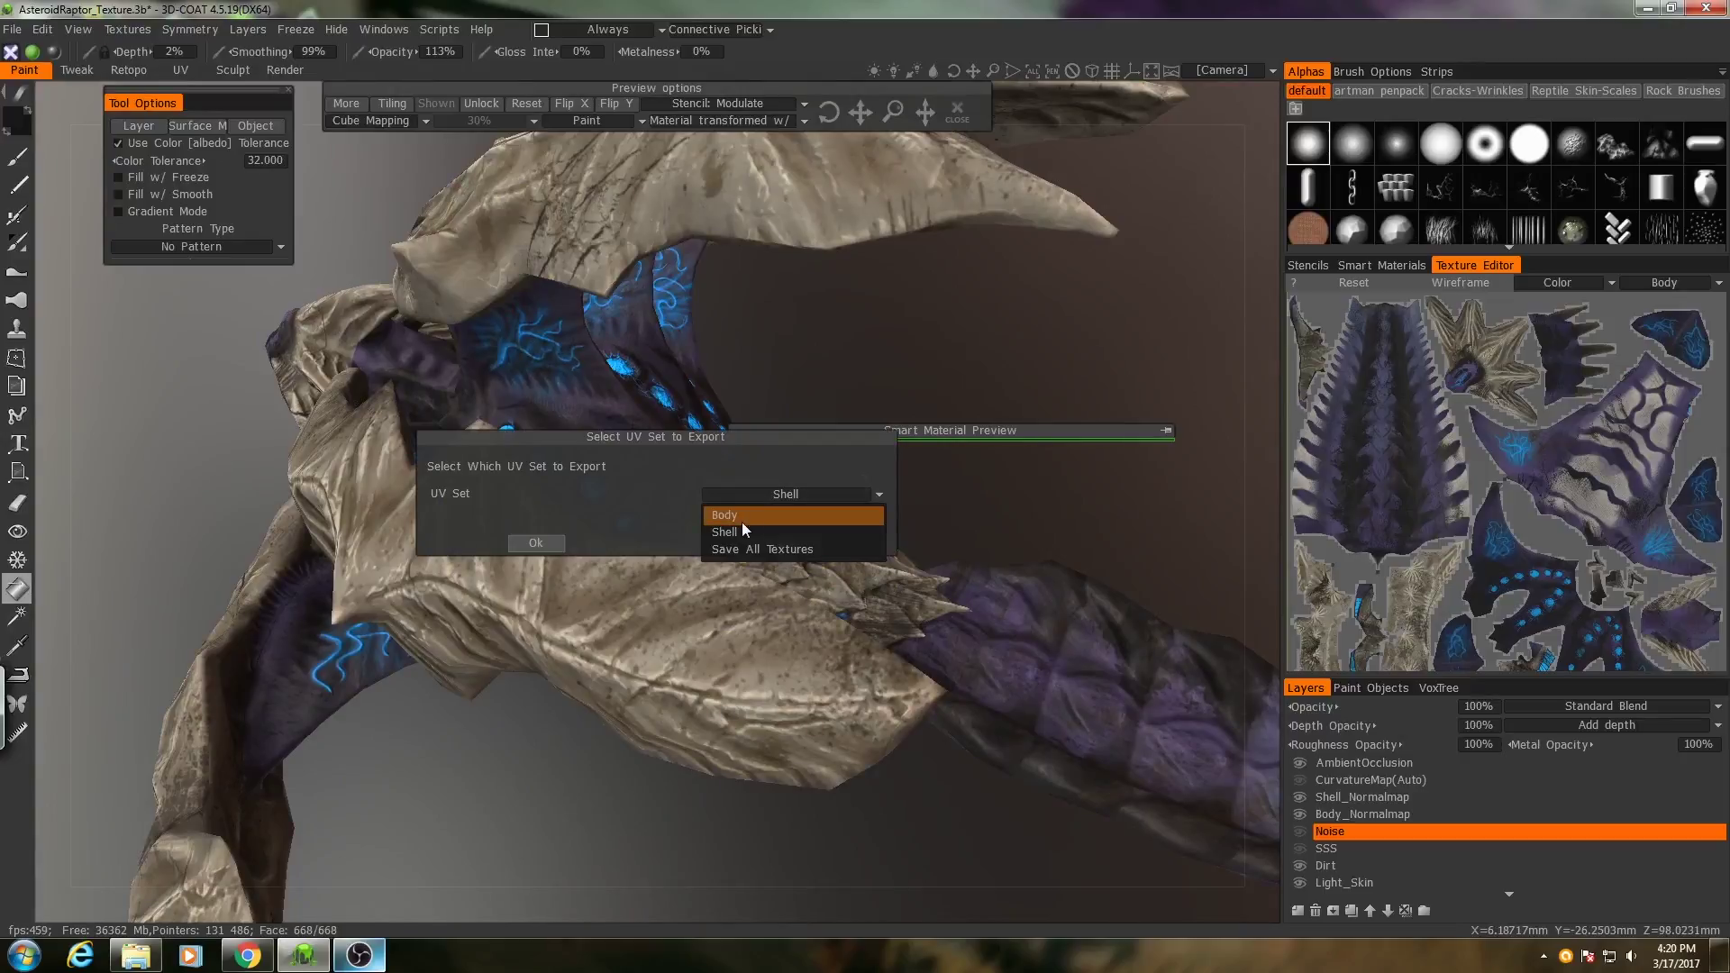
left_click(733, 519)
left_click(536, 542)
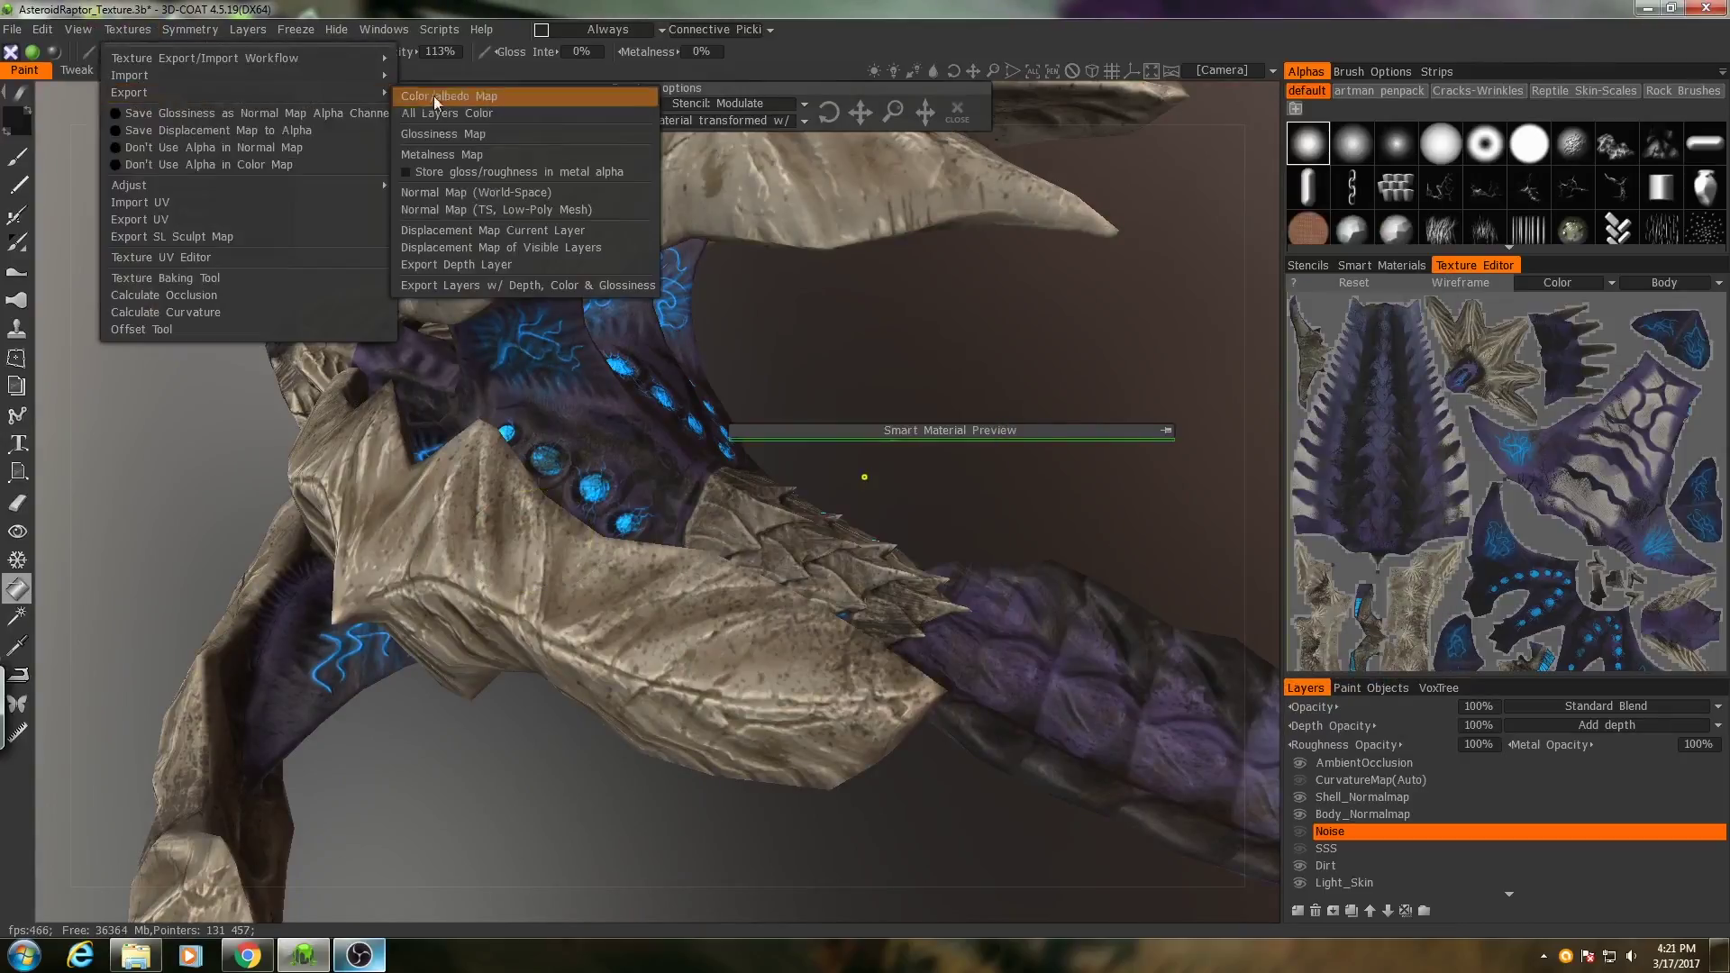
Export the Color/albedo map with all the creature's color layers, accepting the offered settings.
left_click(435, 96)
key("Return")
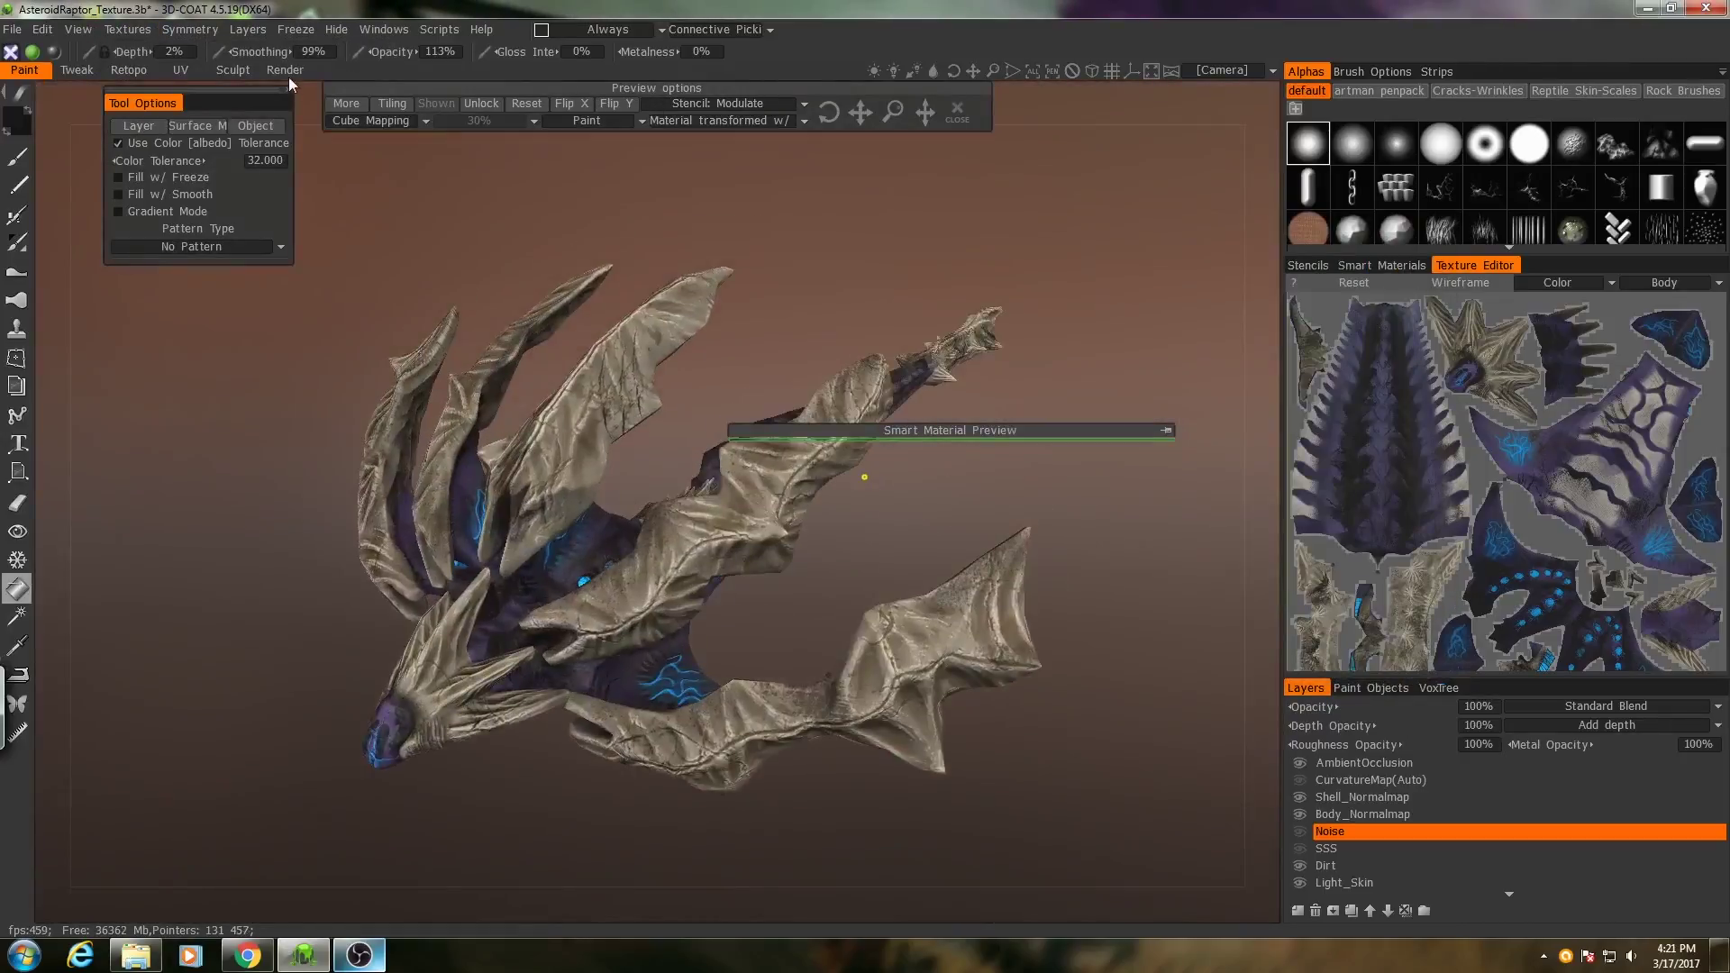